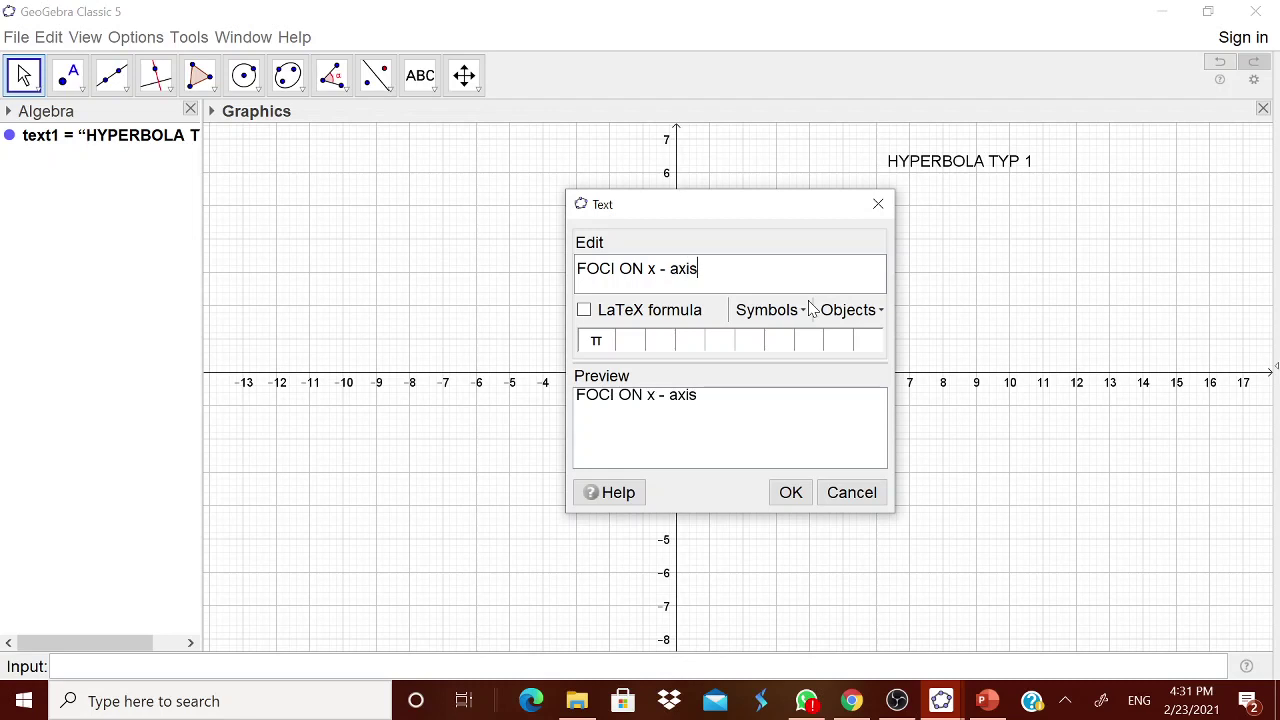
- Complete the text as "FOCI ON x - axis ; Transverse axis along x - axis" and place it just below the title
type("; Tran")
type("sgers")
key("BackSpace")
key("BackSpace")
key("BackSpace")
type("ve")
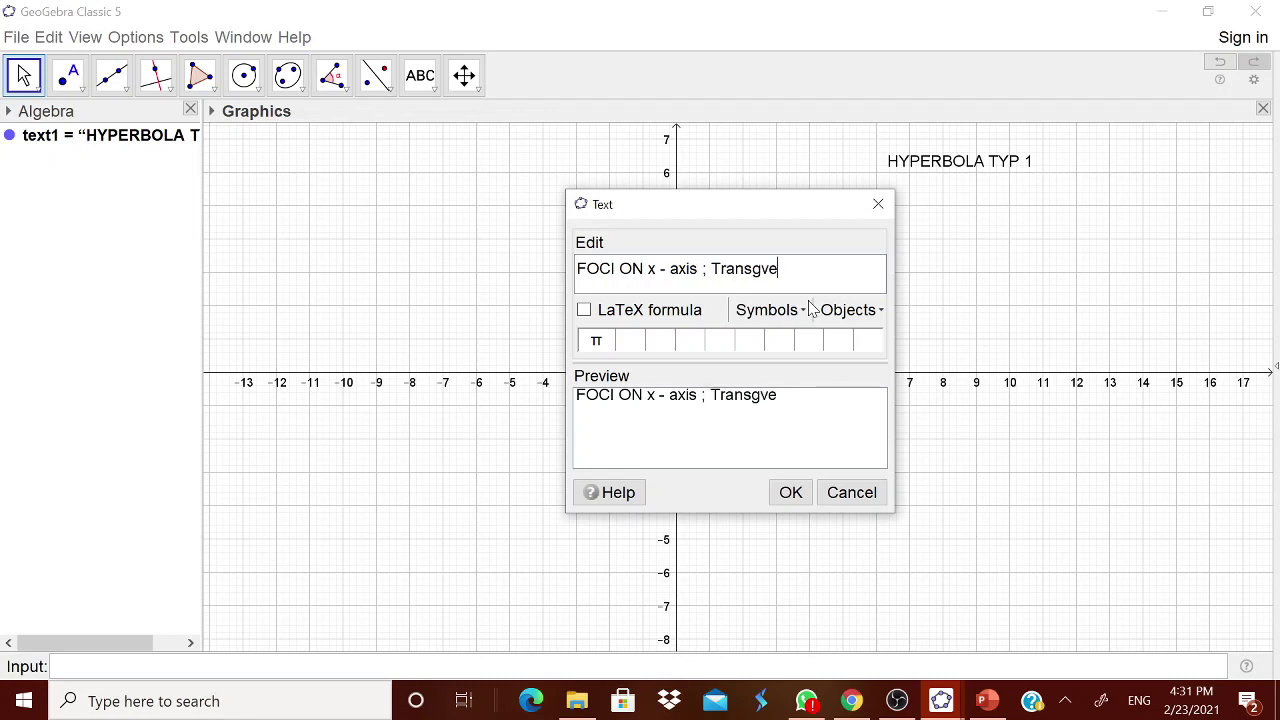
key("BackSpace")
key("BackSpace")
type("verse axos a")
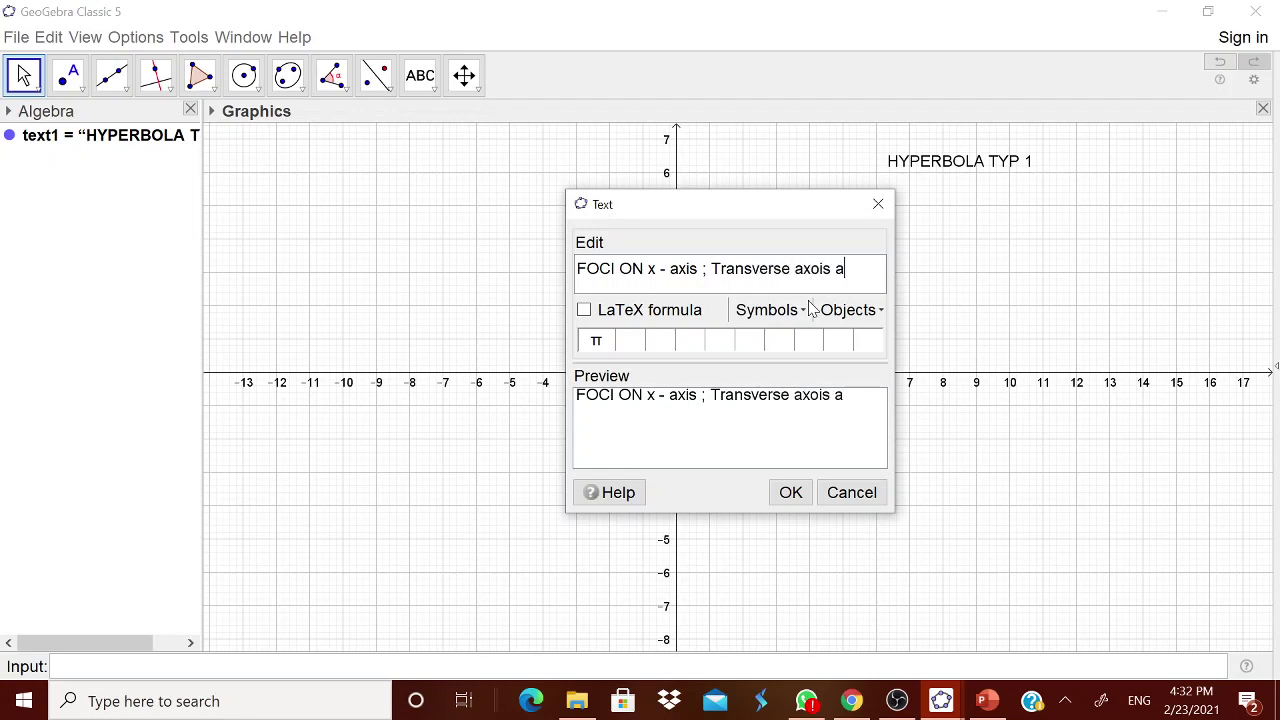
type("is alon")
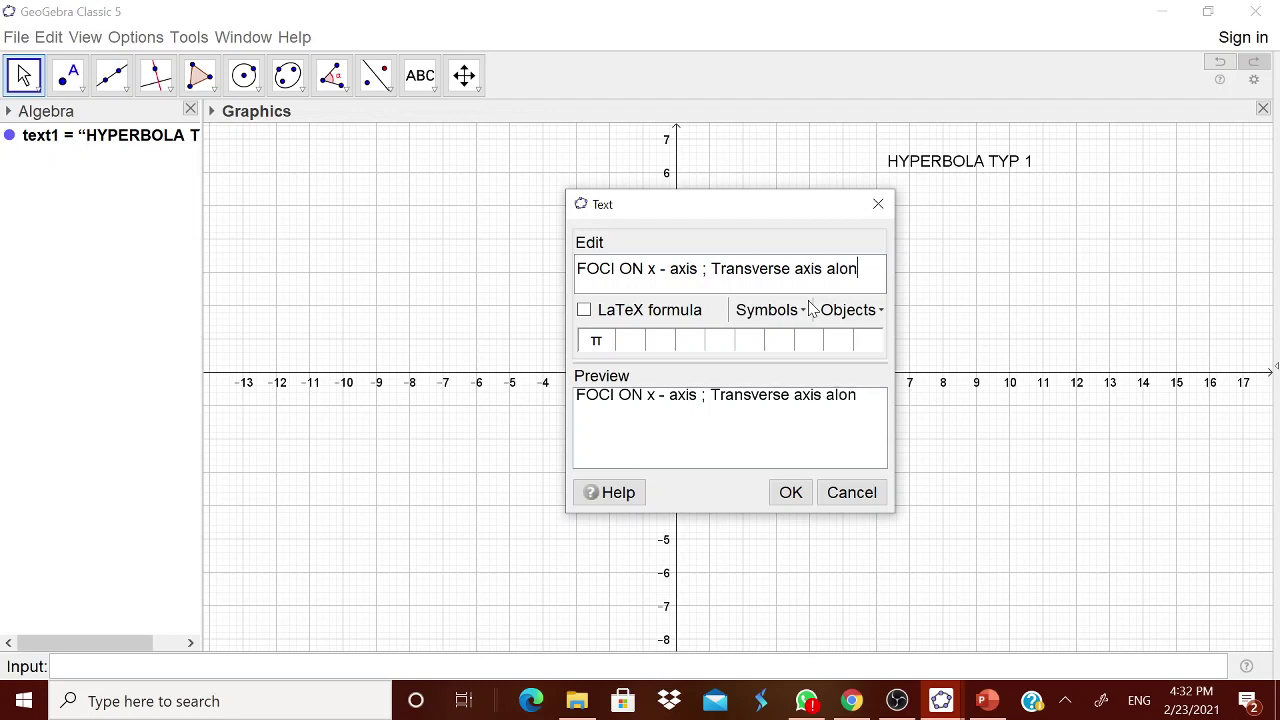
type("g x -")
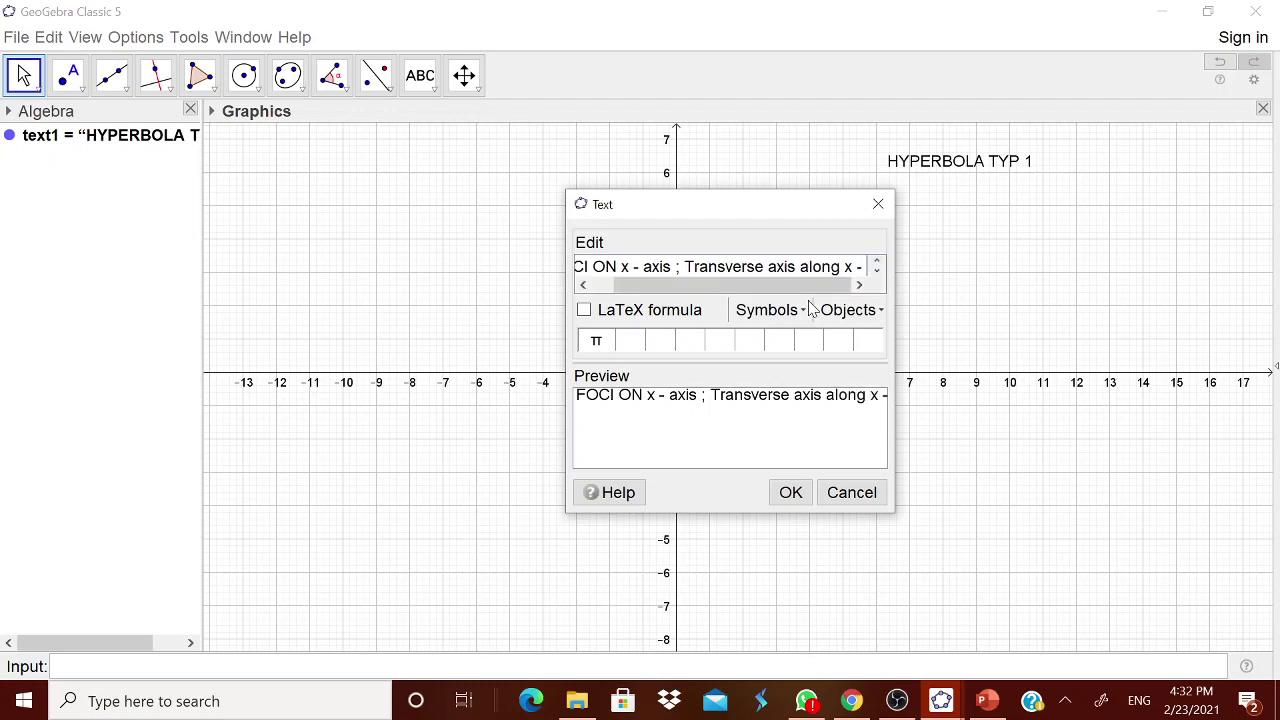
type(" axis")
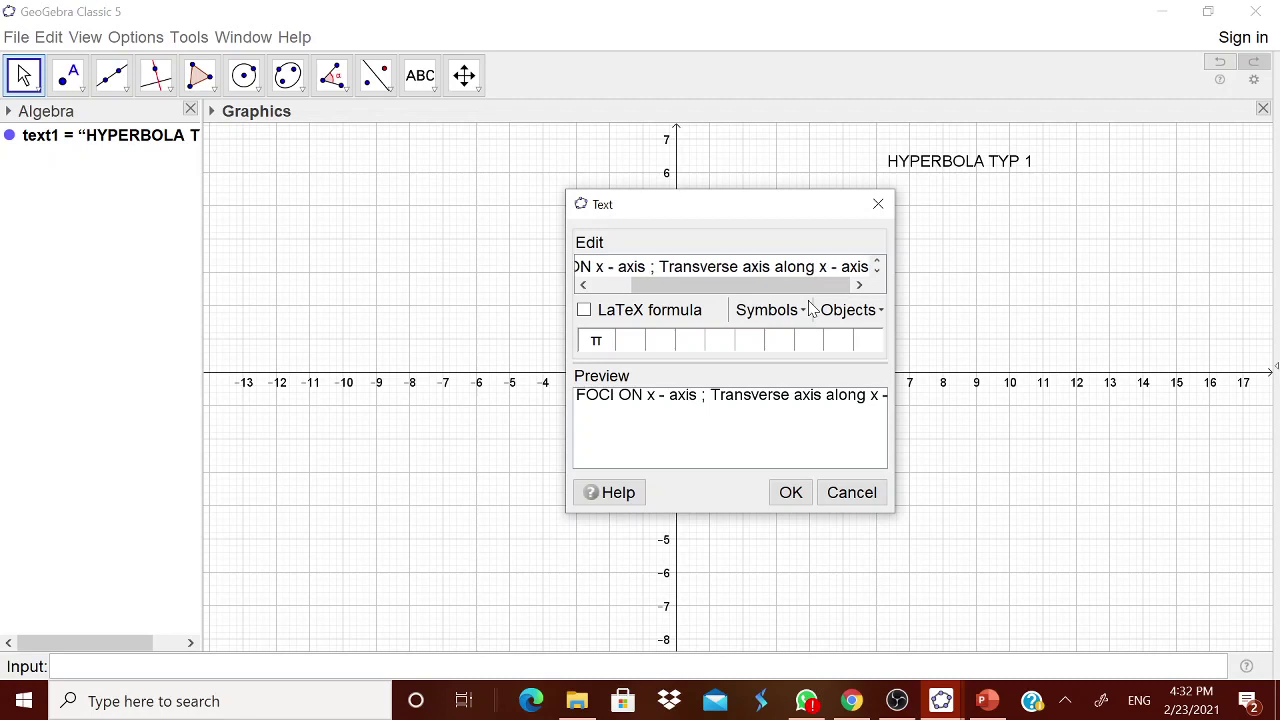
left_click(790, 492)
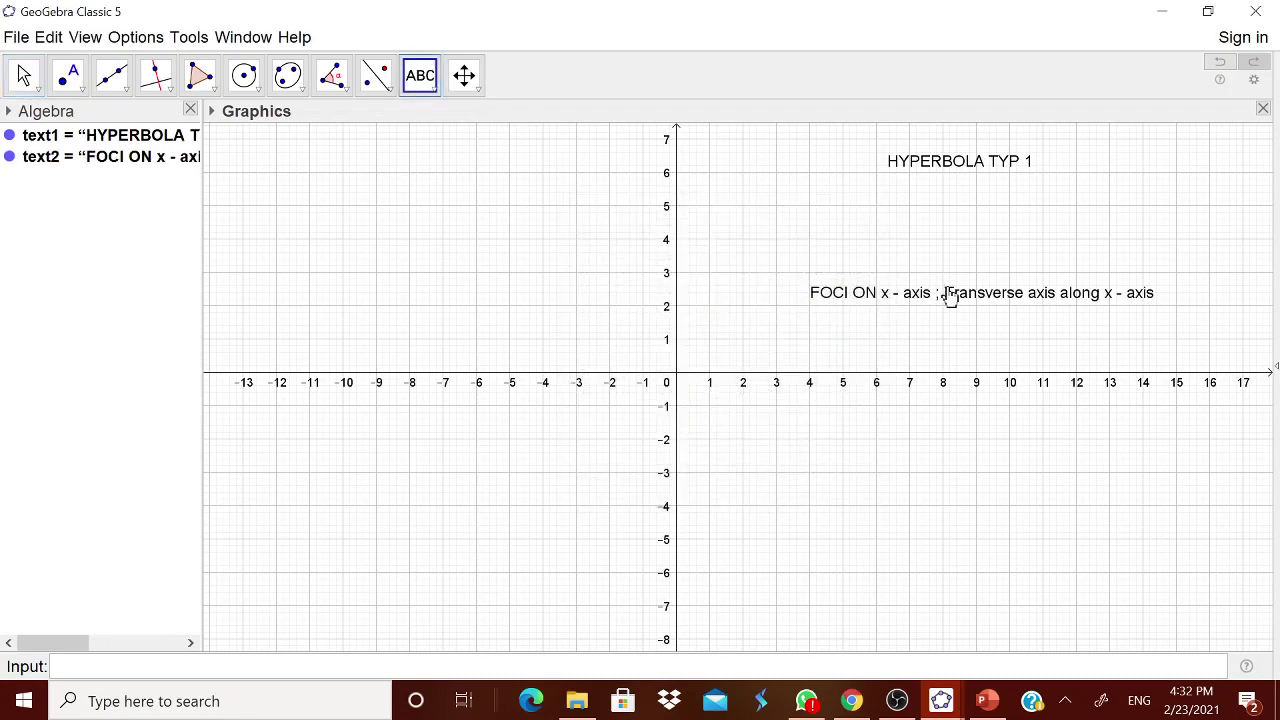
left_click_drag(948, 291, 951, 206)
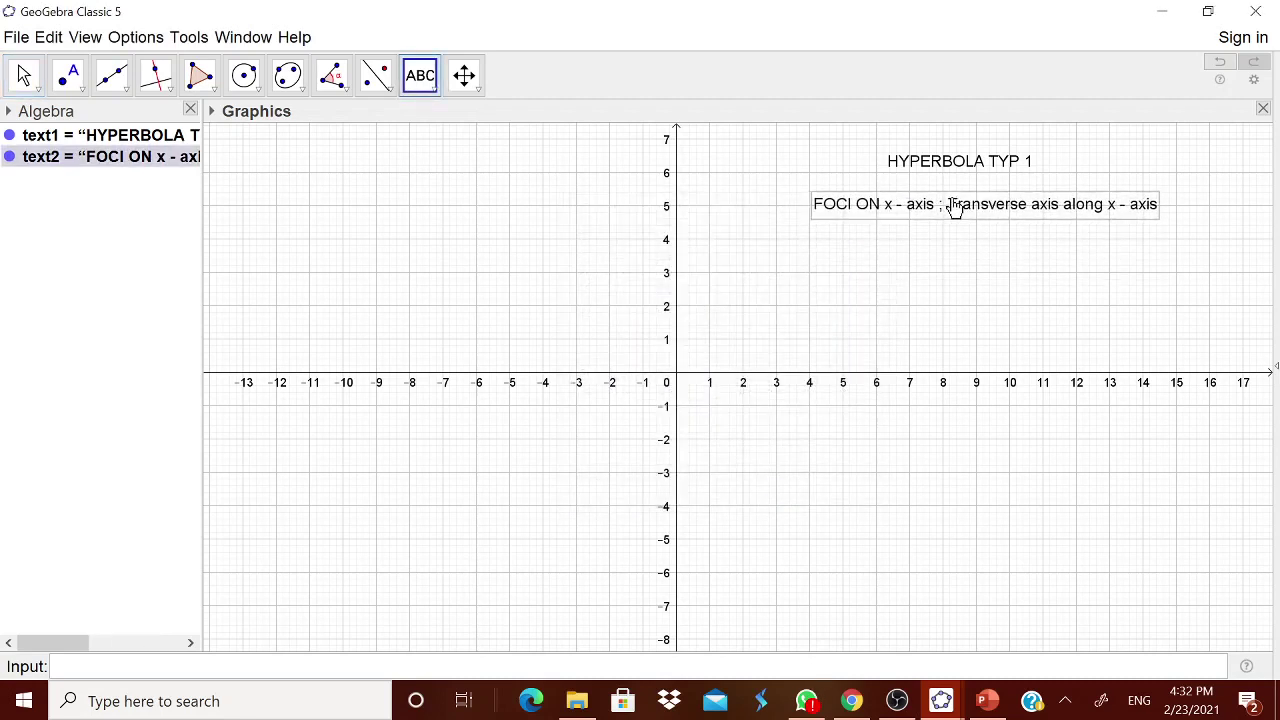
- Start a new text object in the graph's first quadrant reading "The Equation is"
left_click(437, 92)
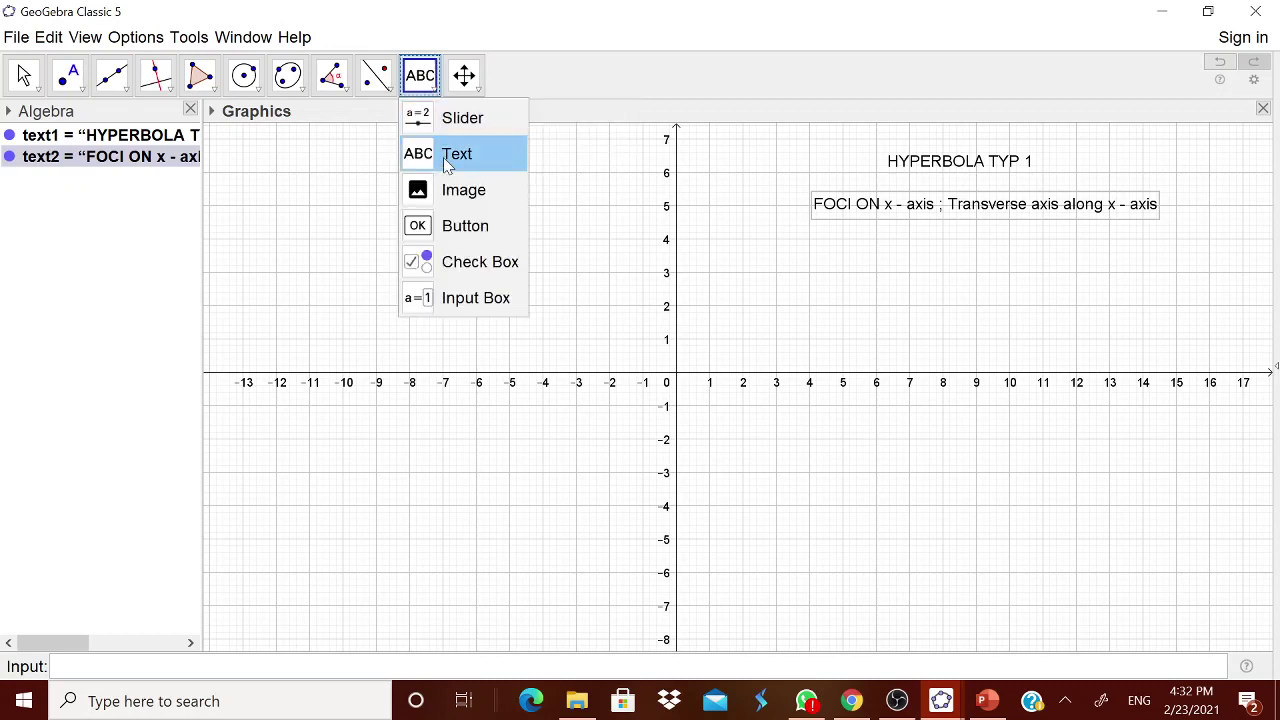
left_click(448, 152)
left_click(723, 315)
type("The")
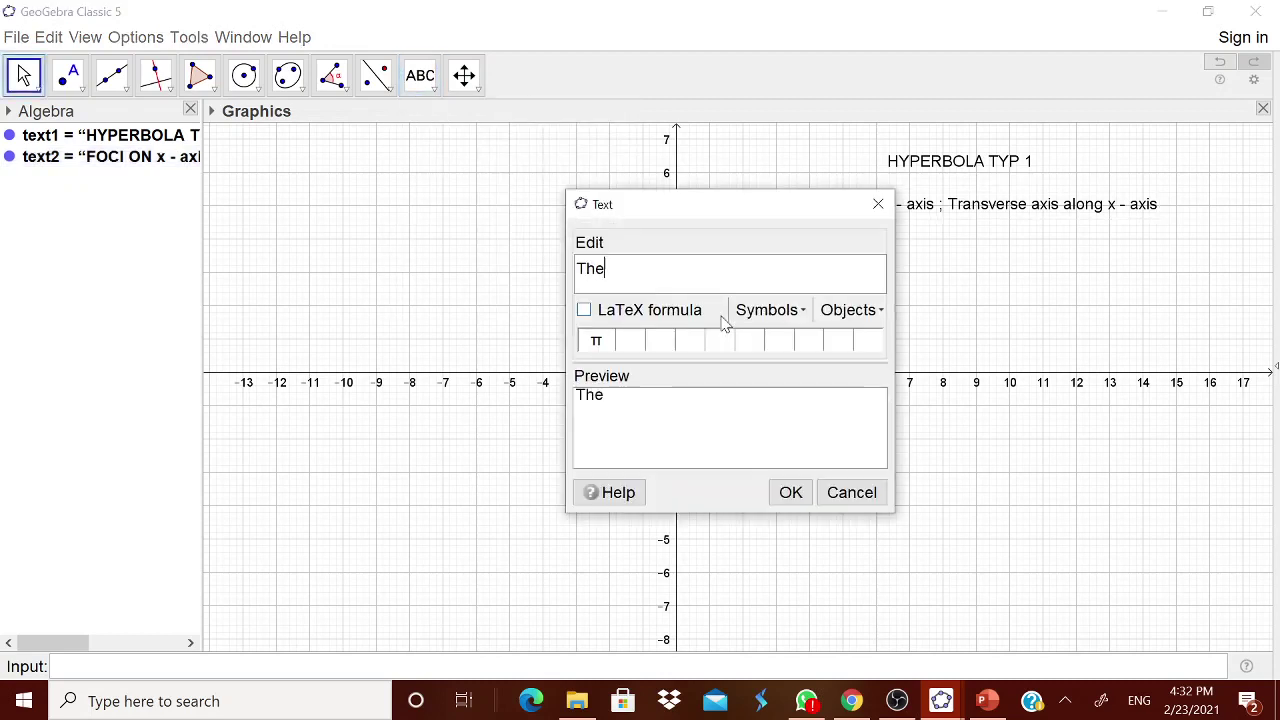
type("Equati")
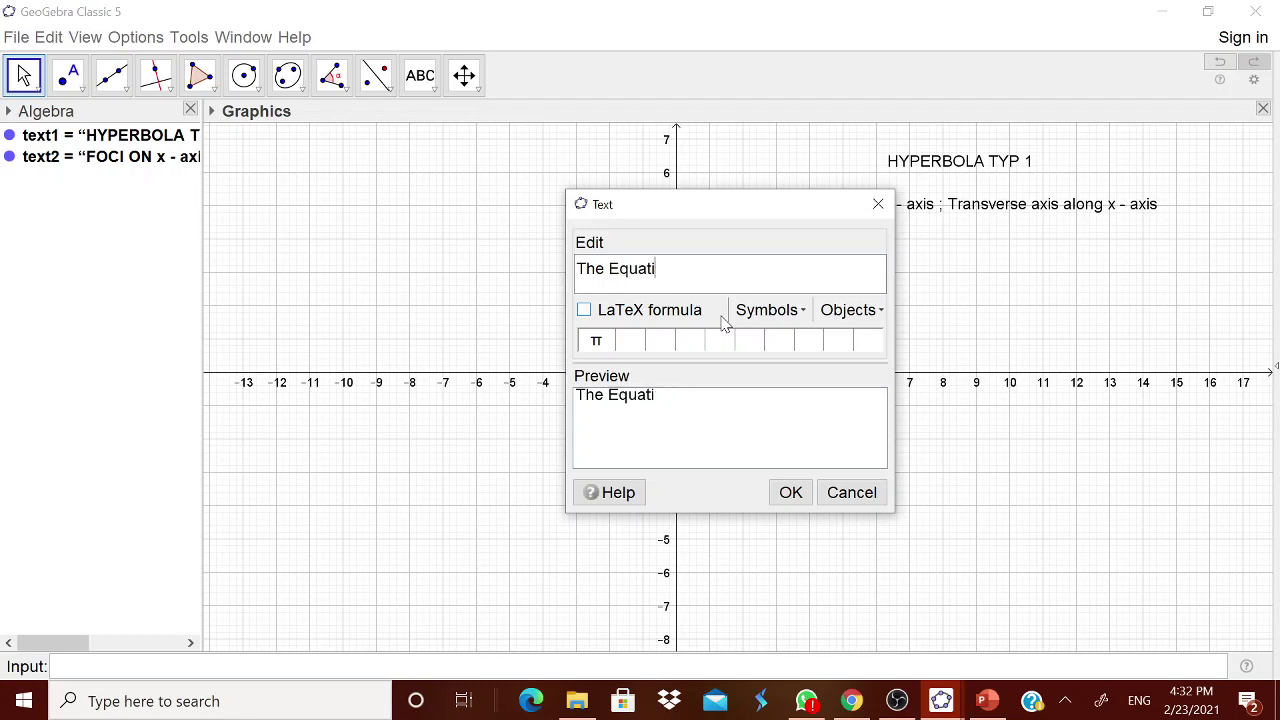
type("nmon is")
- Turn the equation text into a LaTeX formula and insert spaces between the words "The", "Equation" and "is"
left_click(600, 314)
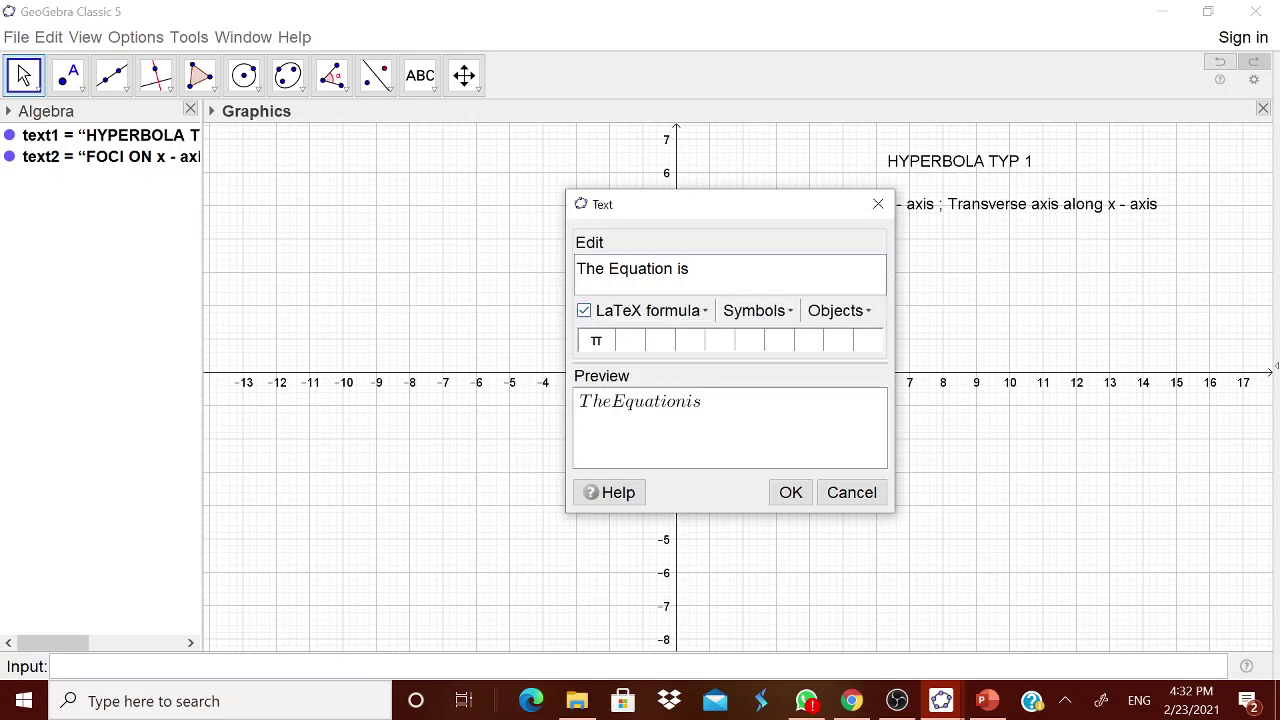
left_click(629, 319)
left_click(640, 548)
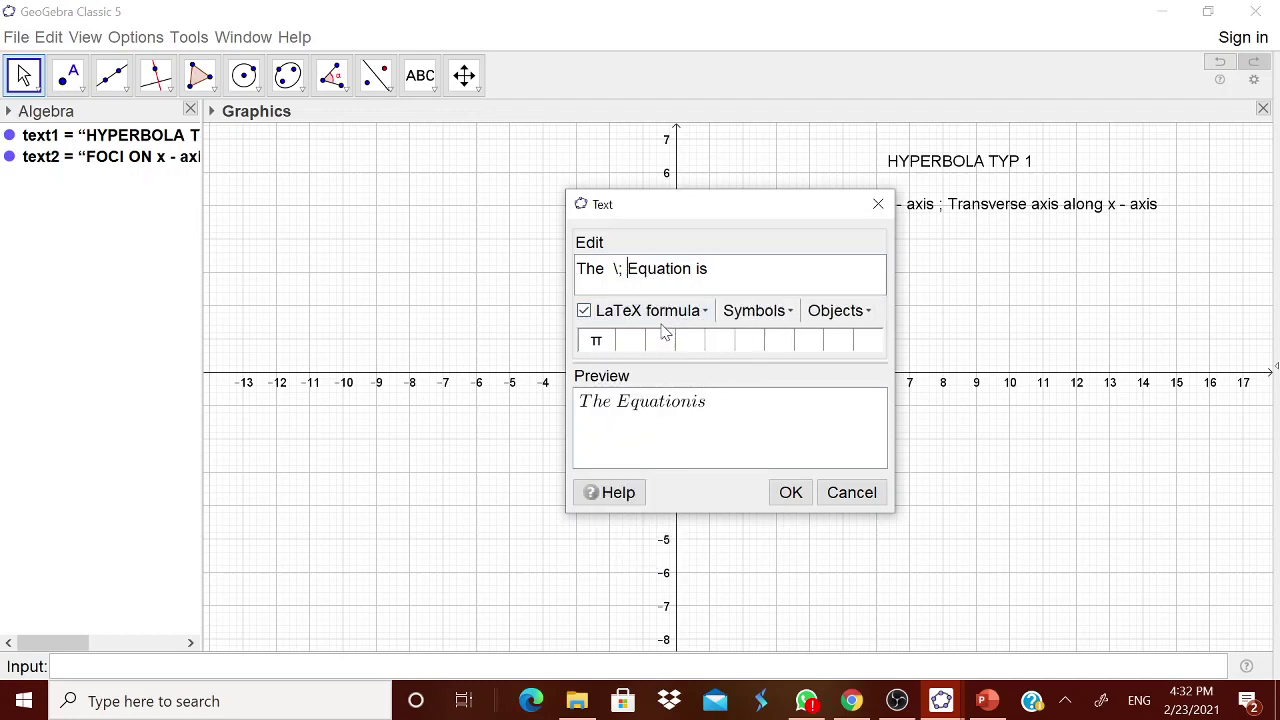
left_click(689, 311)
left_click(679, 550)
- Add a LaTeX fraction after "is" with x² as the numerator and a² as the denominator
left_click(679, 312)
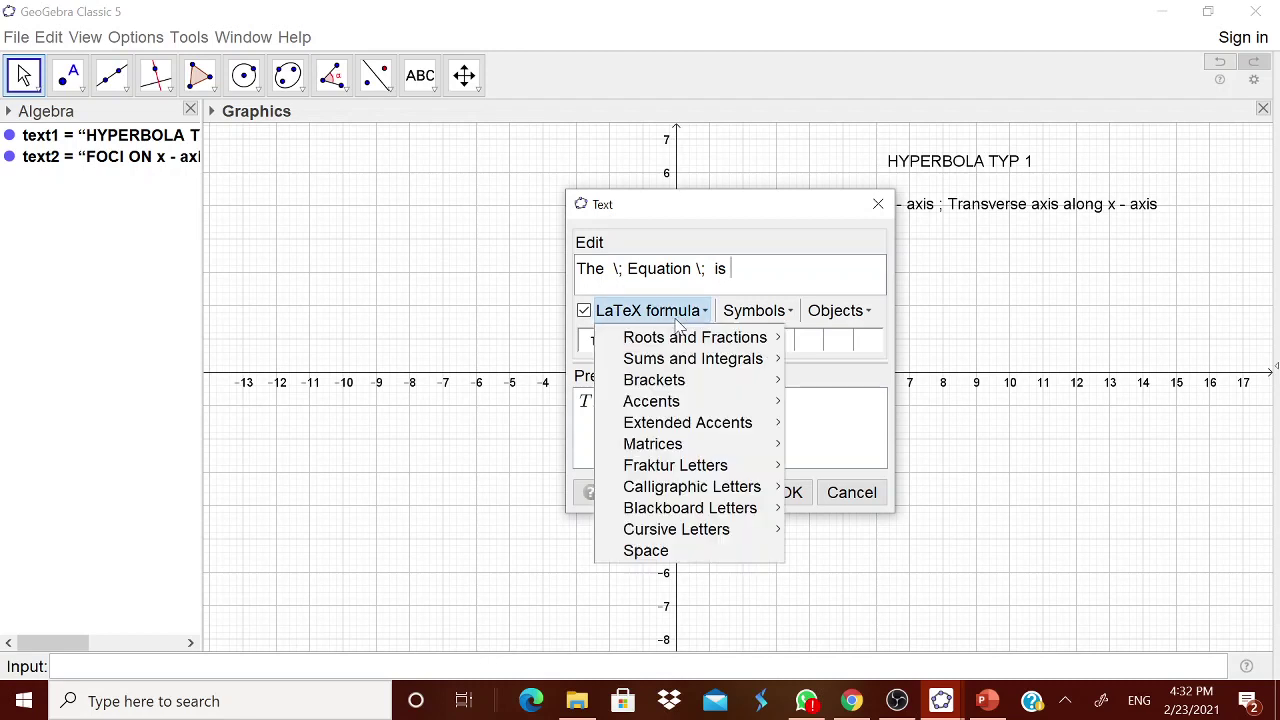
mouse_move(672, 338)
left_click(791, 348)
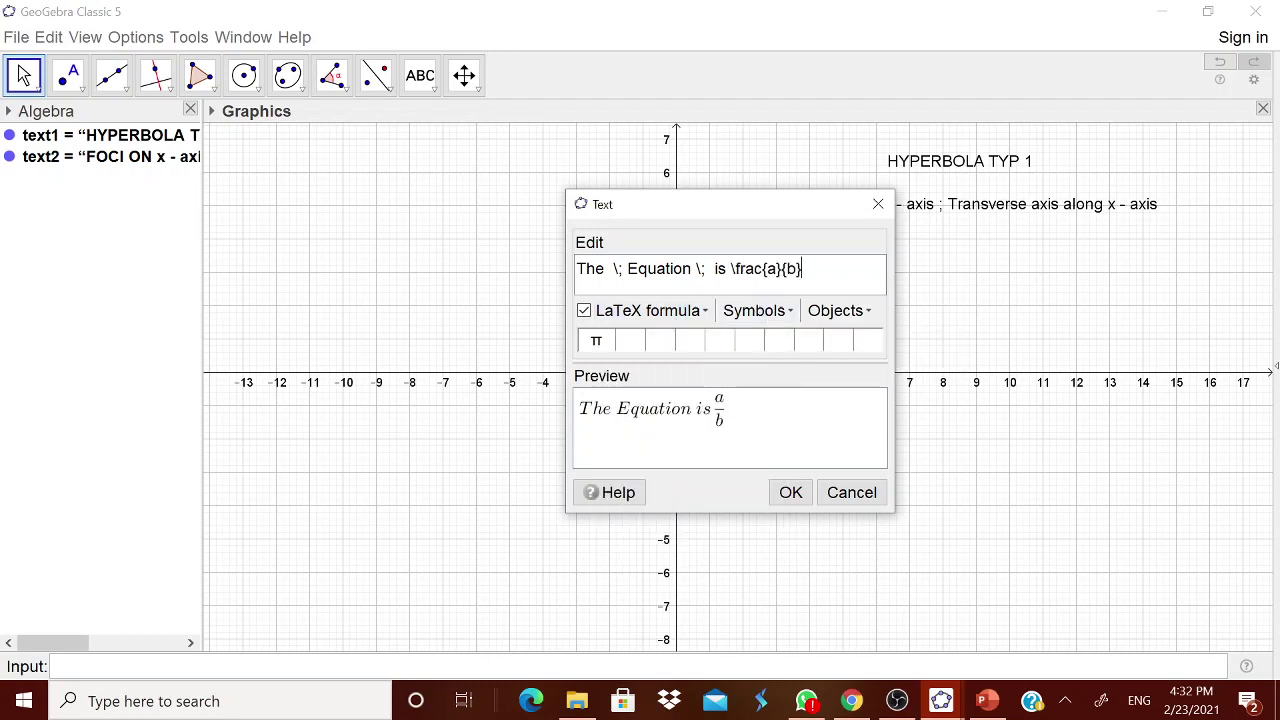
type("x")
left_click(745, 311)
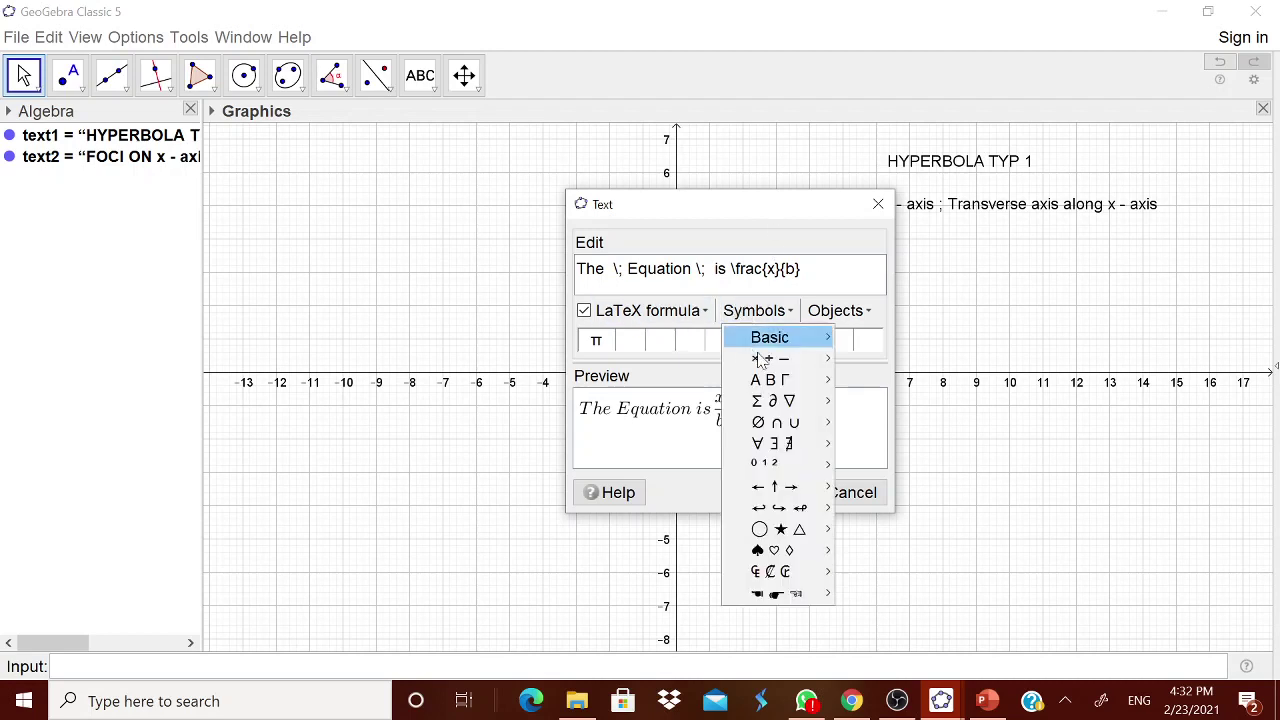
mouse_move(785, 345)
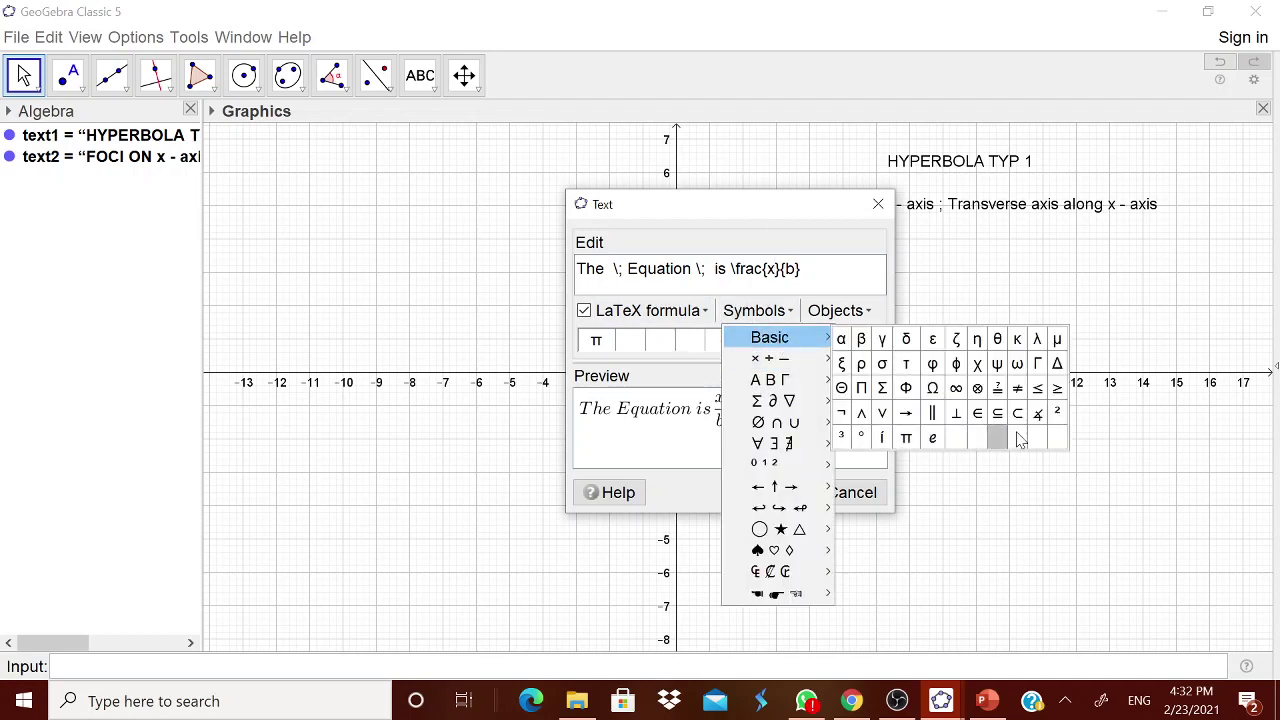
left_click(1057, 412)
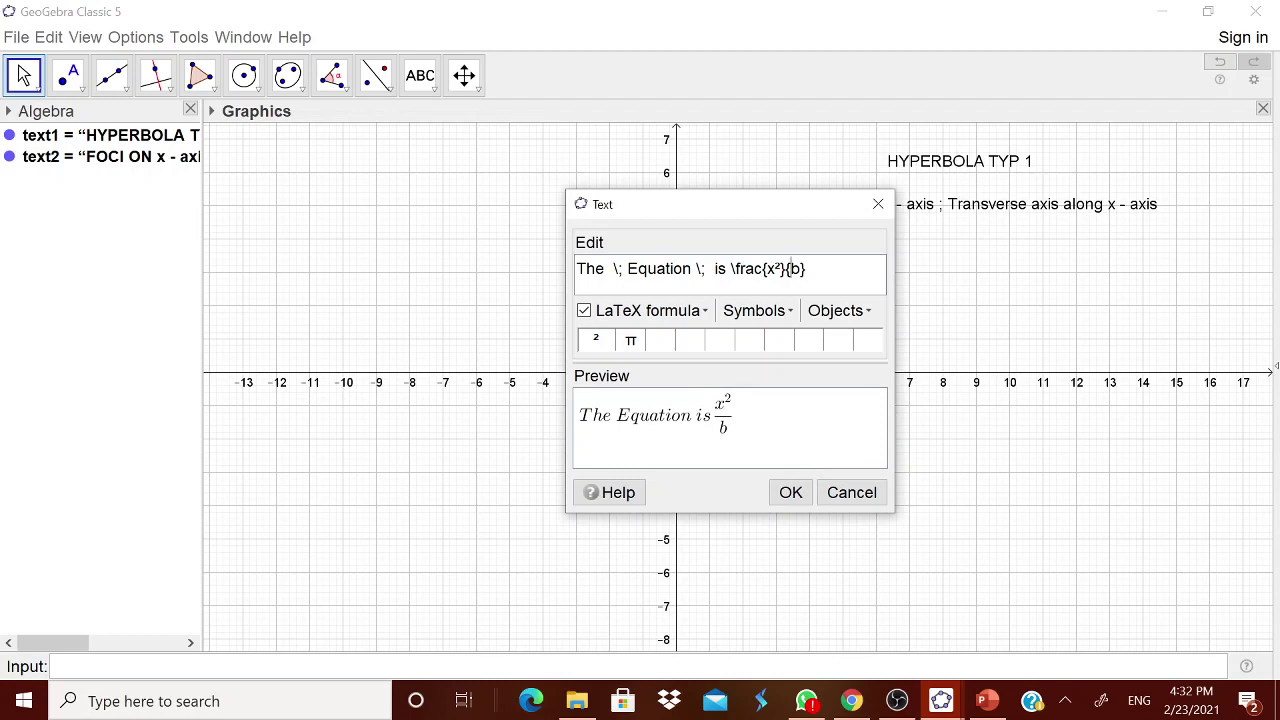
type("a")
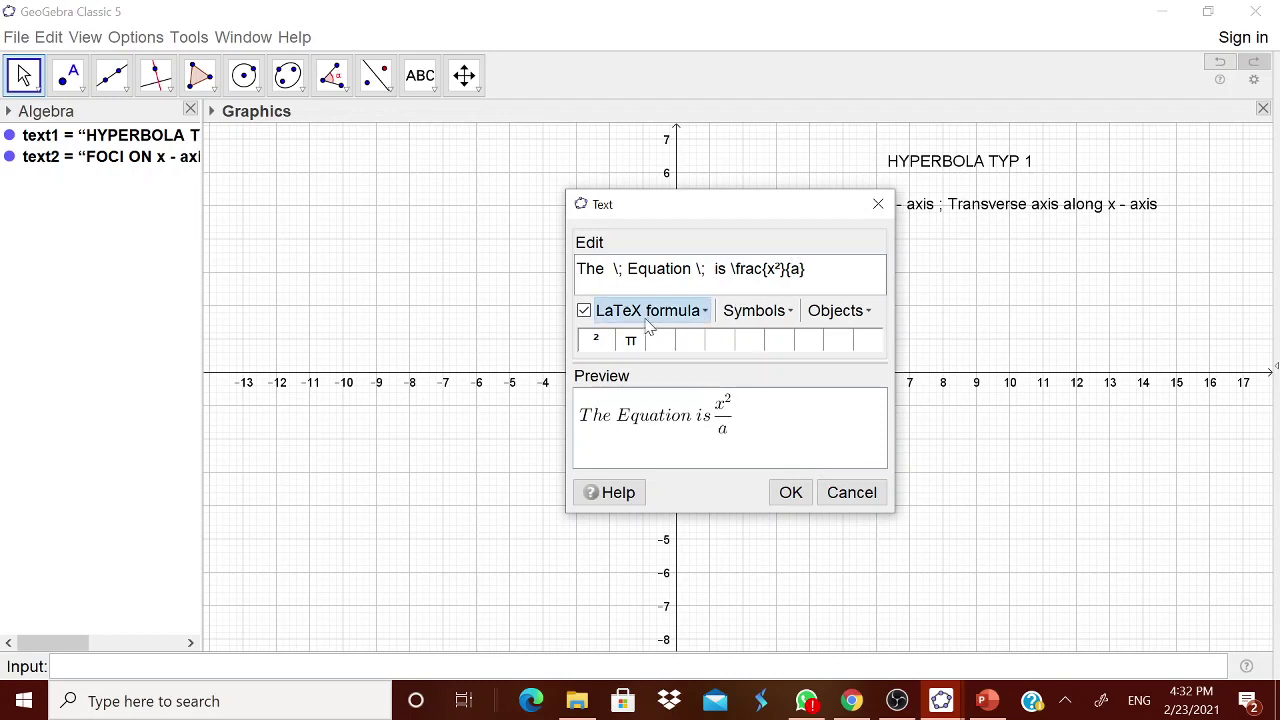
left_click(596, 340)
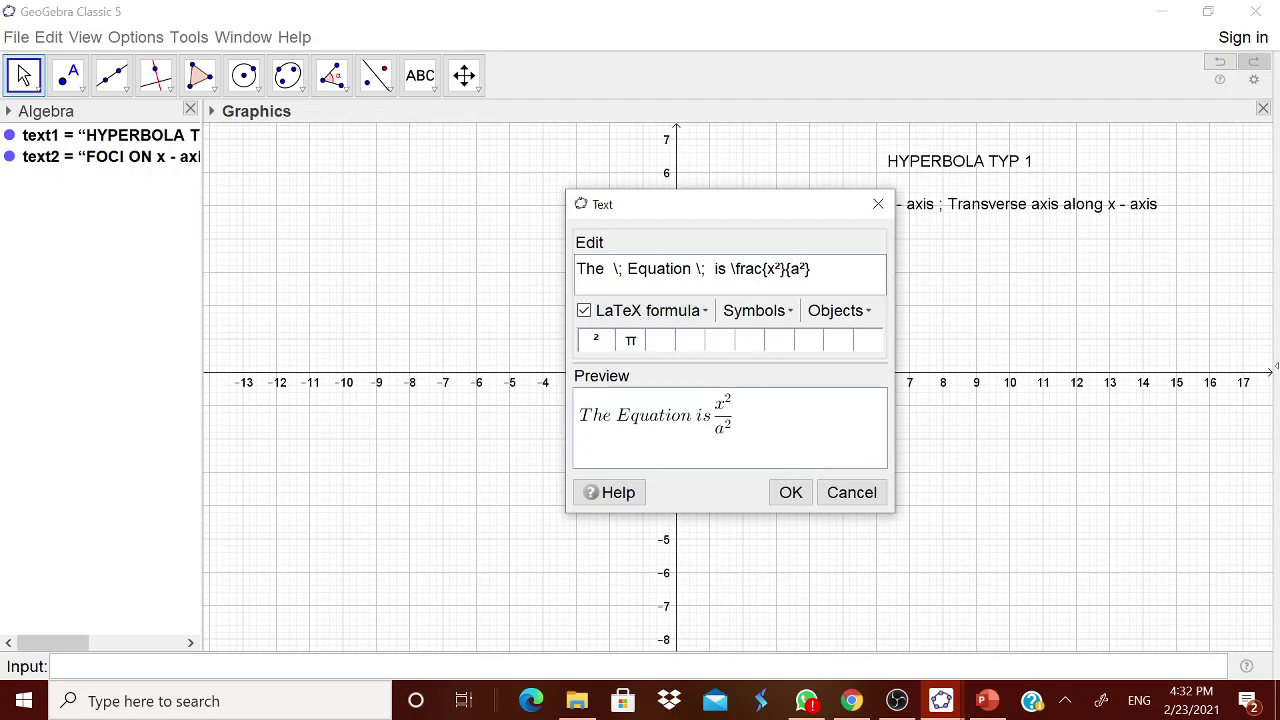
- Append a minus sign and a second LaTeX fraction with y² as the numerator
left_click(647, 310)
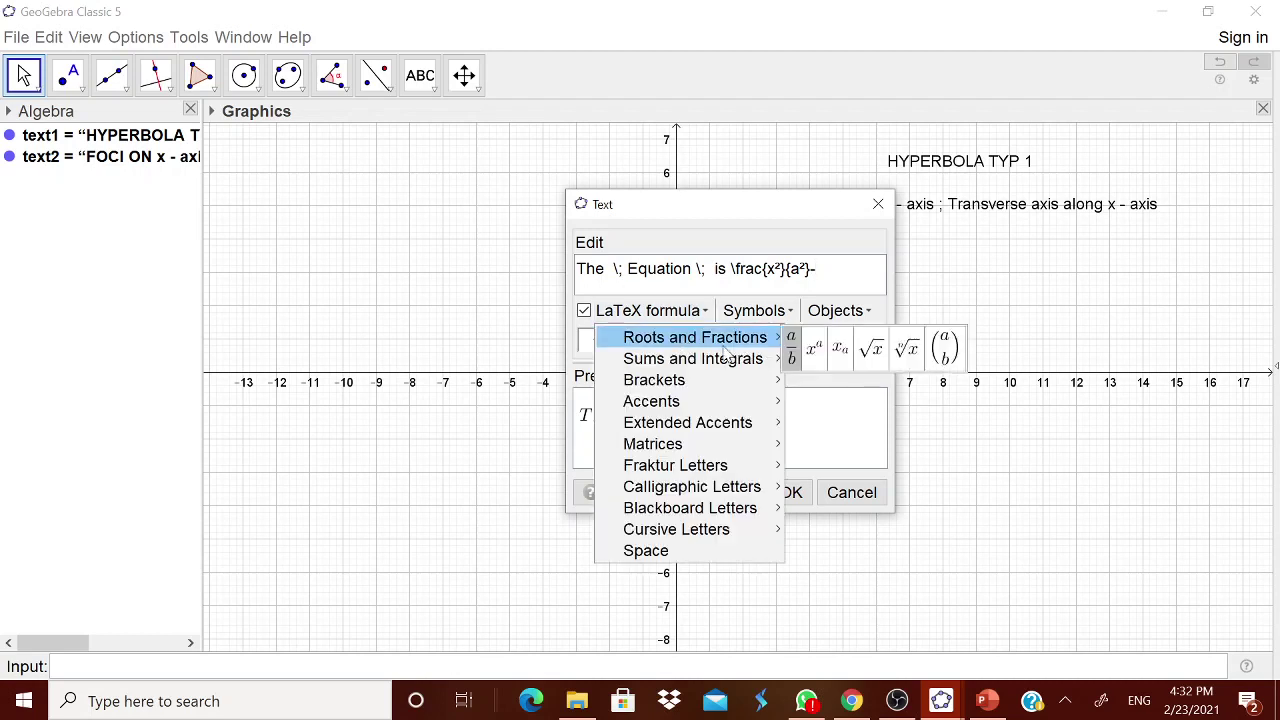
mouse_move(740, 337)
left_click(789, 346)
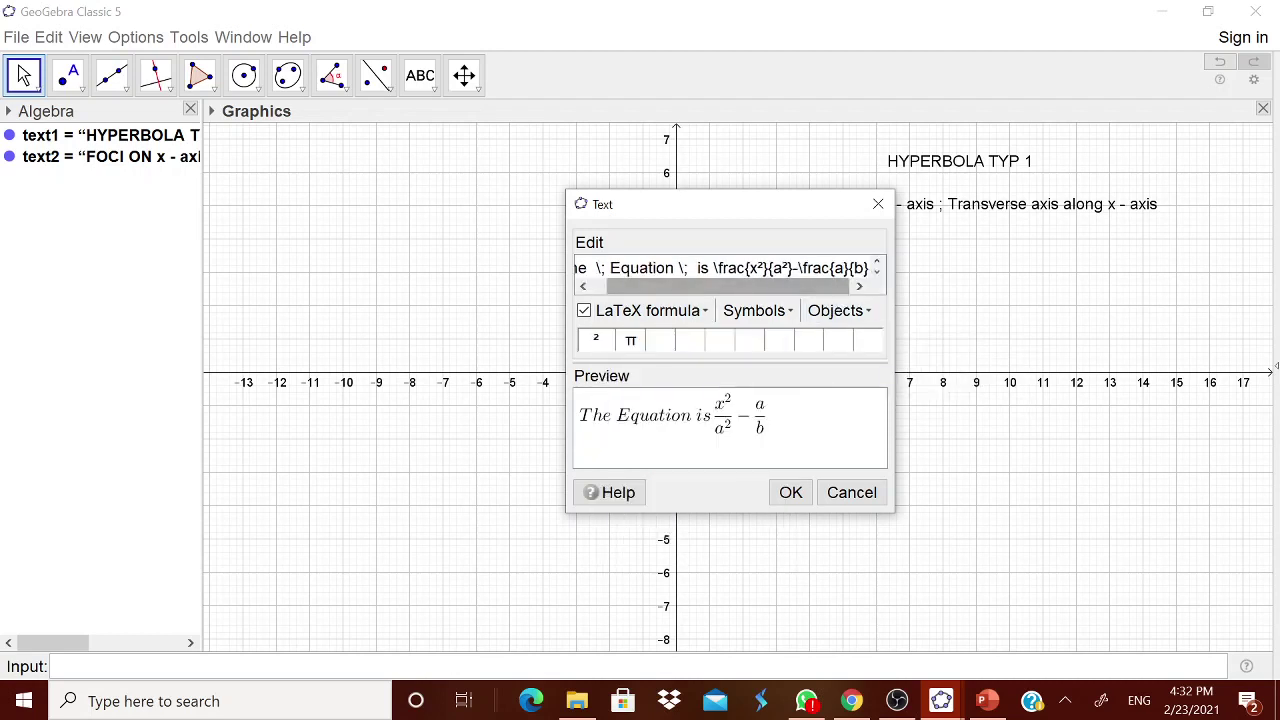
type("y")
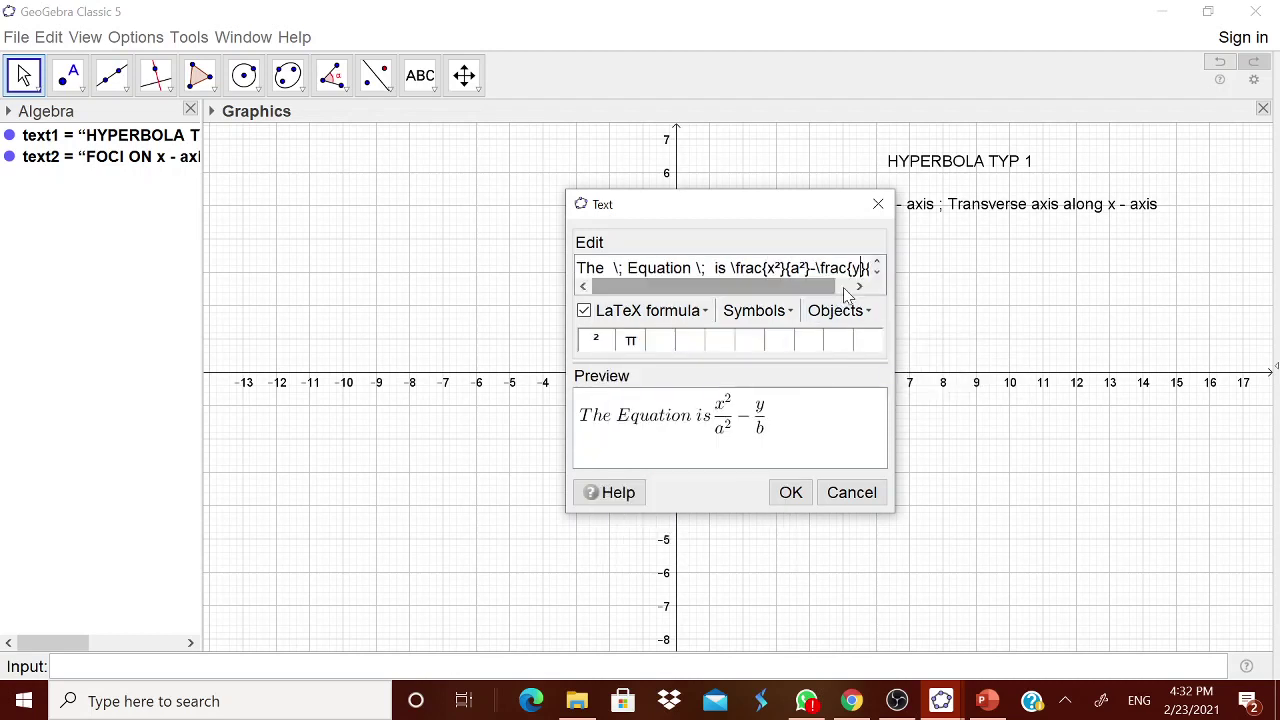
left_click(597, 345)
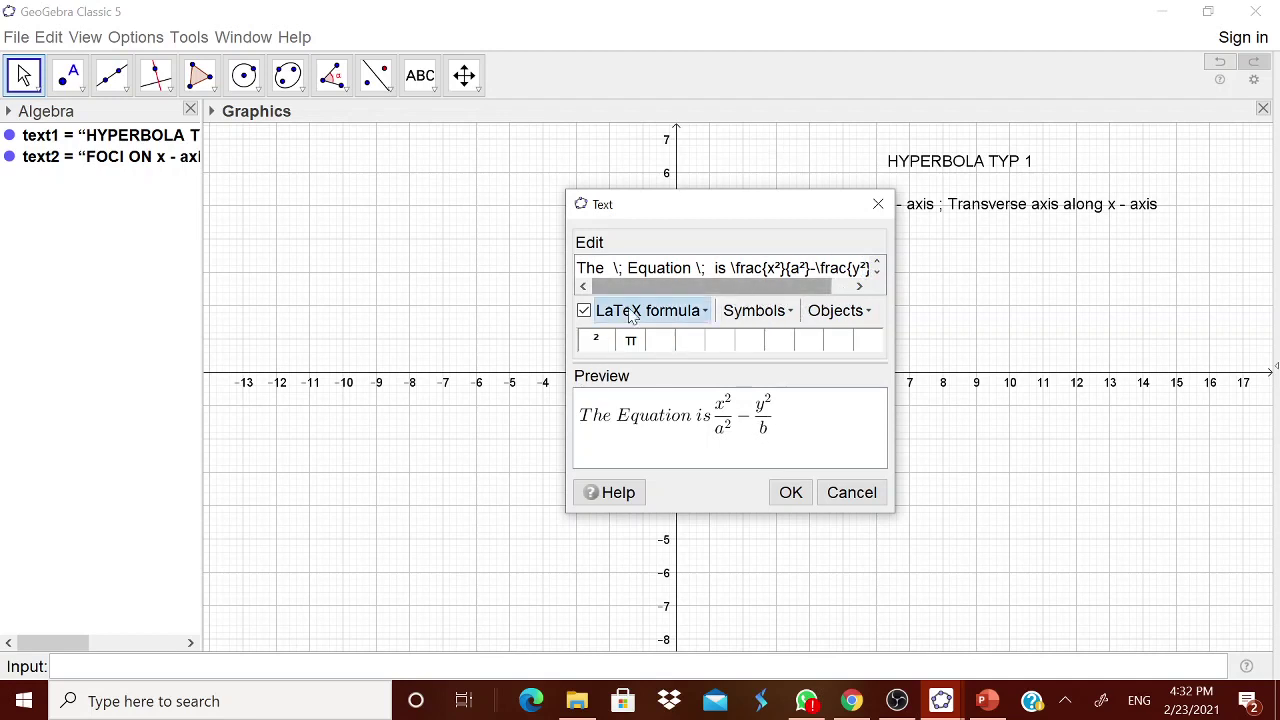
- Complete the equation with denominator b² and "= 1", and place the finished text below the foci line
left_click_drag(566, 331, 491, 331)
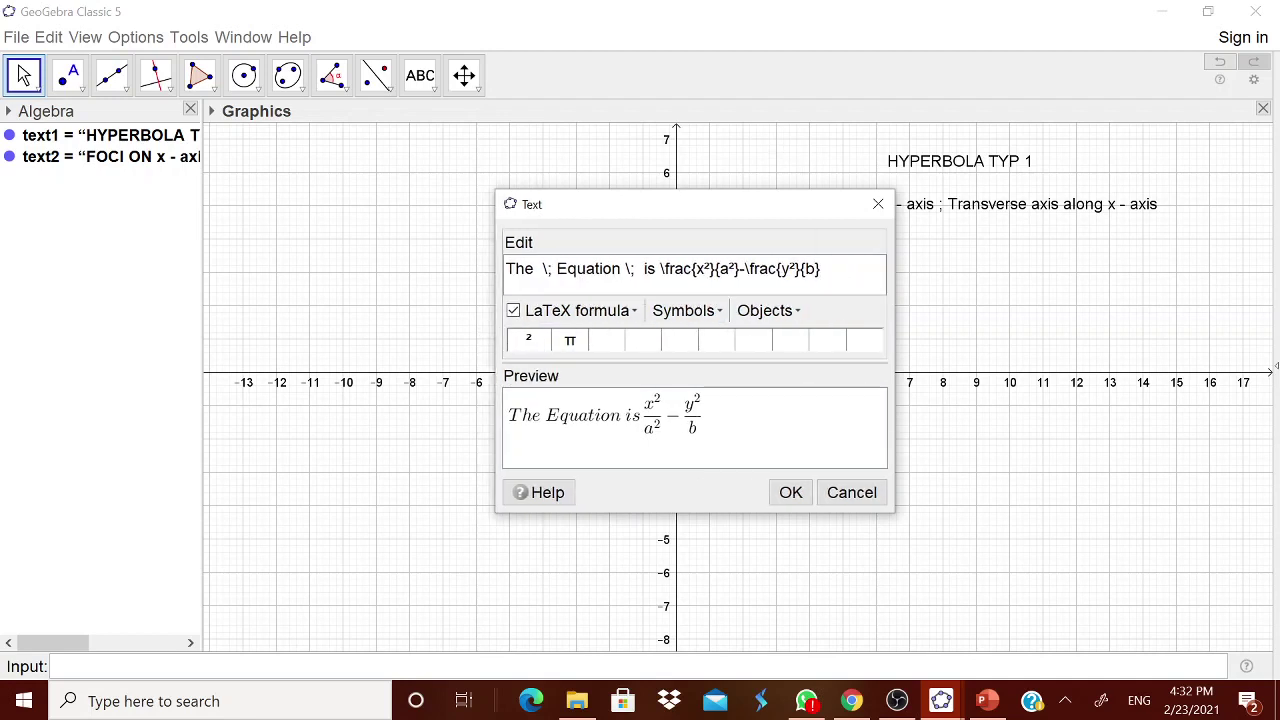
key("BackSpace")
type("b")
left_click(528, 340)
left_click(790, 492)
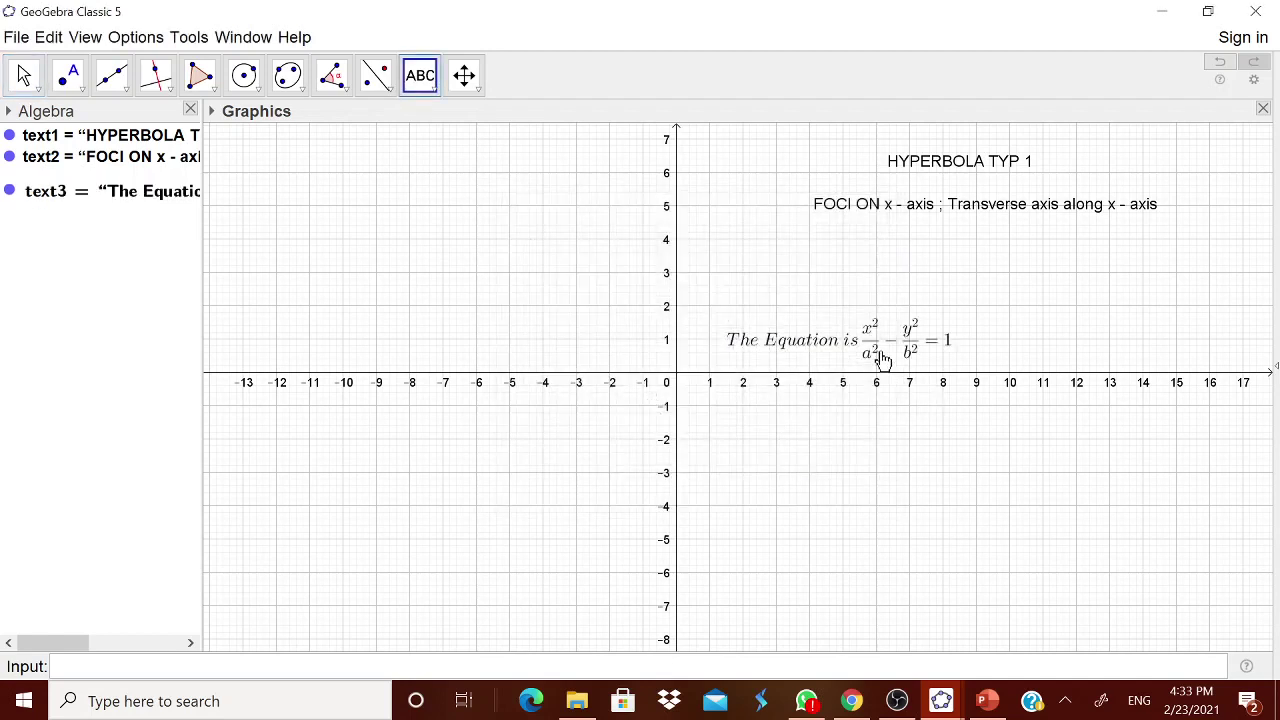
left_click_drag(880, 360, 1023, 274)
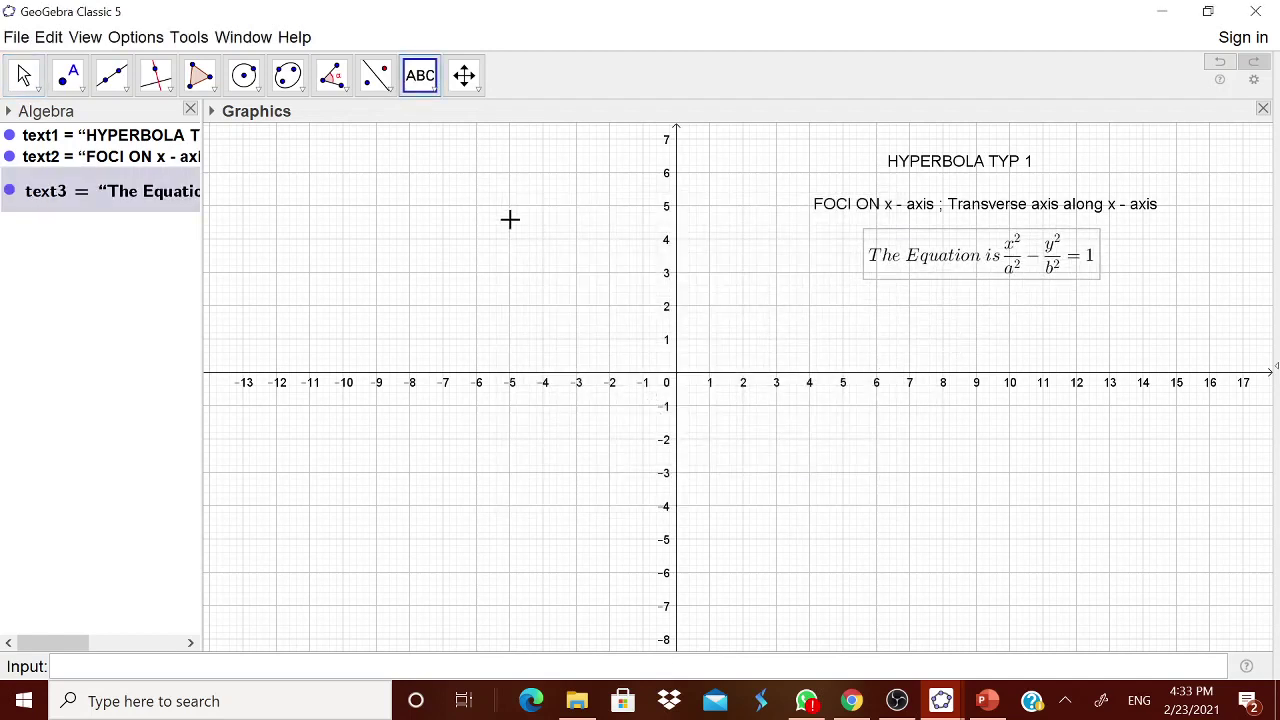
- Create a number slider a with minimum 1 and an edited maximum, and place it near y = 6 in the second quadrant
left_click(420, 75)
left_click(443, 114)
left_click(418, 232)
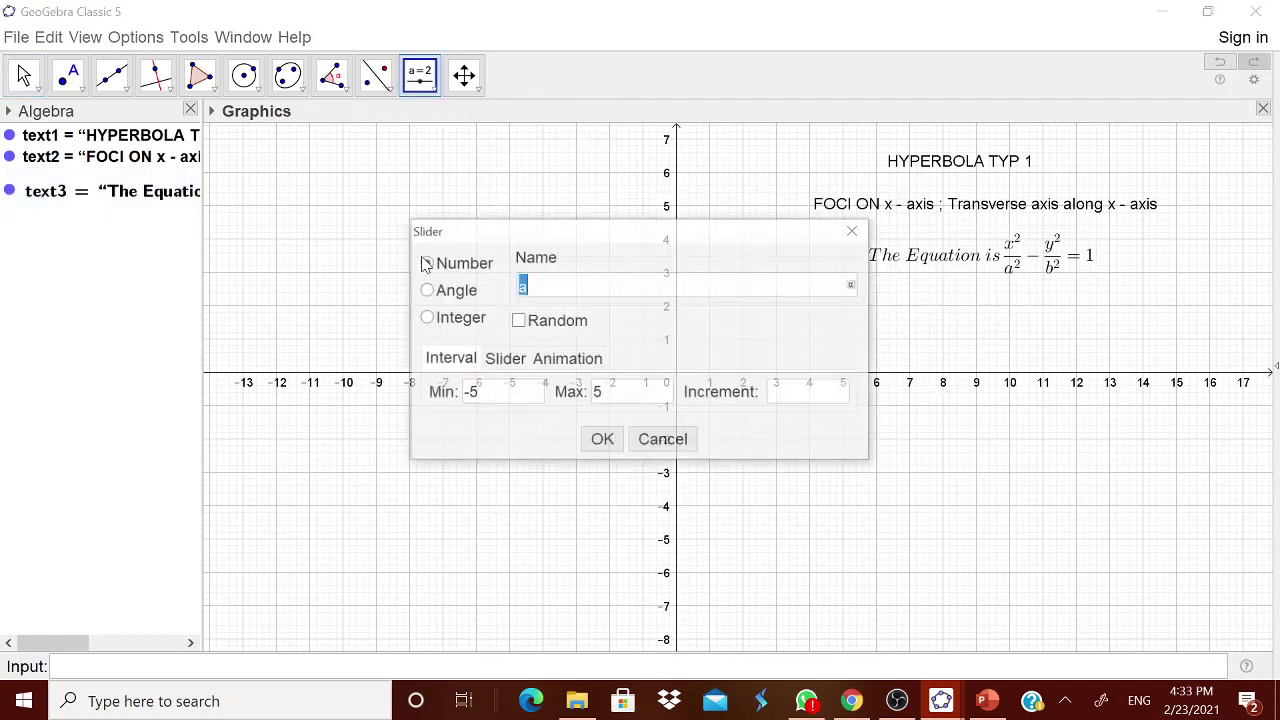
left_click(471, 394)
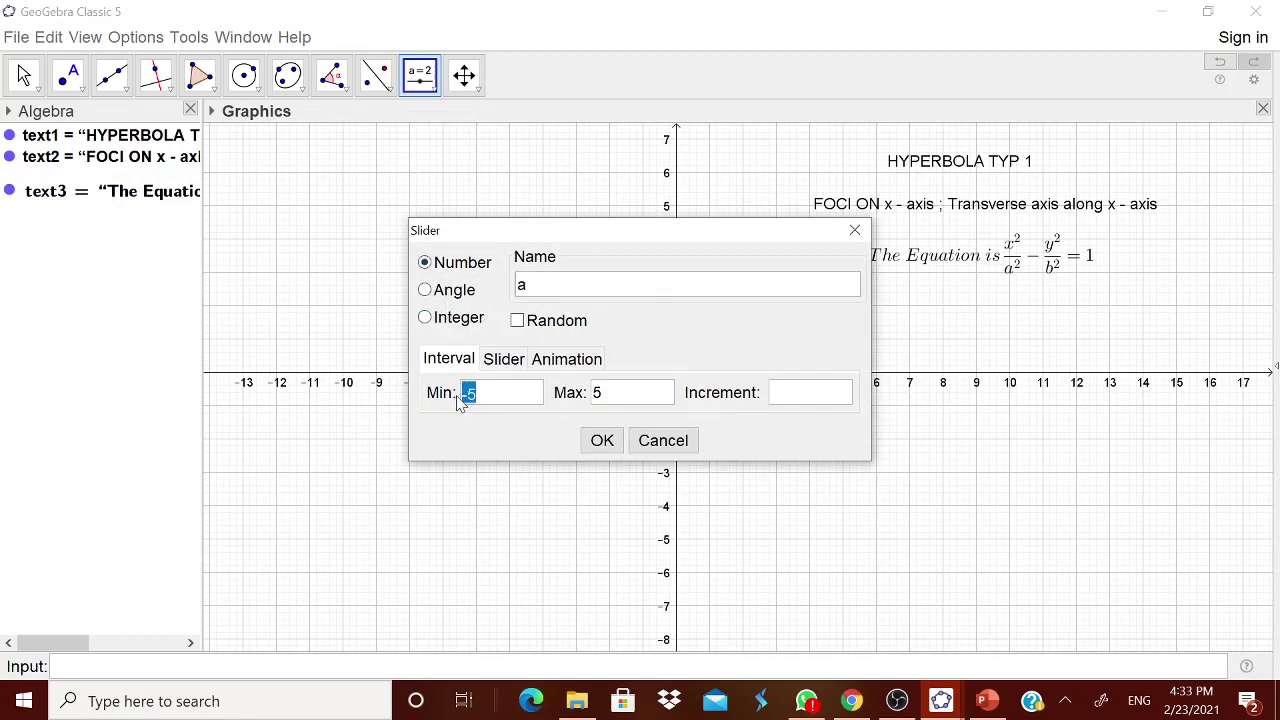
type("1")
left_click(595, 395)
type("1")
left_click(602, 440)
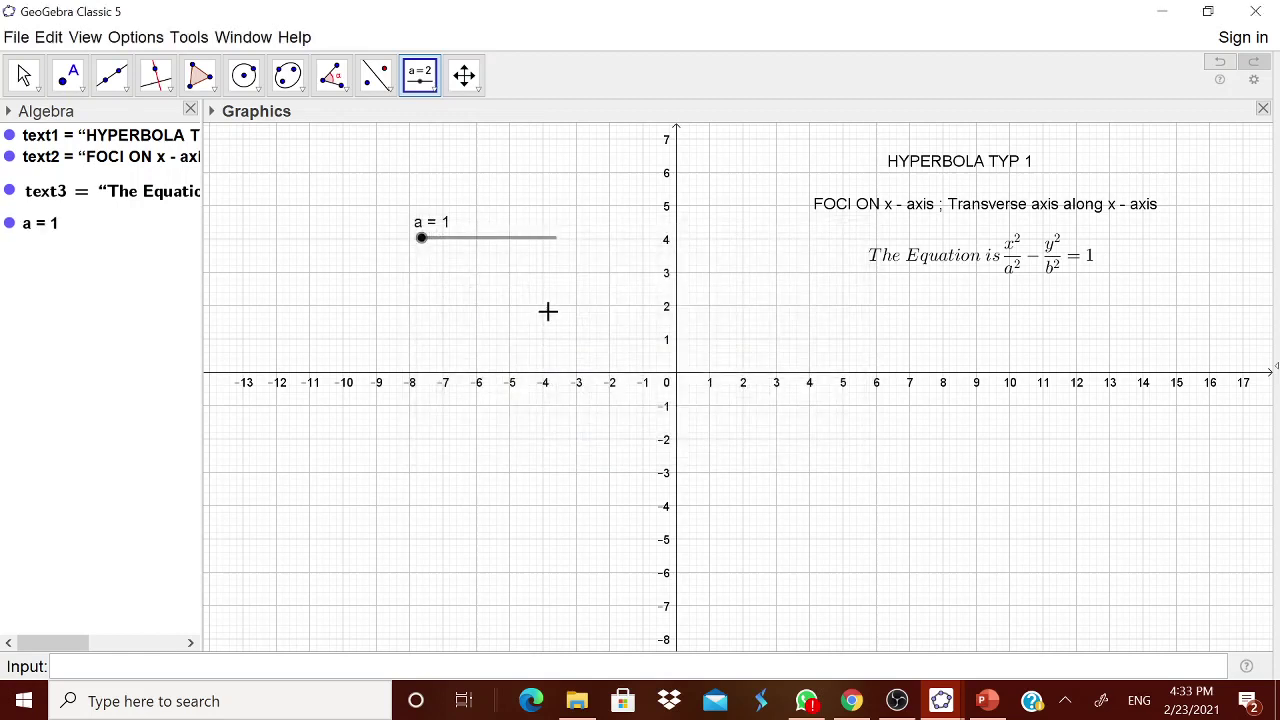
left_click_drag(486, 252, 326, 177)
- Create a number slider b with minimum 1 and increment 1, and place it beside slider a
left_click(489, 280)
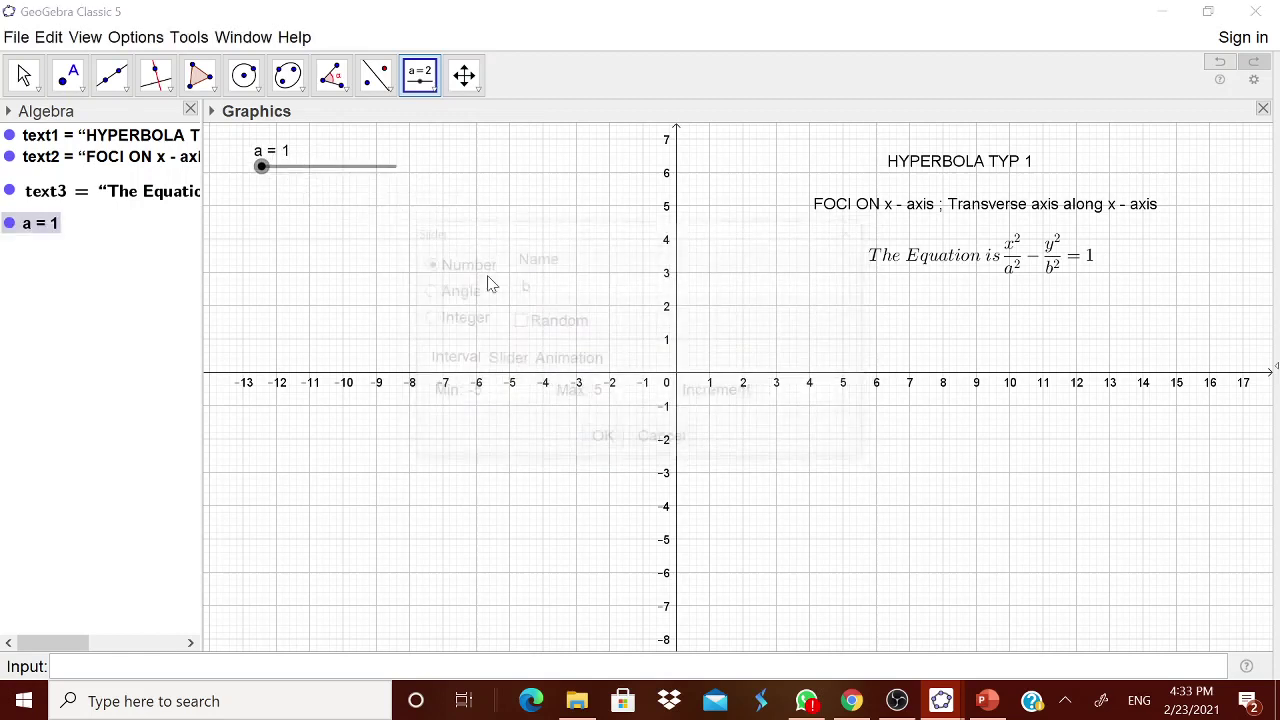
double_click(468, 393)
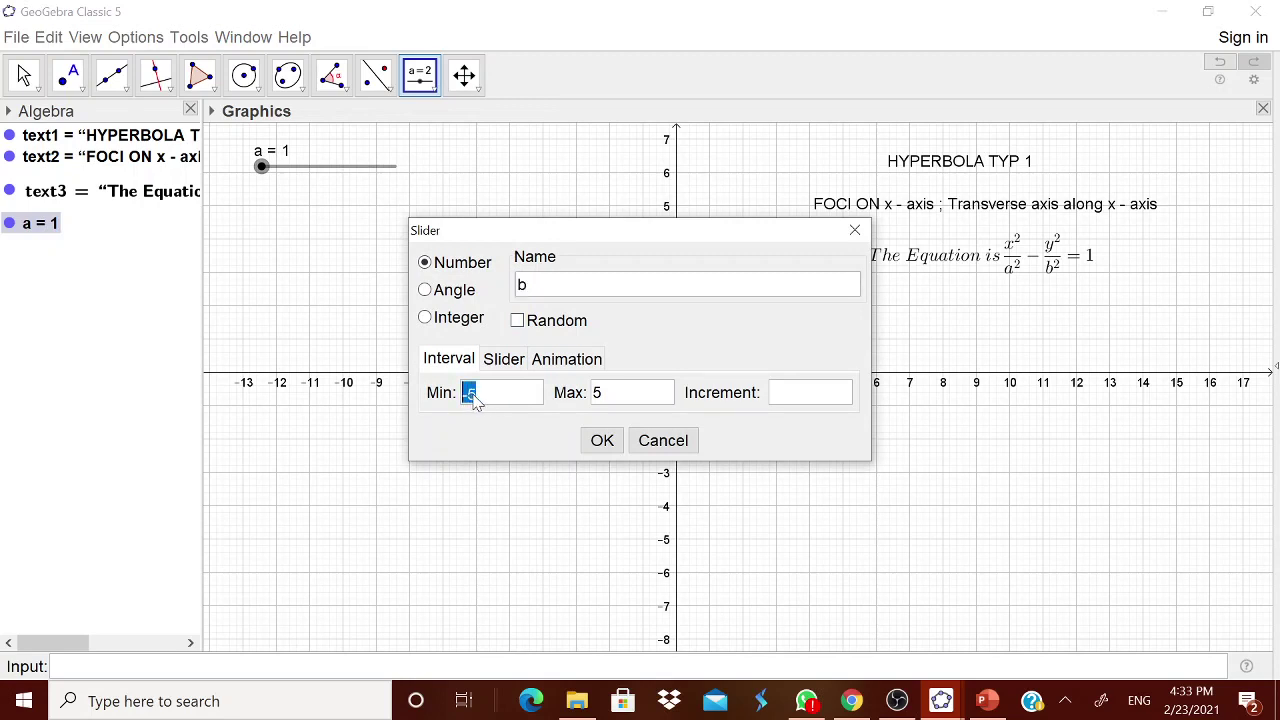
type("1")
double_click(597, 395)
left_click(779, 398)
type("1")
left_click(602, 440)
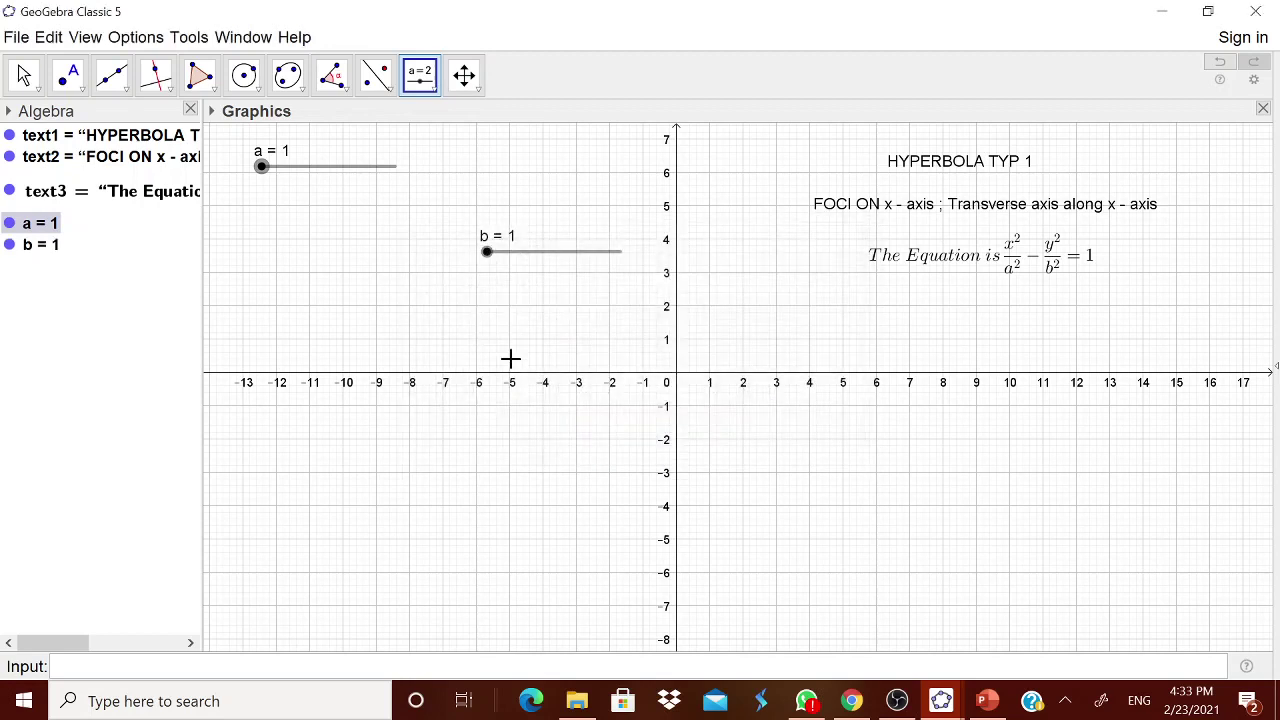
left_click_drag(524, 264, 517, 183)
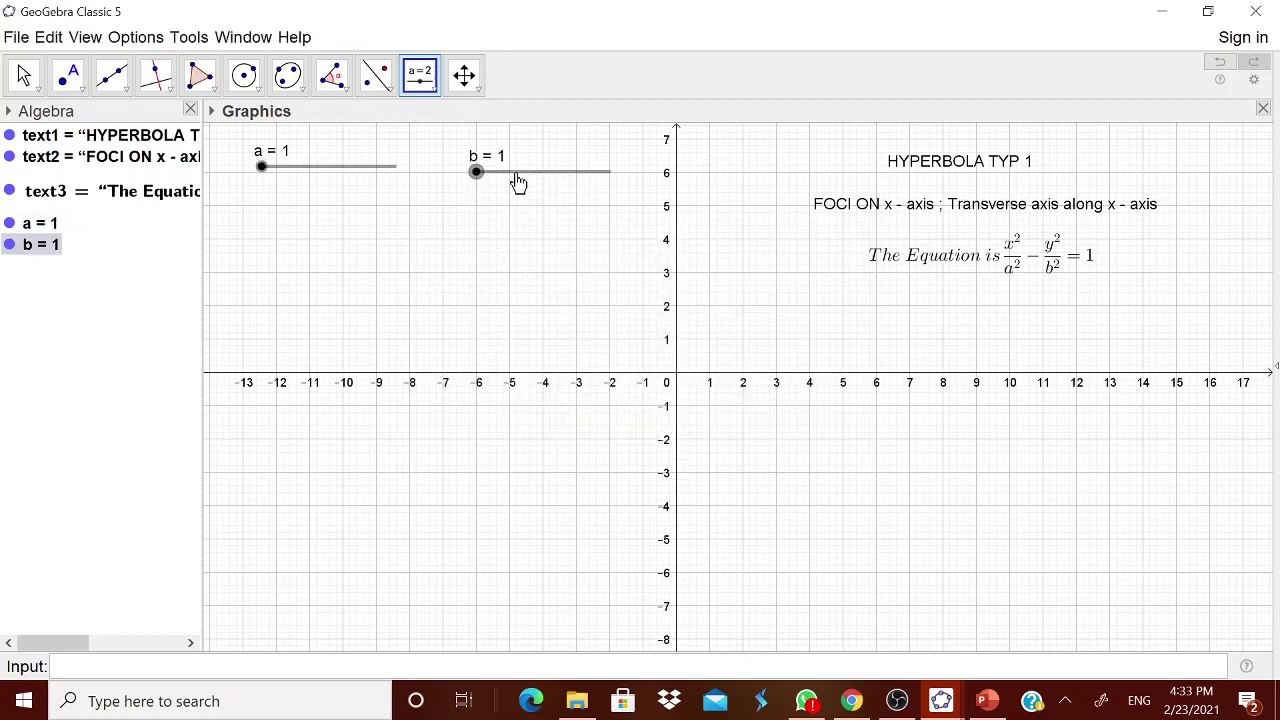
- Set slider a to 4 and slider b to 3
left_click_drag(263, 170, 309, 177)
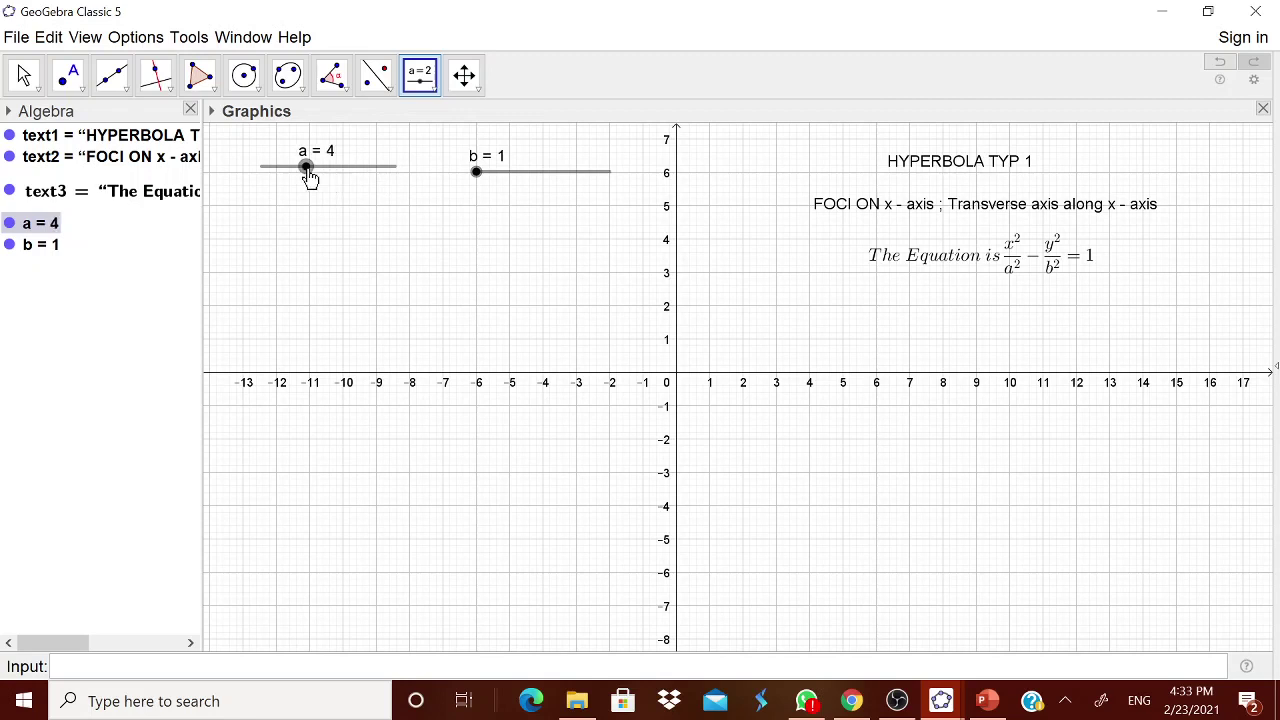
left_click_drag(478, 173, 506, 174)
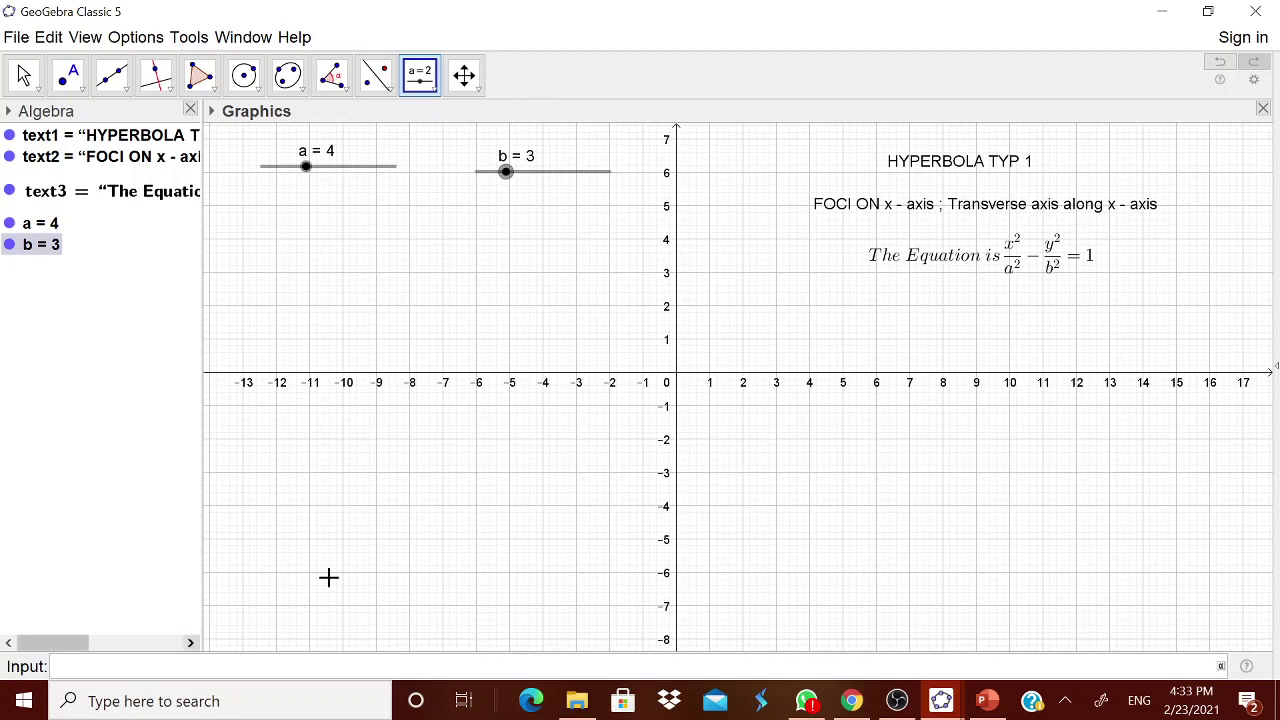
type("x")
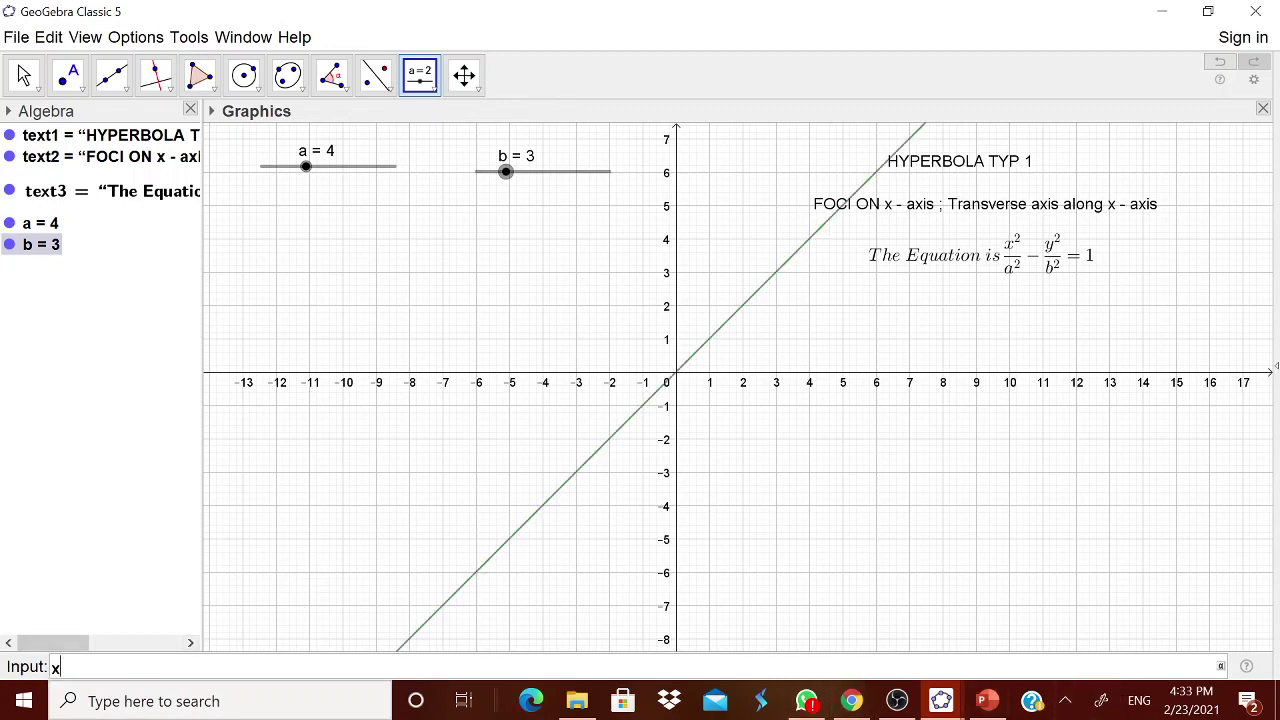
left_click(1221, 666)
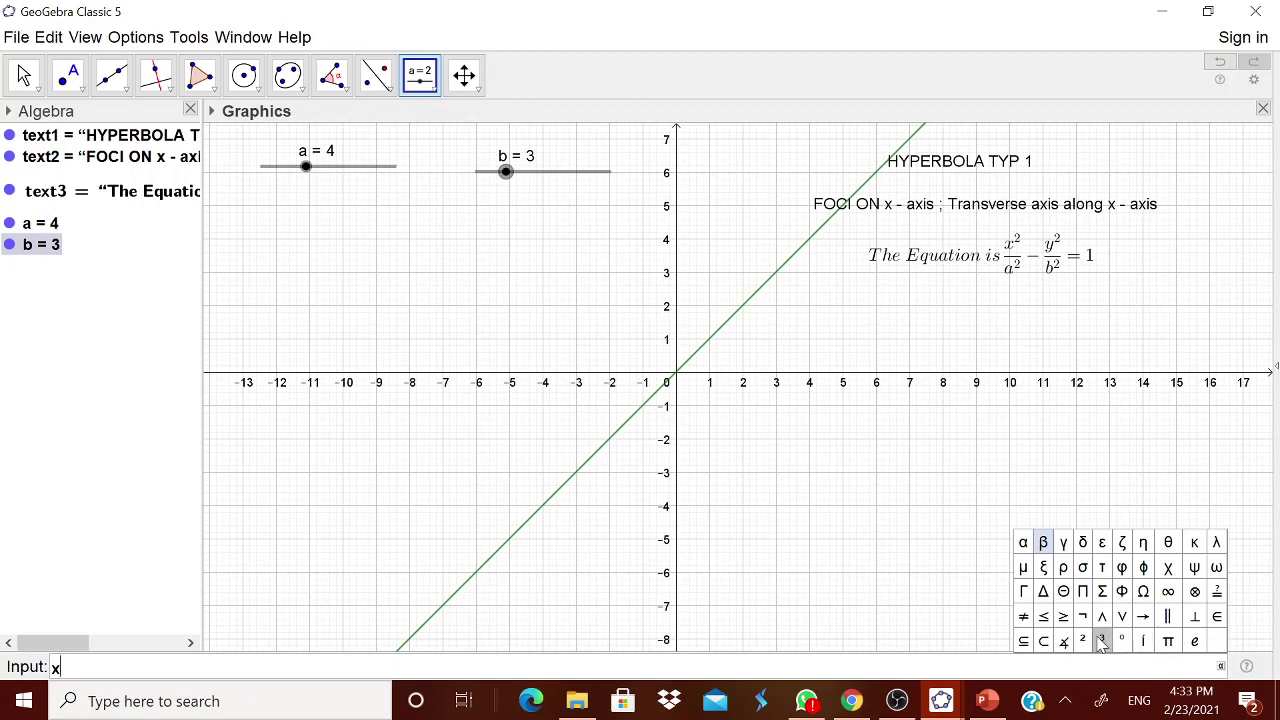
key("BackSpace")
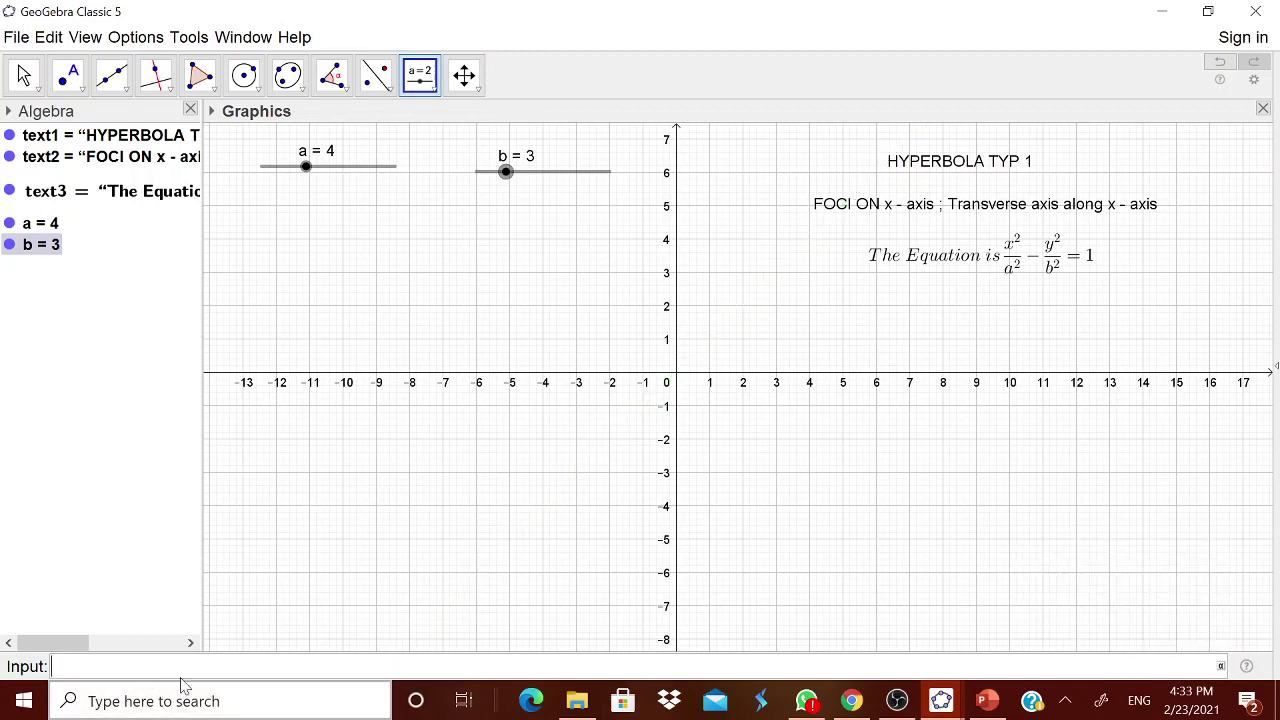
- Define two numbers c and d from the slider values, equal to a² and b² respectively
type("a")
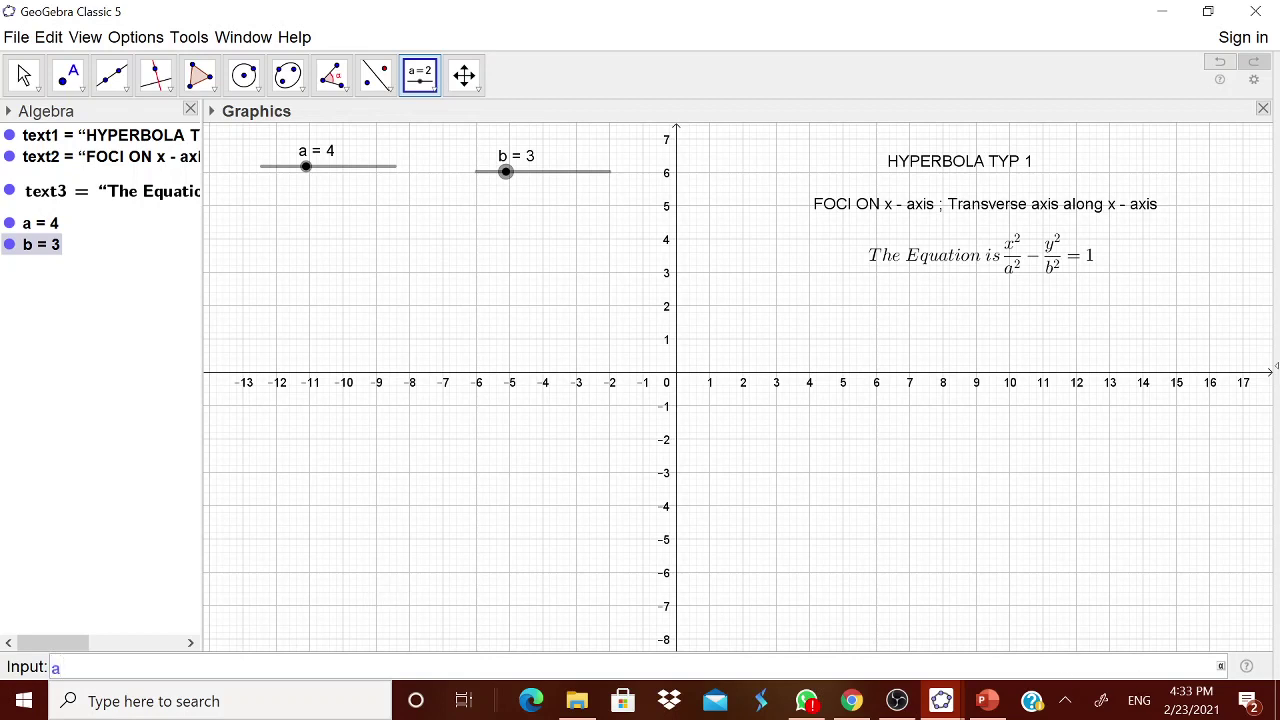
left_click(1220, 667)
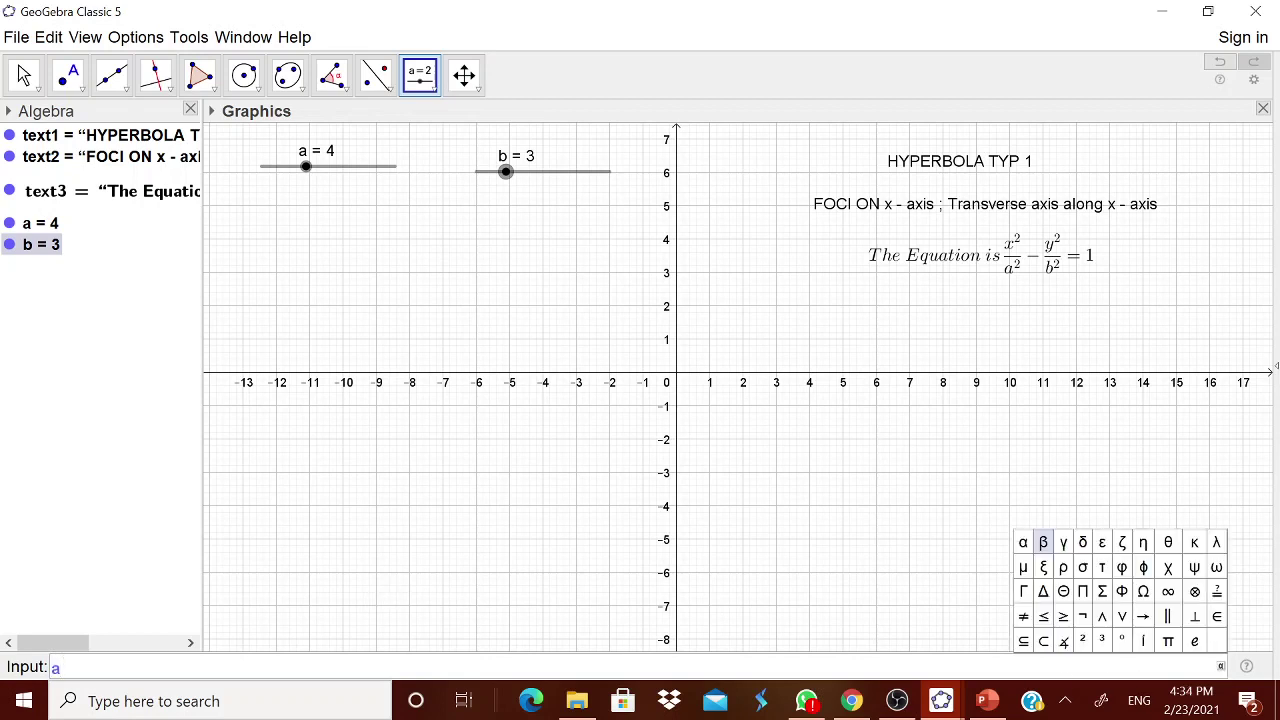
left_click(1083, 641)
key("Return")
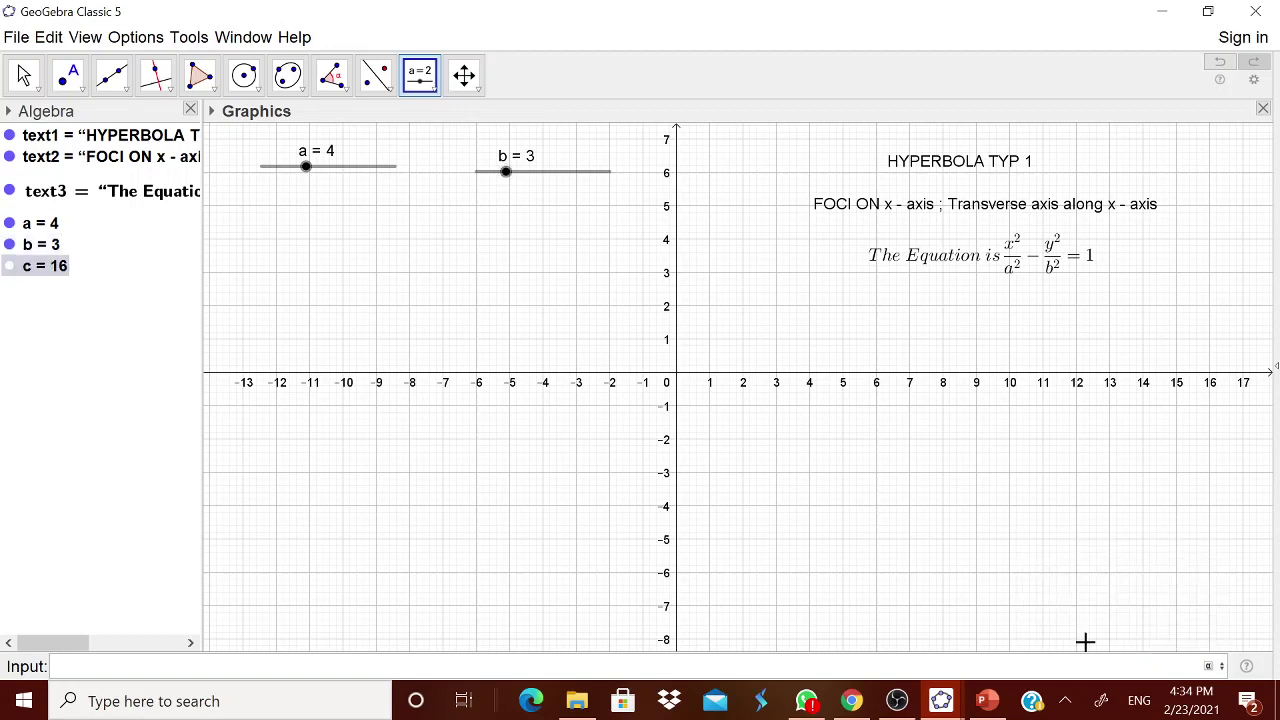
type("b")
left_click(1209, 666)
left_click(1083, 641)
key("Return")
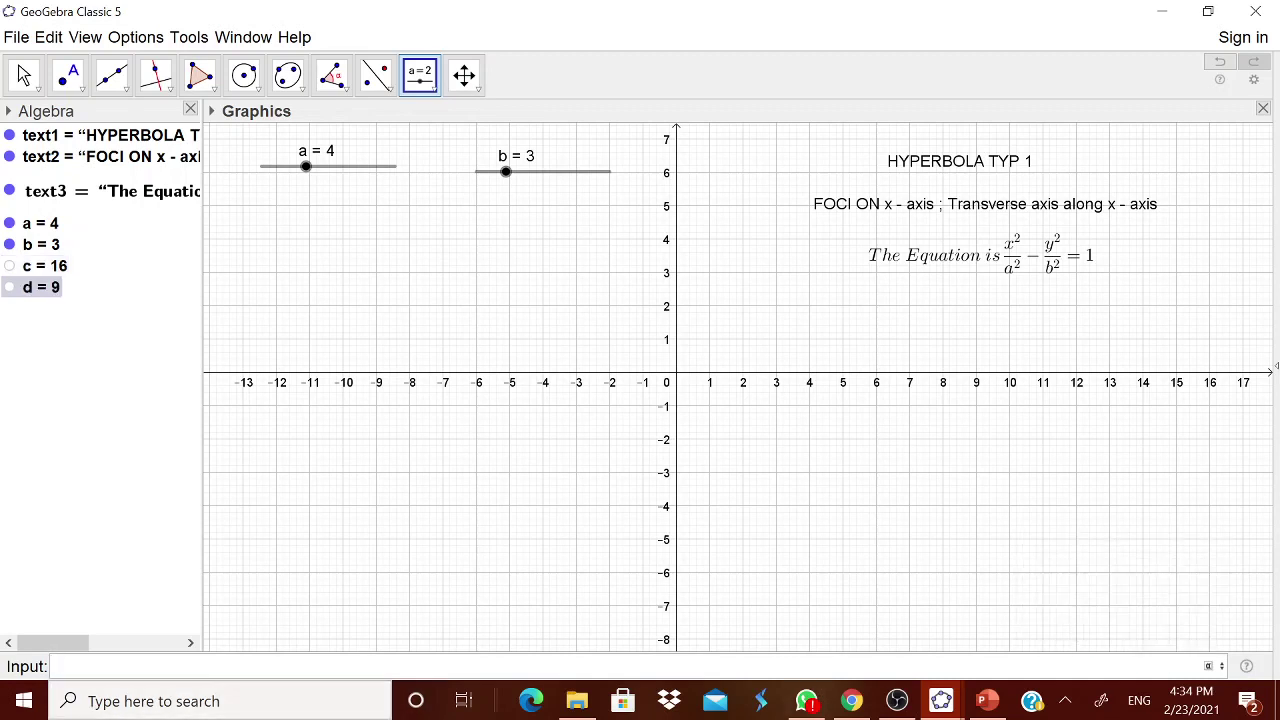
- Plot the hyperbola with the equation x²/c - y²/d = 1
type("x")
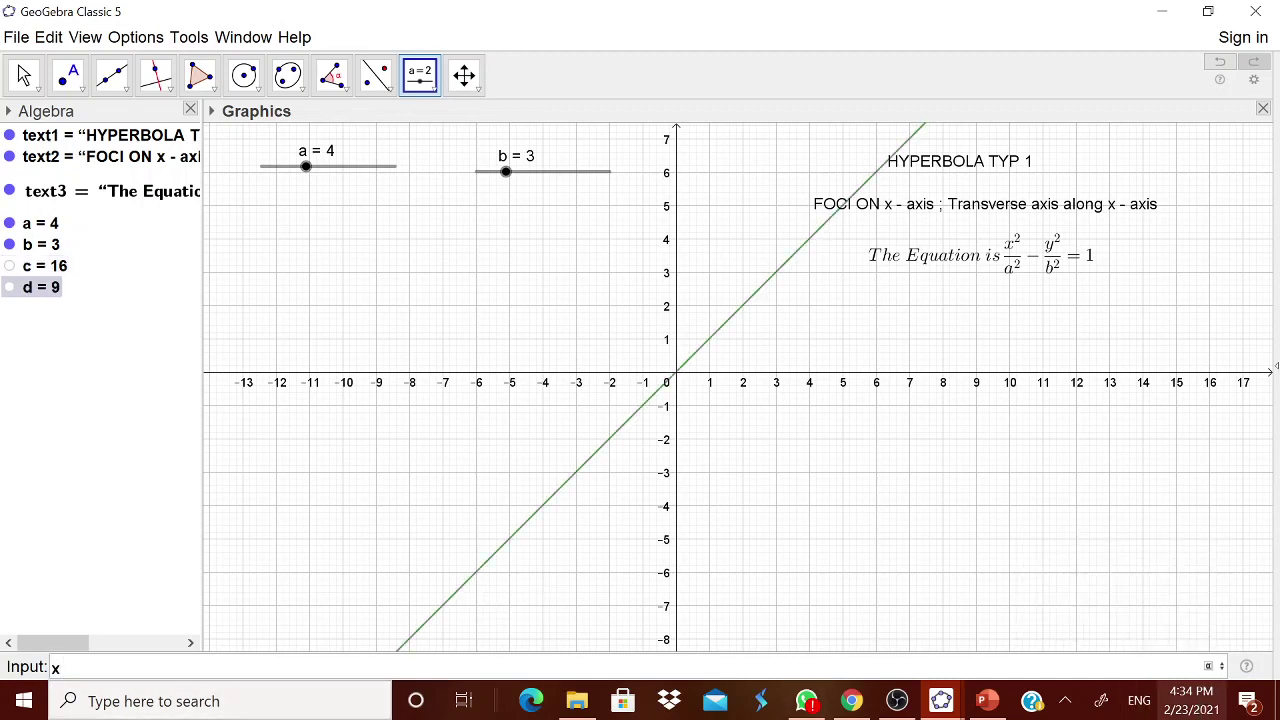
left_click(1208, 667)
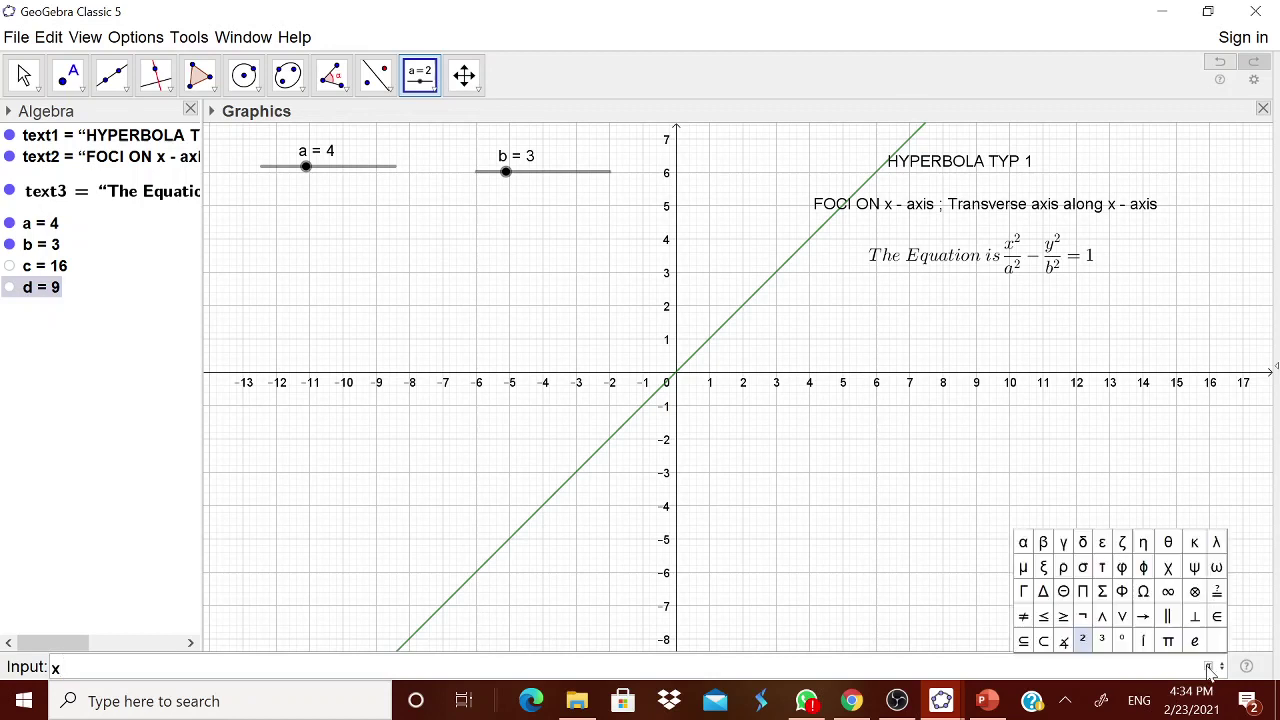
left_click(1083, 642)
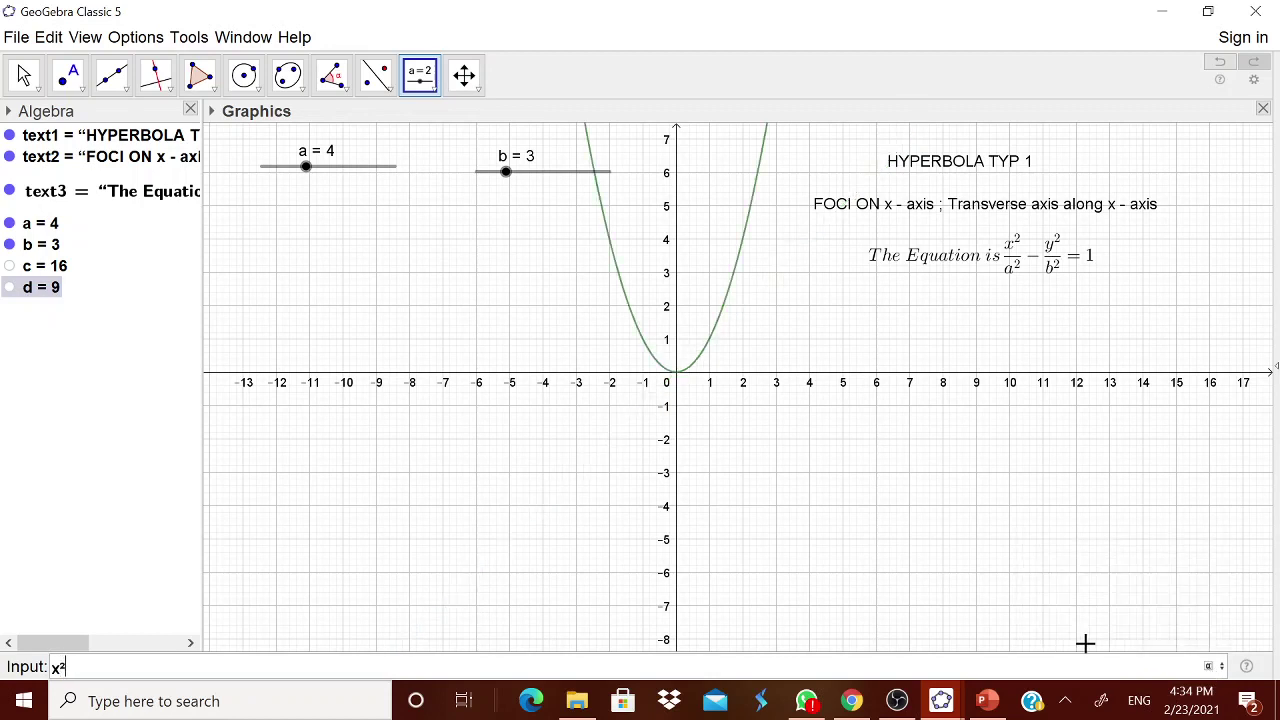
type("/c ")
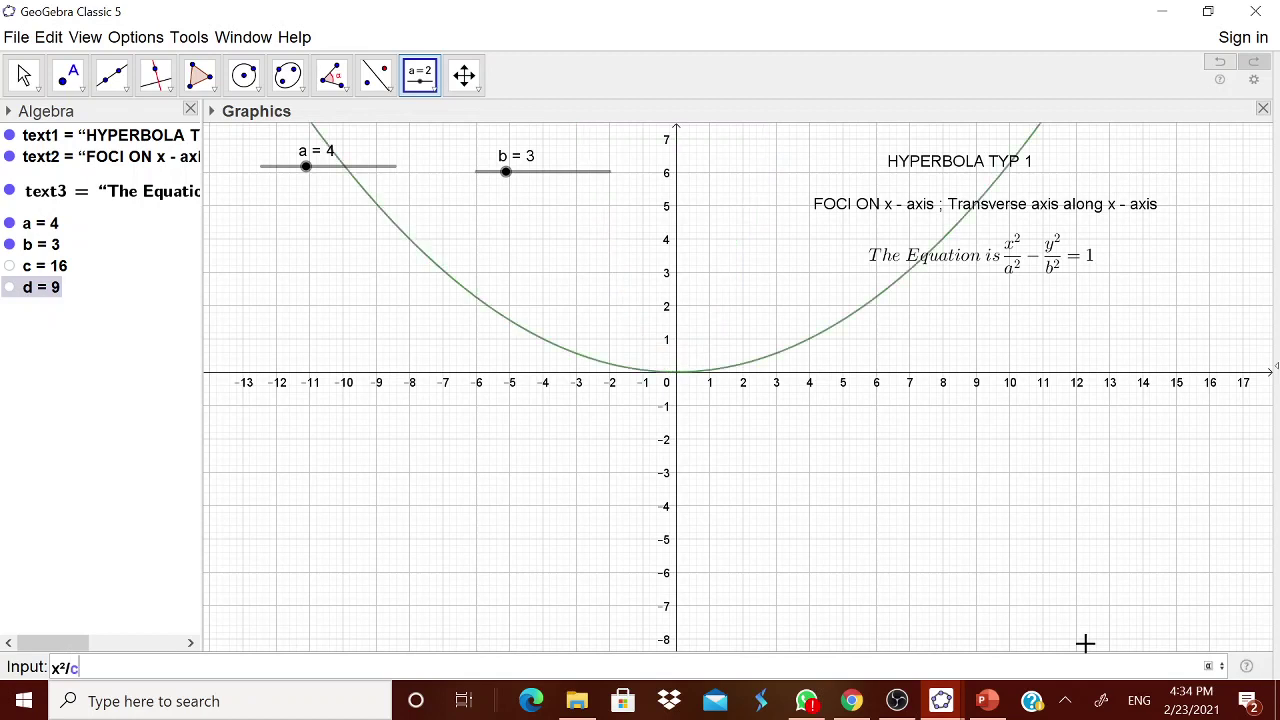
type("=")
key("BackSpace")
type("-")
left_click(1209, 666)
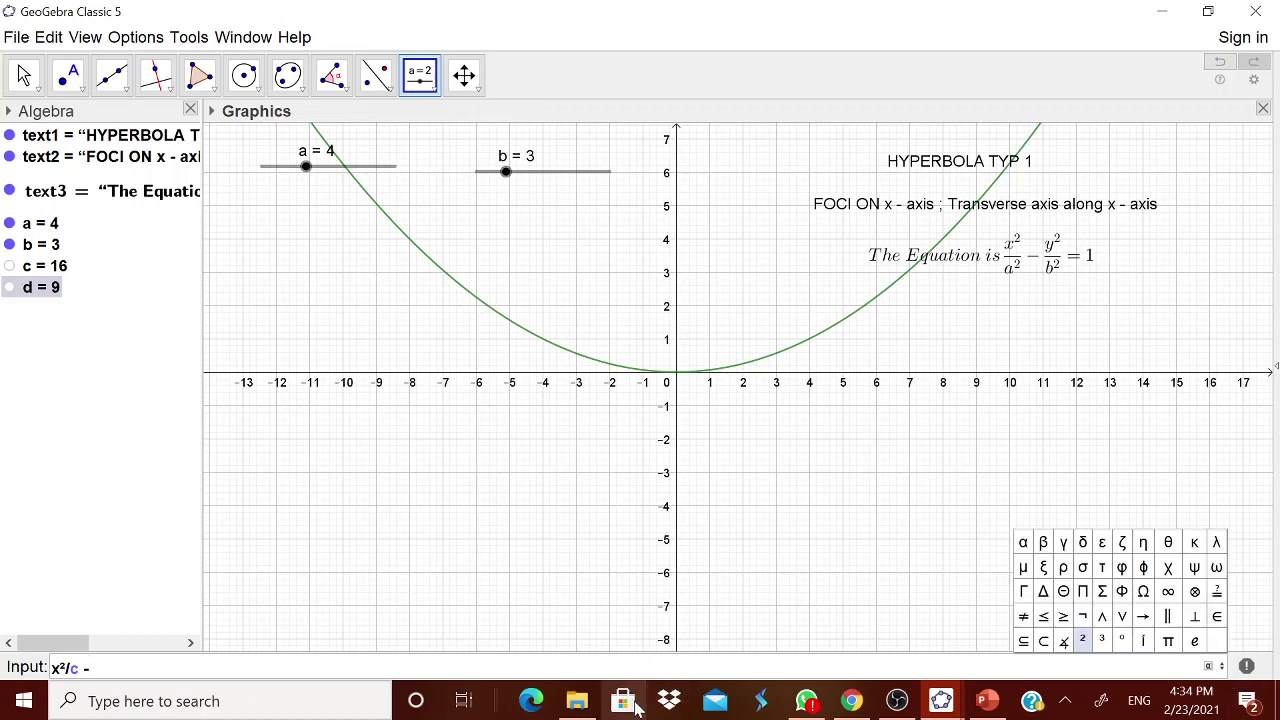
type("y")
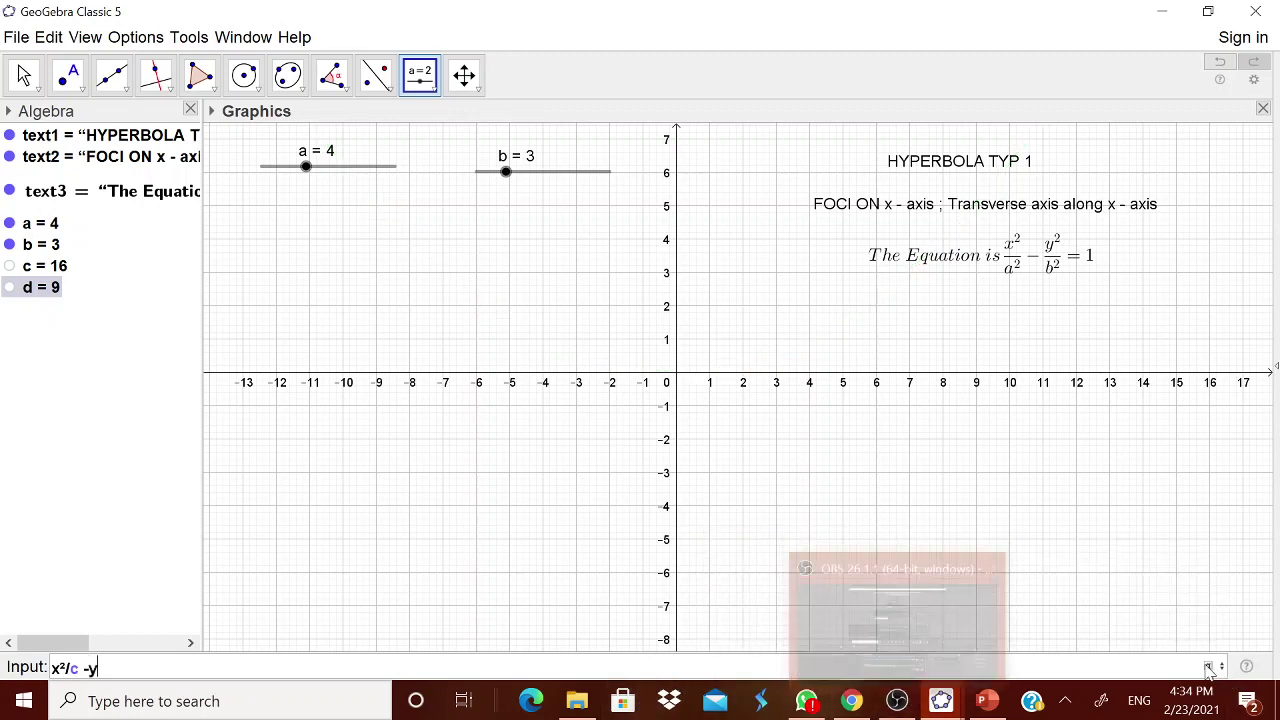
left_click(1209, 667)
left_click(1082, 641)
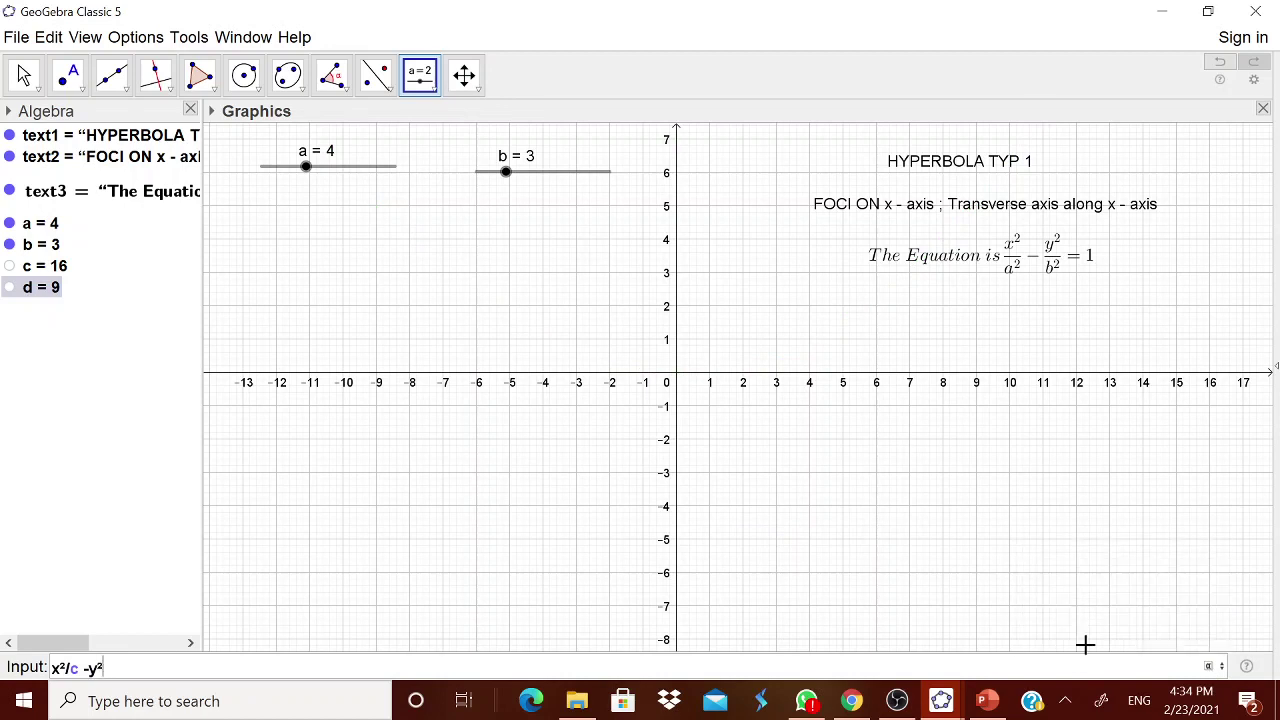
type("/d=1")
key("Return")
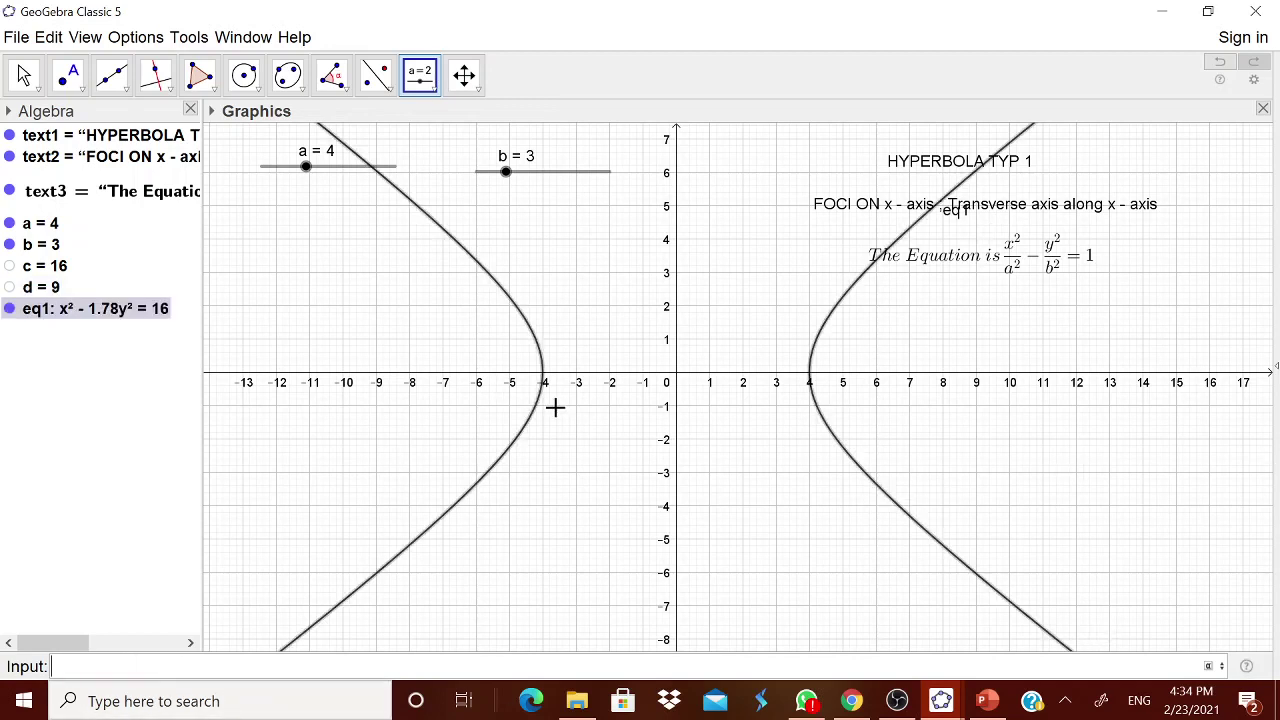
- Add a text "a = ; b =" with the values linked to sliders a and b, placed below the equation text
left_click(433, 90)
left_click(428, 151)
left_click(993, 348)
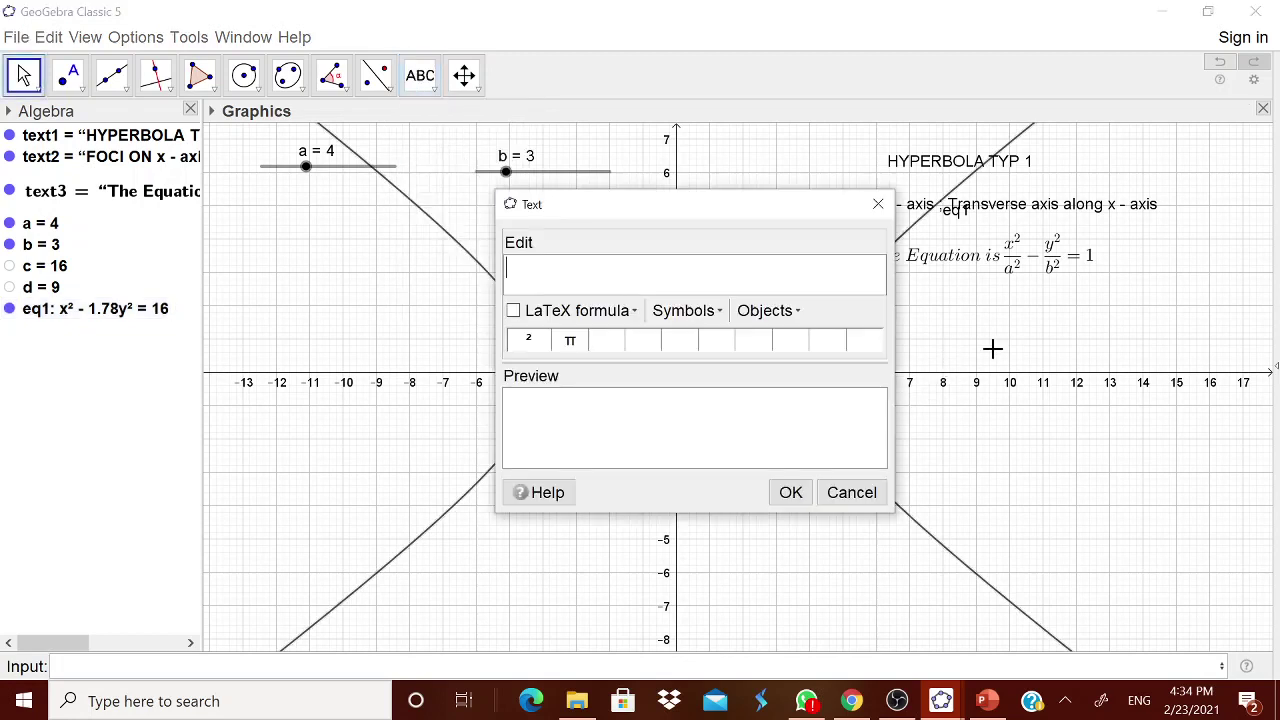
type("a =")
left_click(766, 311)
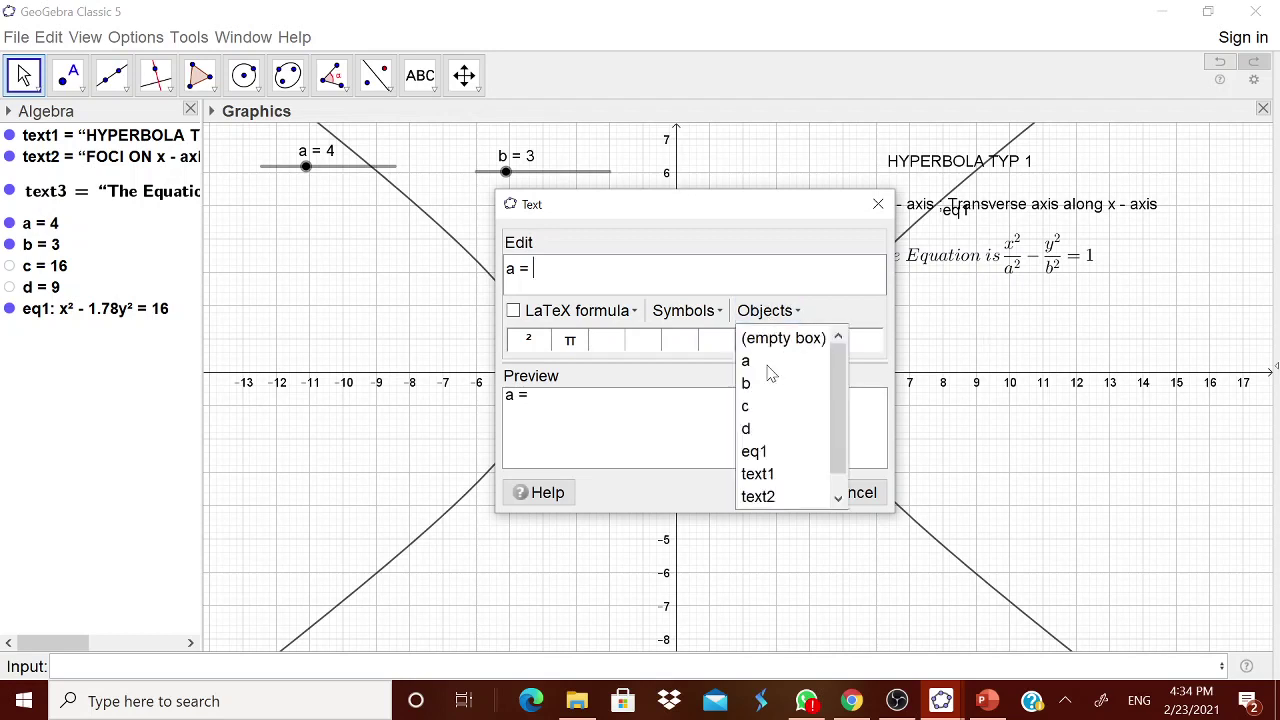
left_click(768, 364)
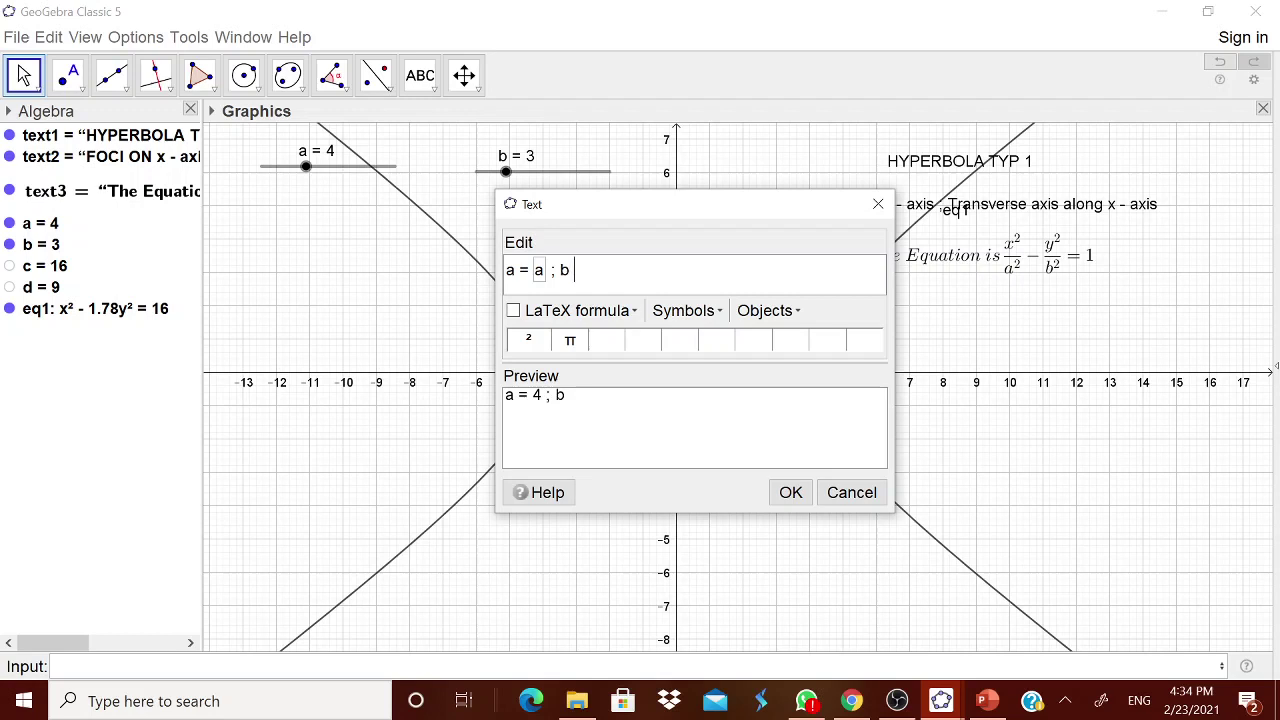
left_click(766, 311)
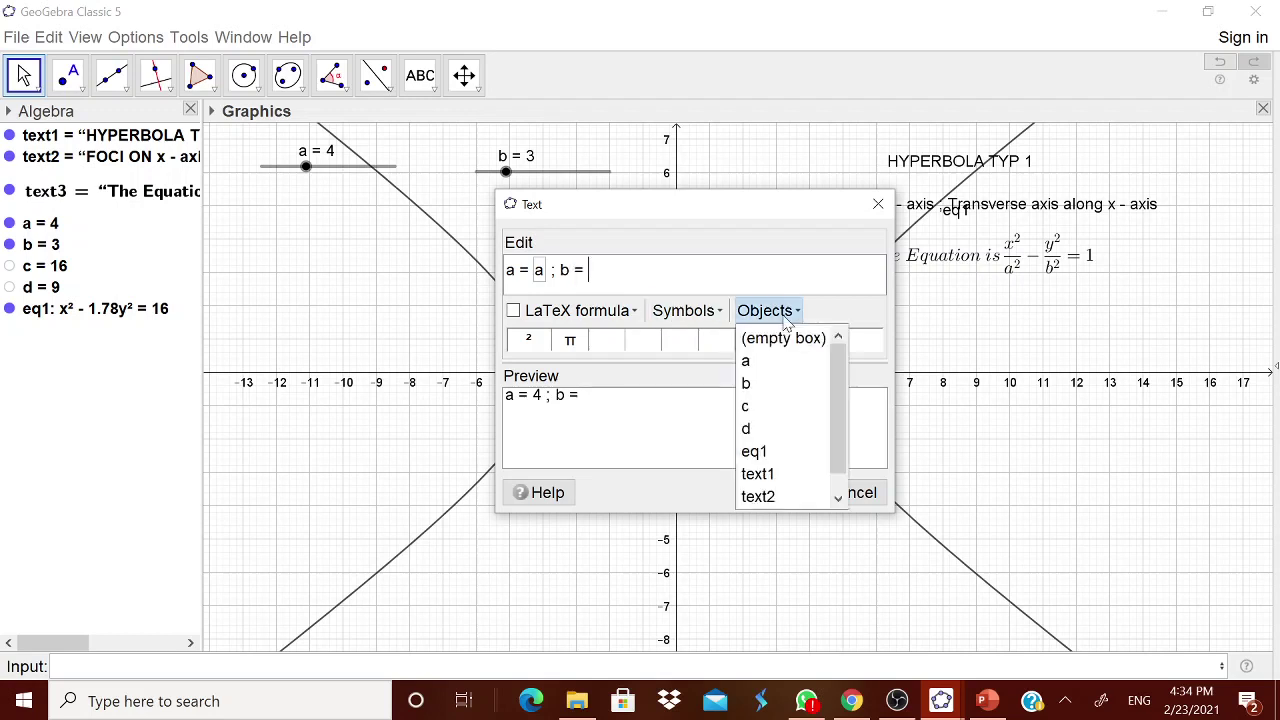
left_click(772, 385)
left_click(790, 492)
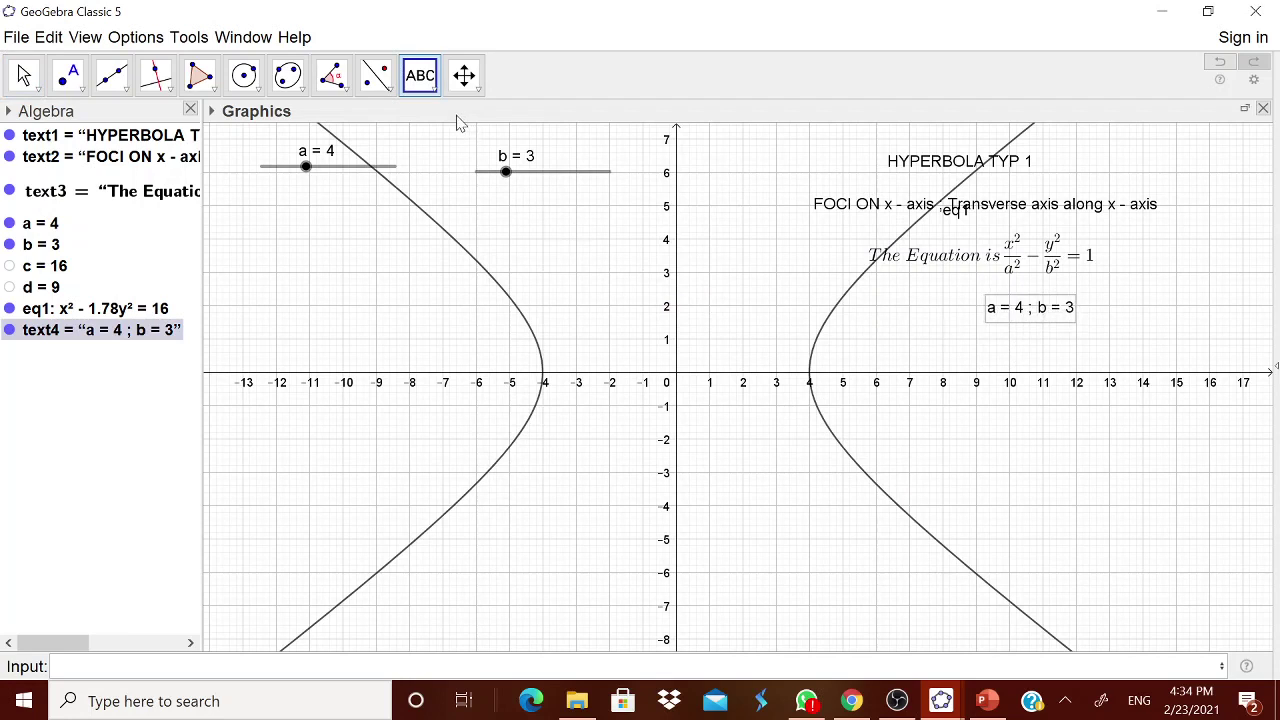
left_click(422, 80)
left_click(450, 153)
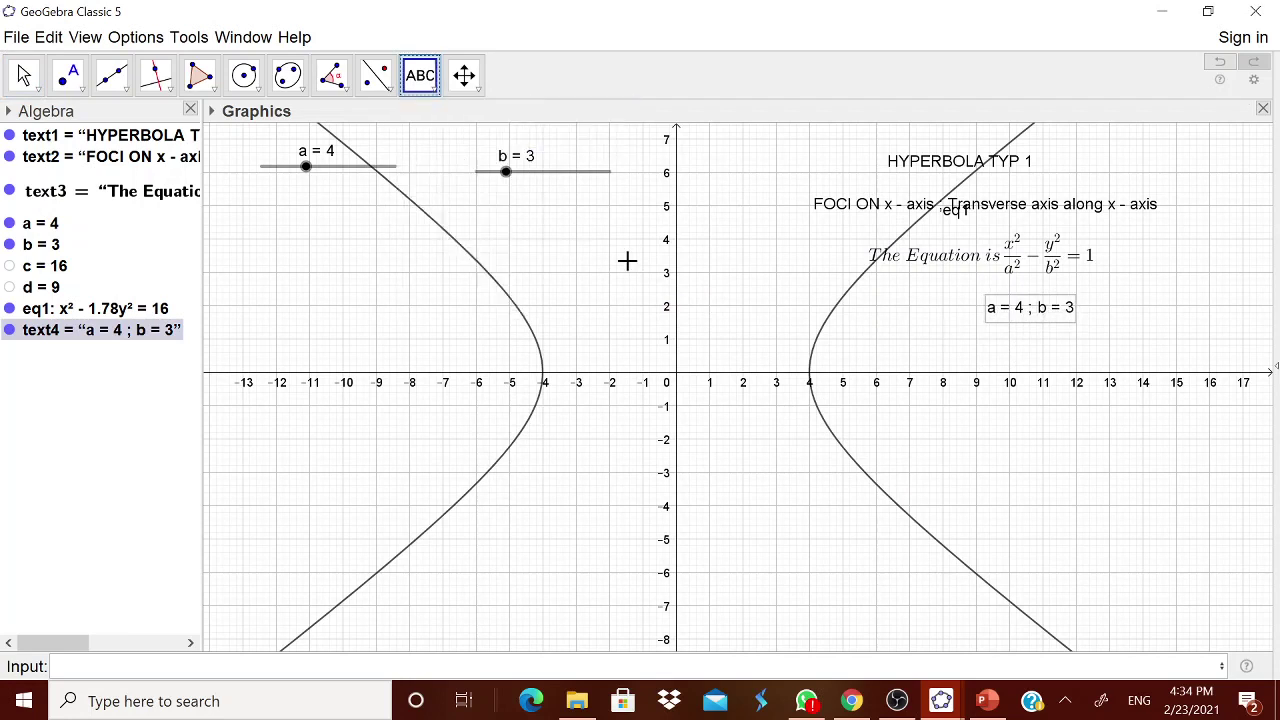
left_click(925, 460)
type("V")
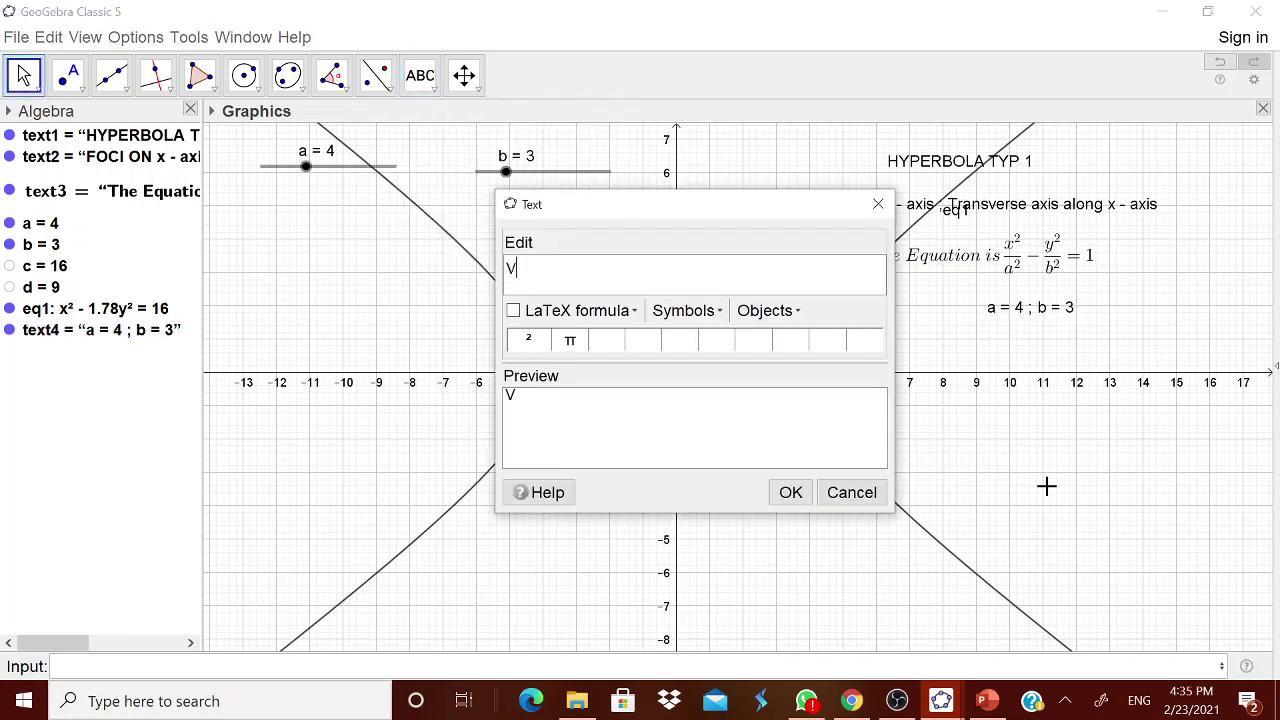
type("er")
key("BackSpace")
key("BackSpace")
key("BackSpace")
left_click(862, 498)
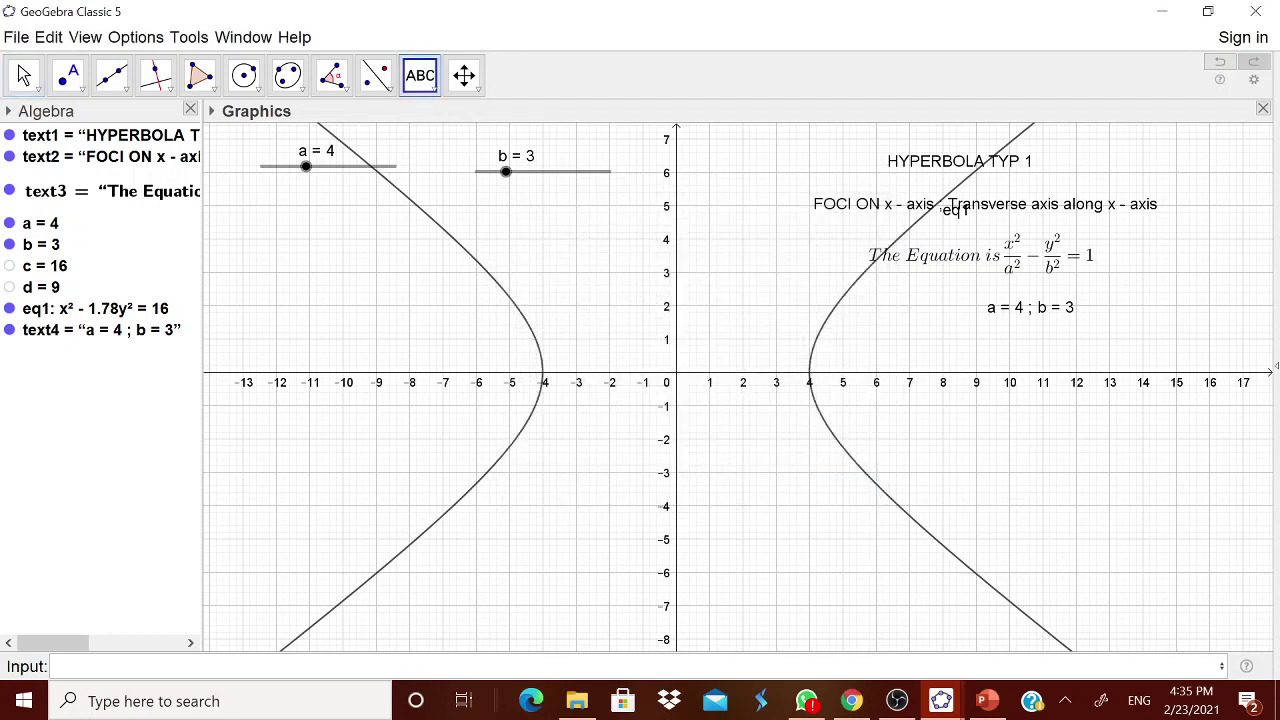
- Create the hyperbola's two vertex points at (a,0) and (-a,0)
type("(a,0")
key("Return")
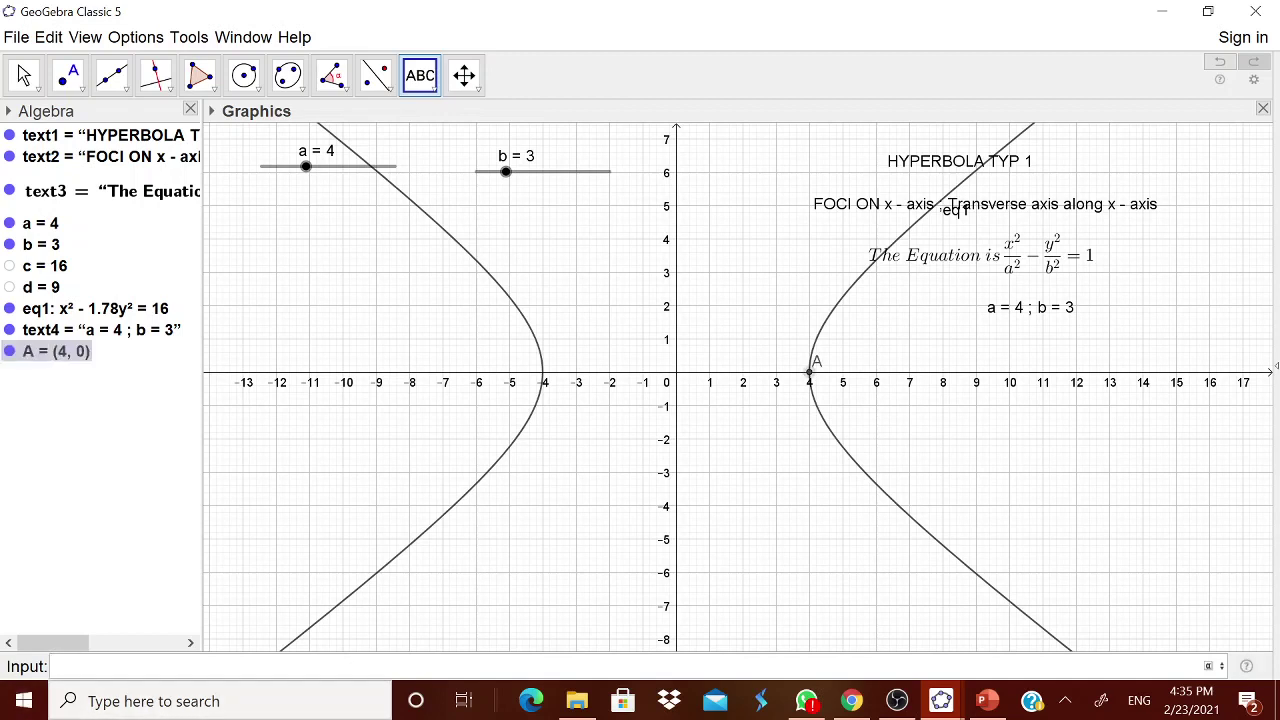
type("(-a,0")
key("Return")
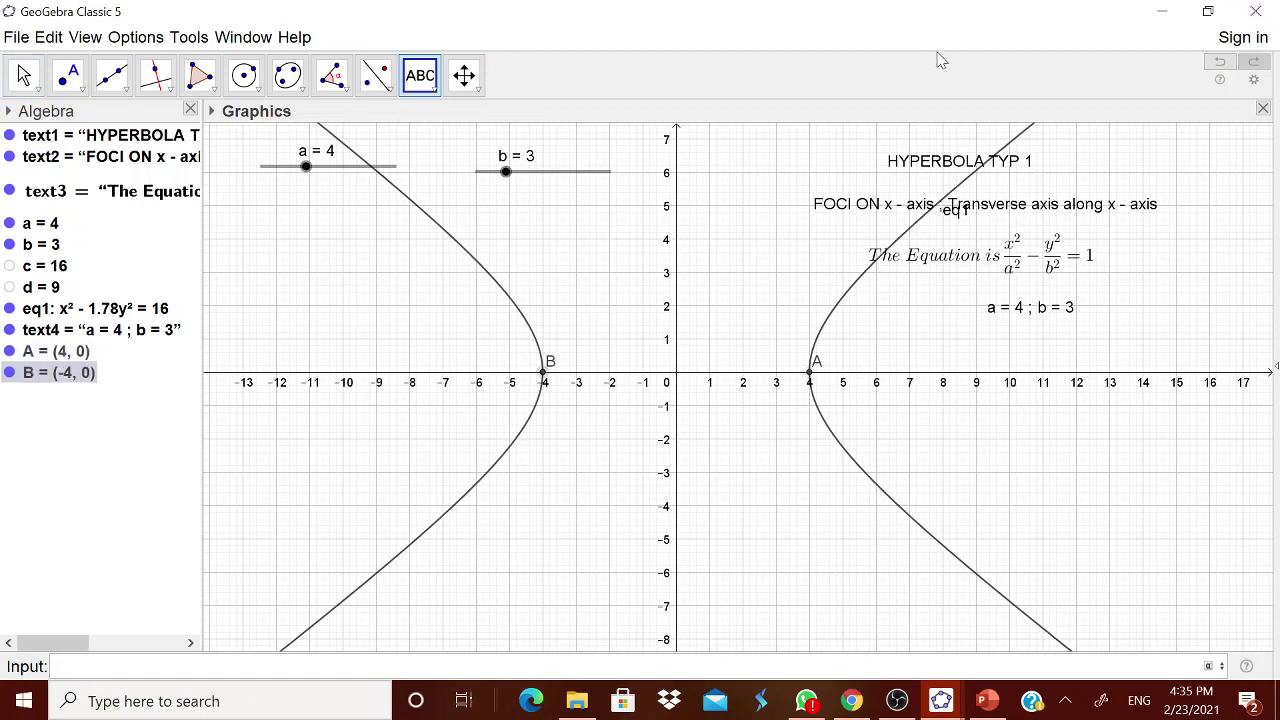
- Start a new text on the graph that reads "Vertex (±a , 0) :"
left_click(494, 197)
type("Ver")
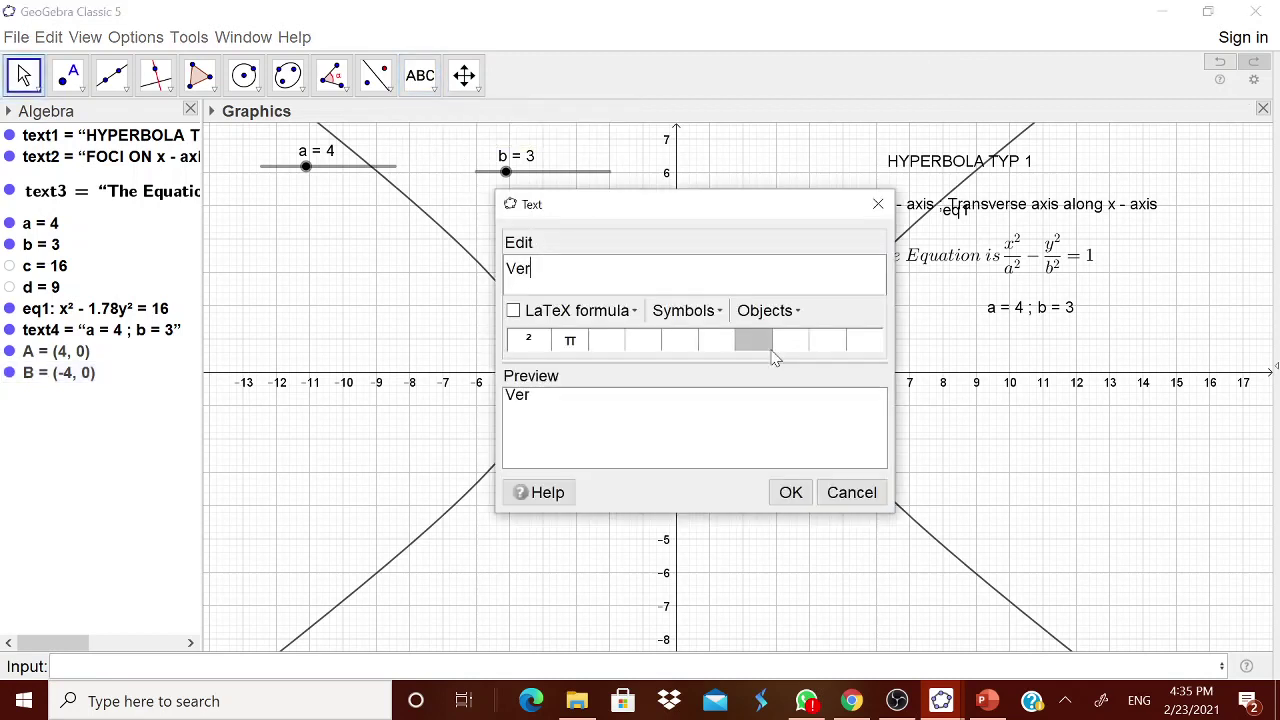
type("tex")
key("BackSpace")
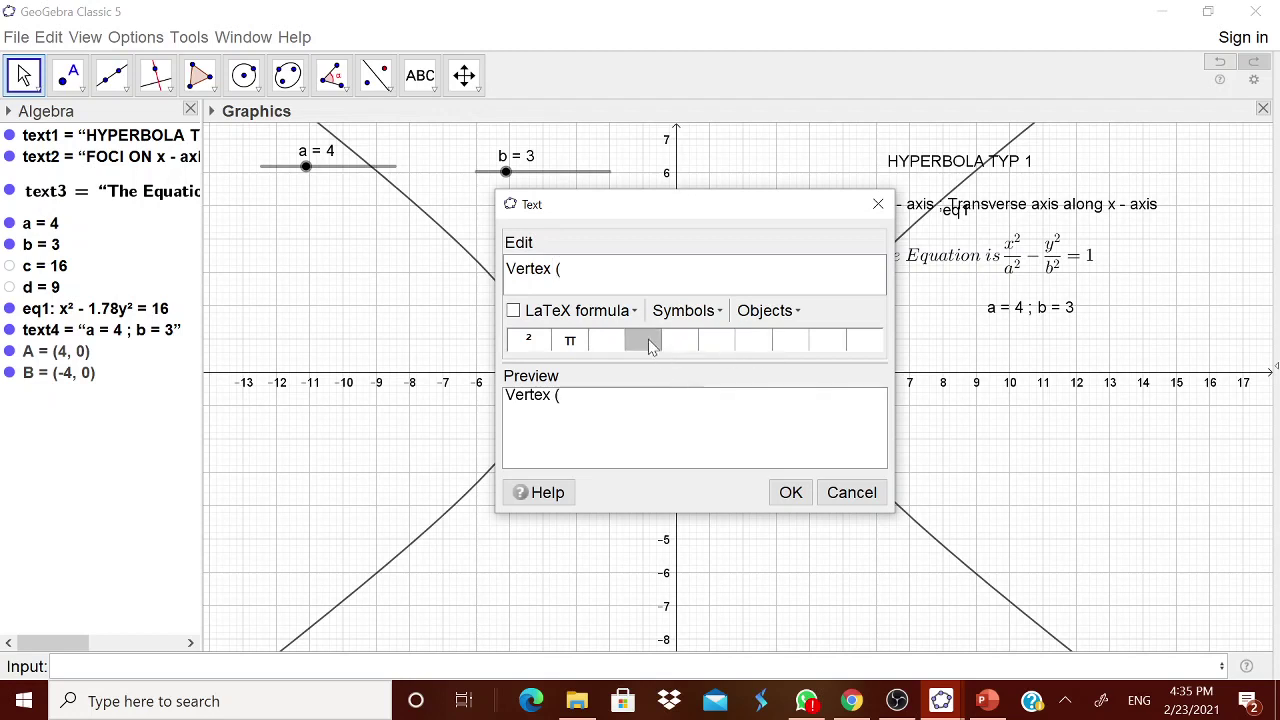
left_click(684, 310)
mouse_move(692, 360)
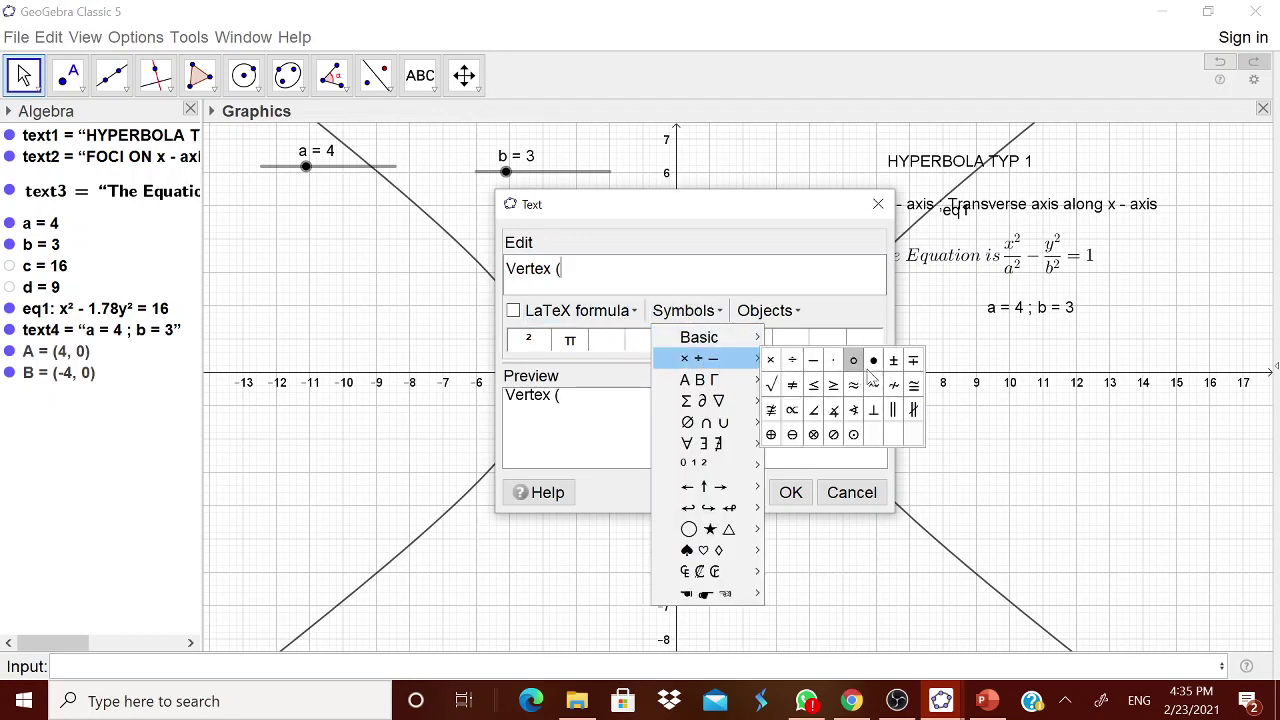
left_click(891, 358)
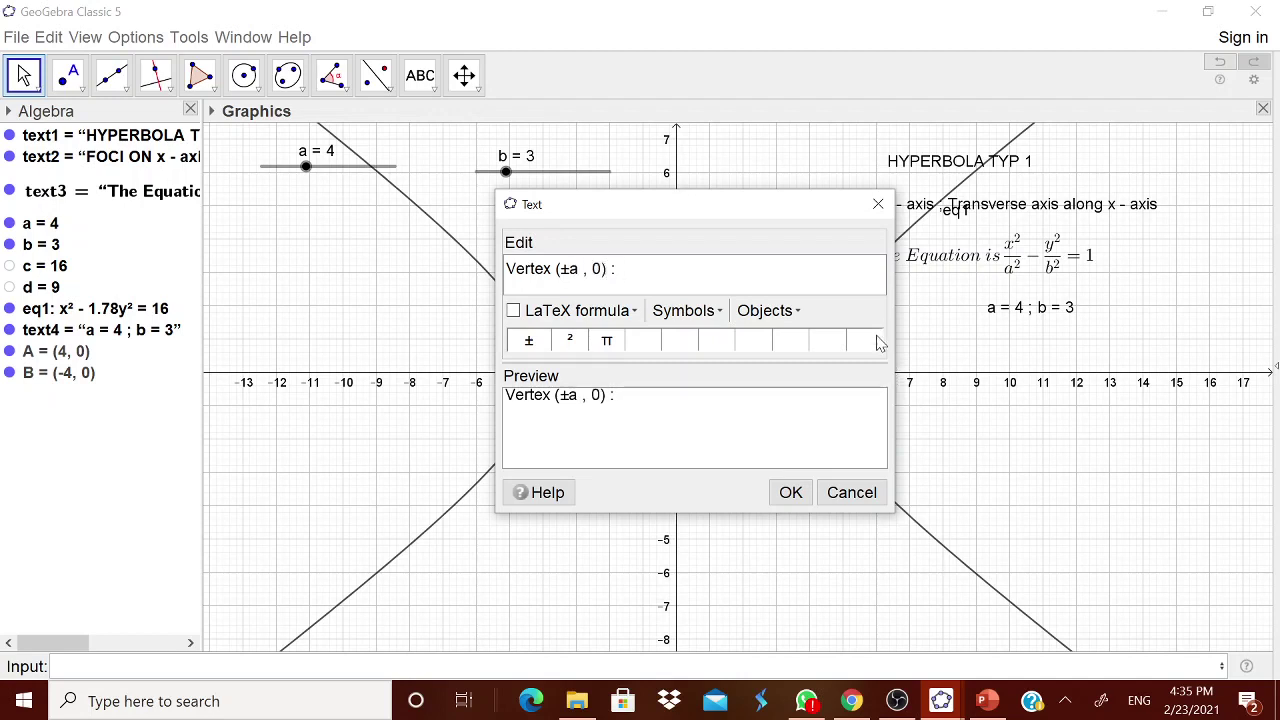
- Complete the vertex text with linked points A and B joined by "and", and place it near y = -2 in the fourth quadrant
left_click(774, 312)
left_click(765, 362)
type("and")
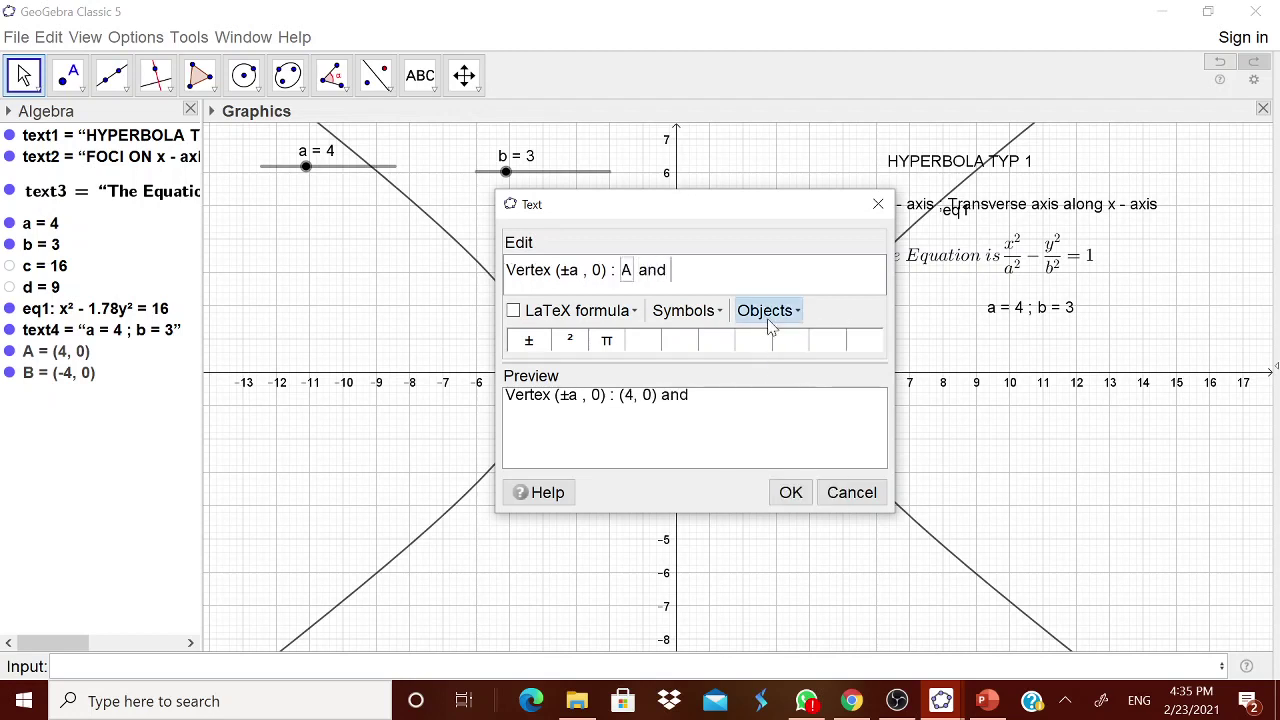
left_click(768, 311)
left_click(777, 387)
left_click(786, 493)
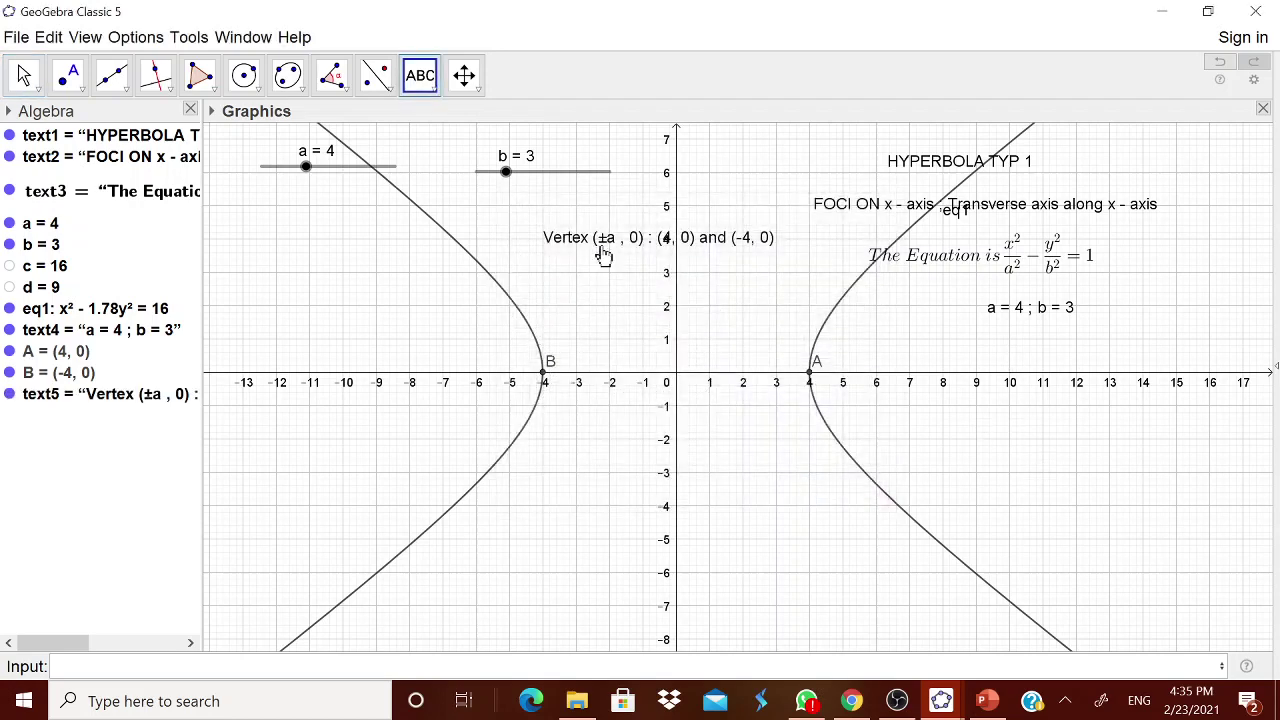
left_click_drag(604, 252, 990, 445)
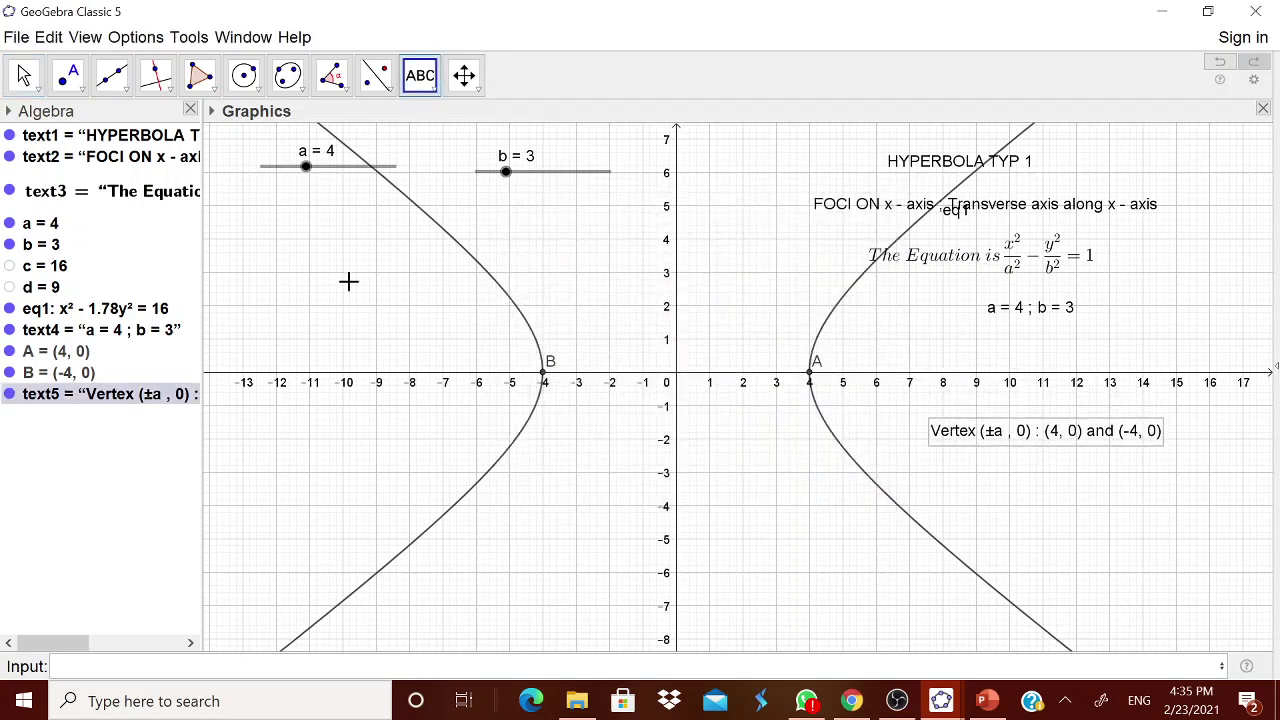
key("Escape")
mouse_move(312, 183)
left_mouse_down()
mouse_move(364, 180)
mouse_move(309, 183)
left_mouse_up()
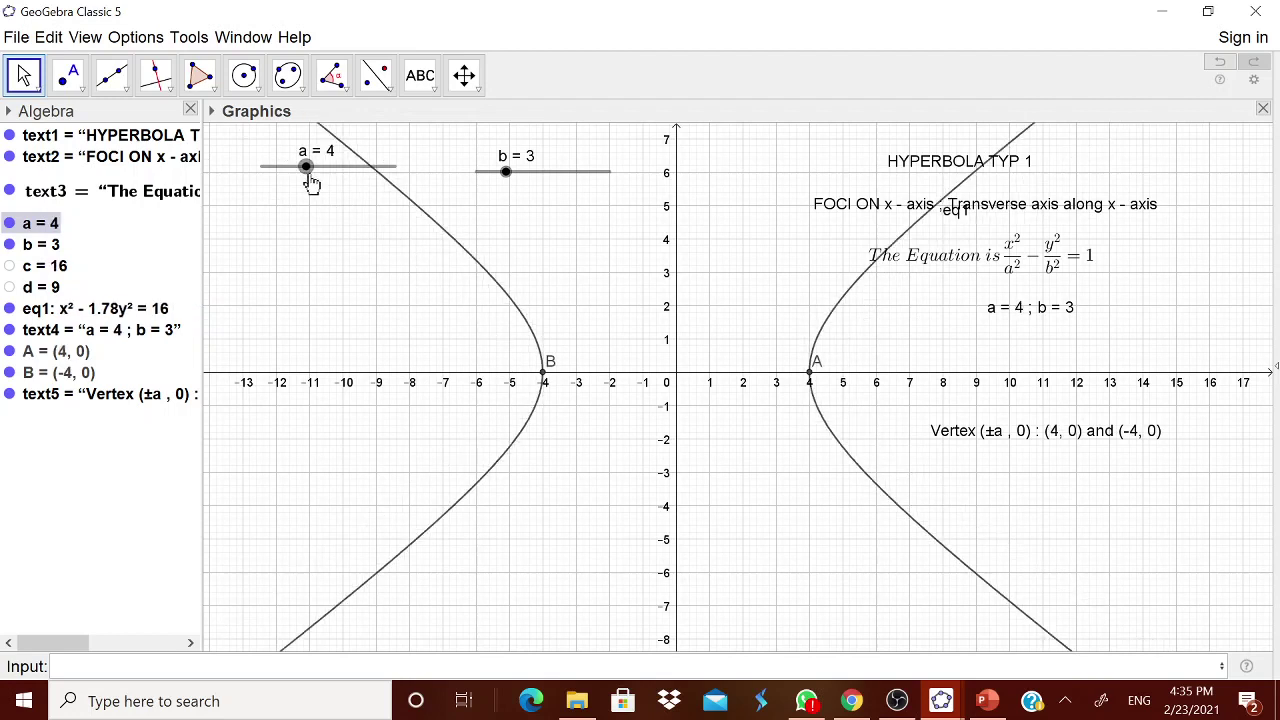
left_click(420, 75)
left_click(440, 156)
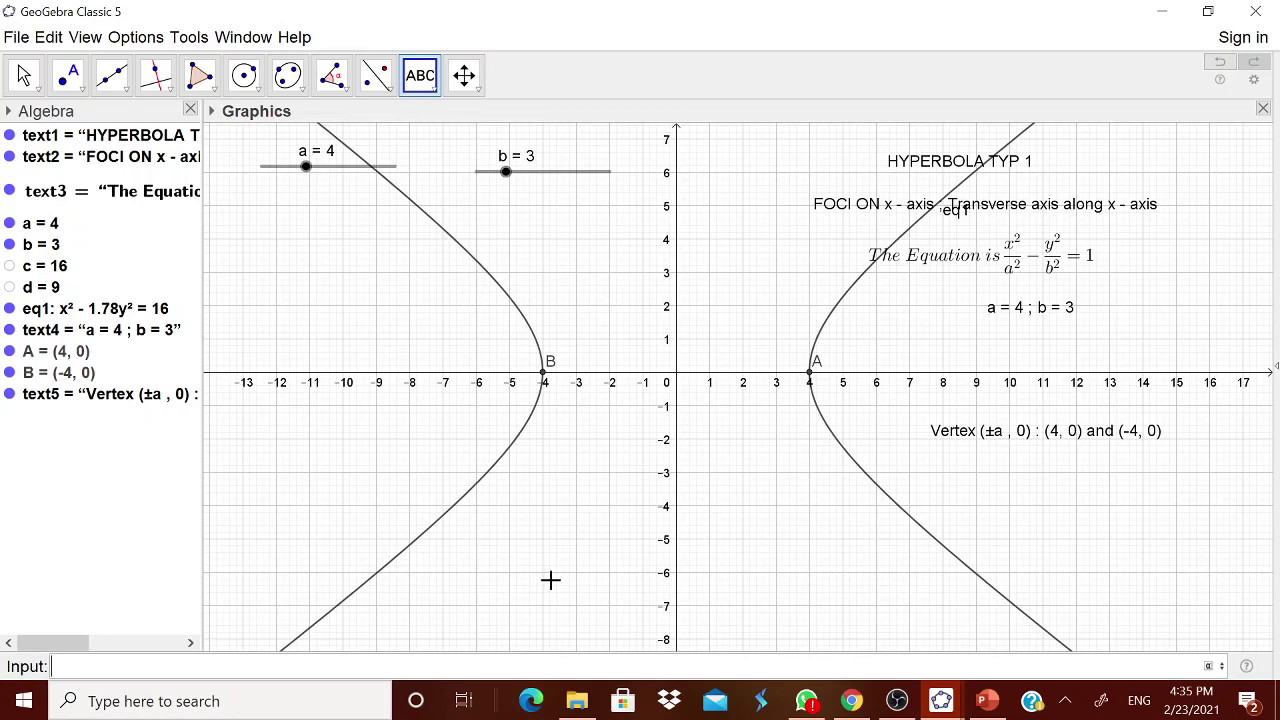
- Define a new number as the sum c+d
type("+")
key("BackSpace")
type("+d")
key("Return")
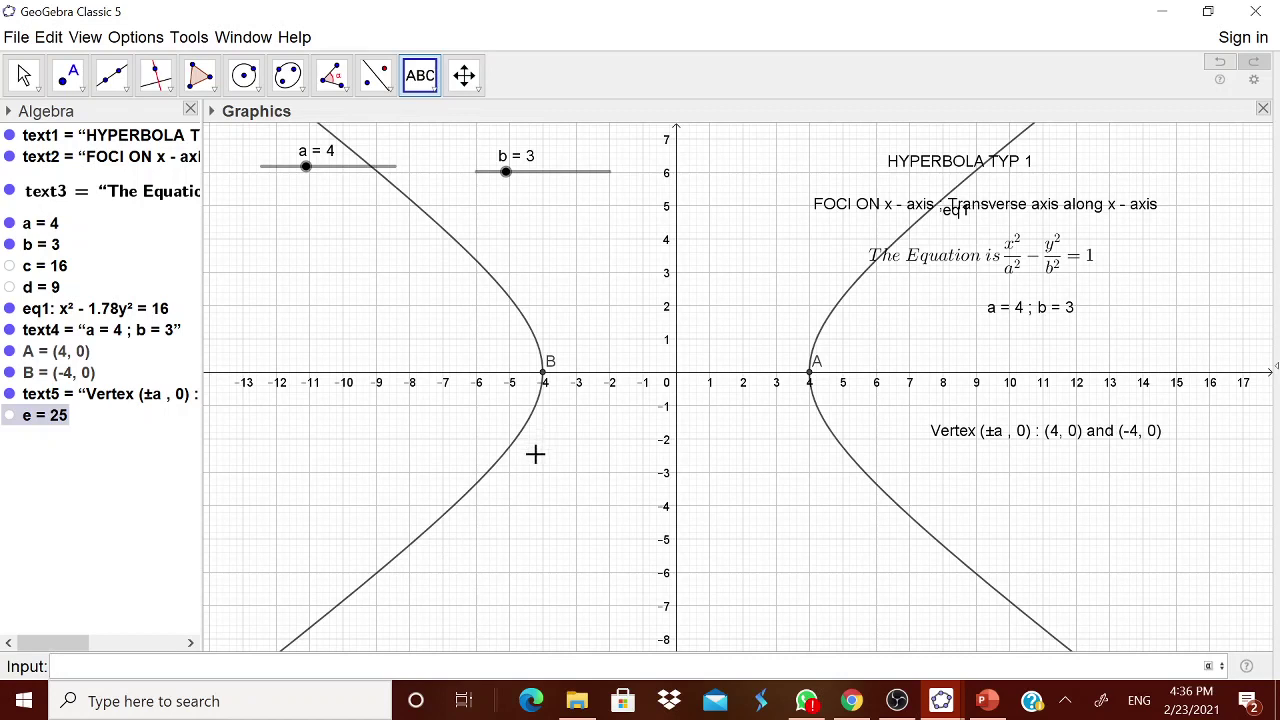
- Define a new number as the square root of e using sqrt(e)
type("sqrt")
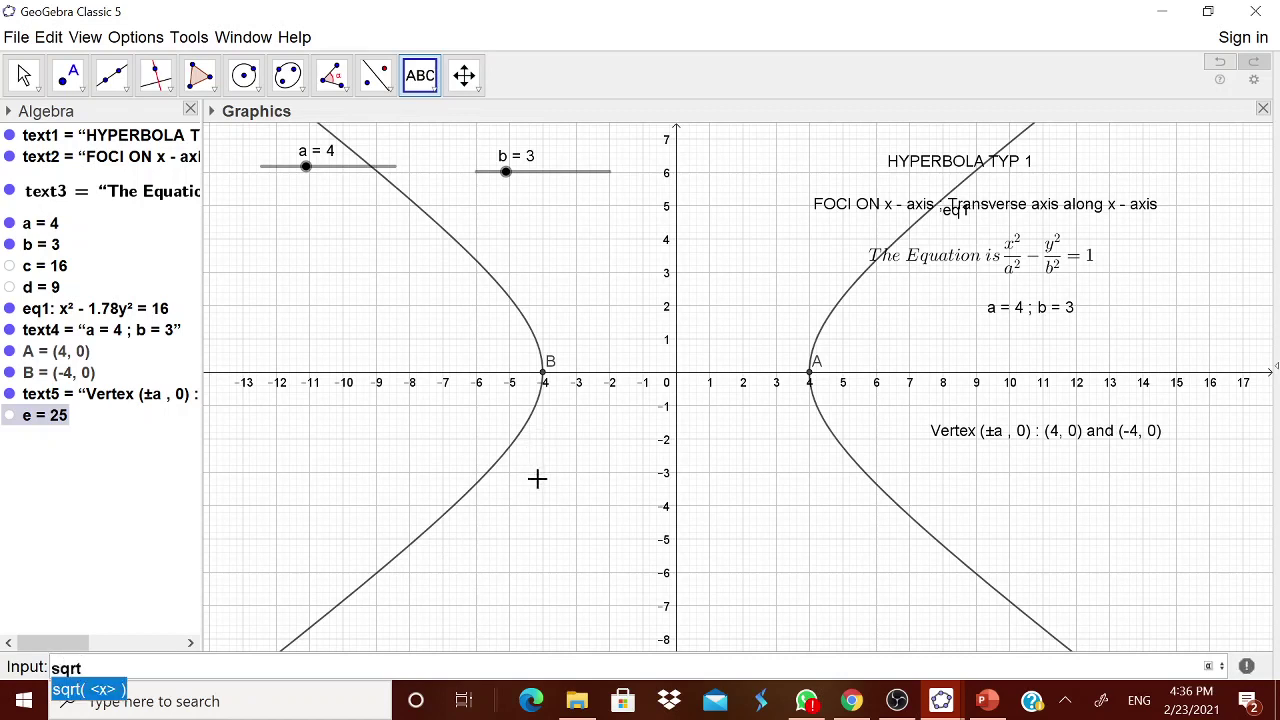
left_click(74, 690)
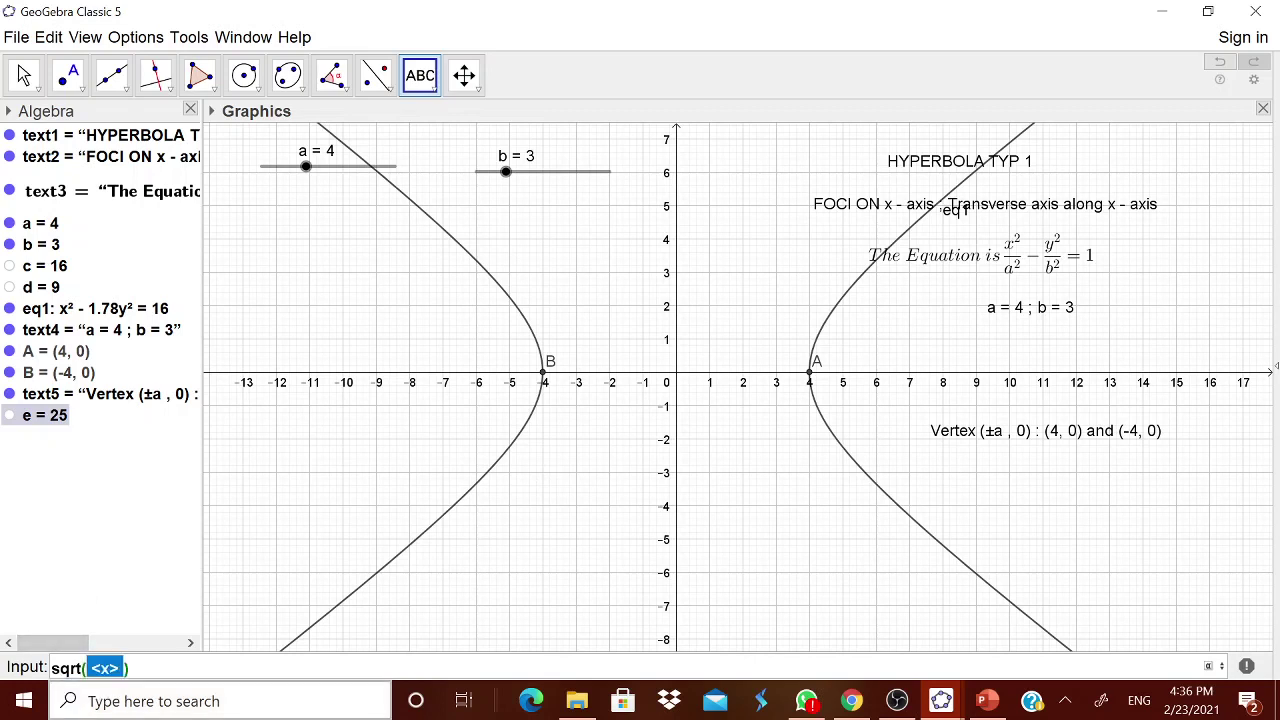
type("2")
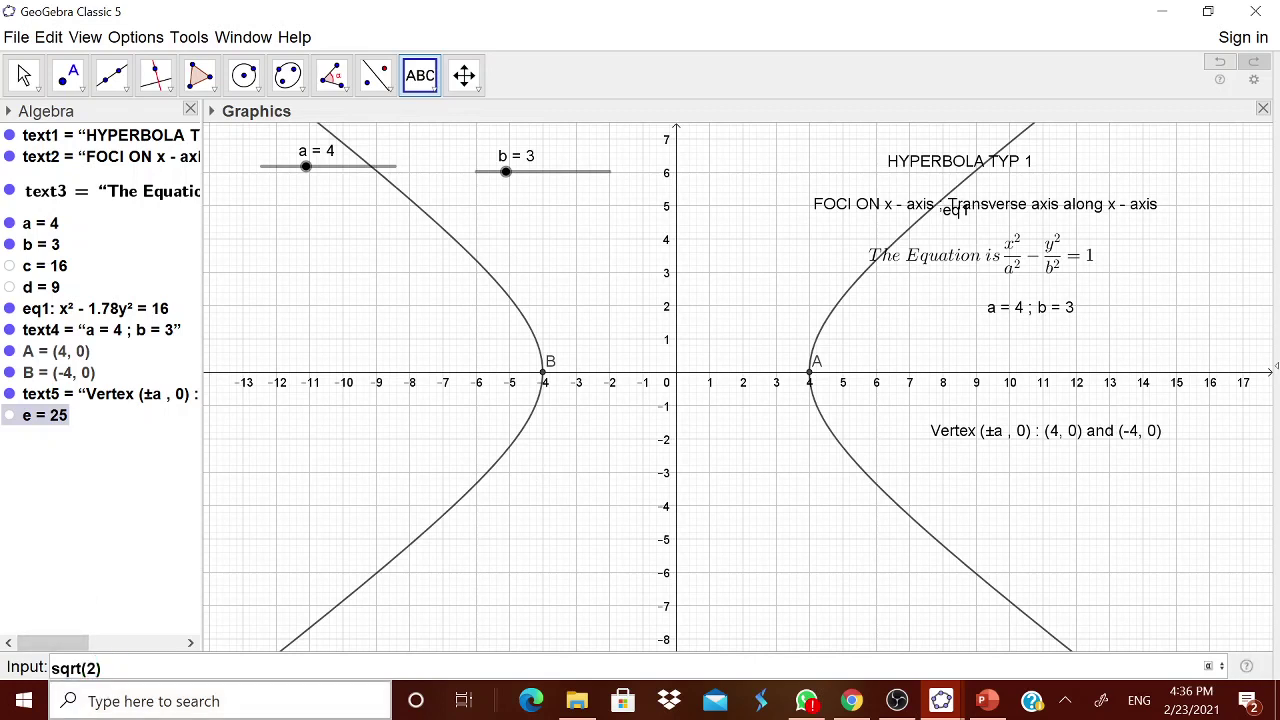
key("BackSpace")
type("e")
key("Return")
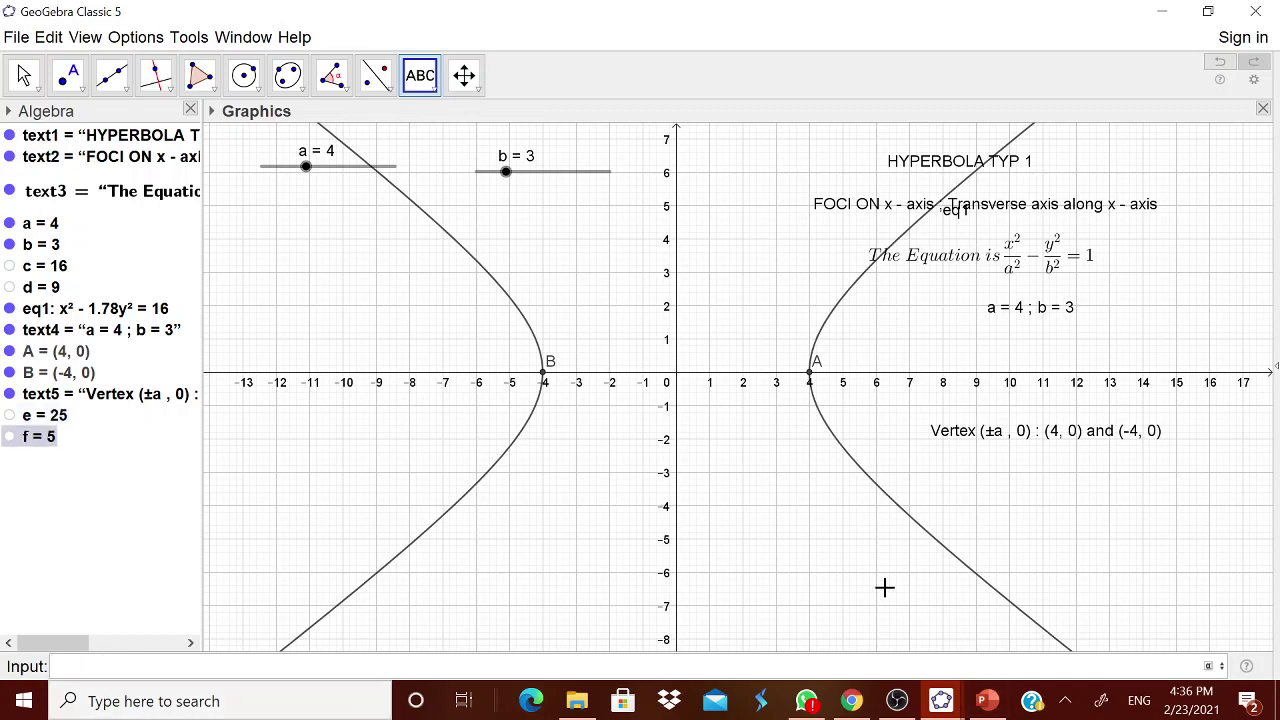
- Start a new text in the fourth quadrant that begins with "c=" and set it as a LaTeX formula
left_click(826, 571)
type("c")
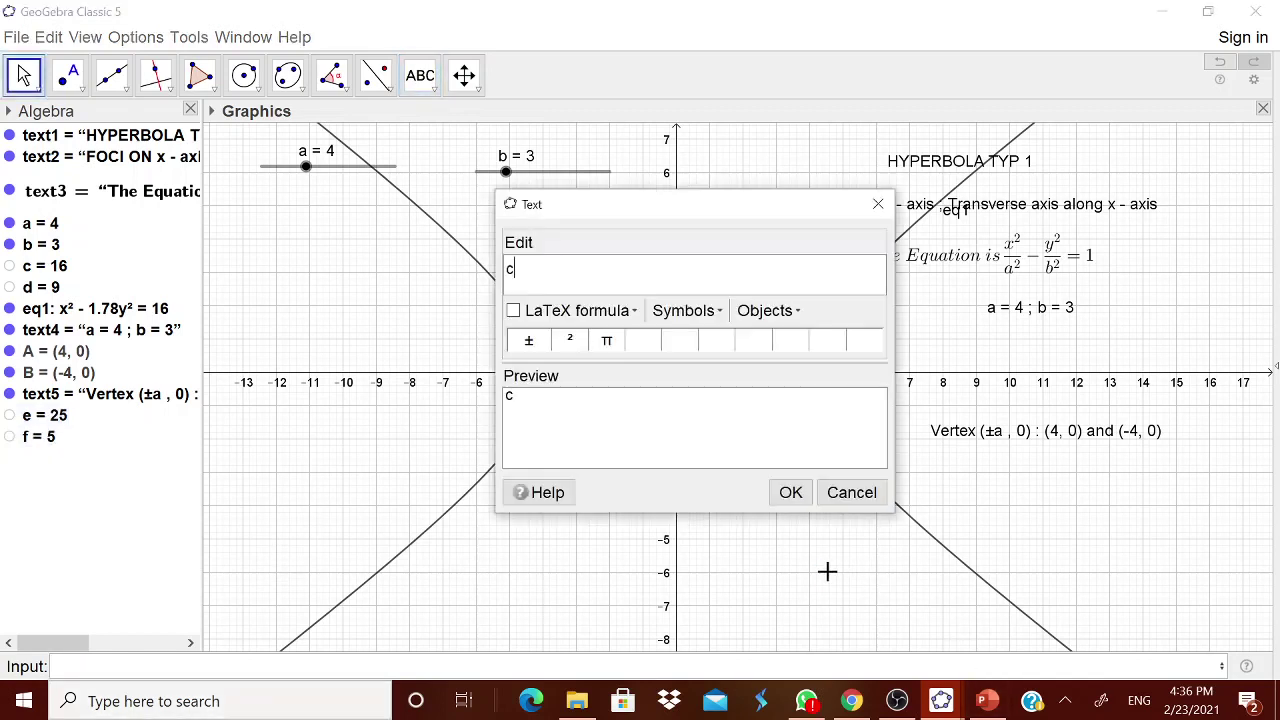
type("=")
left_click(519, 311)
mouse_move(624, 337)
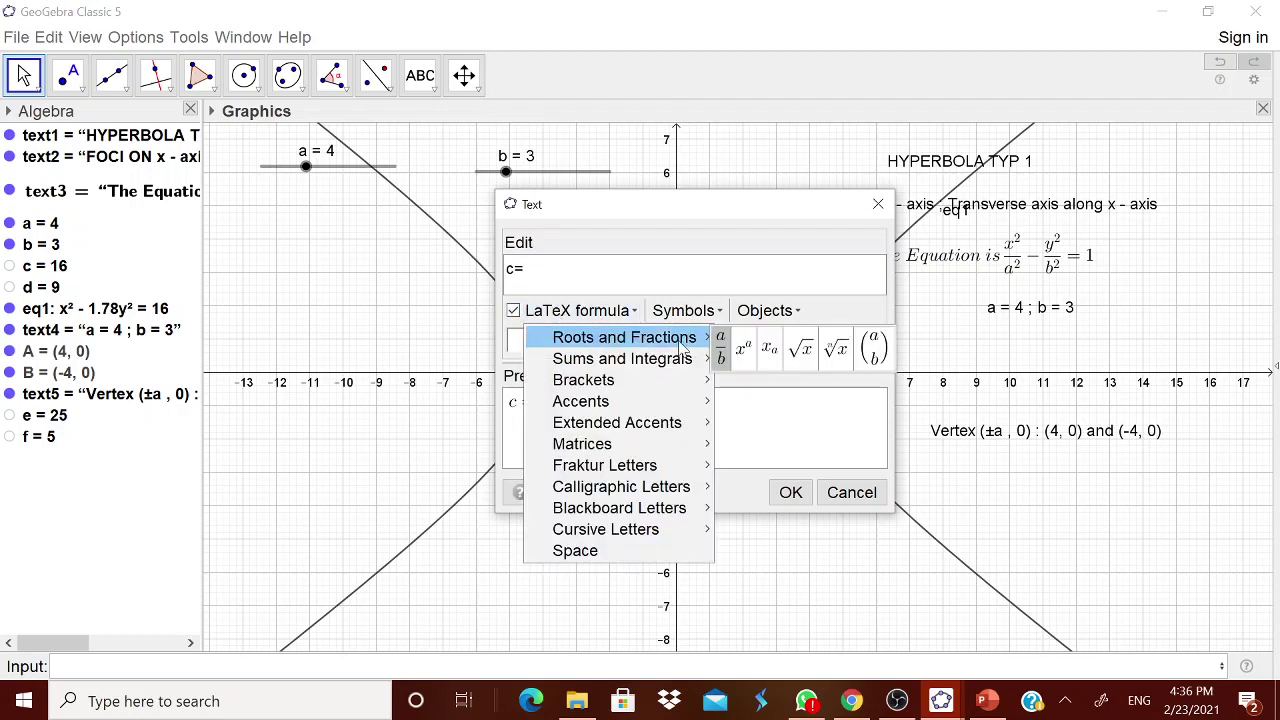
left_click(800, 349)
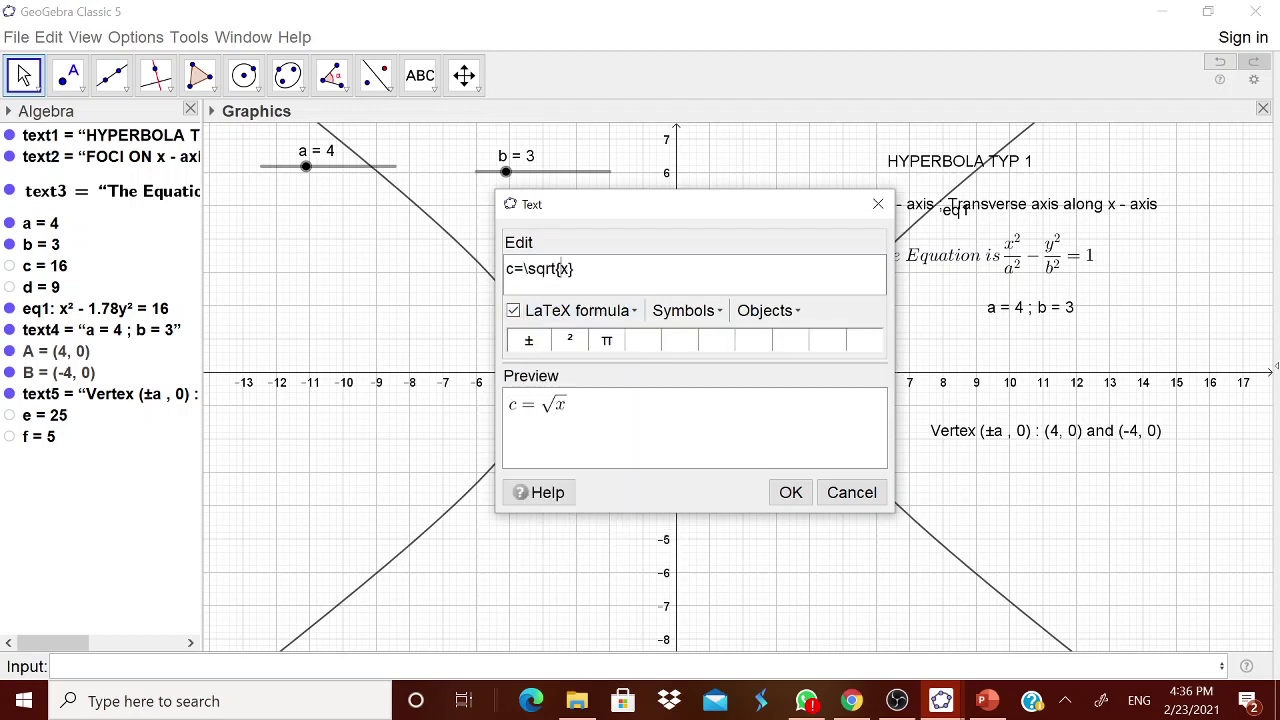
key("Delete")
type("a")
left_click(578, 311)
mouse_move(563, 337)
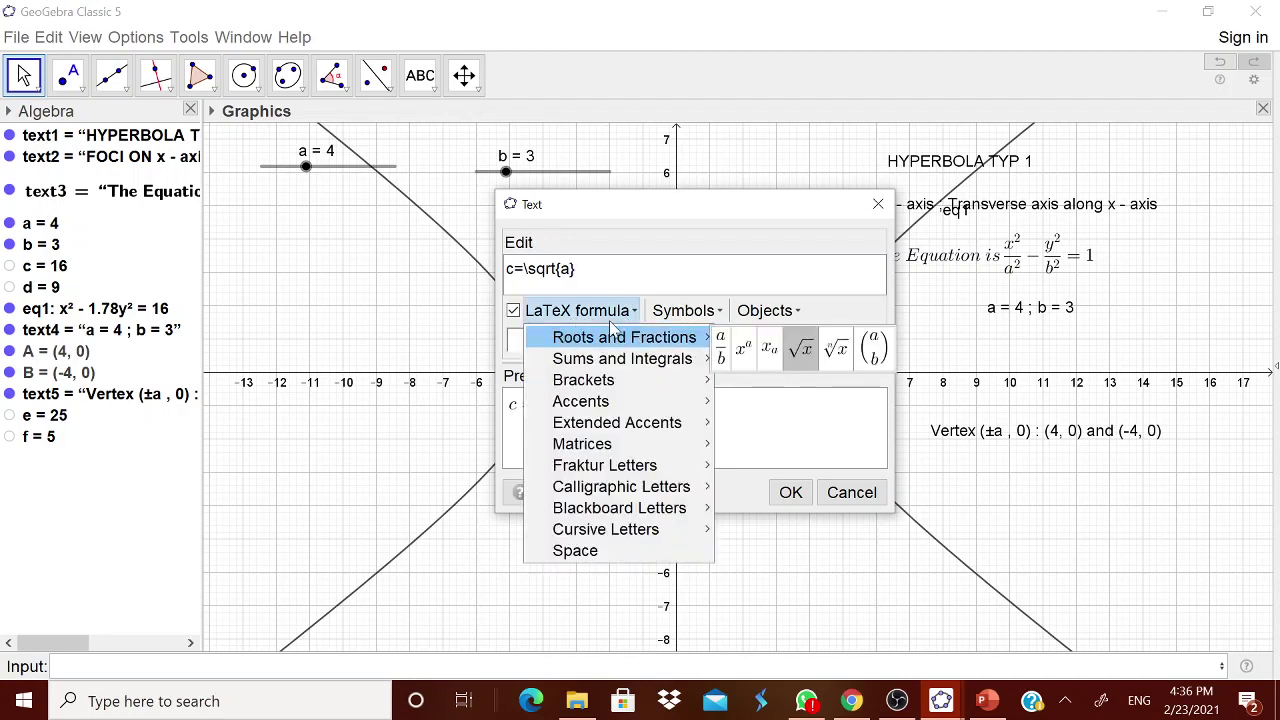
left_click(571, 338)
left_click(571, 341)
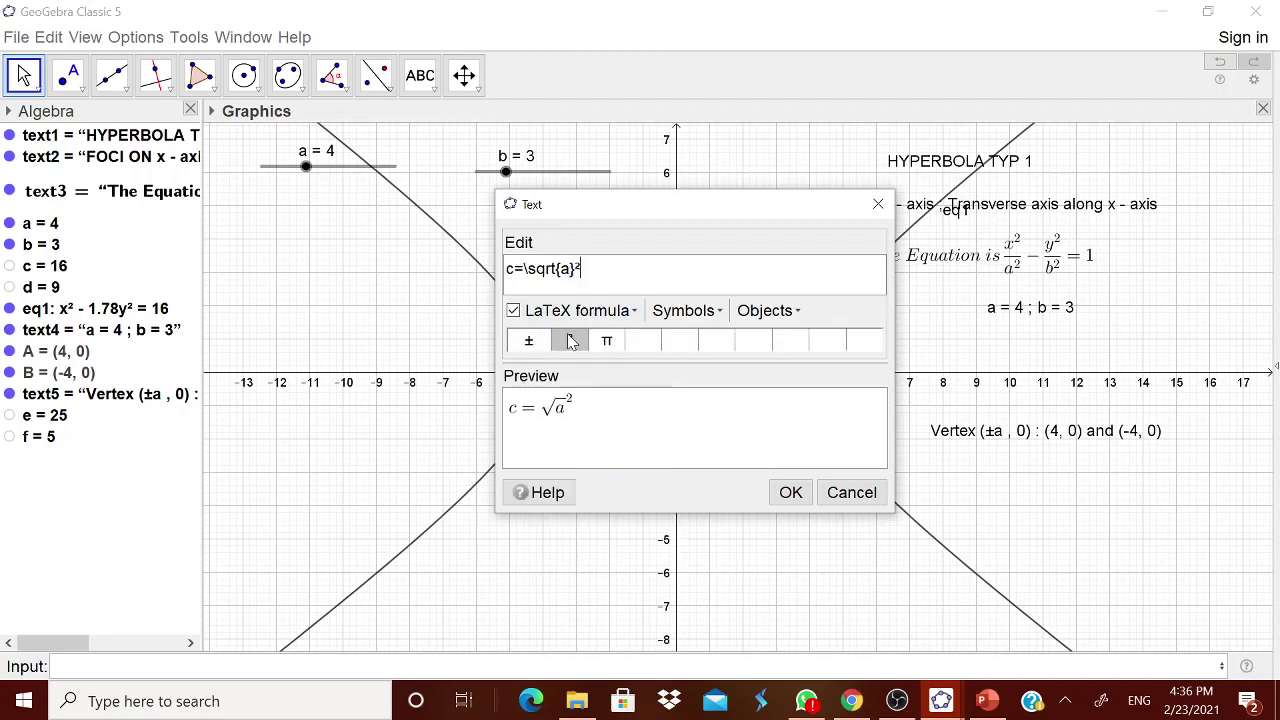
key("BackSpace")
key("BackSpace")
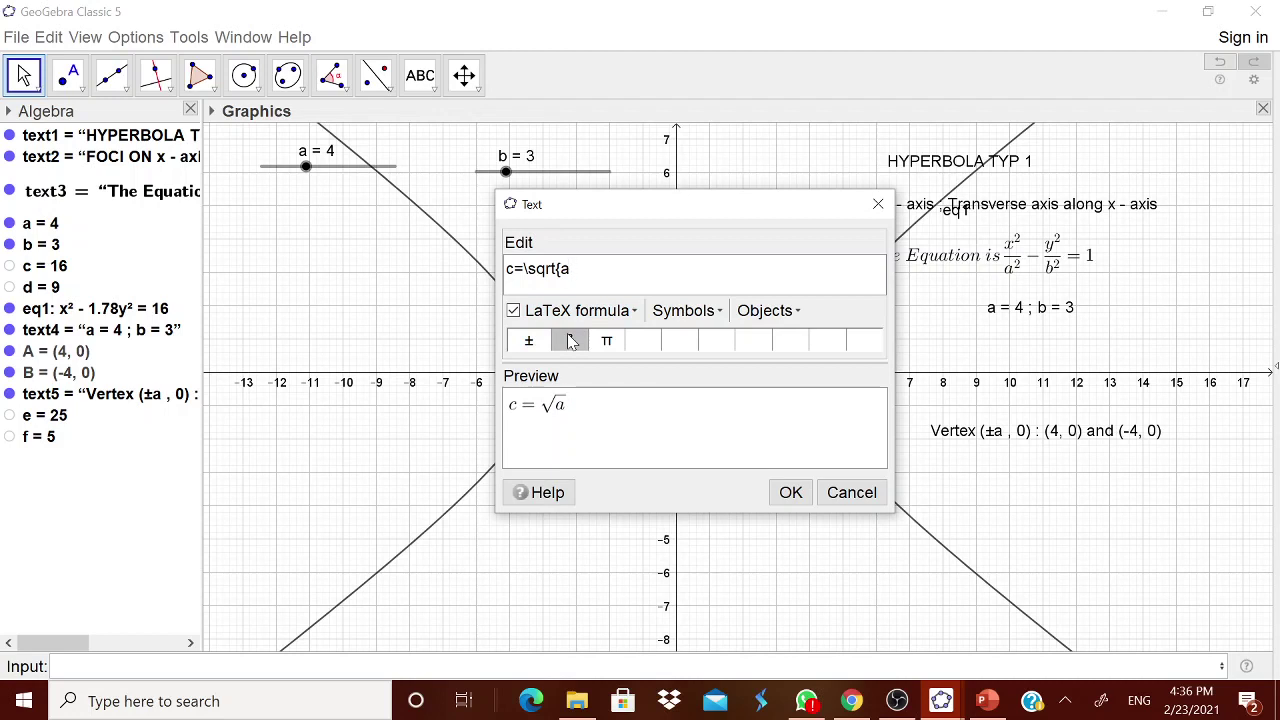
left_click(571, 341)
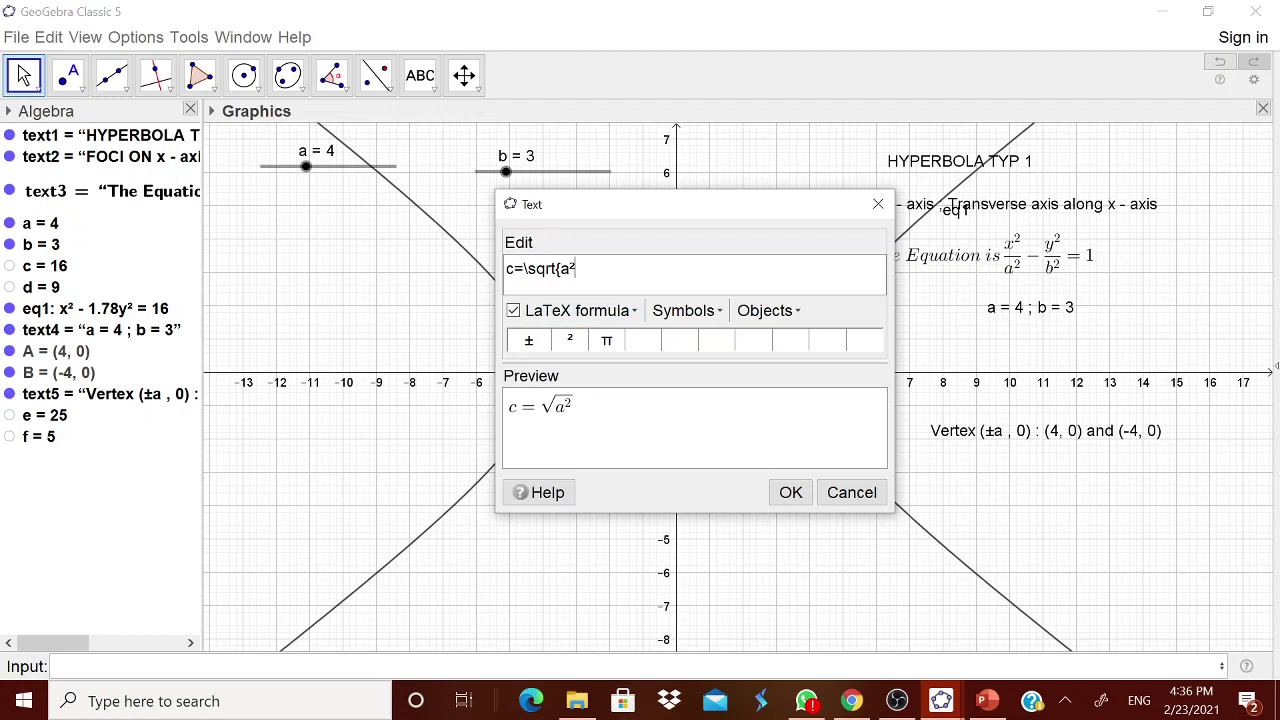
key("BackSpace")
key("BackSpace")
key("BackSpace")
key("BackSpace")
key("BackSpace")
key("BackSpace")
key("BackSpace")
key("BackSpace")
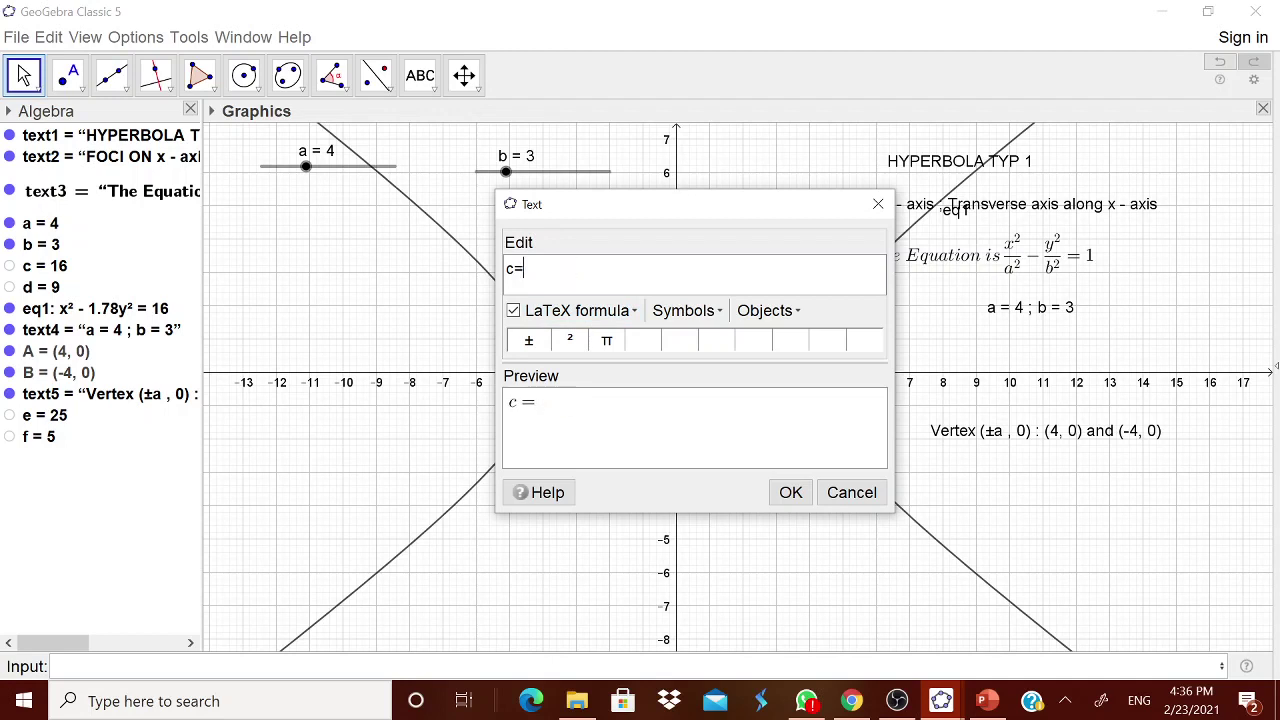
- Continue the formula after "c=" with the square root of a²+b², followed by an equals sign
left_click(578, 310)
mouse_move(625, 340)
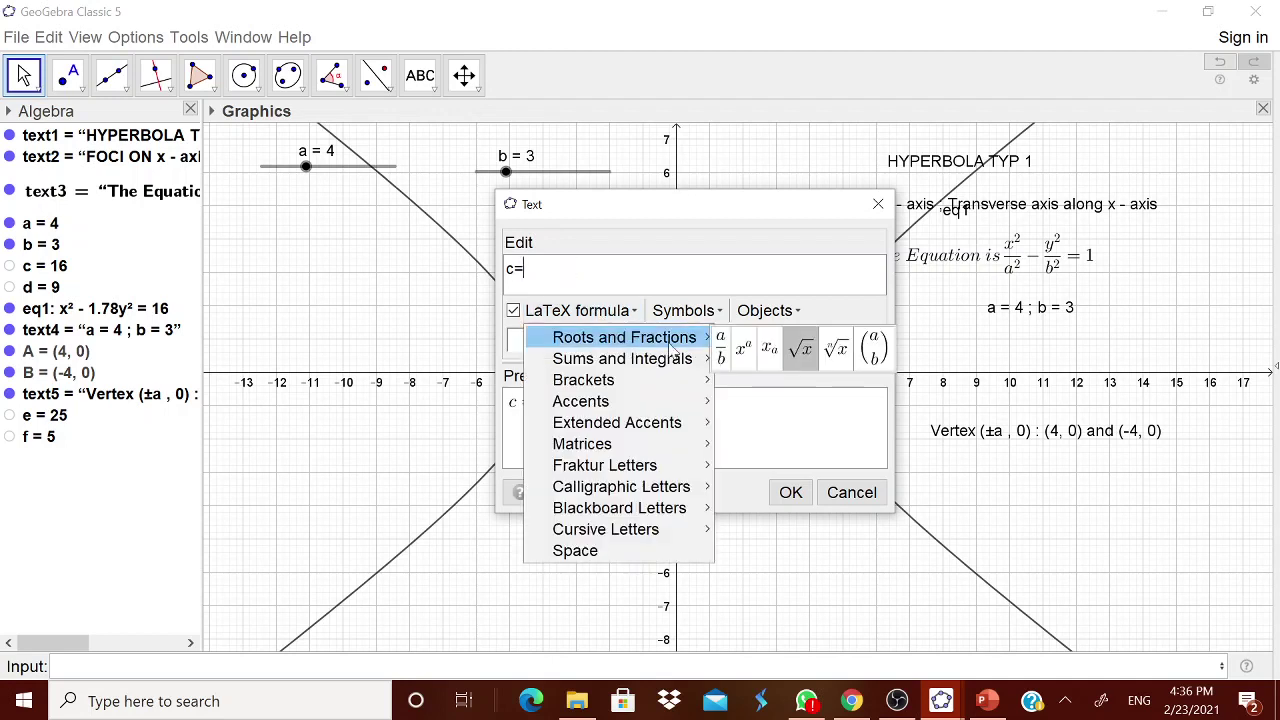
left_click(799, 349)
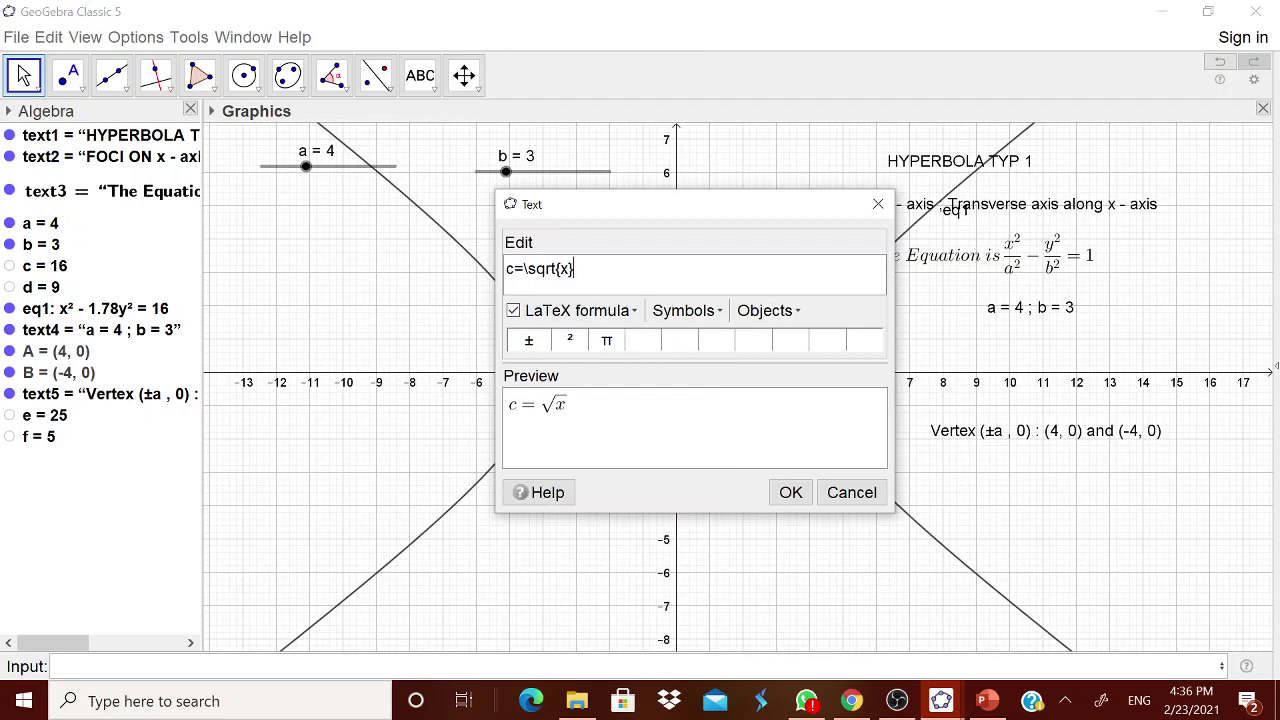
key("BackSpace")
type("a")
left_click(571, 342)
type("+")
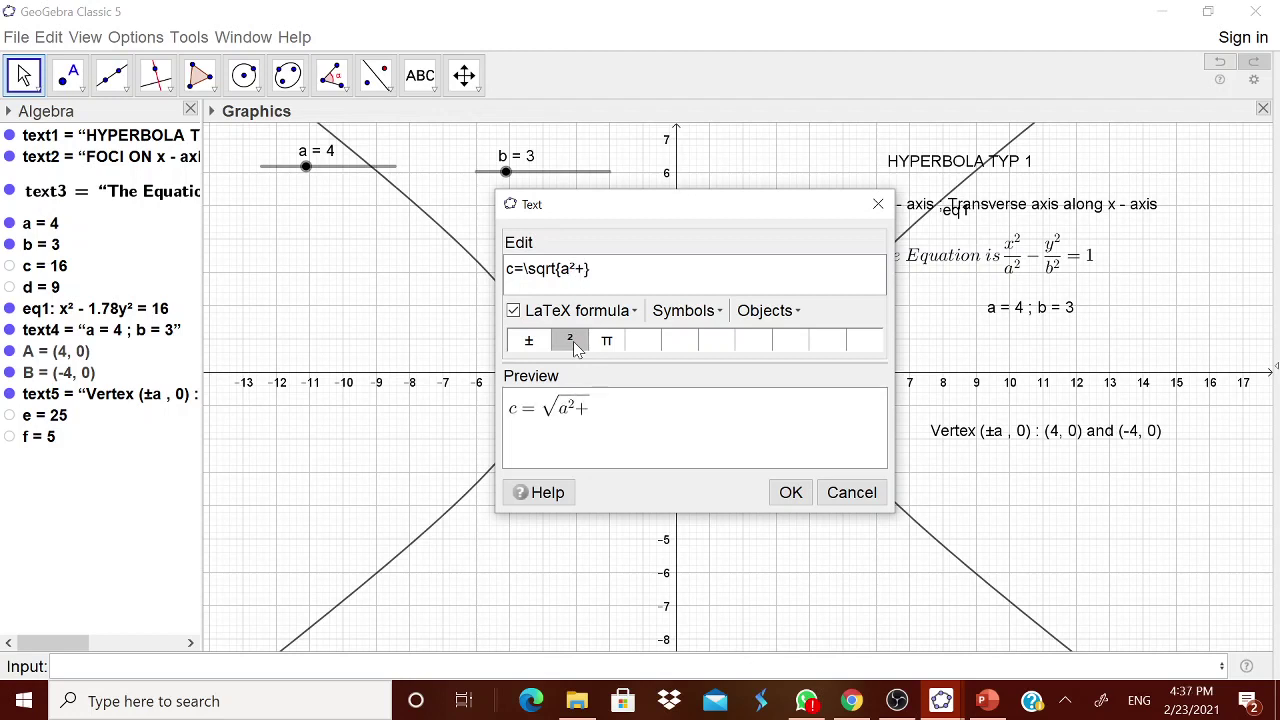
type("b")
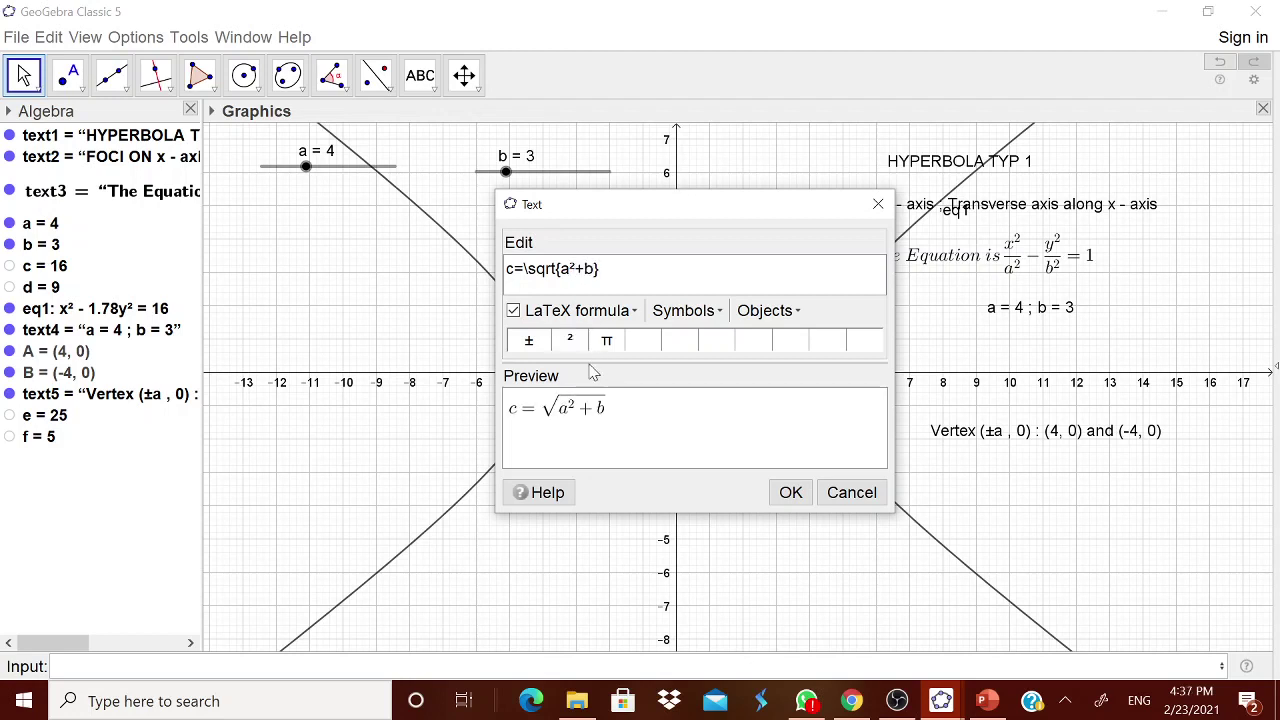
left_click(578, 342)
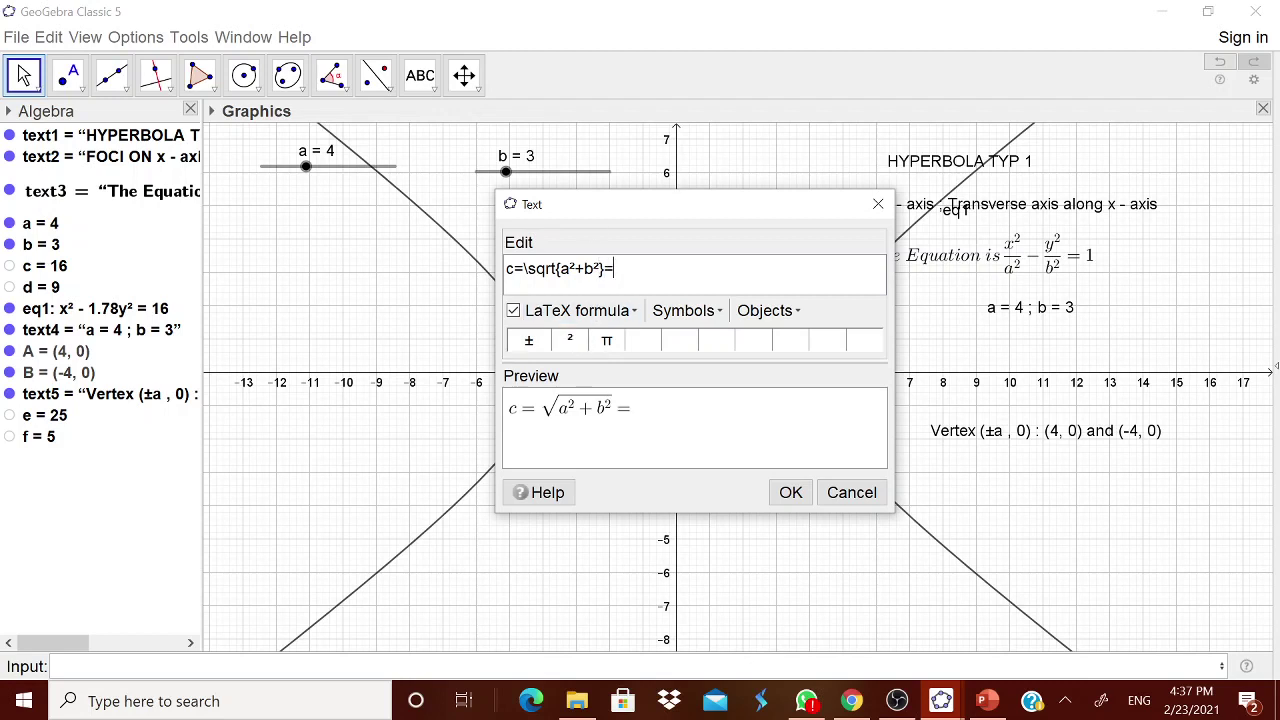
- Append a second square root to the formula containing the linked objects c and d joined by a plus sign
left_click(586, 311)
mouse_move(603, 345)
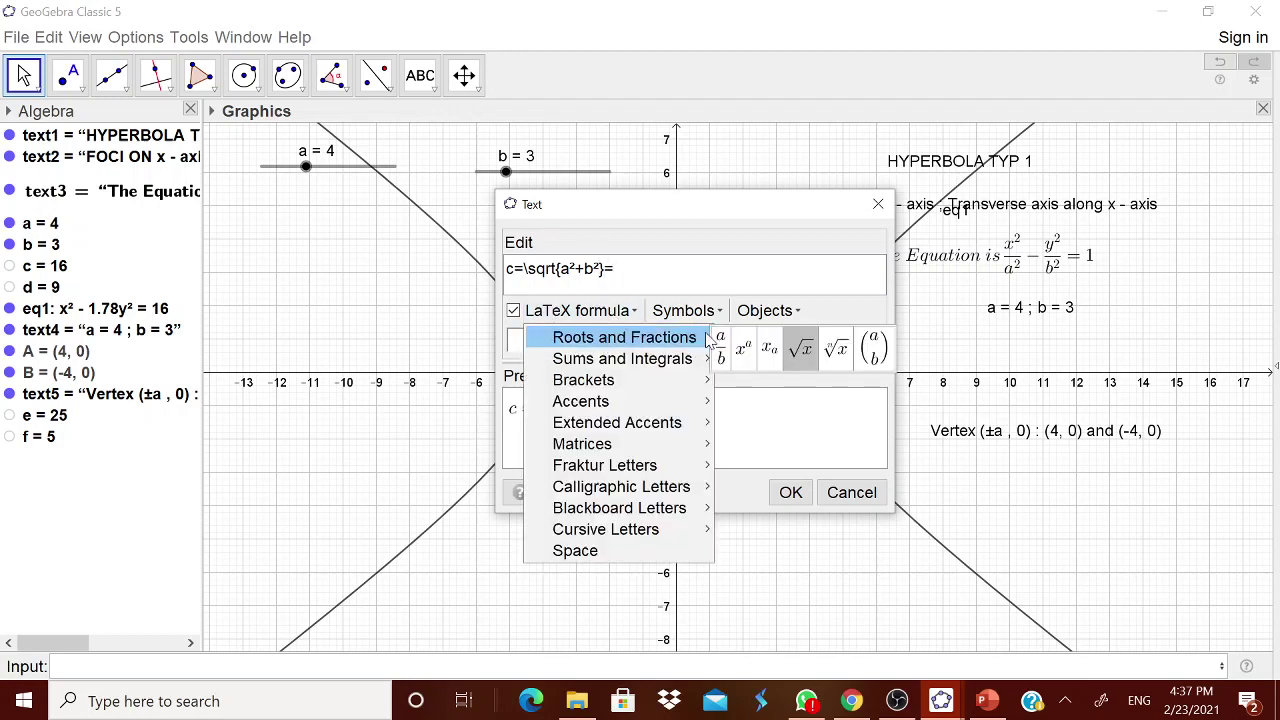
left_click(800, 346)
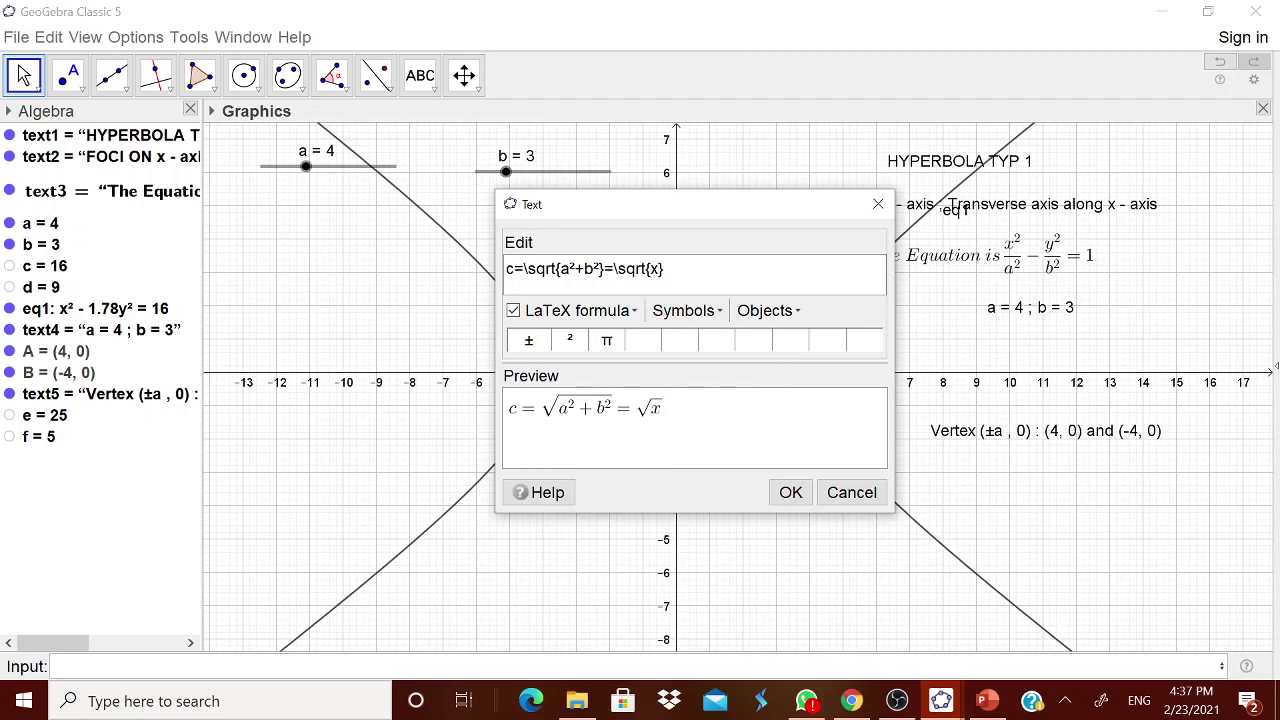
key("BackSpace")
left_click(752, 312)
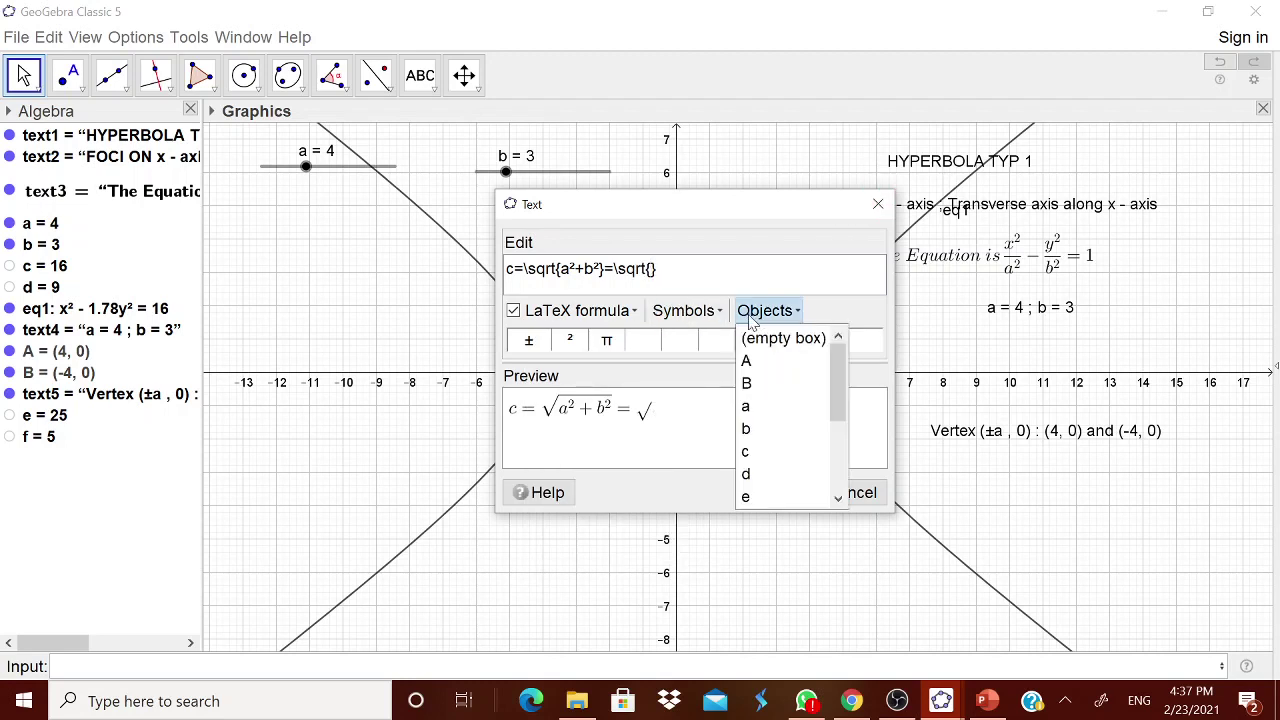
left_click(762, 452)
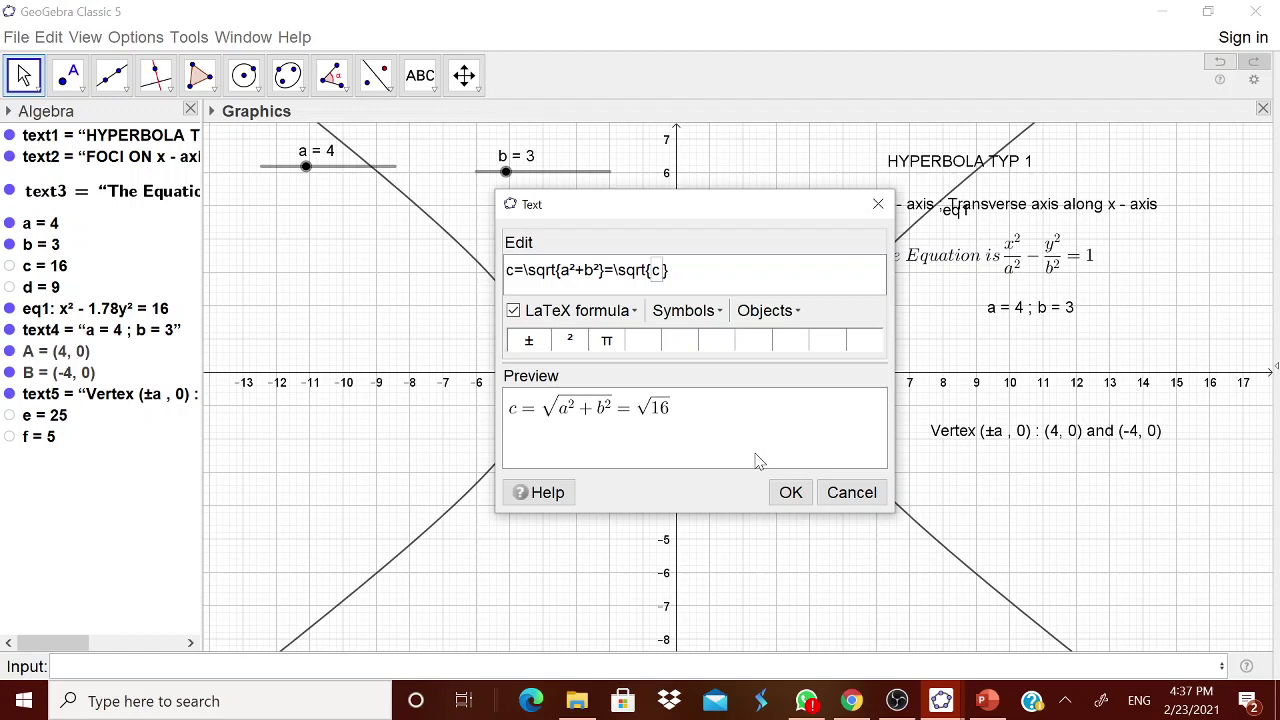
type("+")
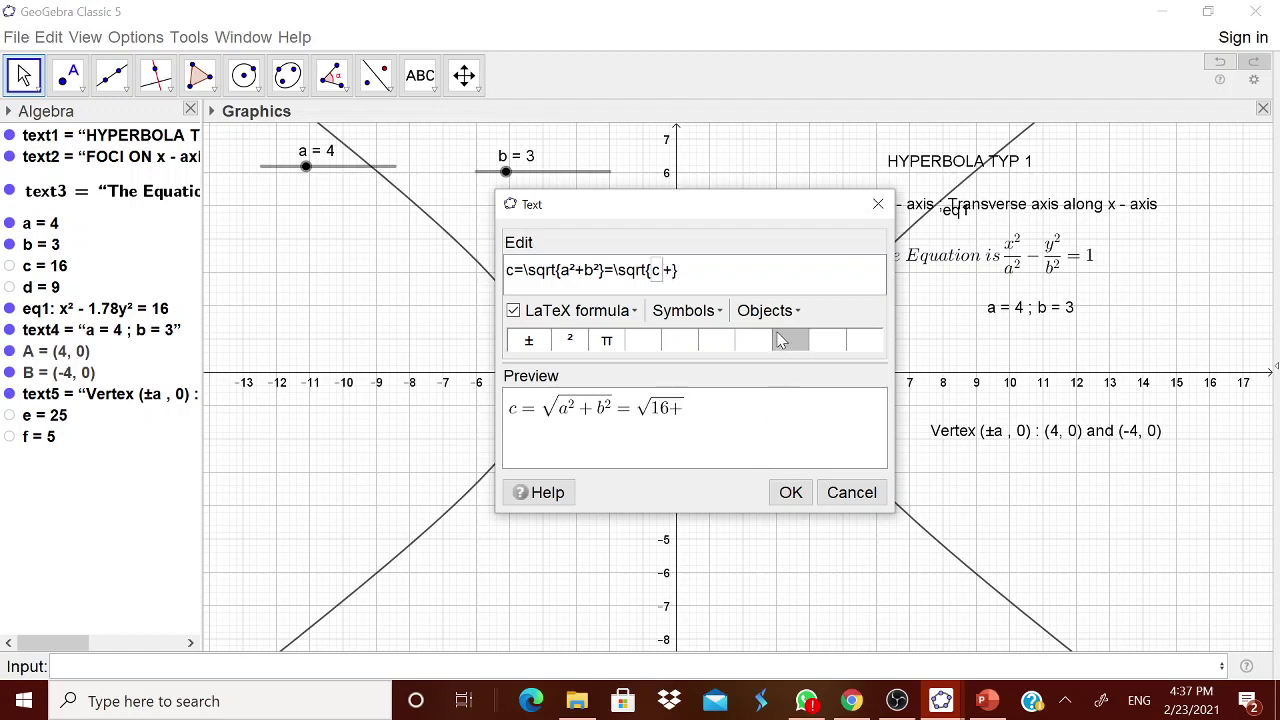
left_click(768, 311)
left_click(752, 475)
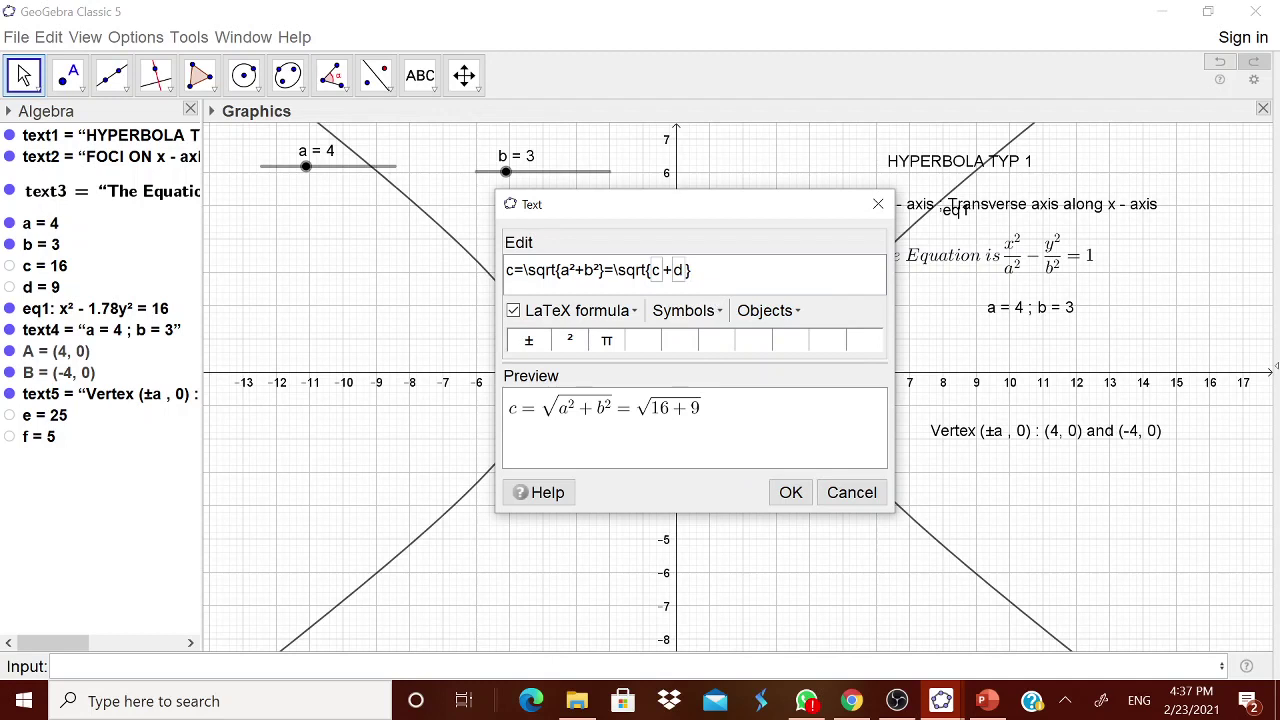
- Finish the formula with "=" and the linked object f, and place it just below the vertex text near y = -3
left_click(768, 311)
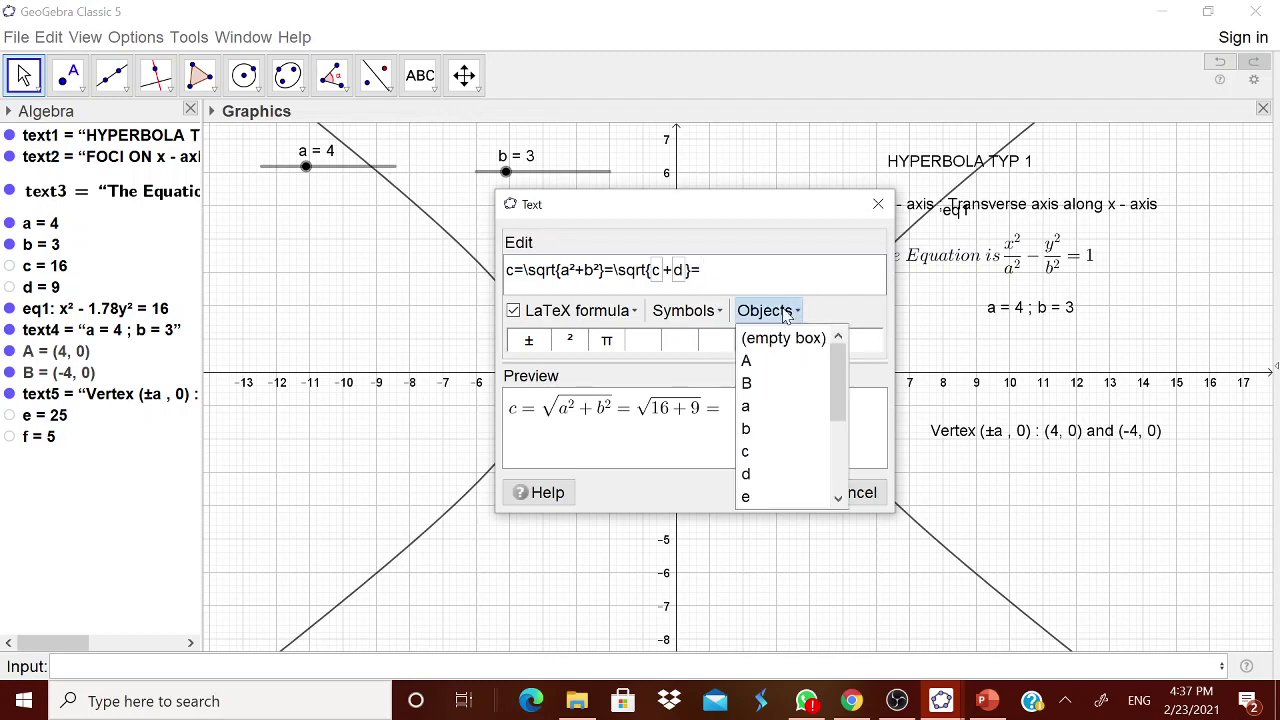
scroll(845, 440, "down", 1)
scroll(843, 445, "down", 1)
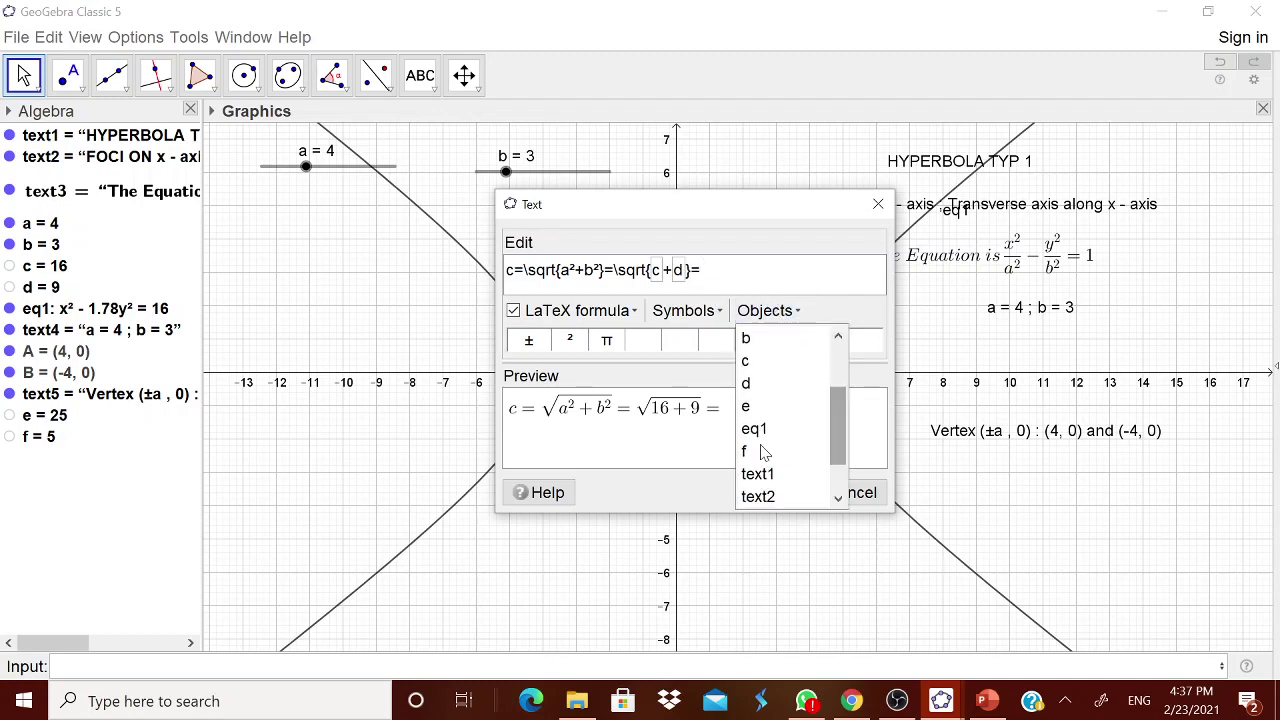
left_click(745, 450)
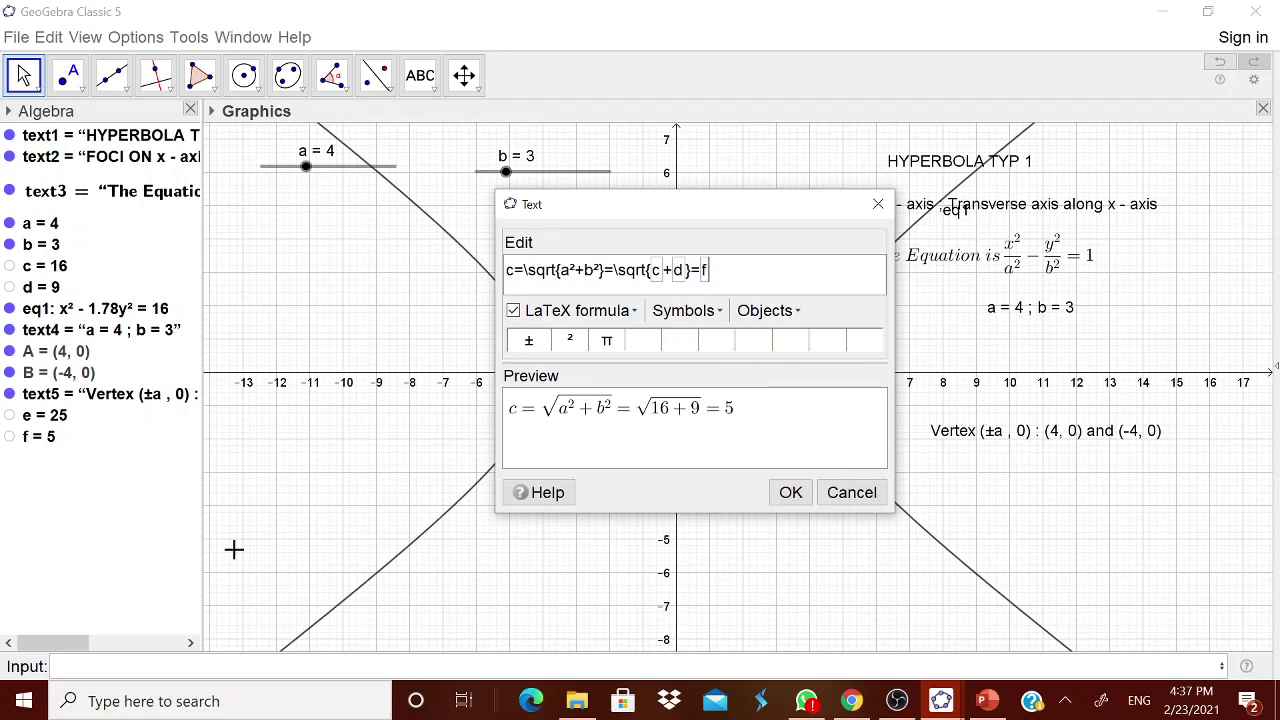
left_click(790, 492)
left_click_drag(900, 662, 1028, 495)
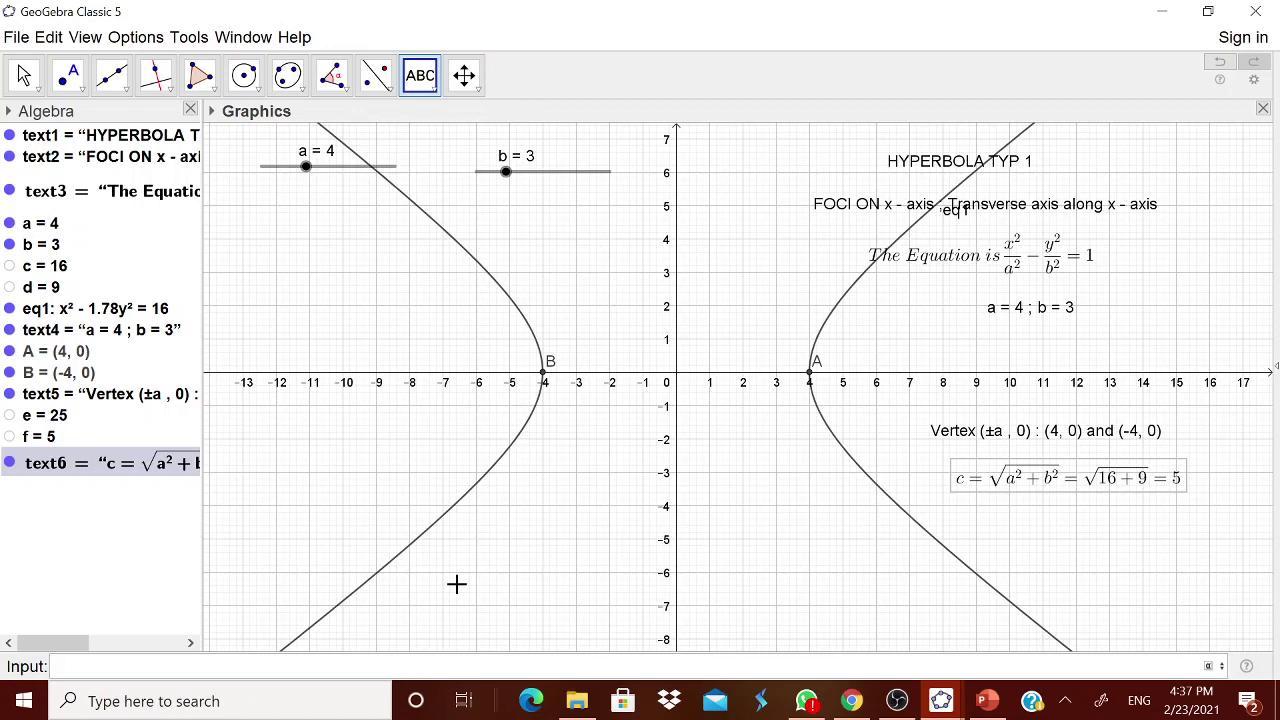
- Create a surd text of f with SurdText(f) and place it below the c formula, between y = -4 and y = -5
type("ur")
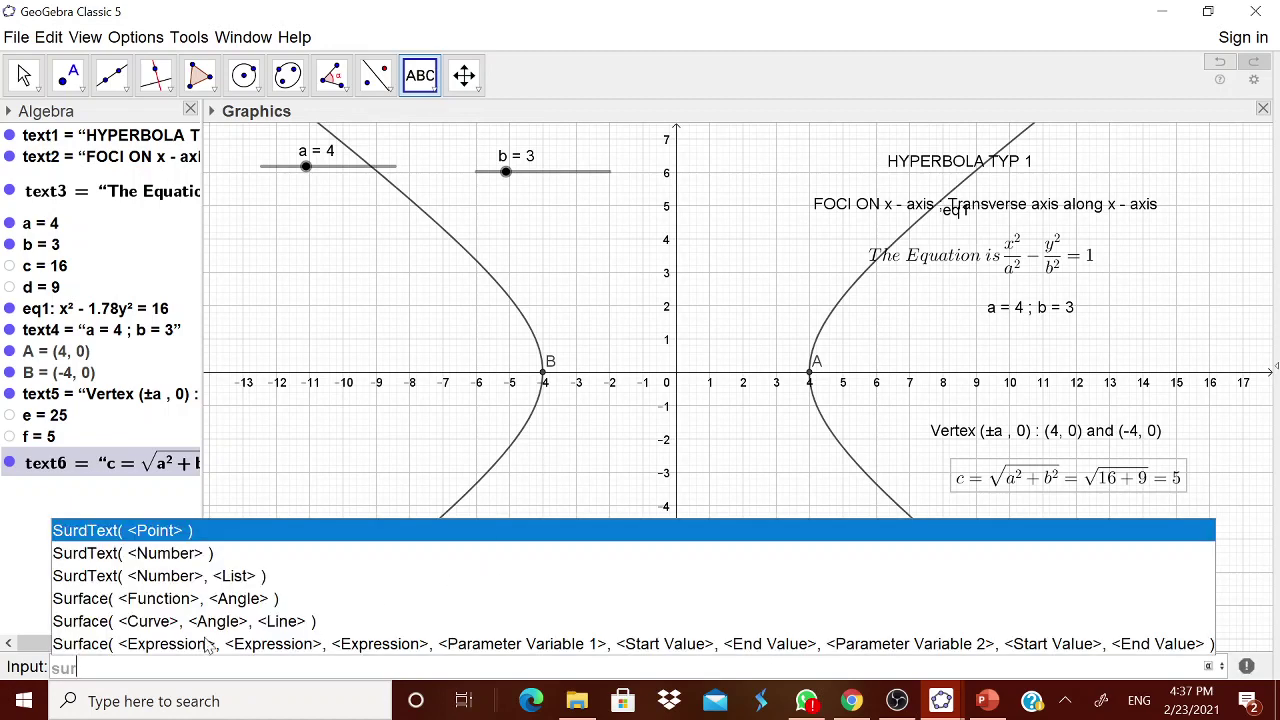
left_click(105, 556)
type("f")
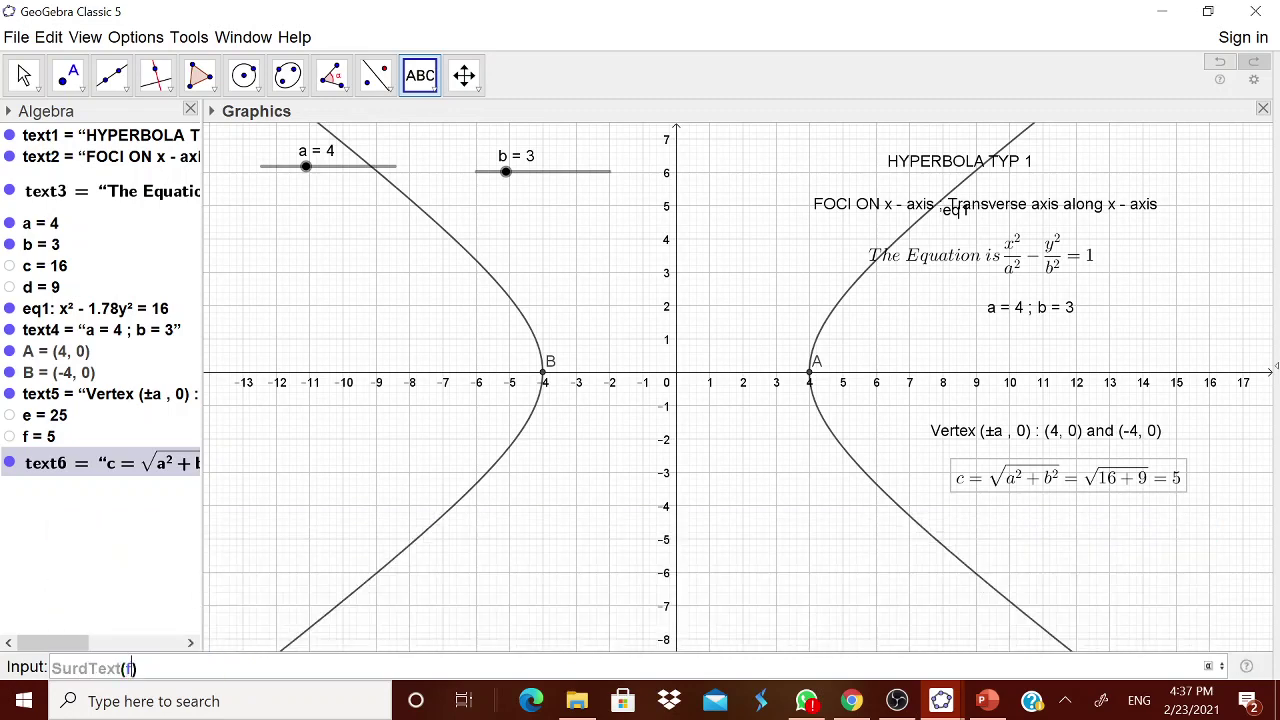
key("Return")
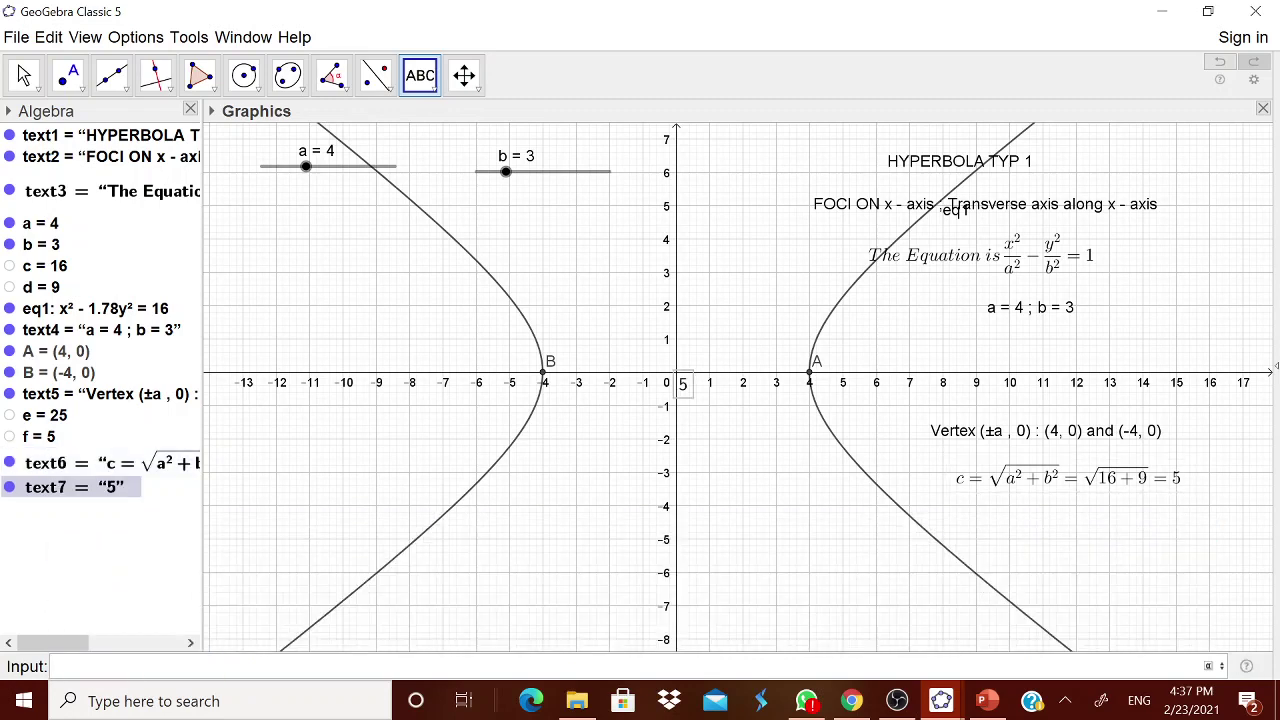
left_click_drag(688, 392, 1117, 530)
- Add a plain text "c=" and place it directly in front of the surd text
left_click(422, 80)
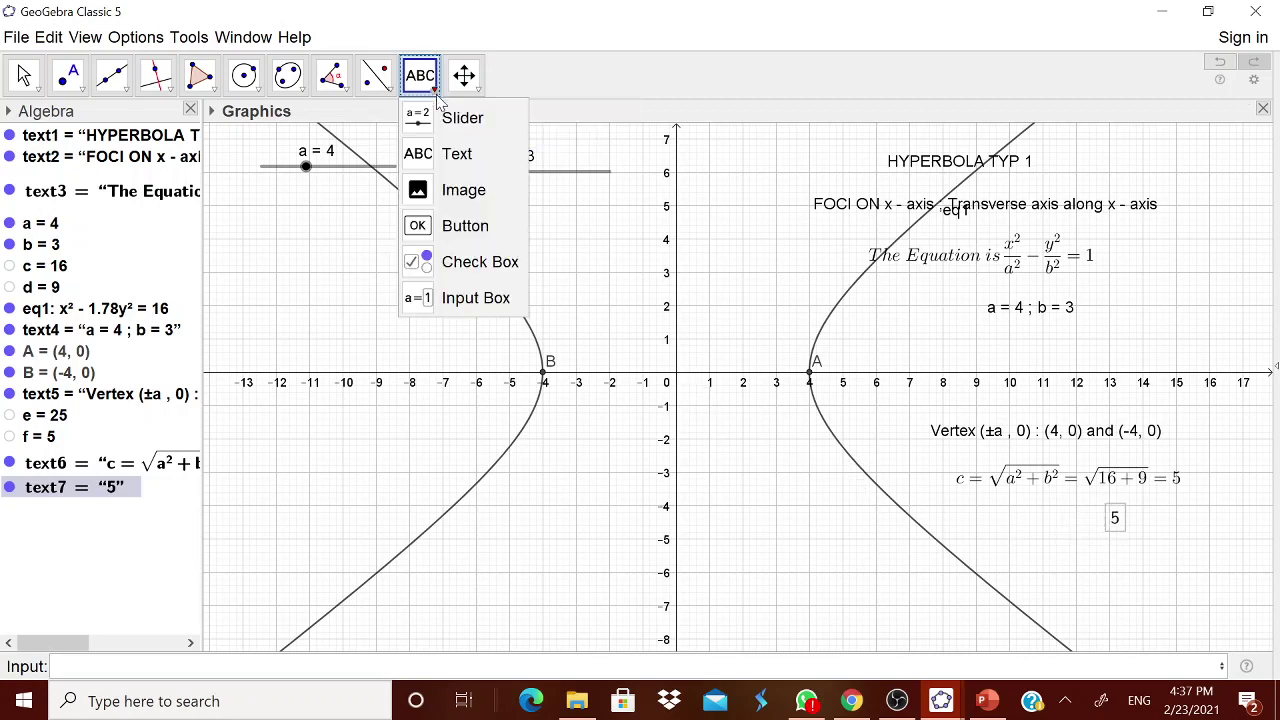
left_click(441, 152)
left_click(762, 581)
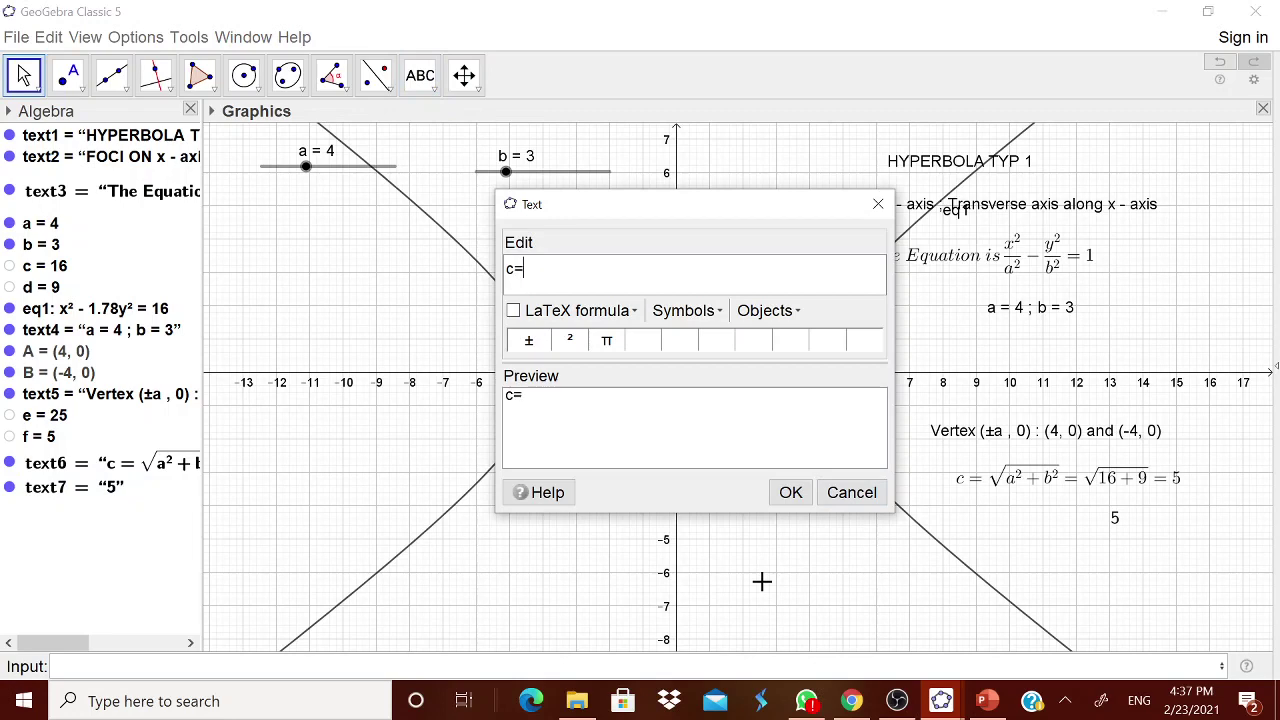
left_click(800, 504)
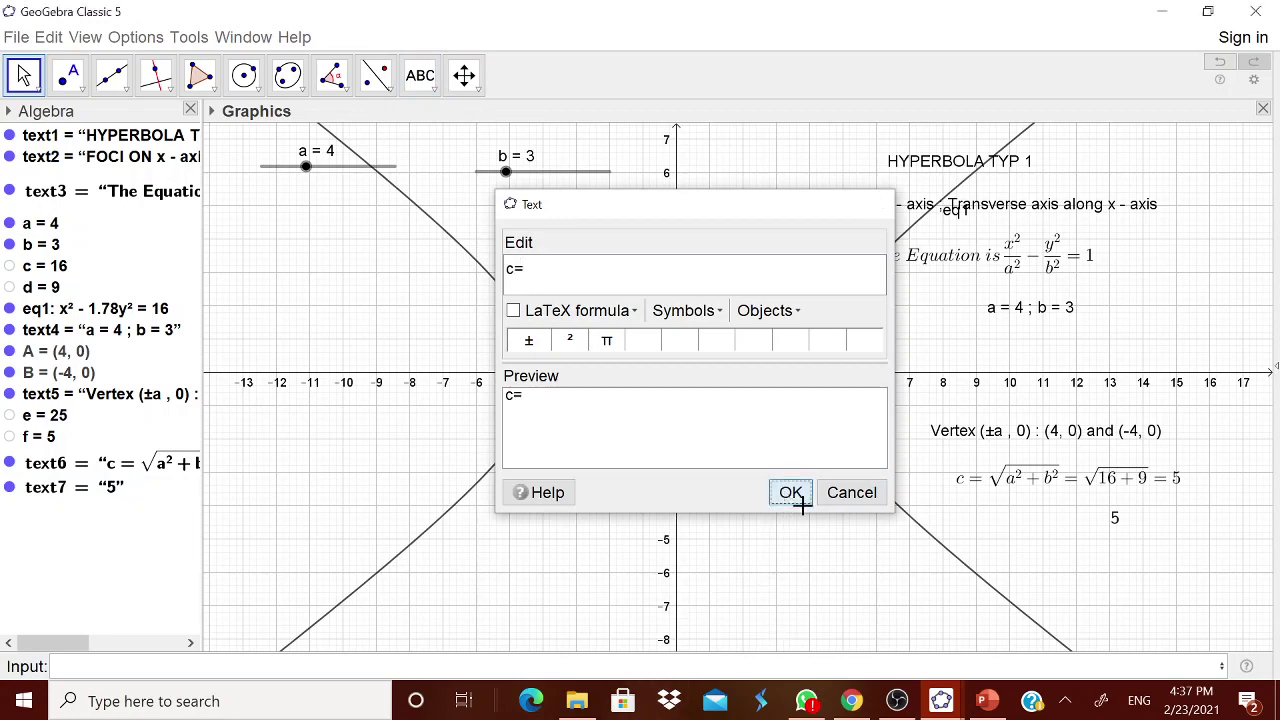
left_click_drag(877, 478, 1095, 525)
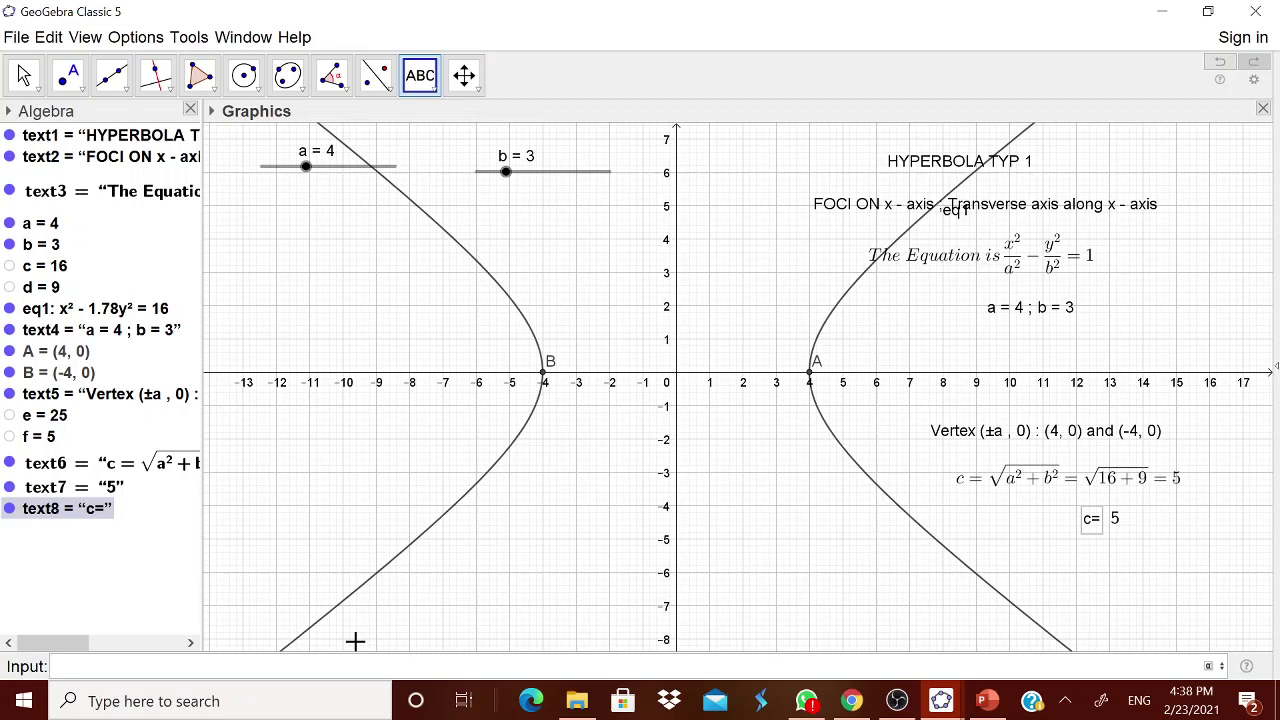
- Create the two foci as points (f,0) and (-f,0) on the x-axis
type("(f,0")
key("Return")
type("(-f,0")
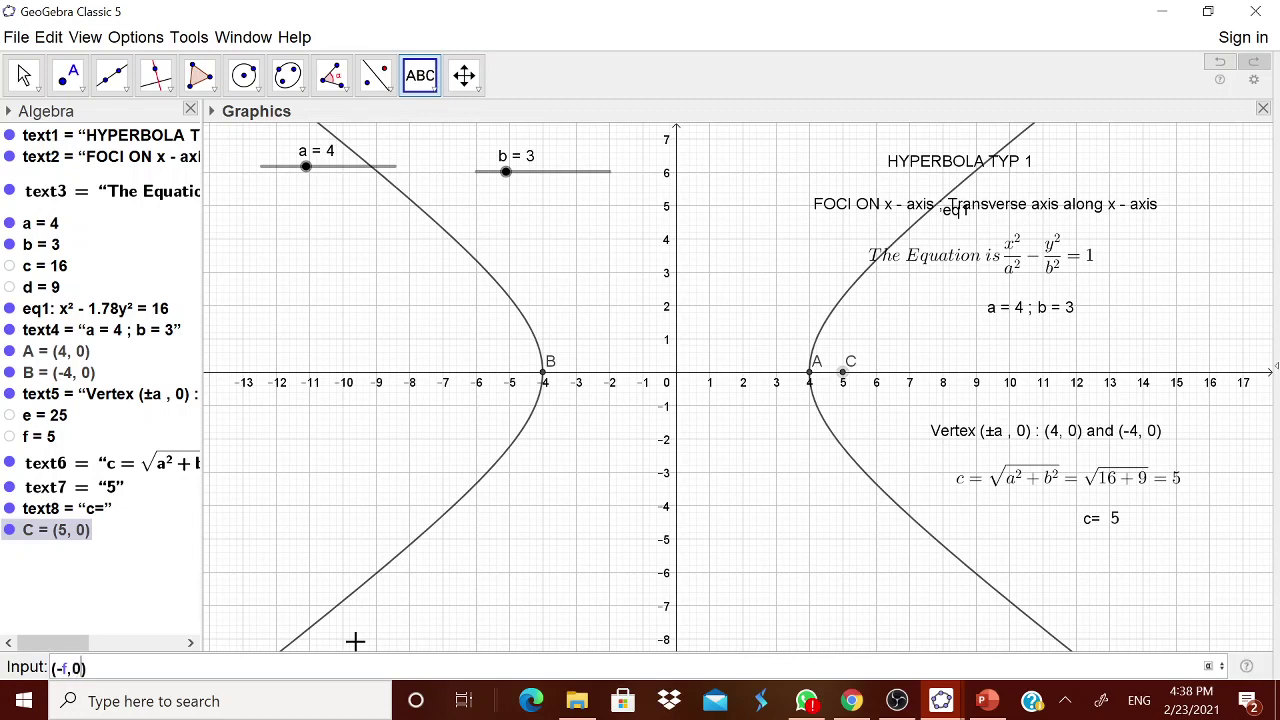
key("Return")
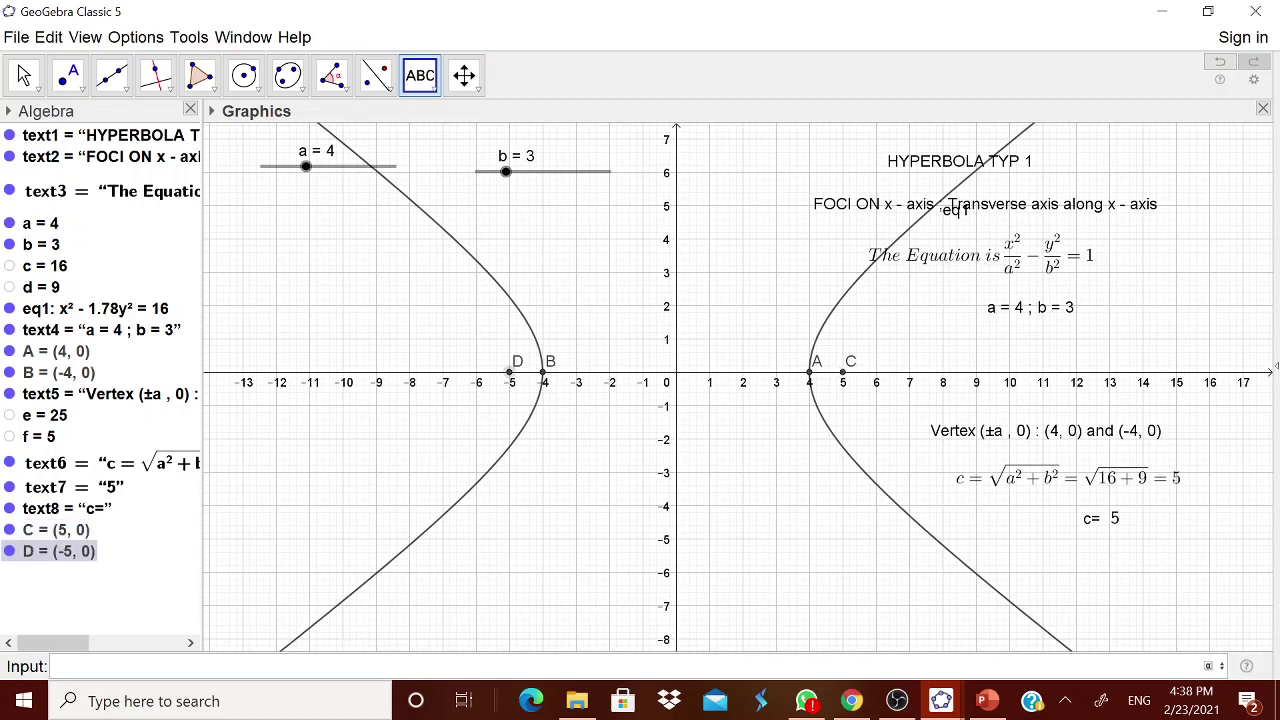
- Start a text below the "c=" text, near y = -5, with the wording "Foci: (±c,0) :"
left_click(425, 85)
left_click(448, 153)
left_click(886, 555)
type("Foci: (±")
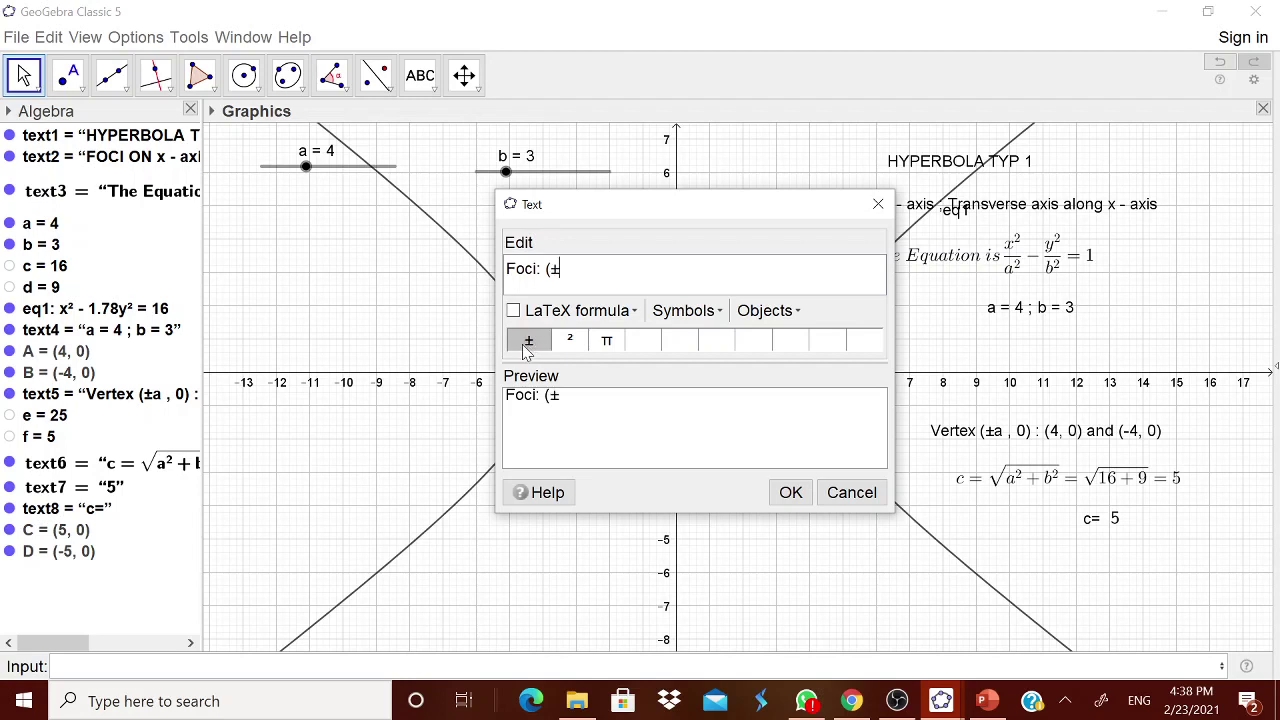
key("BackSpace")
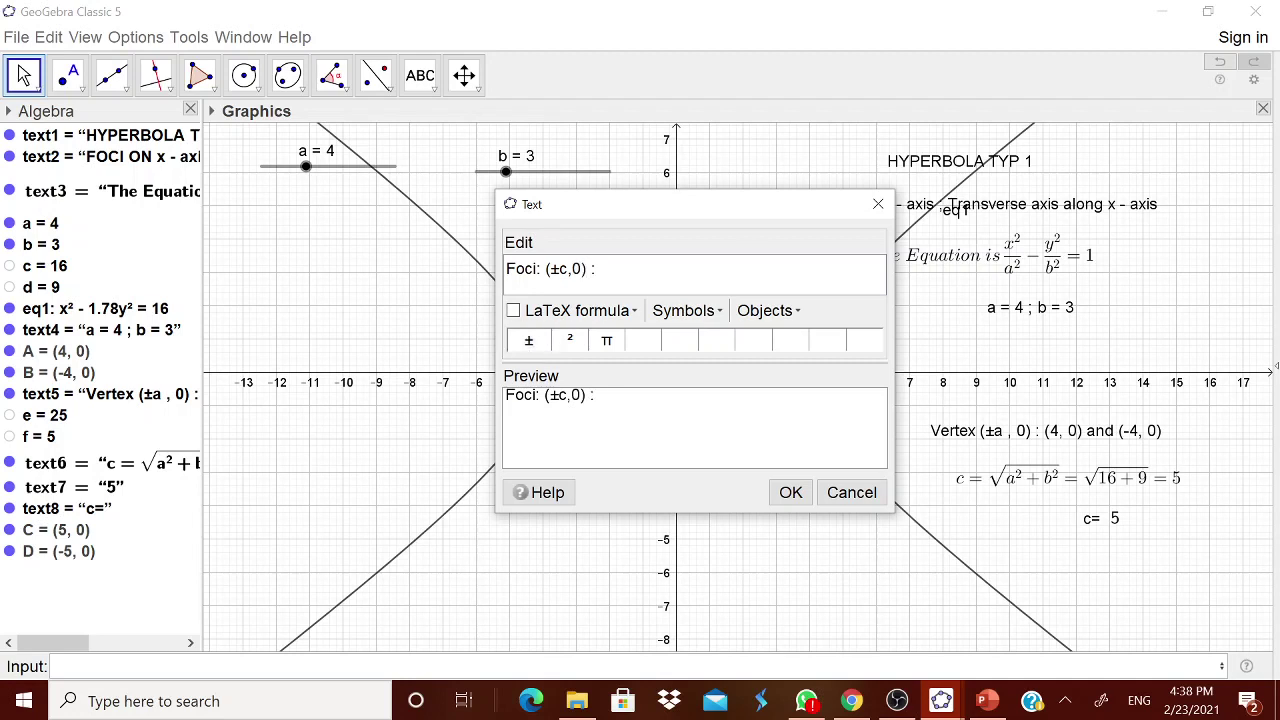
- Complete the foci text with the linked points C and D joined by "and"
left_click(768, 310)
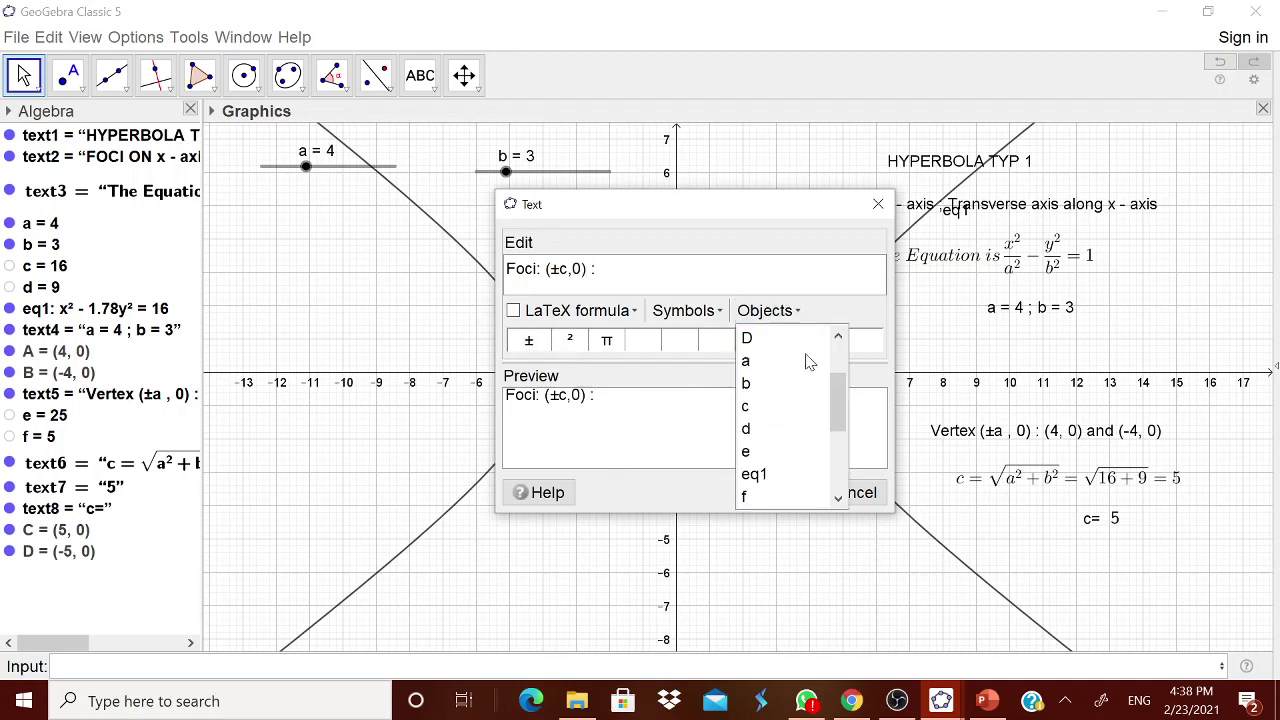
left_click(838, 336)
left_click(766, 343)
type("and")
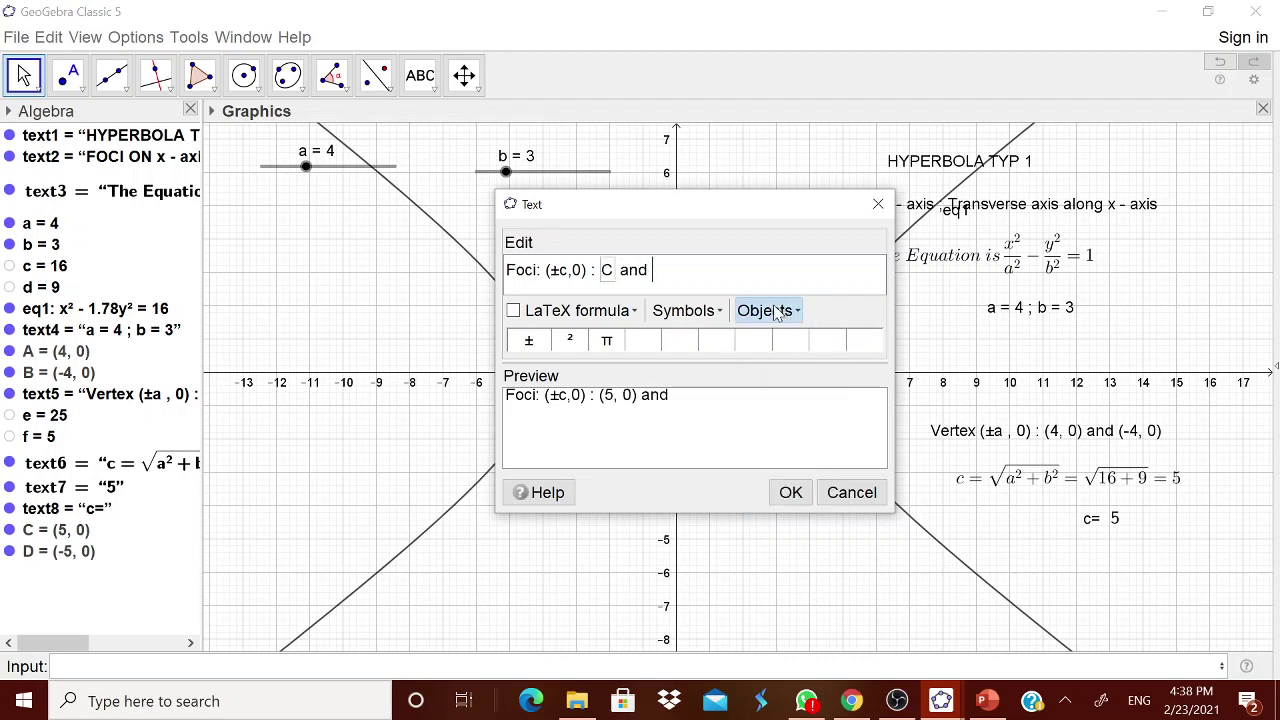
left_click(768, 310)
left_click(786, 360)
left_click(806, 492)
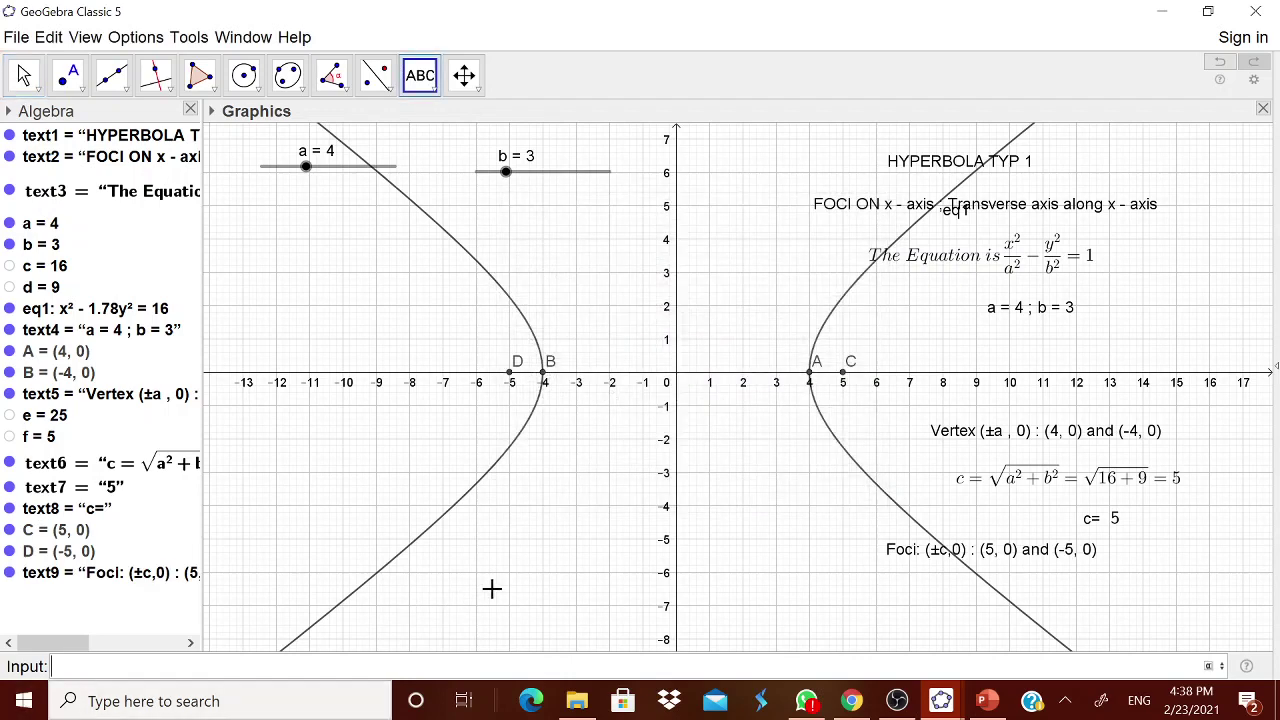
- Define the eccentricity value as f/a and start a new text with the wording "Ecentricity = e ="
type("f/a")
key("Return")
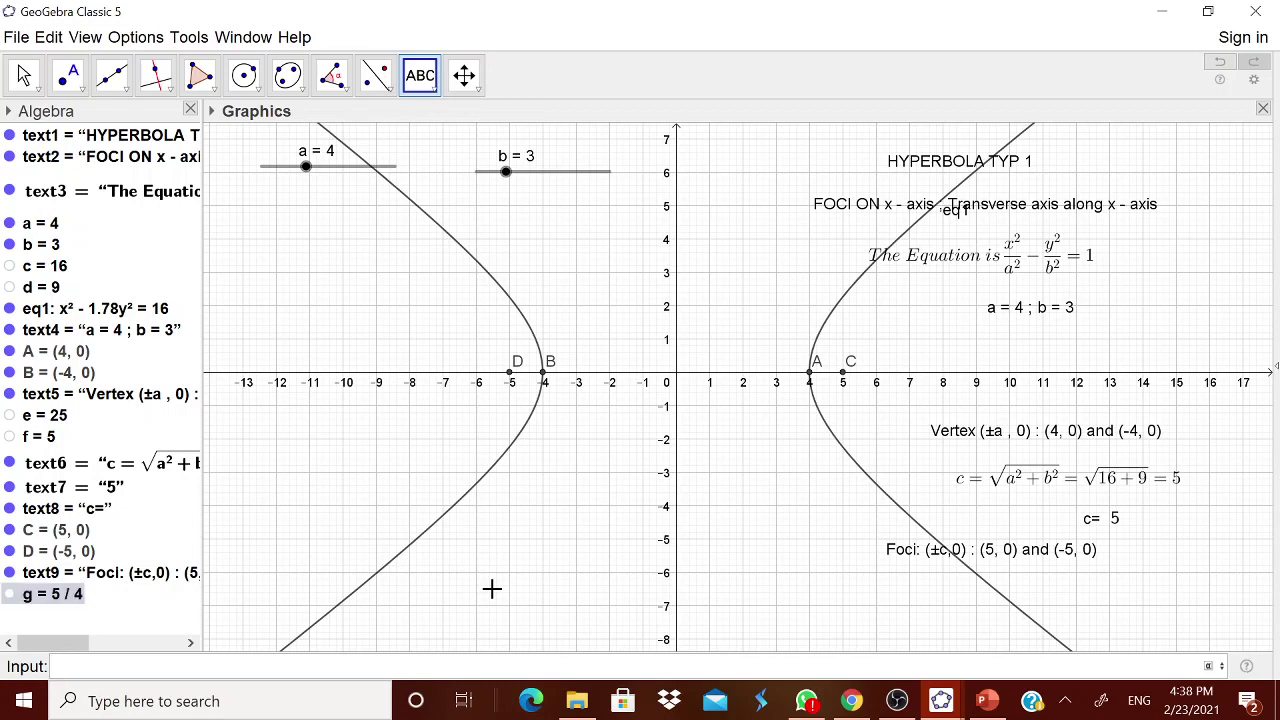
left_click(420, 77)
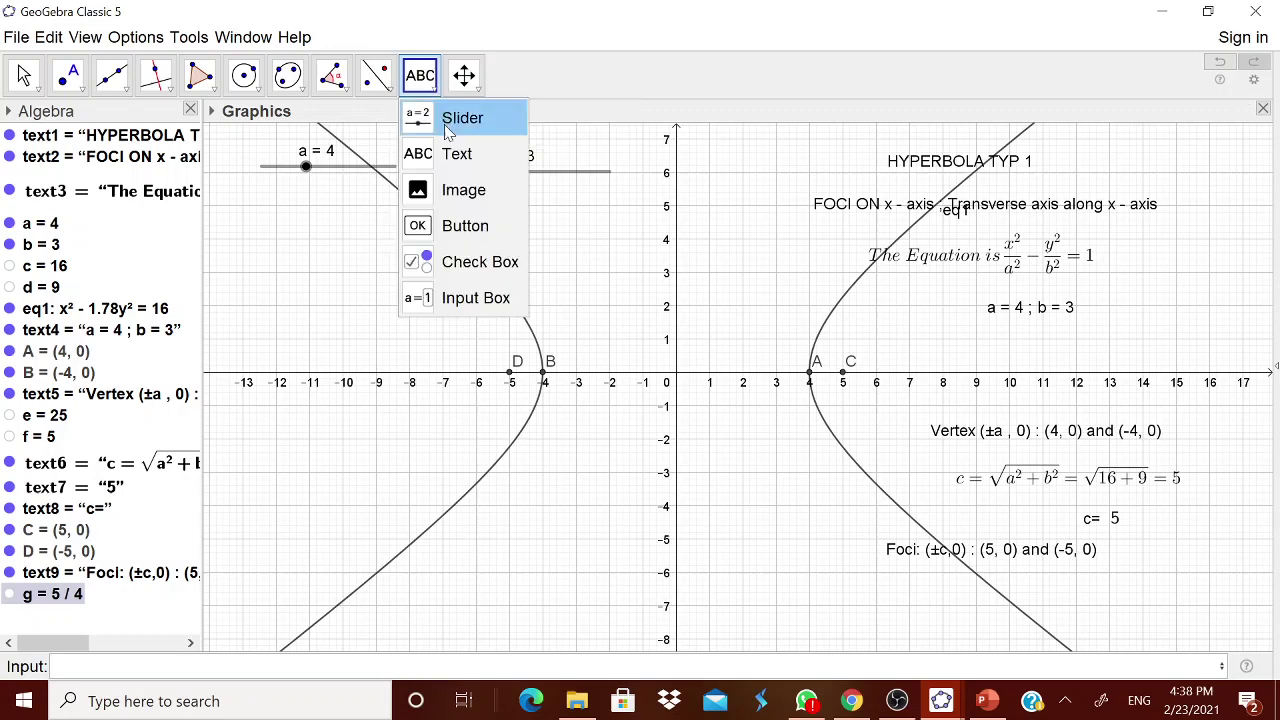
left_click(456, 154)
left_click(699, 366)
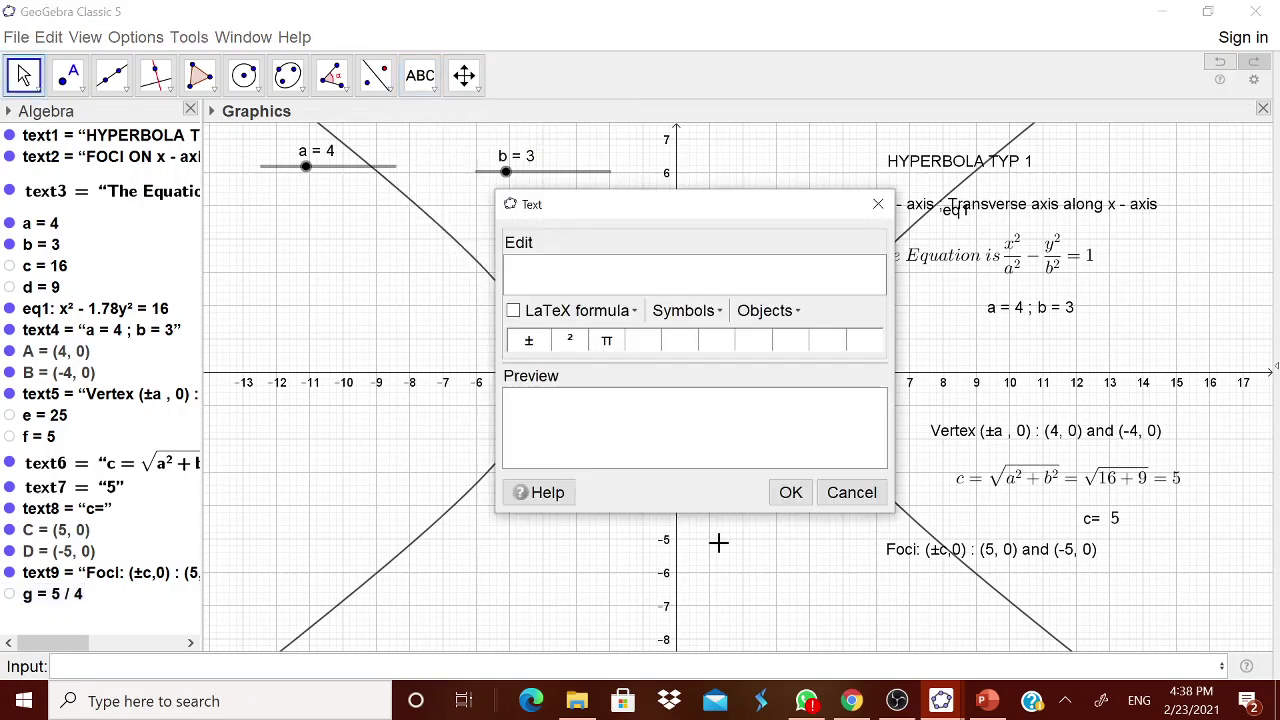
type("Ecentrif")
type("ity = e =")
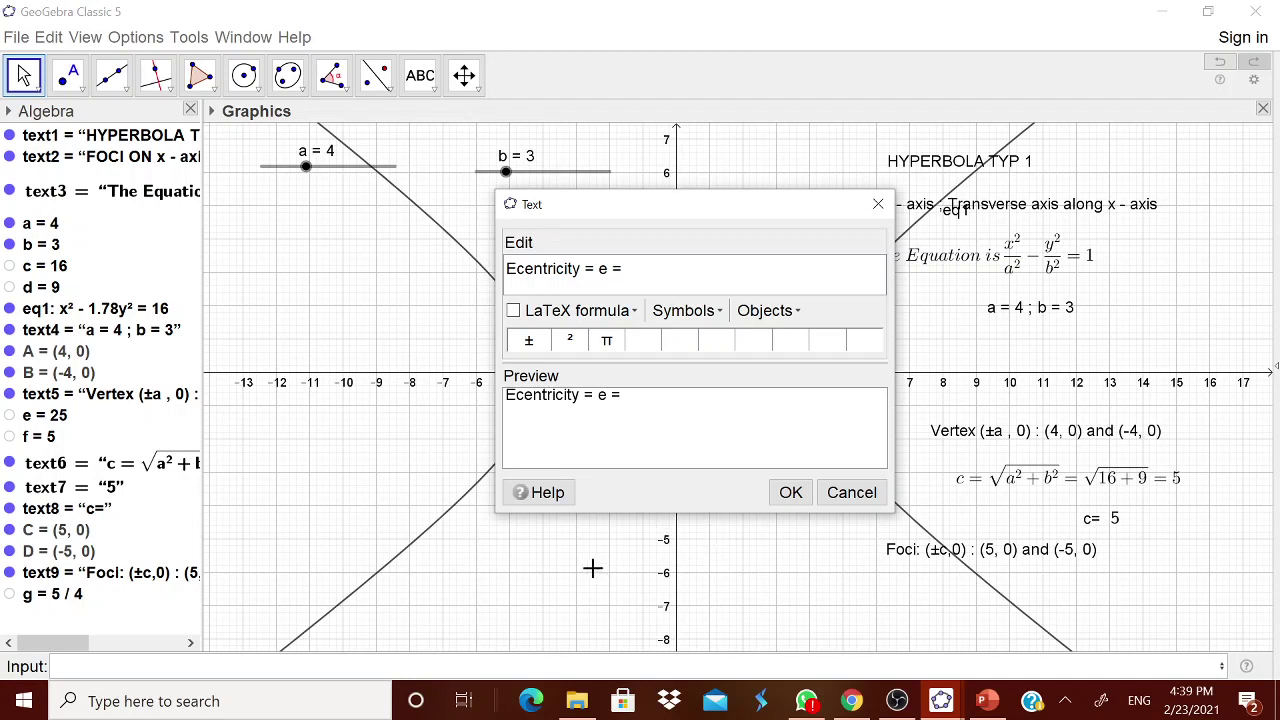
- Make the eccentricity text a LaTeX formula and append the fraction c over a followed by "="
left_click(513, 311)
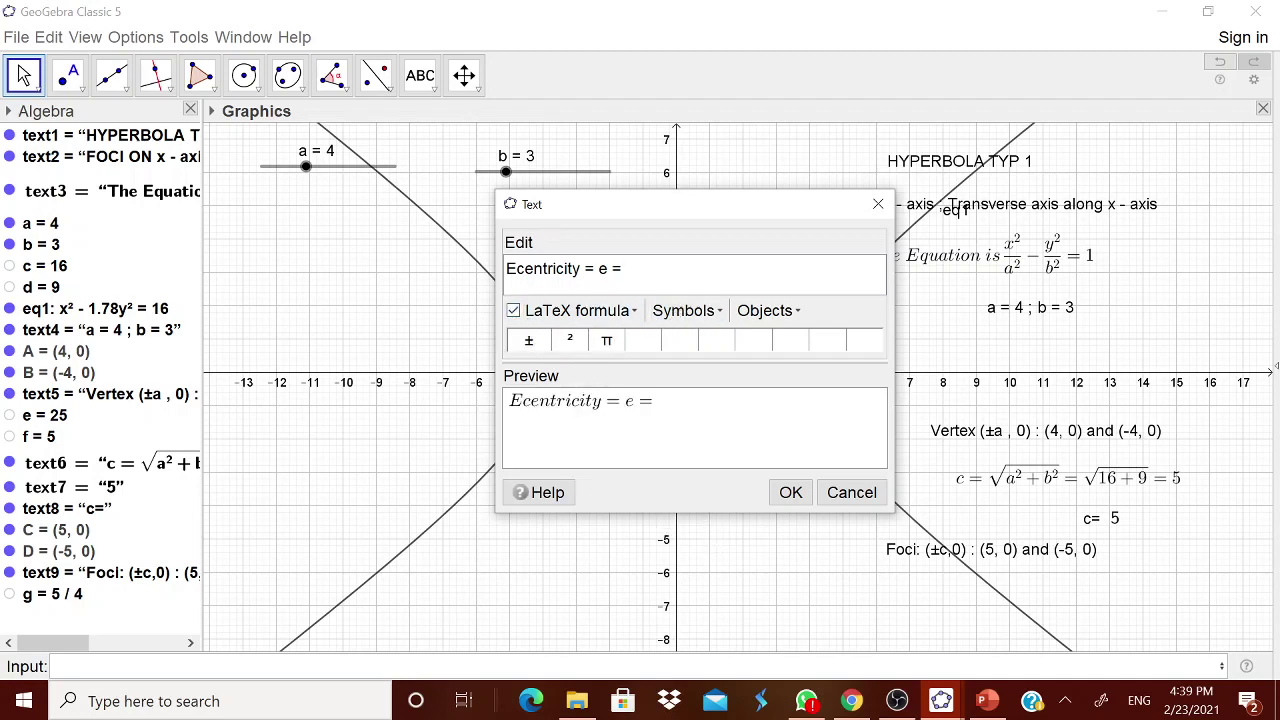
left_click(632, 311)
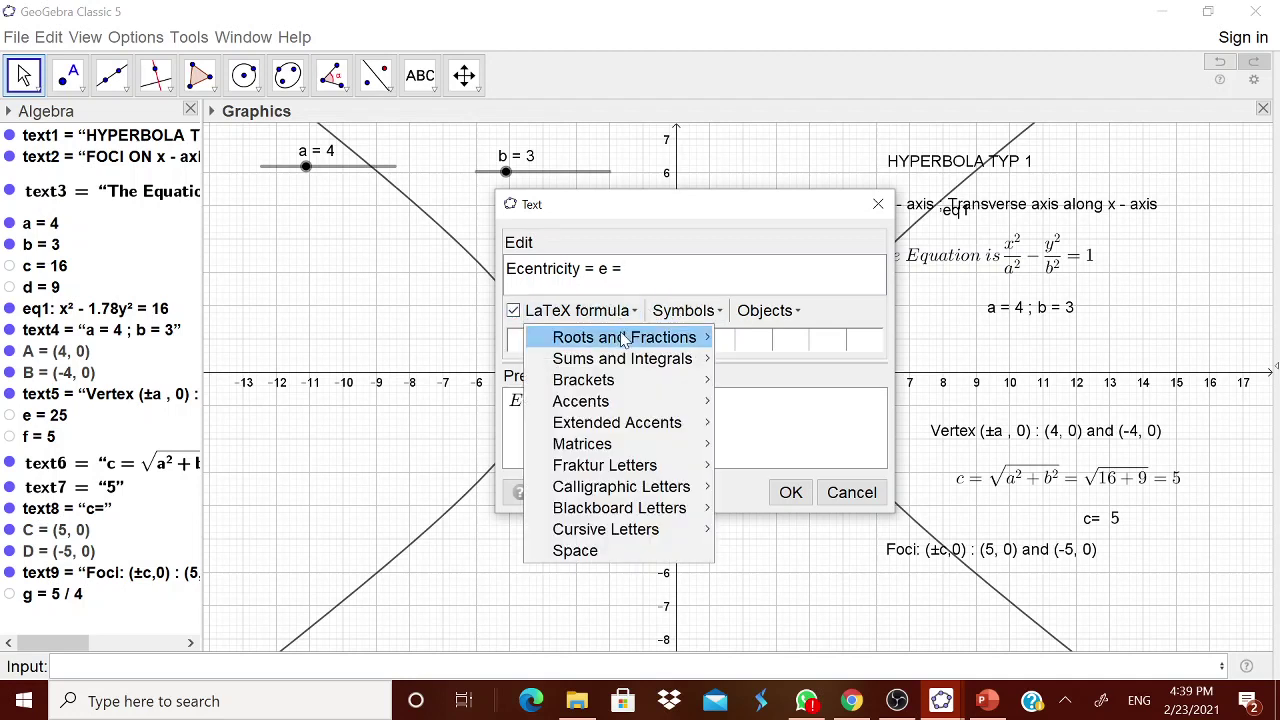
left_click(720, 346)
double_click(660, 268)
type("c{c}{a}=")
double_click(681, 268)
type("ac{c}{a}=")
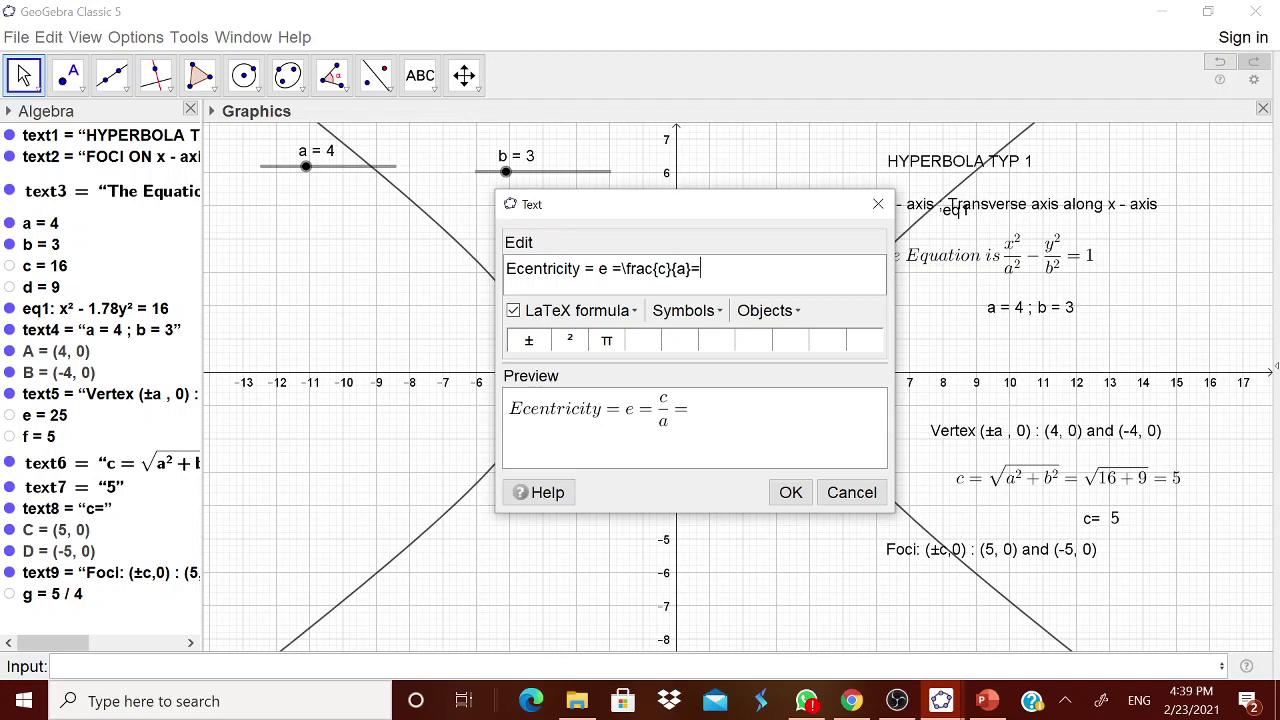
- Append a second fraction to the eccentricity formula with the linked object f over the linked object a
left_click(634, 310)
mouse_move(590, 334)
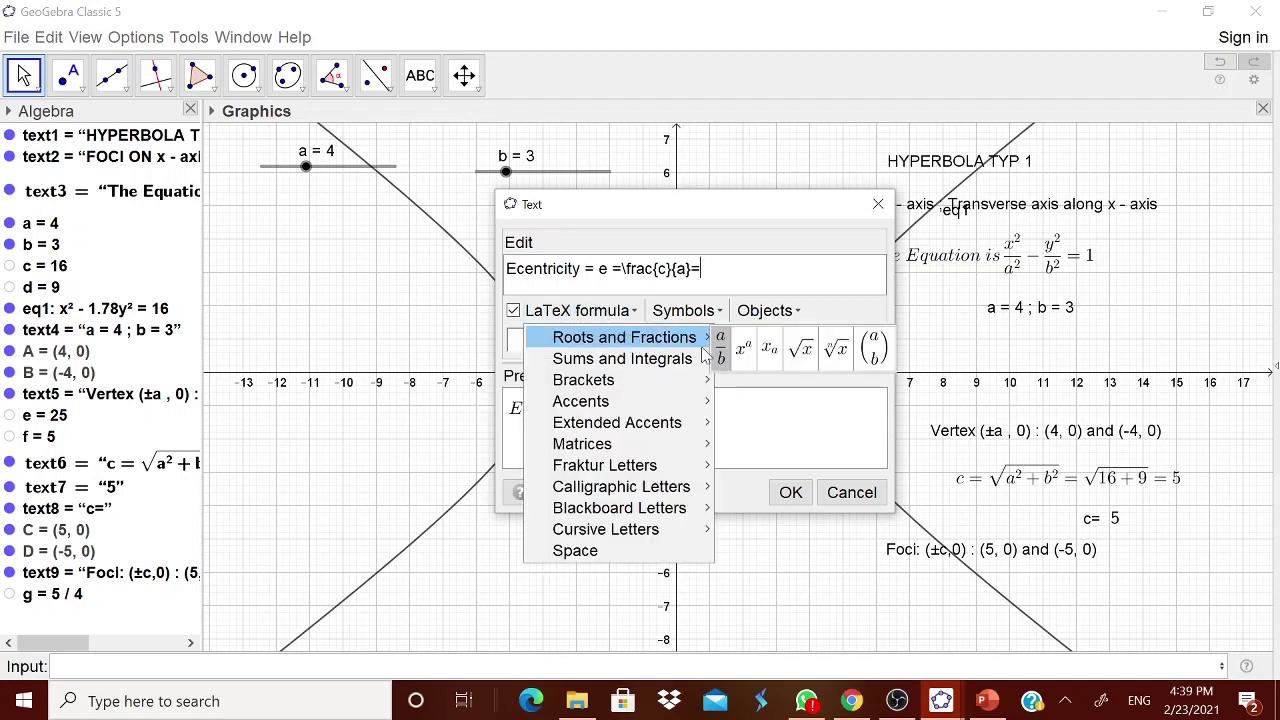
left_click(720, 346)
key("BackSpace")
left_click(768, 312)
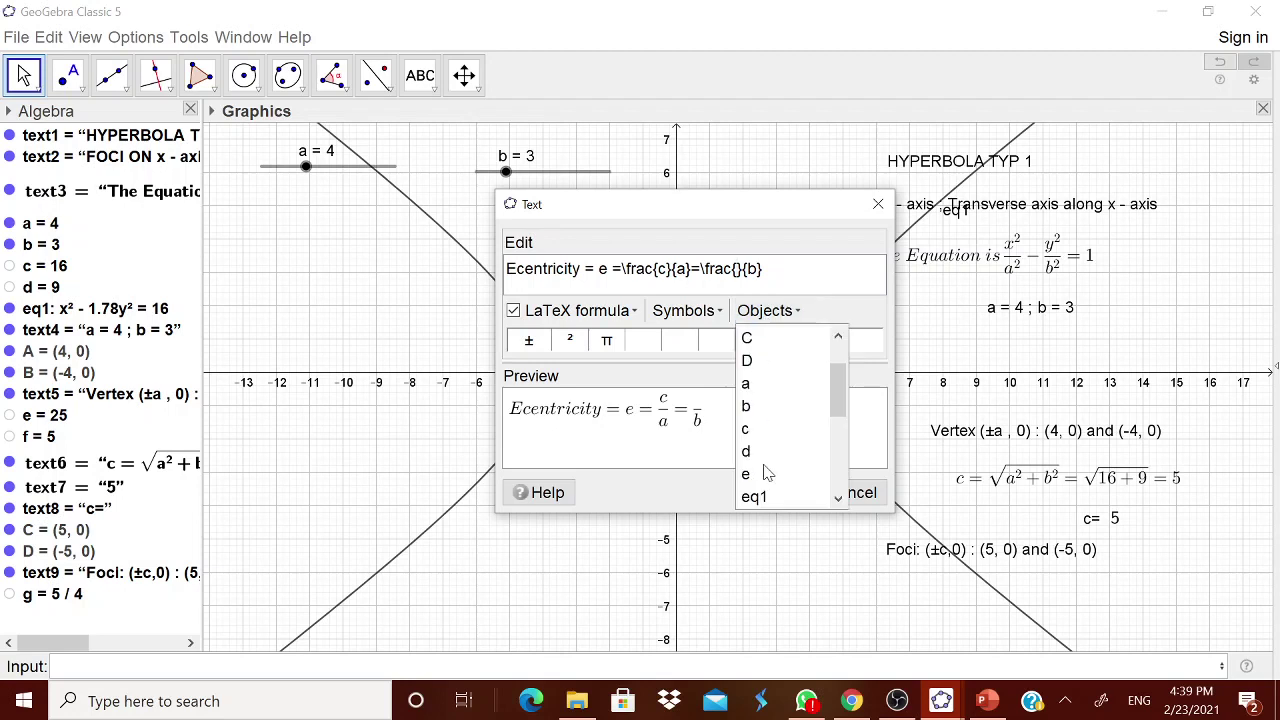
scroll(846, 406, "down", 1)
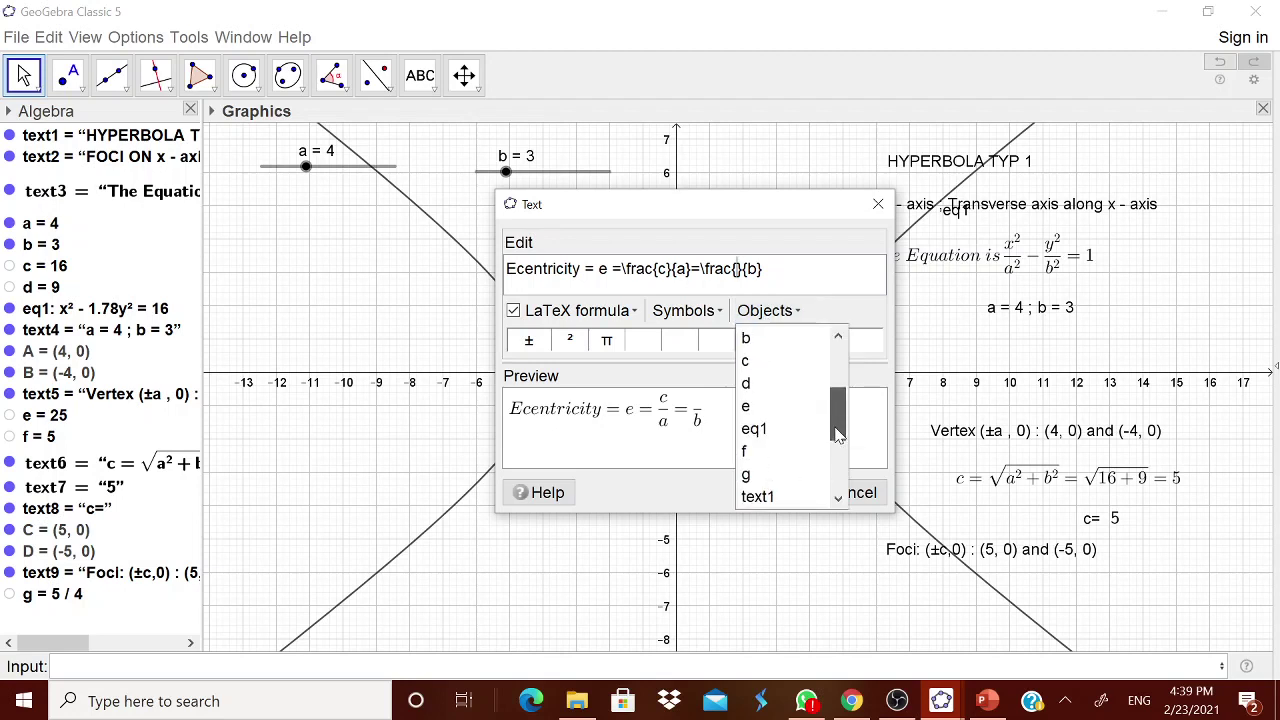
left_click(766, 452)
key("BackSpace")
left_click(768, 310)
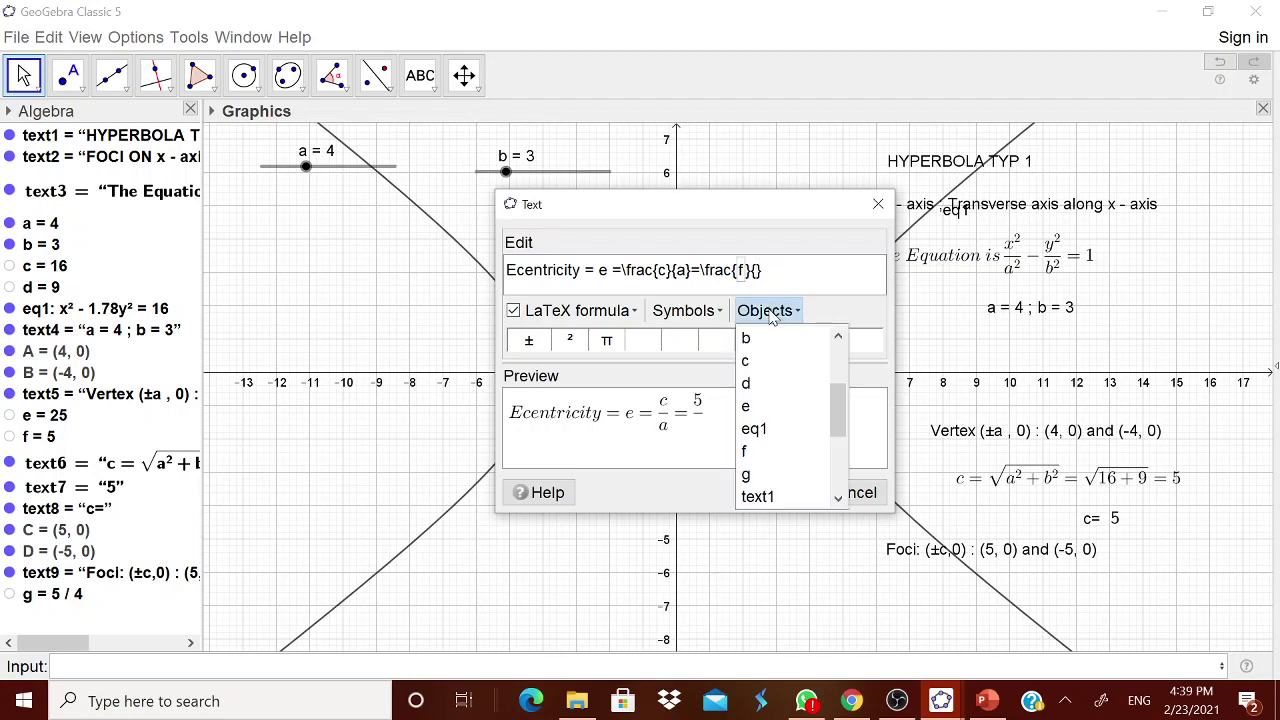
left_click_drag(831, 393, 834, 371)
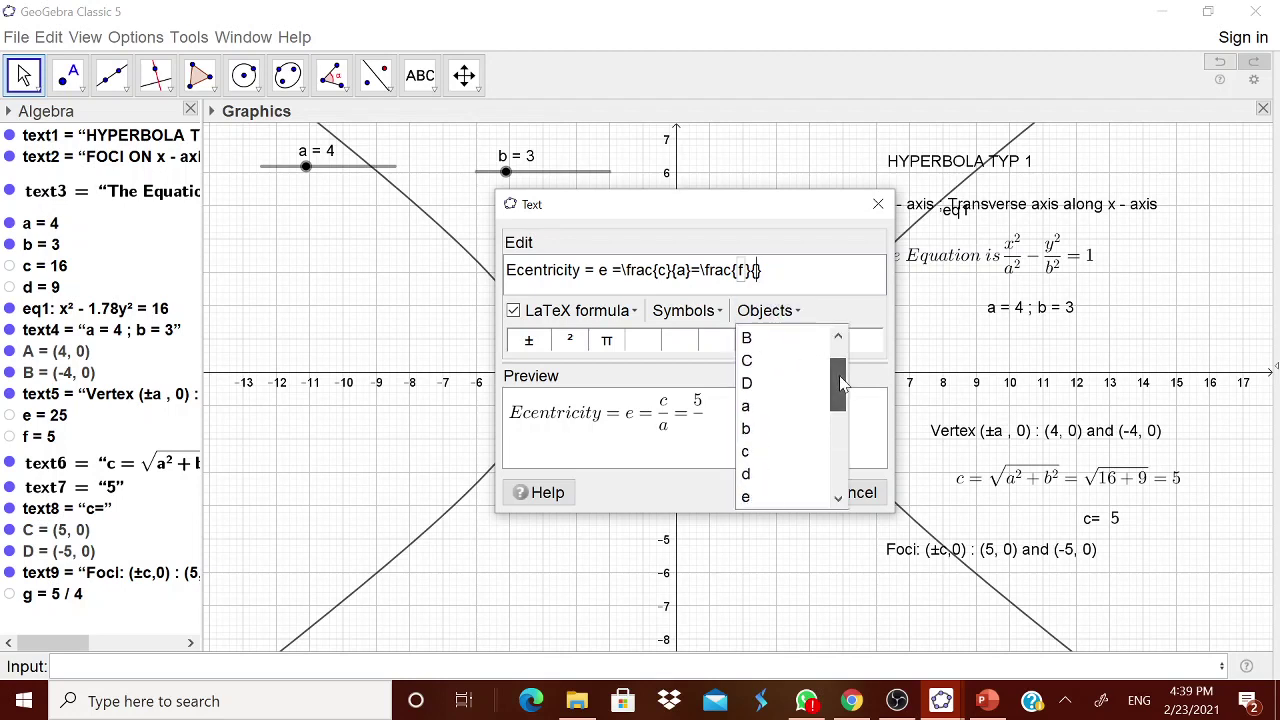
left_click(760, 408)
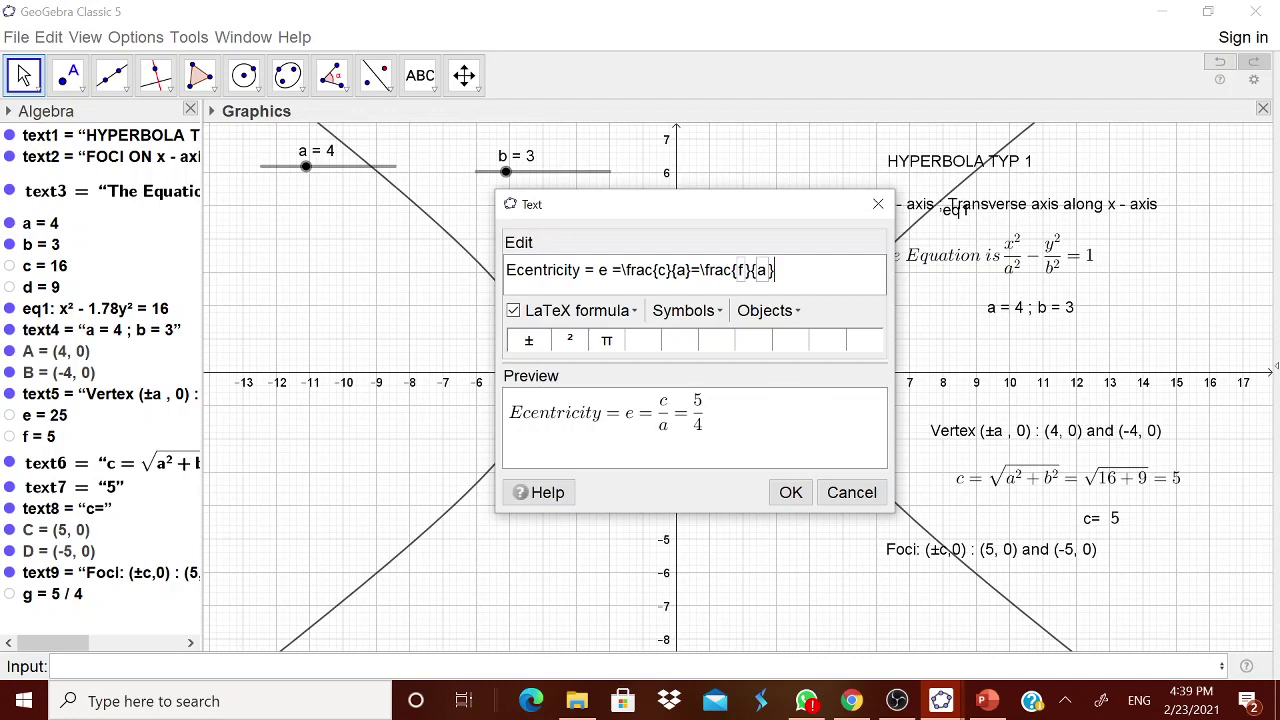
- Finish the eccentricity formula with "> 1" and place it below the foci text near y = -7
type("1")
left_click(796, 498)
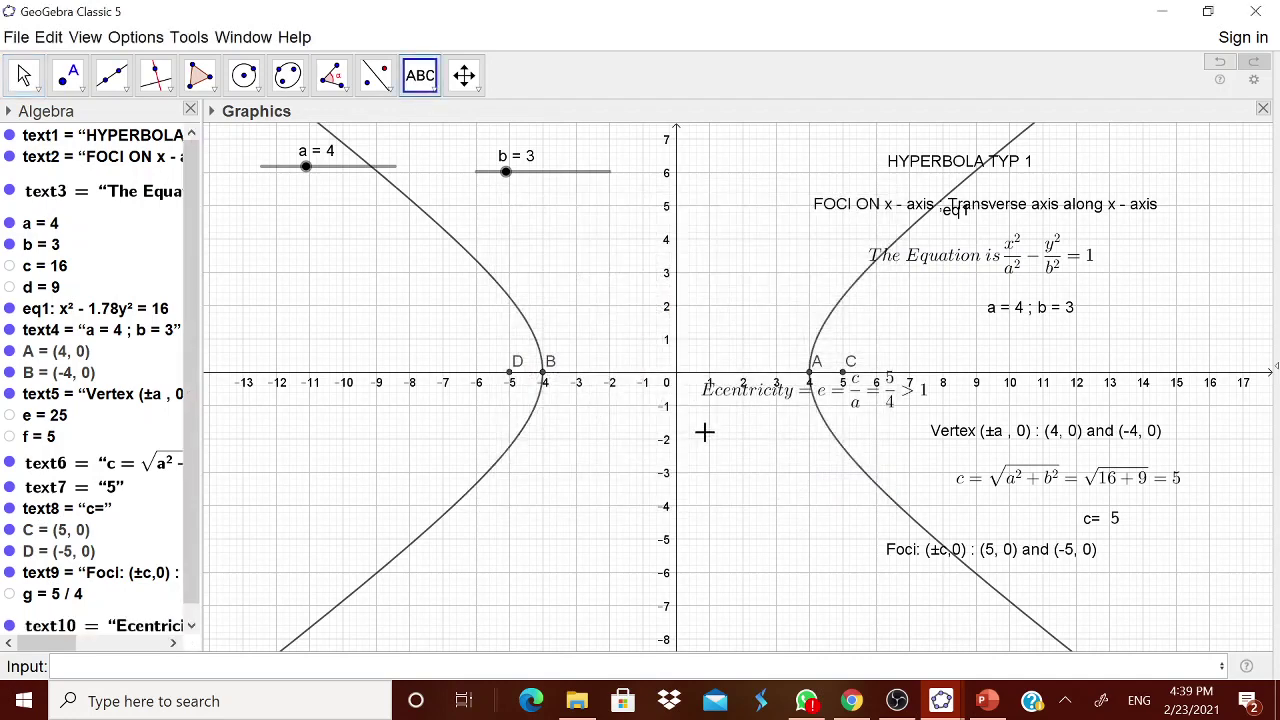
left_click_drag(742, 403, 948, 610)
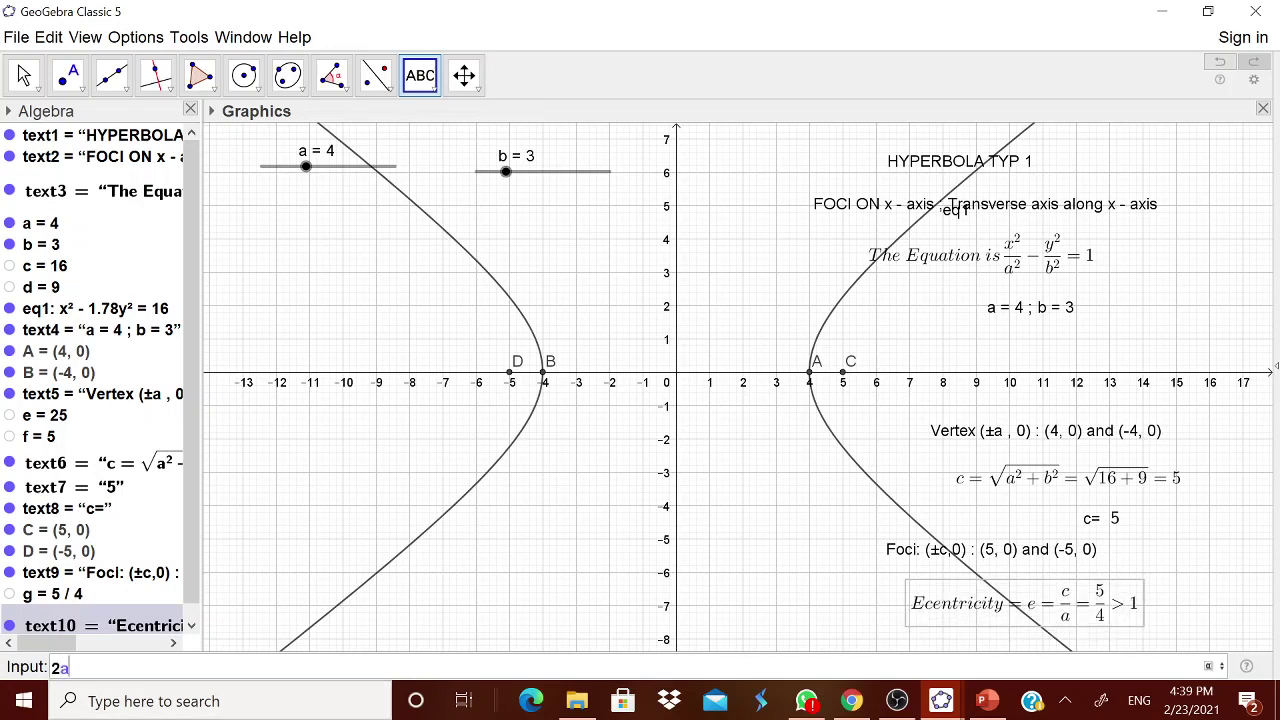
- Define the values 2a and 2b, and start a text with the wording "Length of transverse axis = 2a ="
left_click(58, 667)
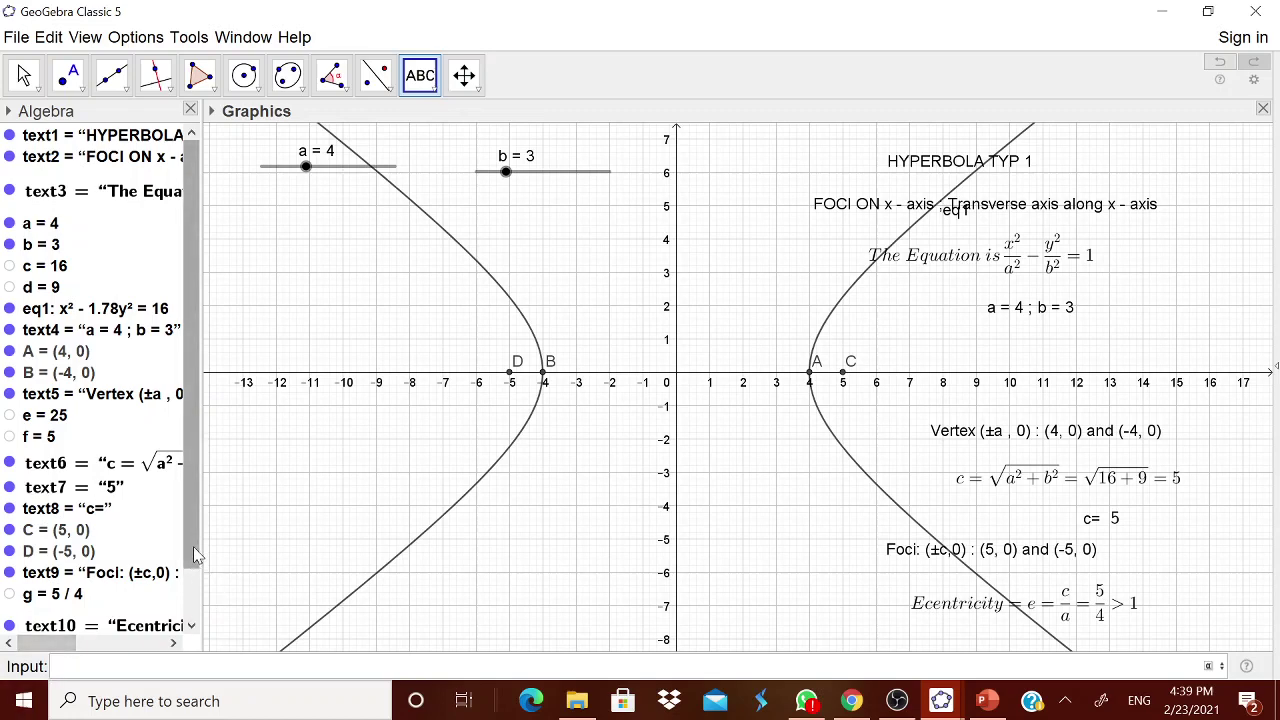
scroll(196, 556, "down", 1)
left_click(433, 90)
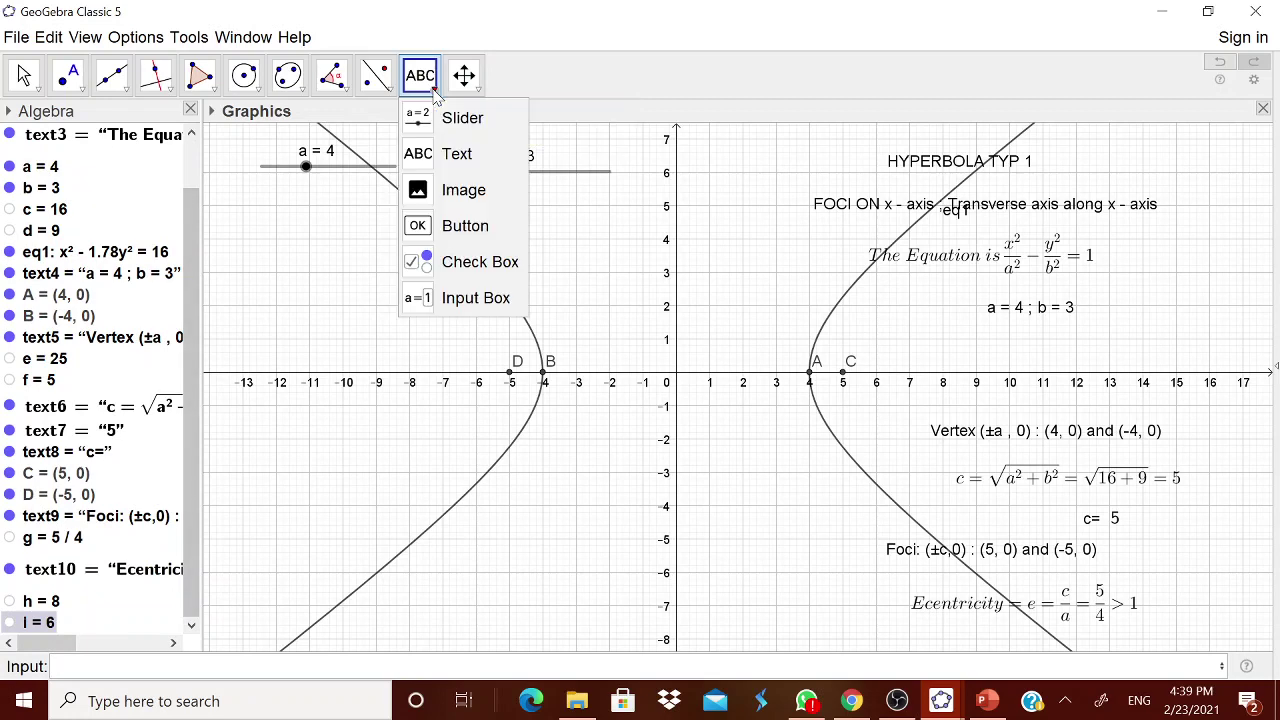
left_click(457, 153)
left_click(458, 313)
type("Length of transverse")
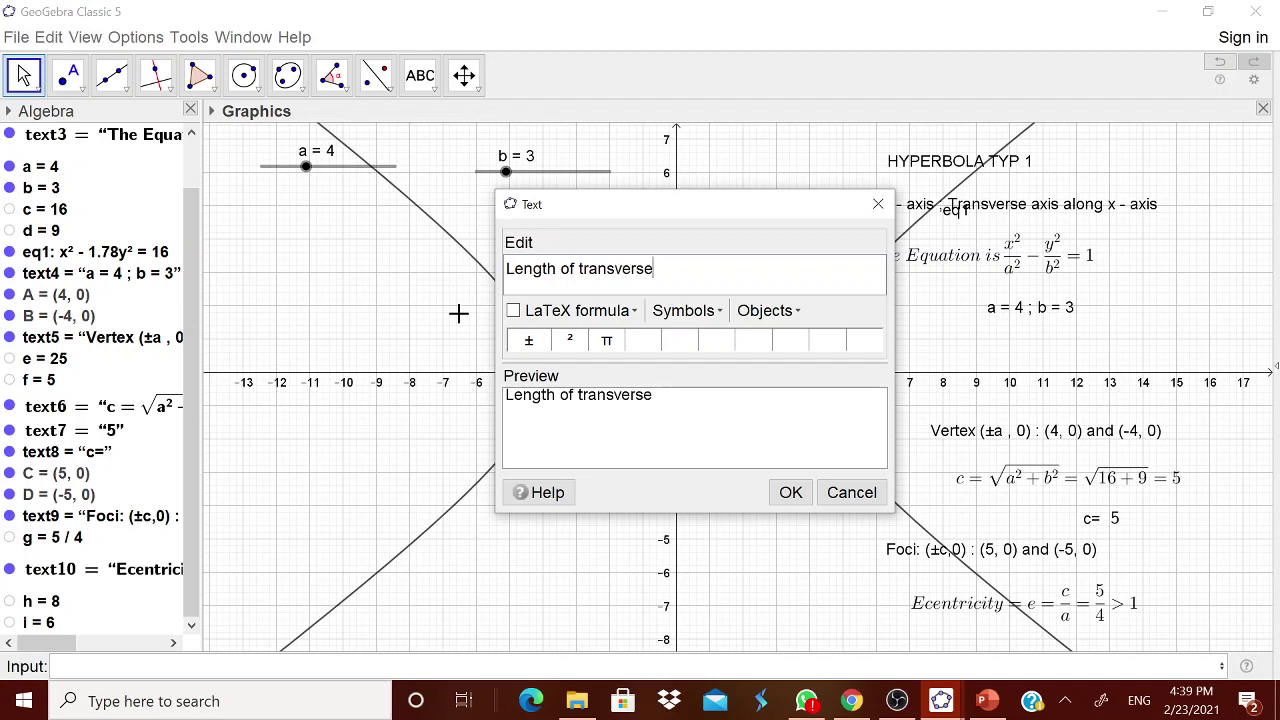
type(" axis = 2a =")
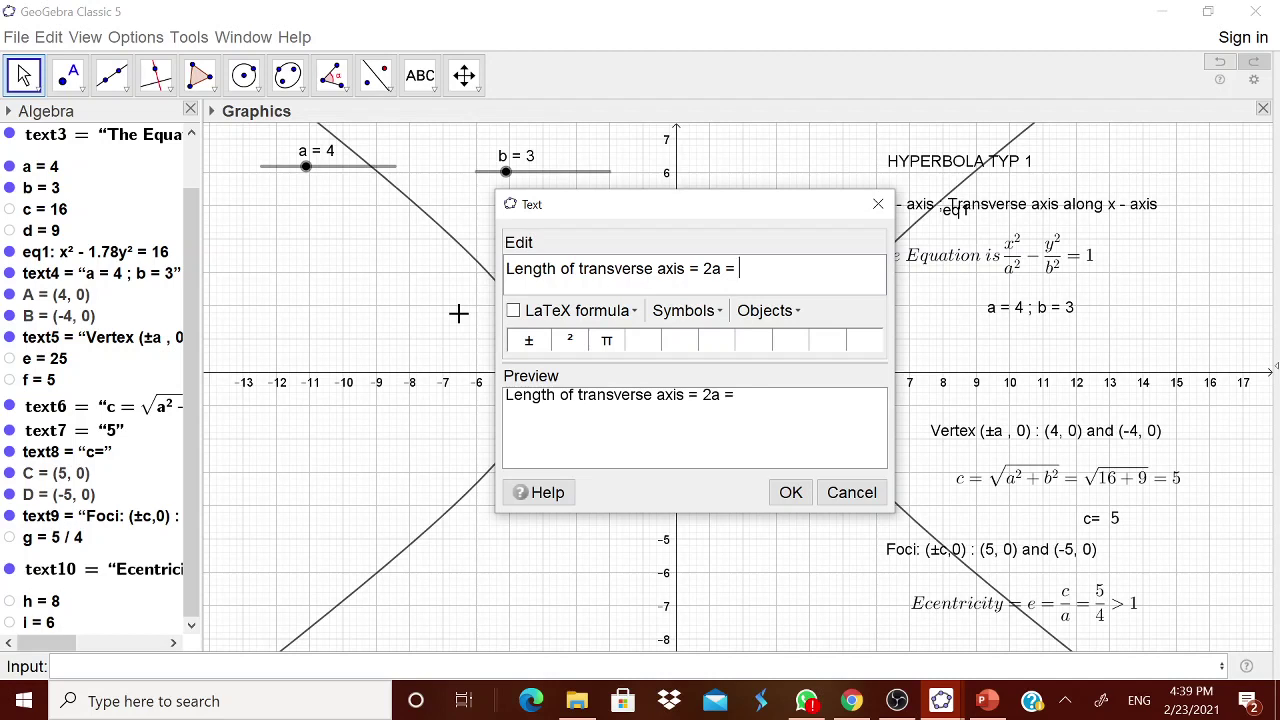
- Complete the transverse axis text with the linked object h and place it below the sliders, between y = 2 and y = 3
left_click(766, 310)
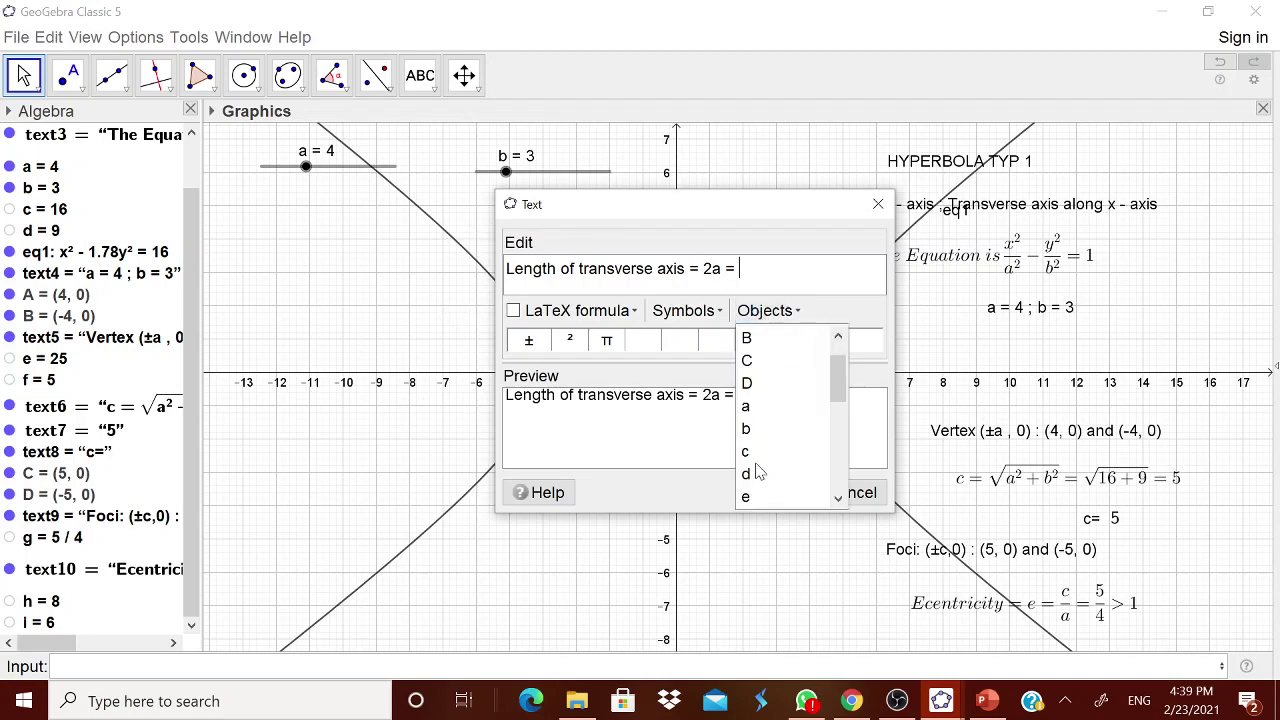
left_click(838, 497)
left_click(838, 497)
left_click(838, 497)
left_click(838, 497)
left_click(838, 497)
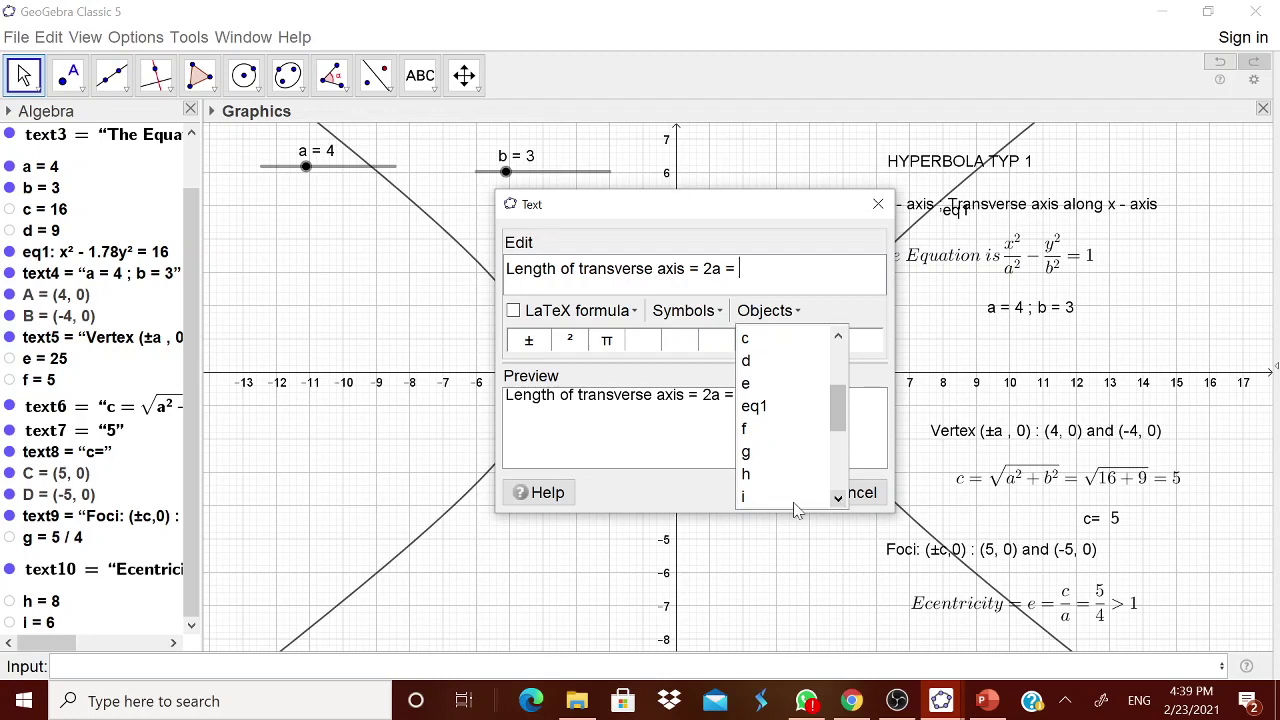
left_click(766, 476)
left_click(789, 491)
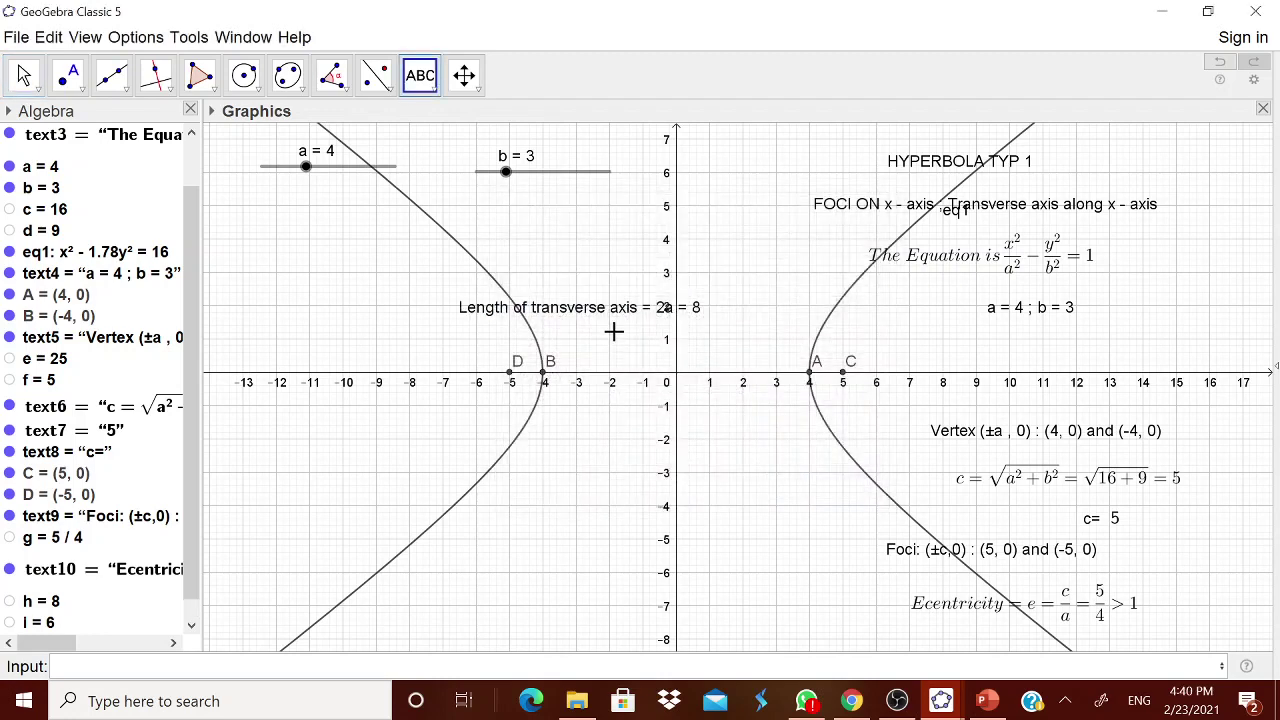
left_click_drag(608, 317, 445, 296)
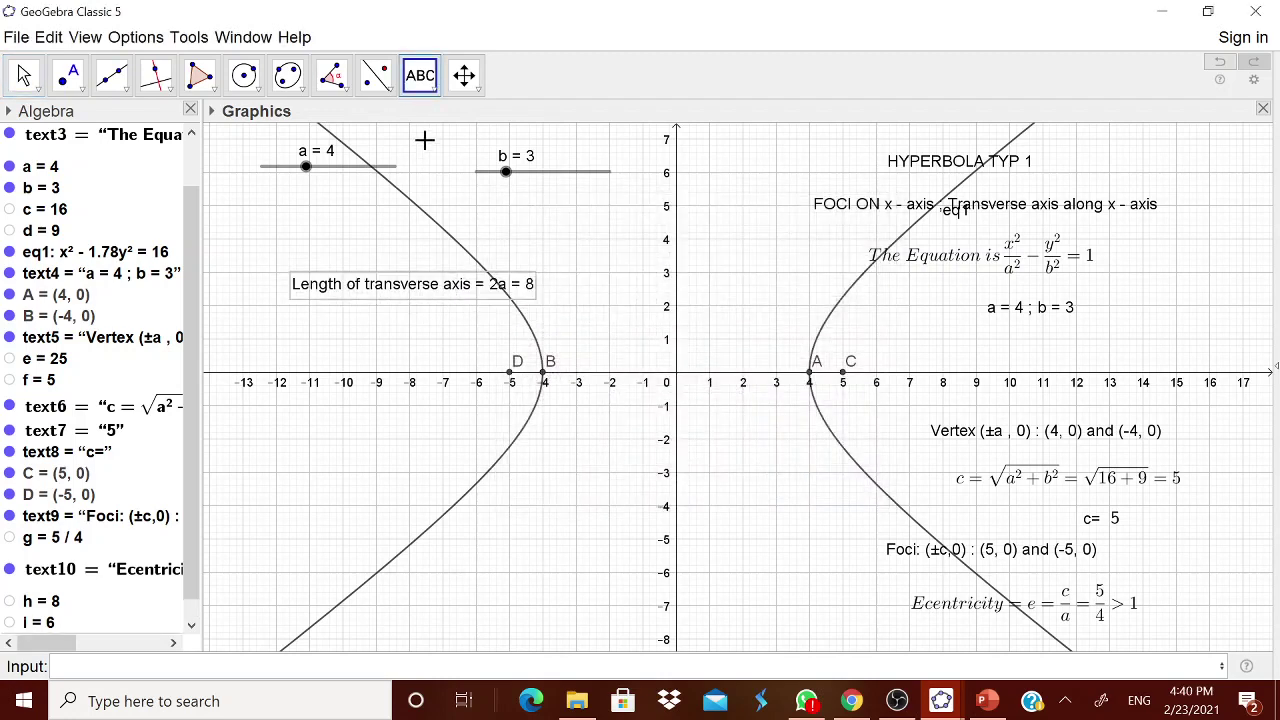
- Start another text below the transverse axis text with the wording "Lenth of Conjugate Axis = 2b ="
left_click(440, 317)
type("Len g")
type("th")
key("BackSpace")
key("BackSpace")
key("BackSpace")
key("BackSpace")
type("th of Conje")
key("BackSpace")
type("ugate Axis")
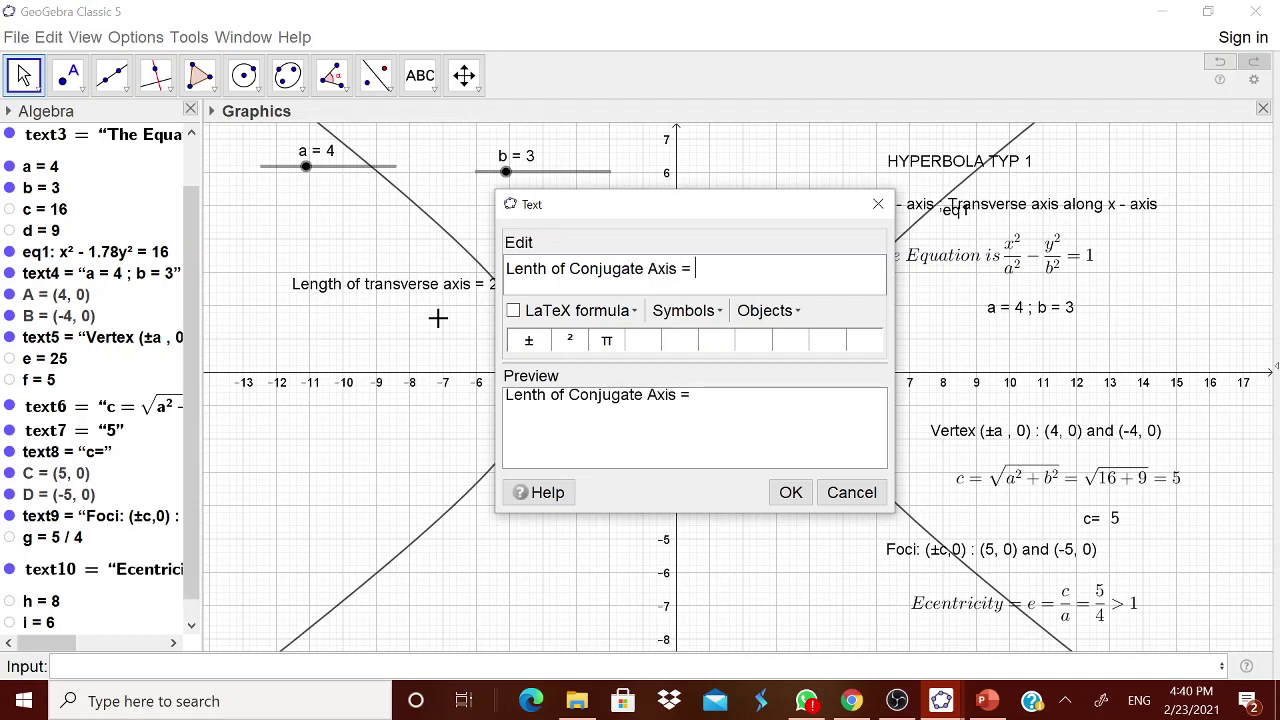
type(" = 2b =")
- Complete the conjugate axis text with the linked object i and place it under the transverse axis text near y = 1
left_click(768, 311)
scroll(845, 428, "down", 1)
scroll(845, 428, "down", 1)
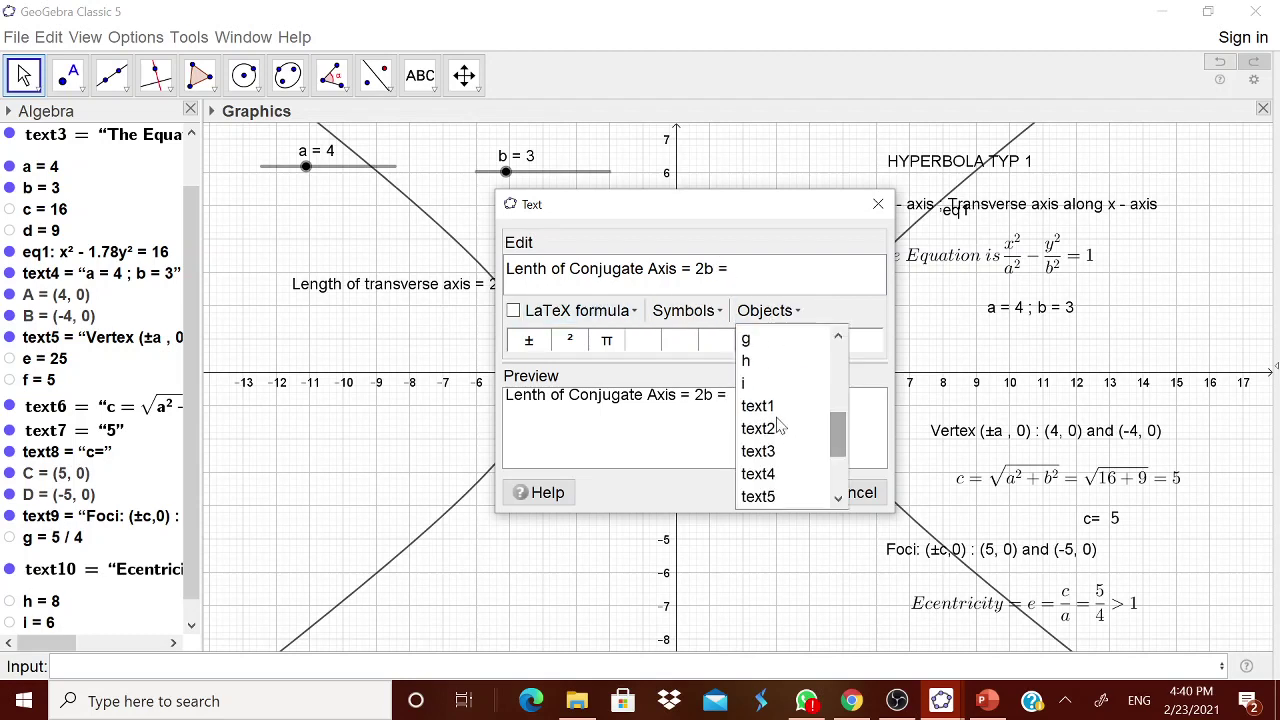
left_click(755, 383)
left_click(789, 492)
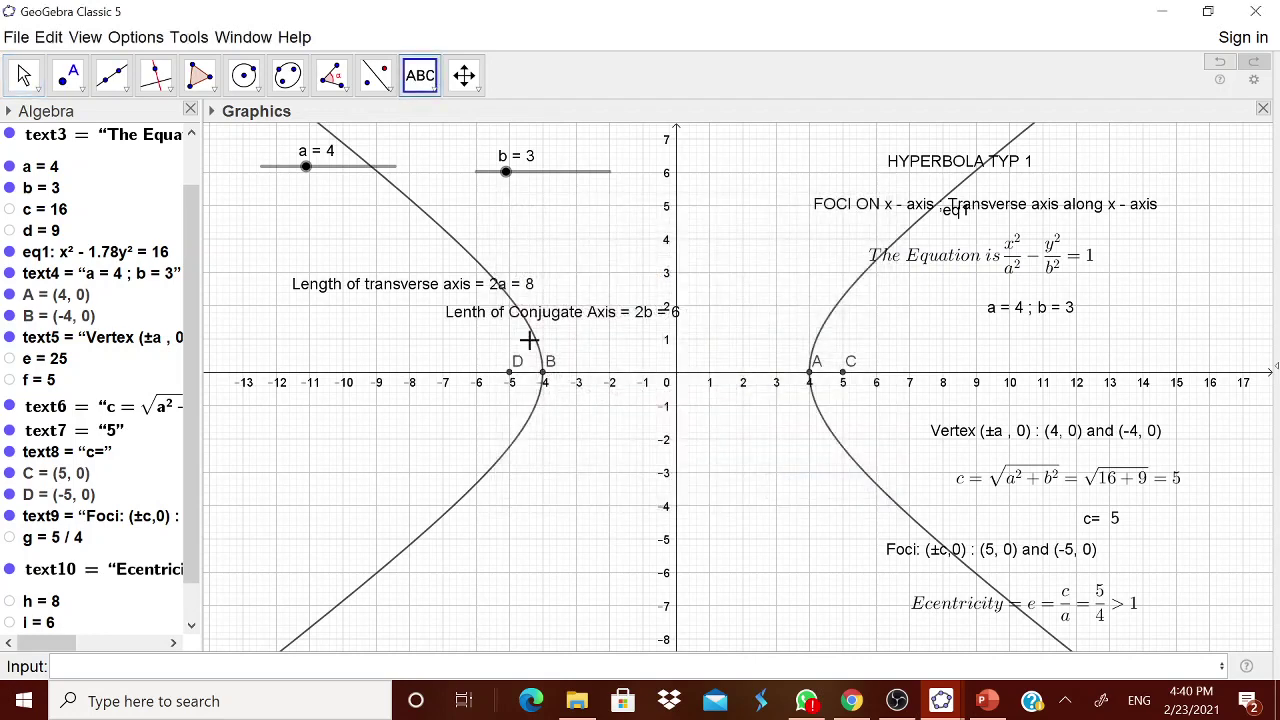
left_click_drag(566, 328, 411, 356)
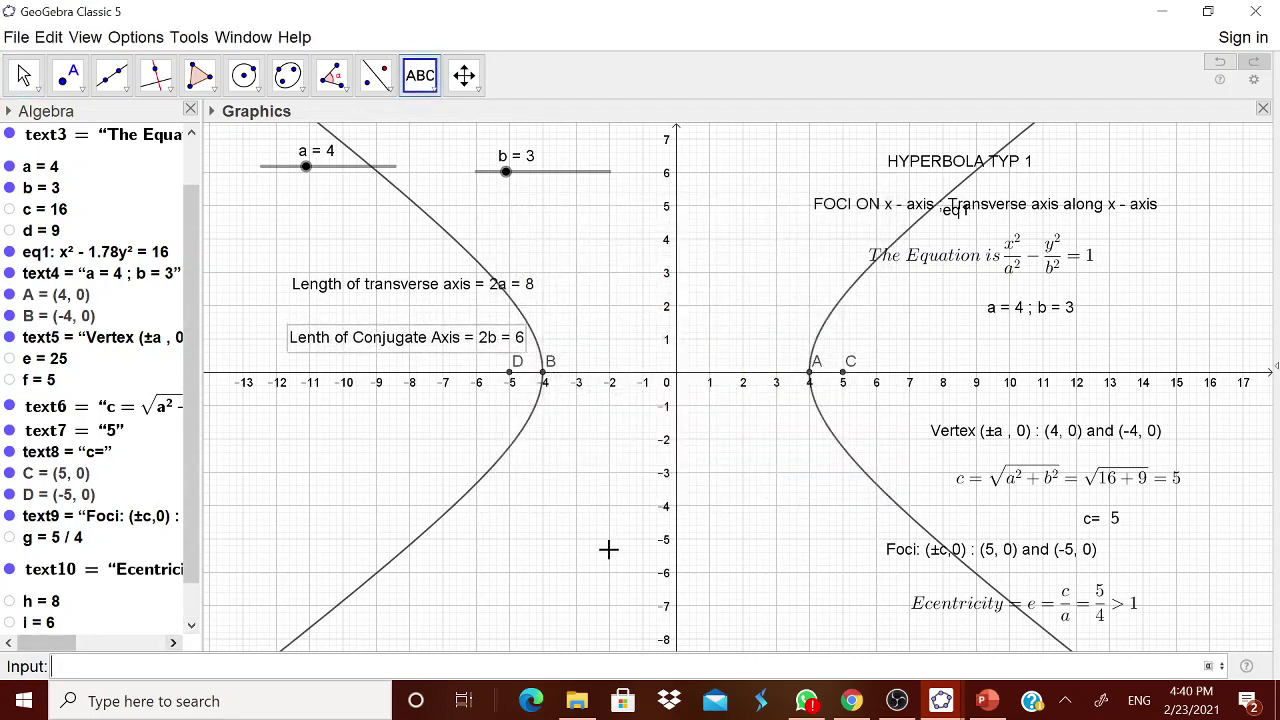
- Define a new number as 2*d/a
type("2*d/a")
key("Return")
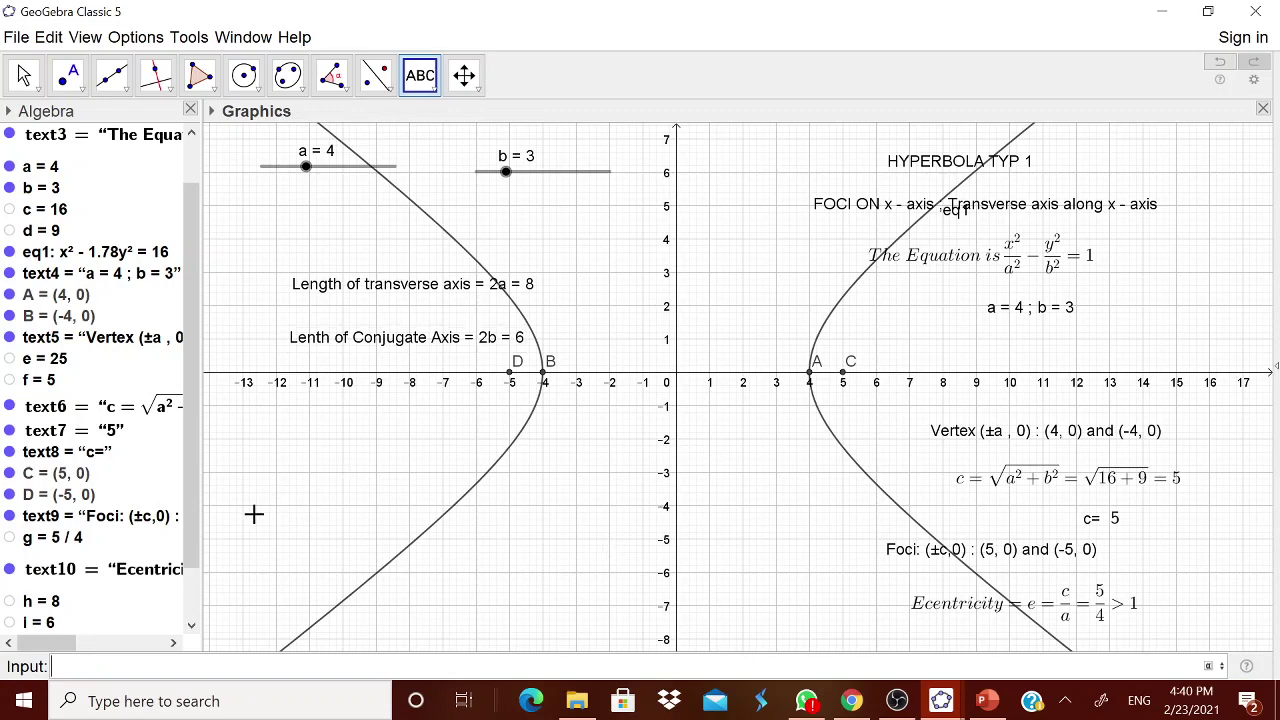
- Start a new text below the x-axis with the wording "Length of Latus Rectum="
scroll(198, 548, "down", 3)
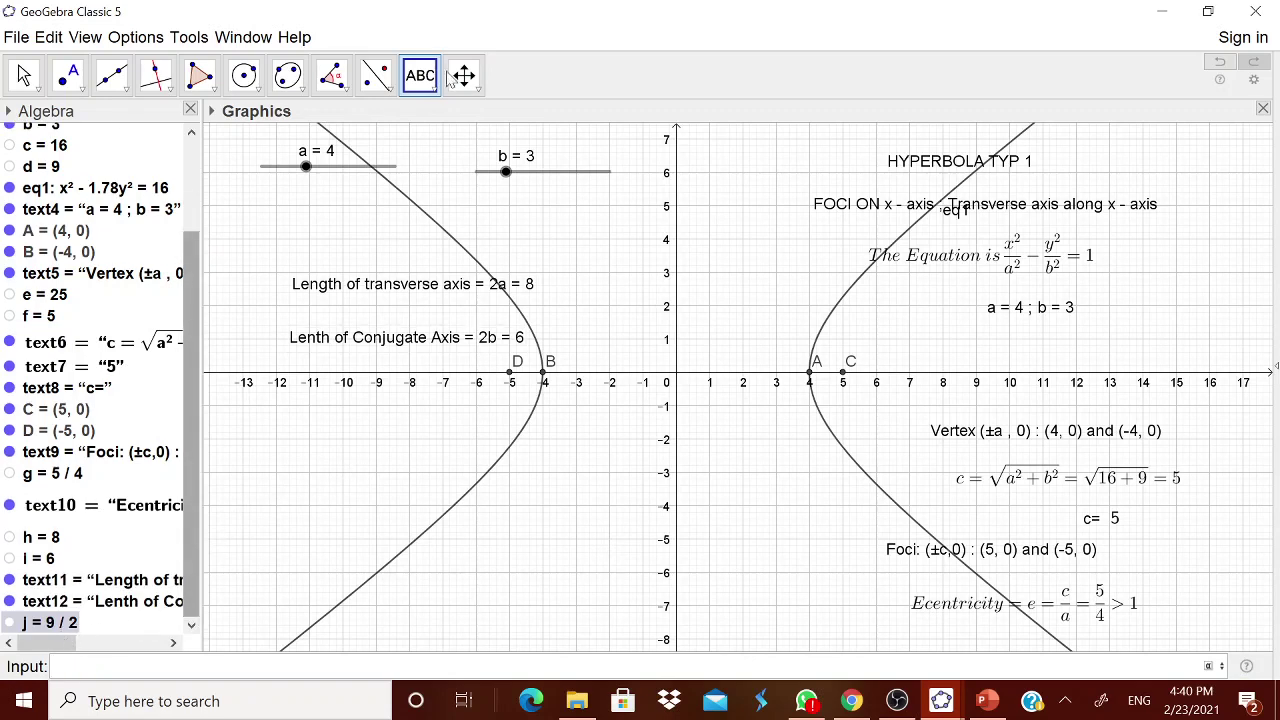
left_click(424, 78)
left_click(465, 151)
left_click(556, 480)
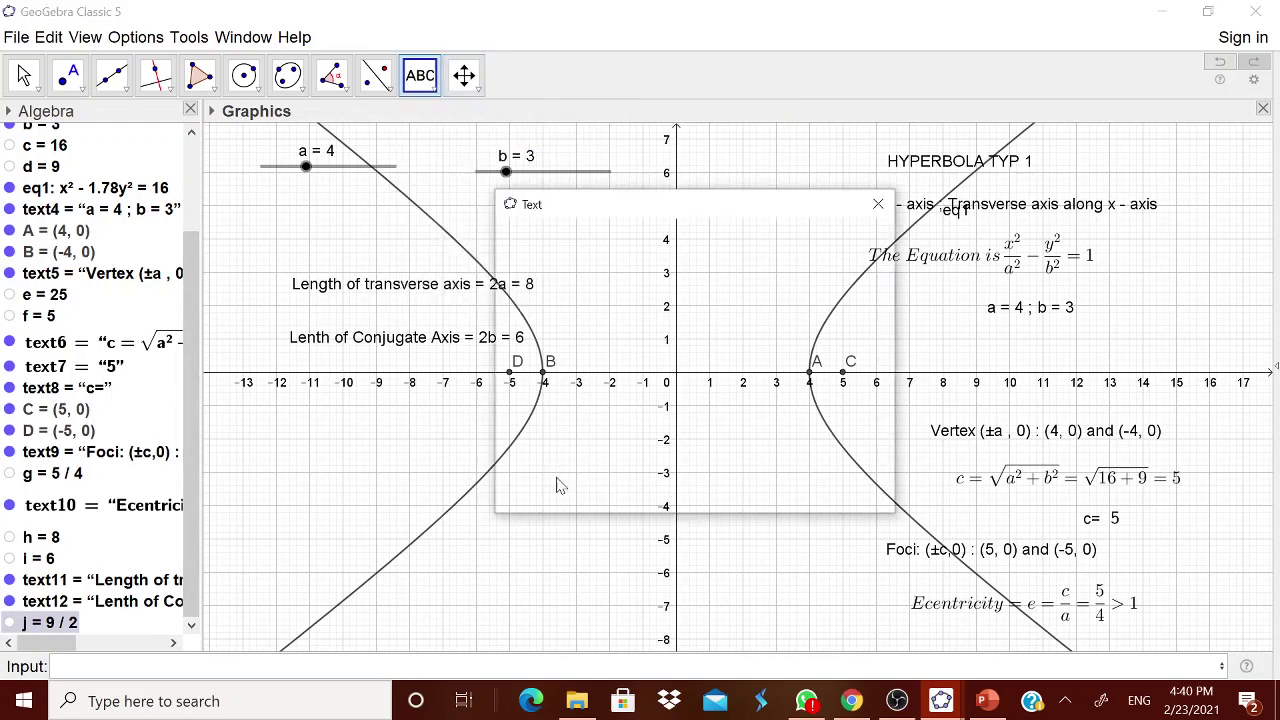
type("Length of Latus Re")
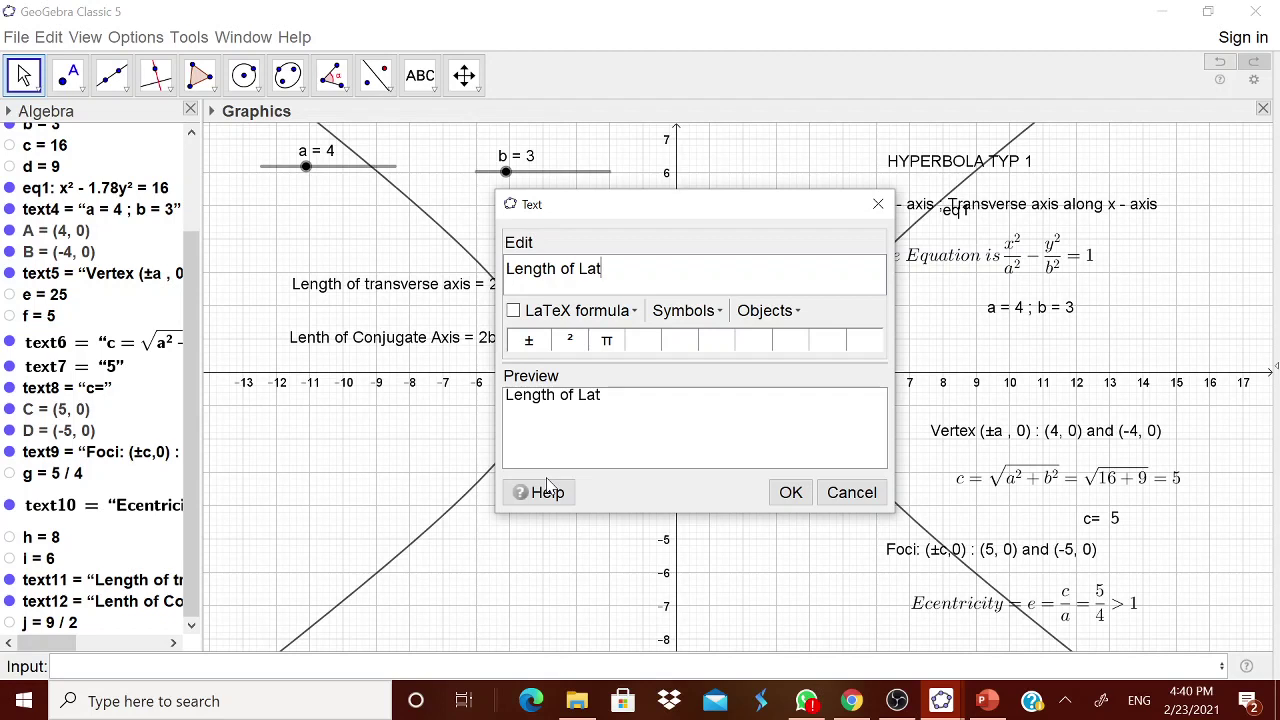
key("BackSpace")
key("BackSpace")
key("BackSpace")
key("BackSpace")
type("s Rectum")
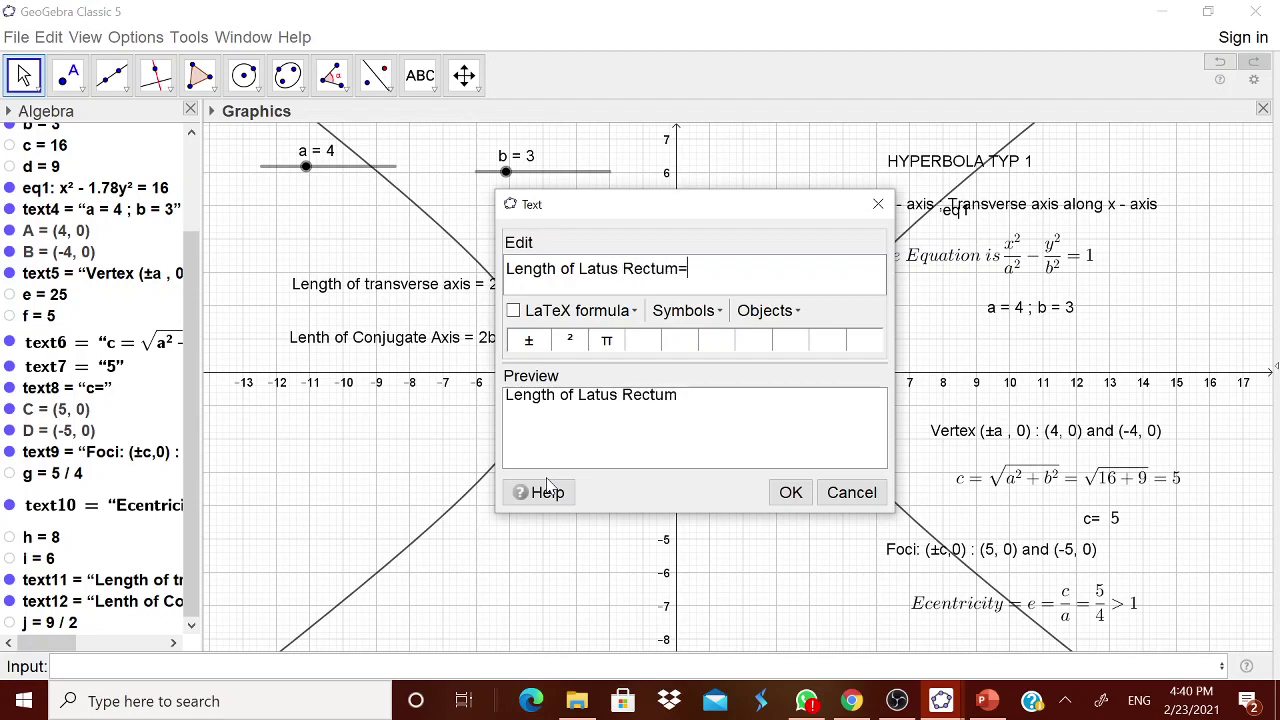
type("=")
- Turn the latus rectum text into a LaTeX formula and insert LaTeX spaces before and after "of"
left_click(557, 311)
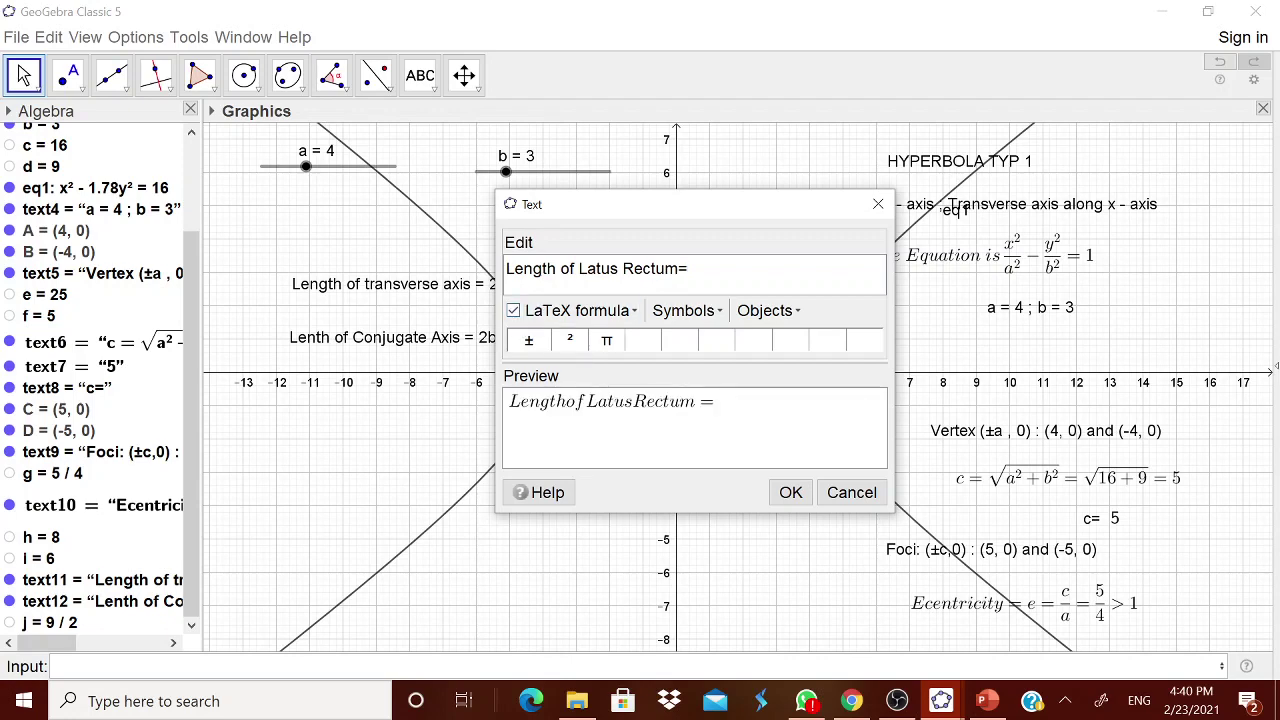
left_click(557, 313)
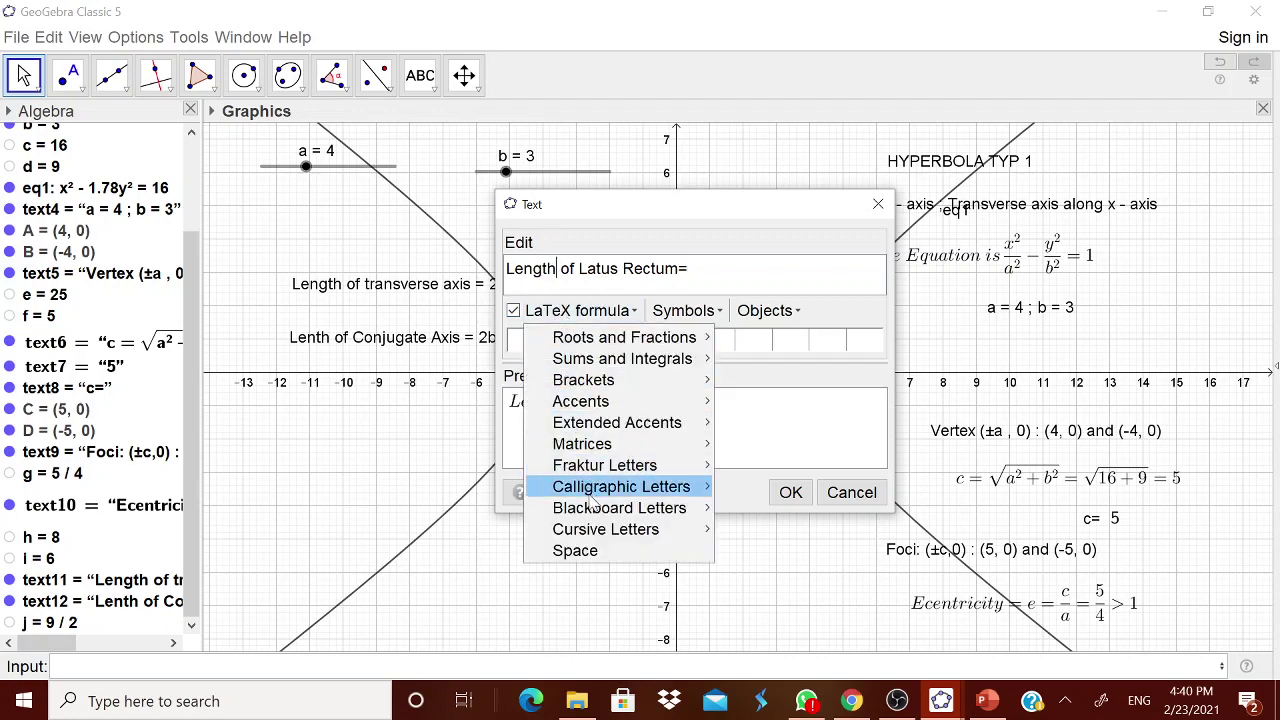
left_click(571, 548)
left_click(598, 268)
left_click(577, 311)
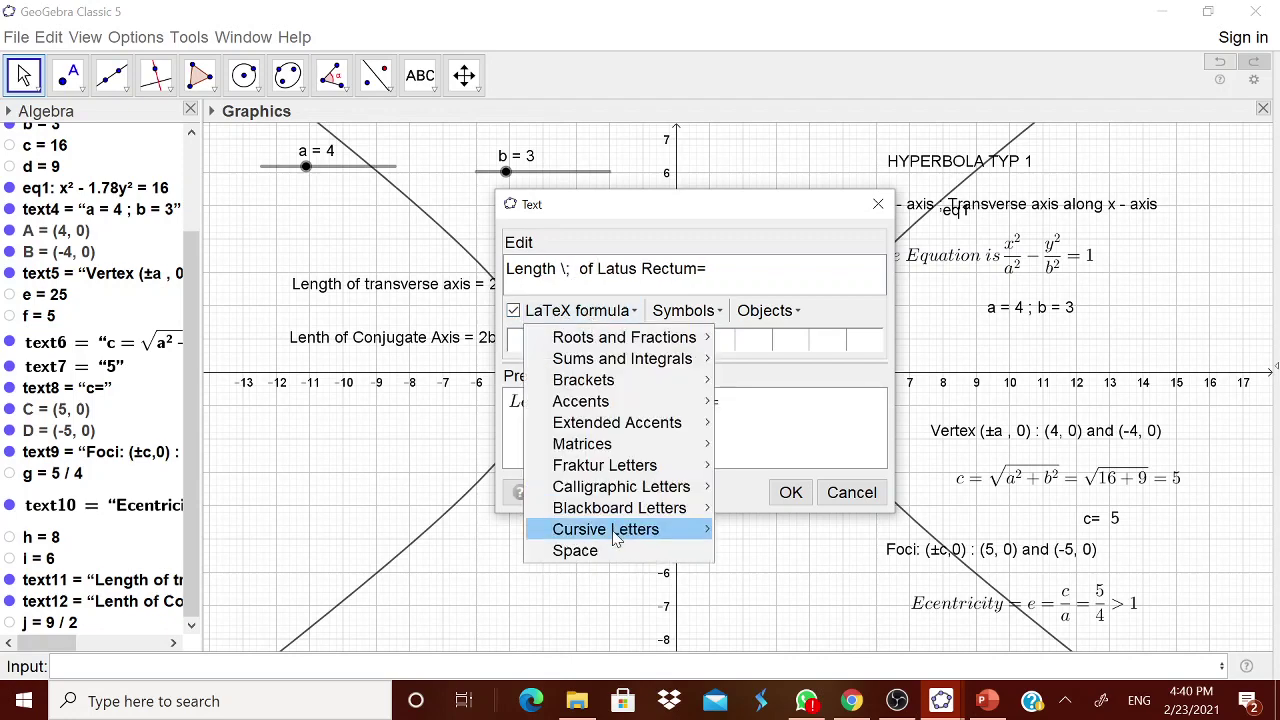
left_click(571, 548)
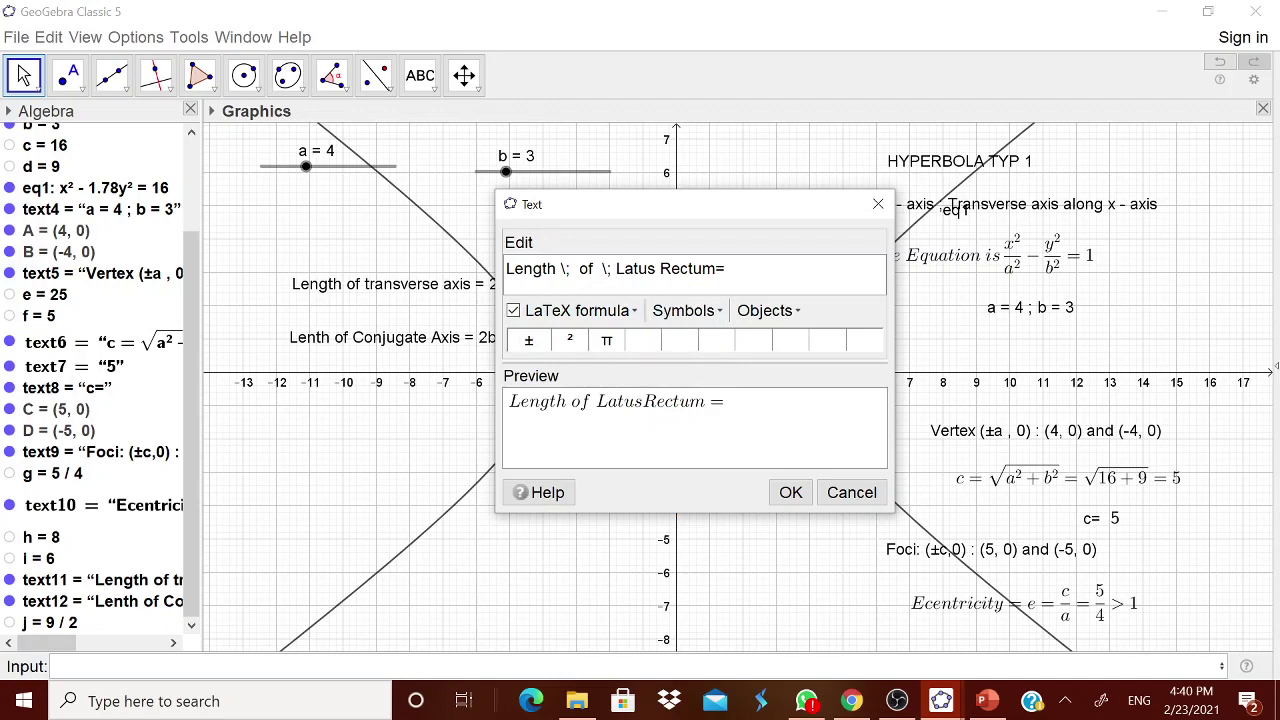
- Append a LaTeX fraction with numerator 2b² and denominator a, followed by an equals sign
left_click(605, 312)
mouse_move(604, 345)
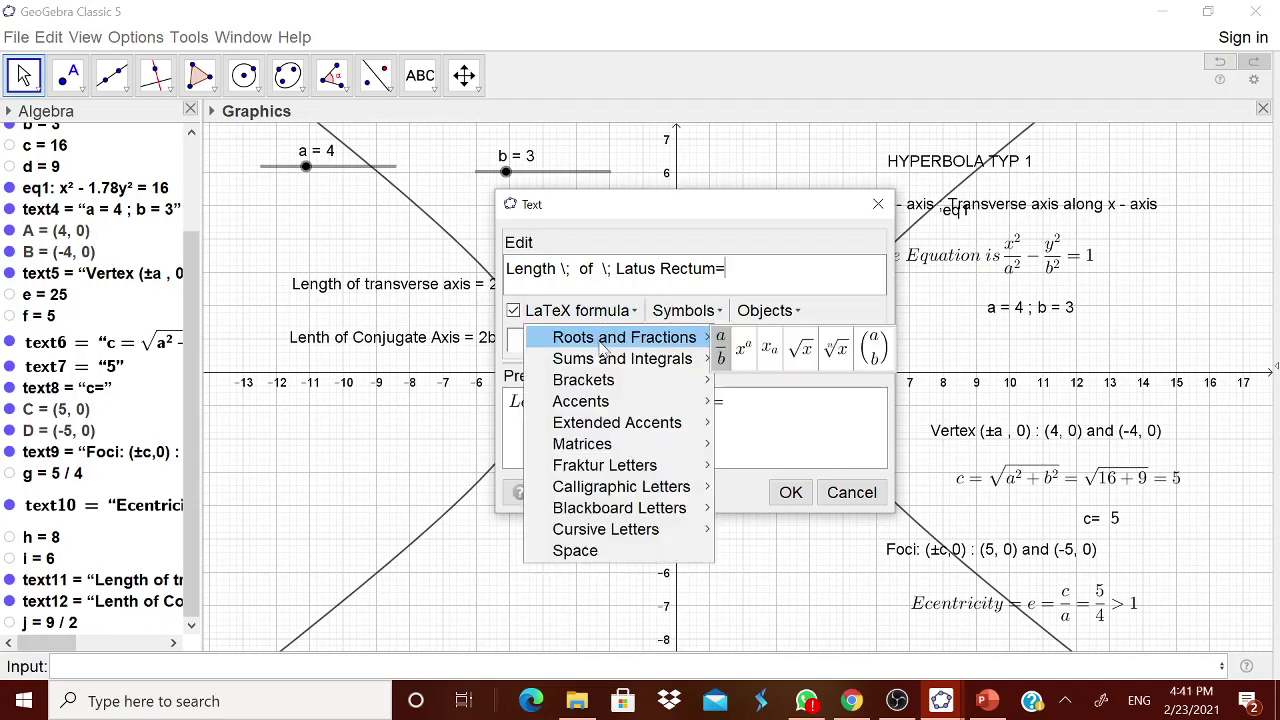
left_click(728, 354)
left_click(760, 268)
key("Delete")
type("2")
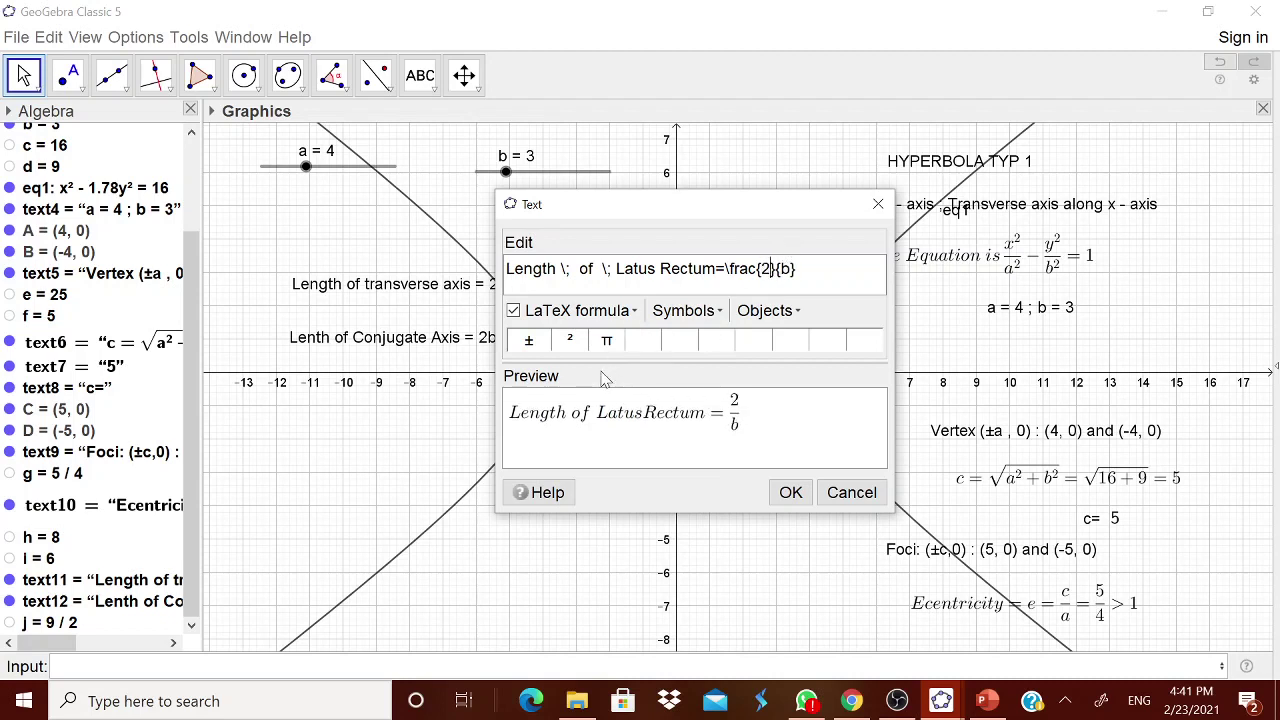
type("b")
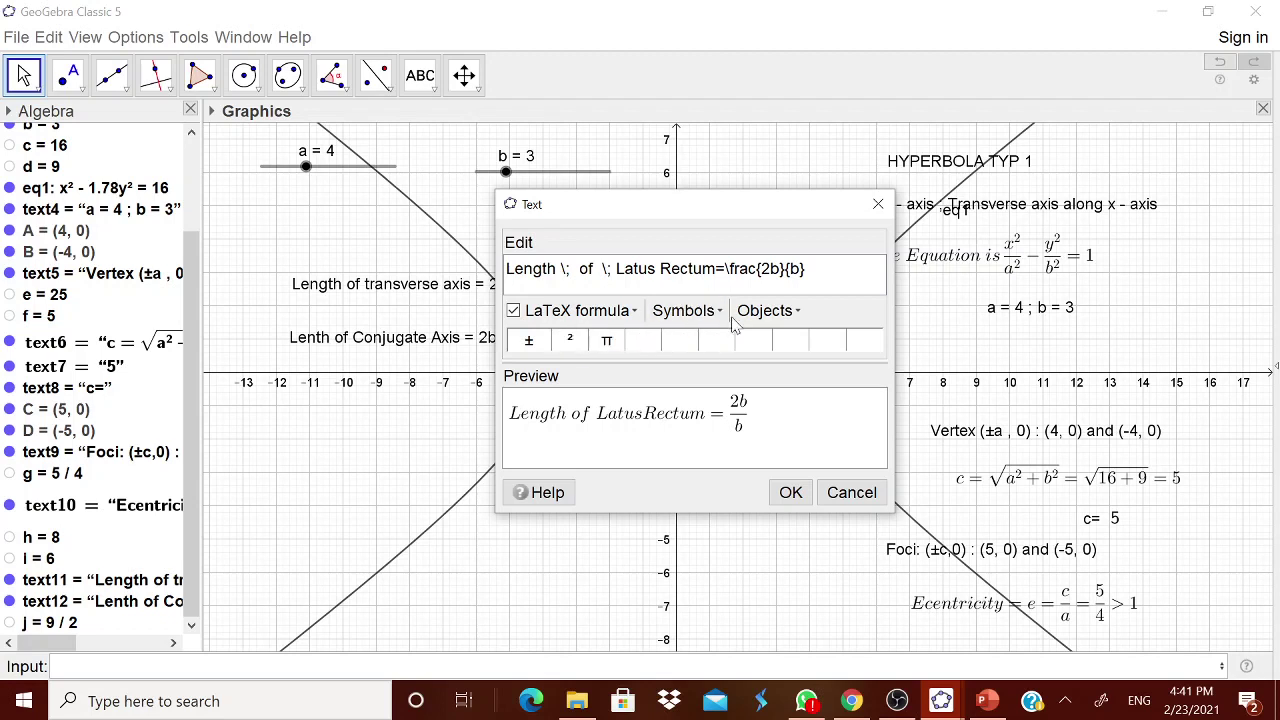
left_click(569, 340)
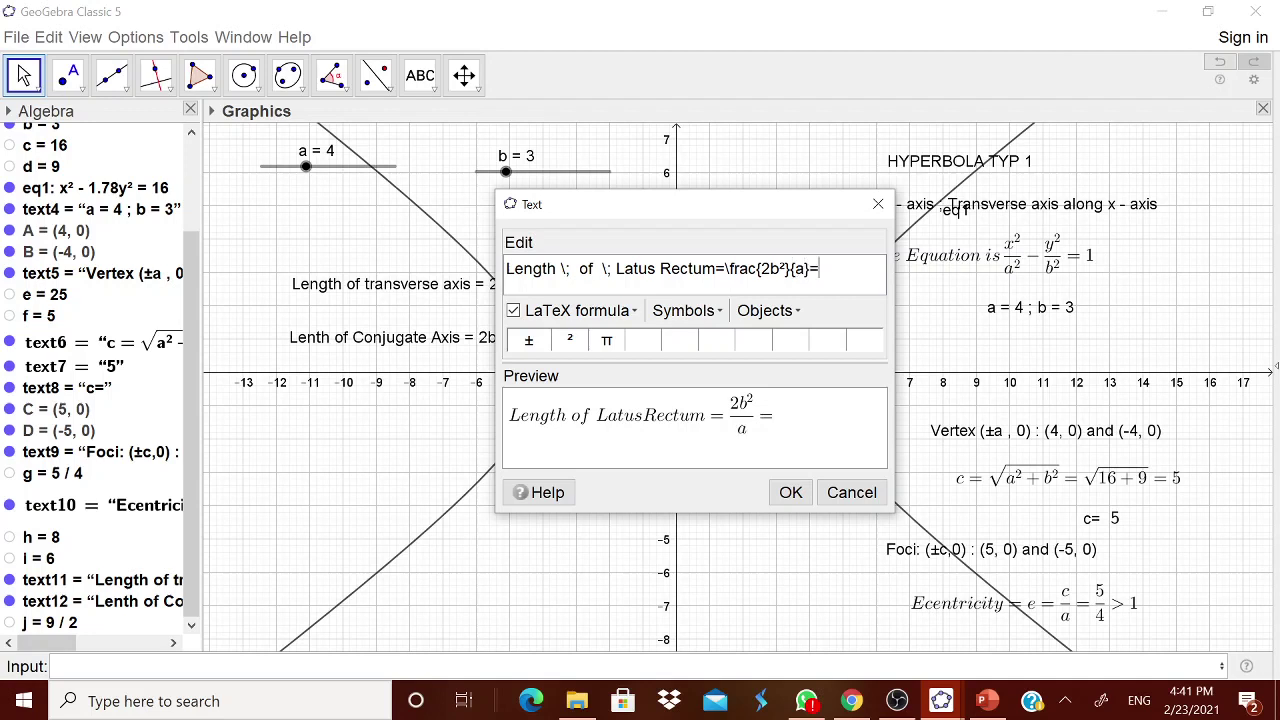
- Complete the latus rectum text with the linked object j
left_click(765, 310)
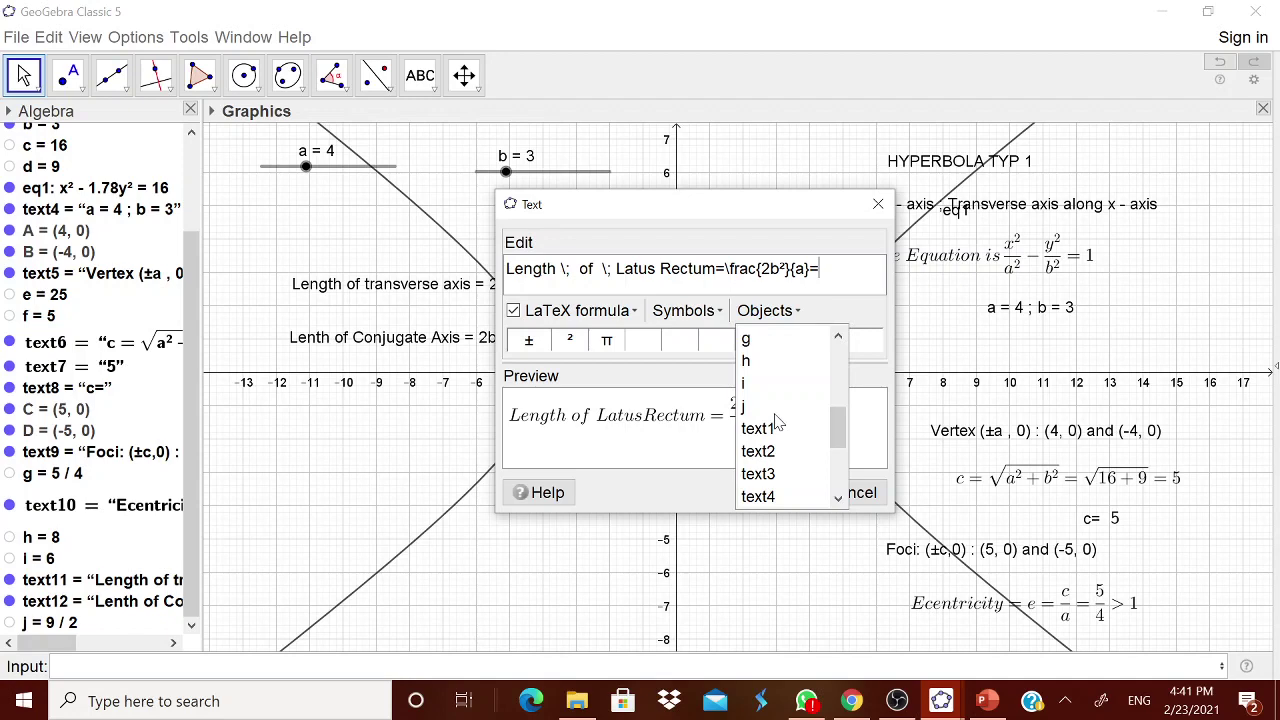
left_click(780, 410)
left_click(790, 492)
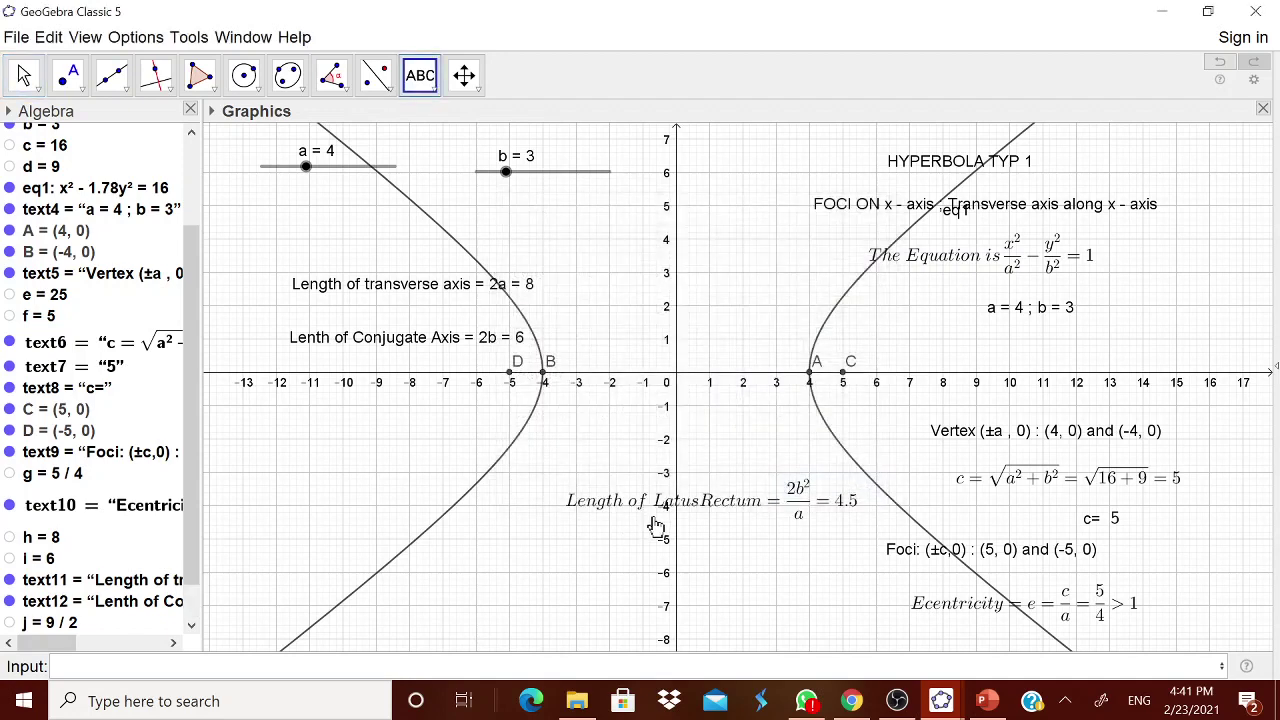
- Place the latus rectum text under the conjugate axis text near y = -3.5, and set slider a to 6
left_click_drag(541, 525, 360, 505)
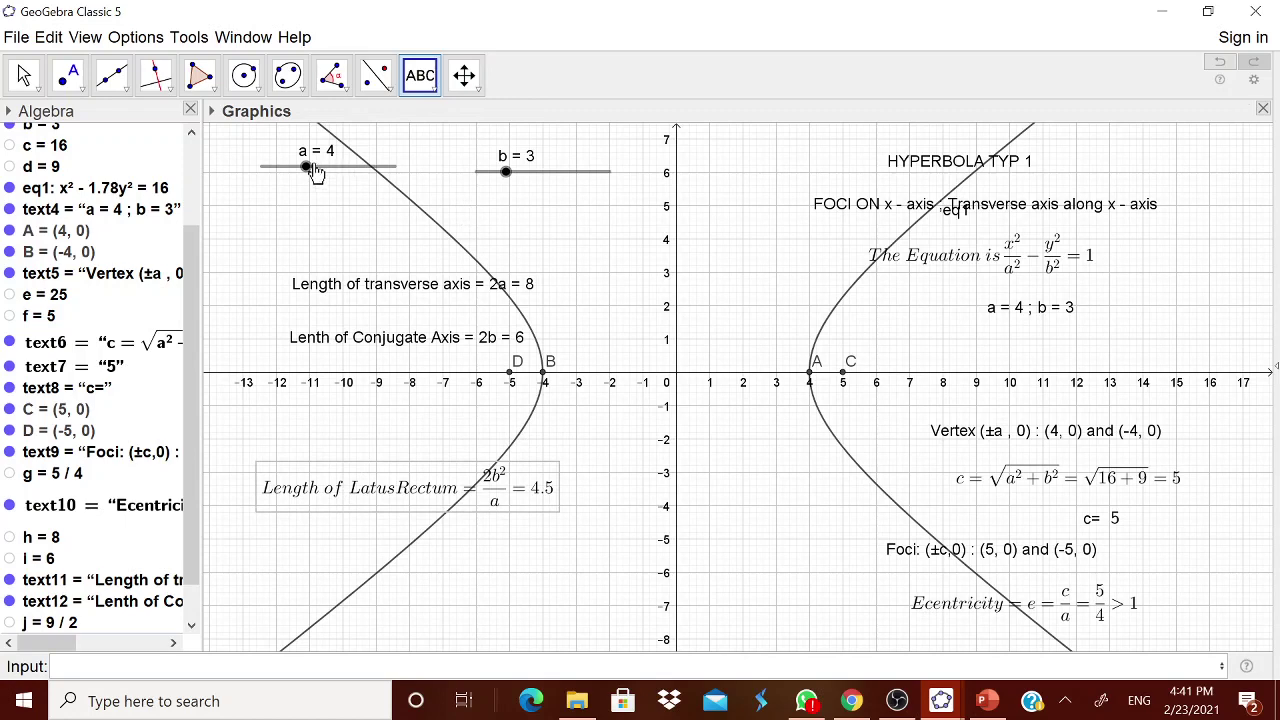
key("Escape")
left_click_drag(310, 172, 333, 189)
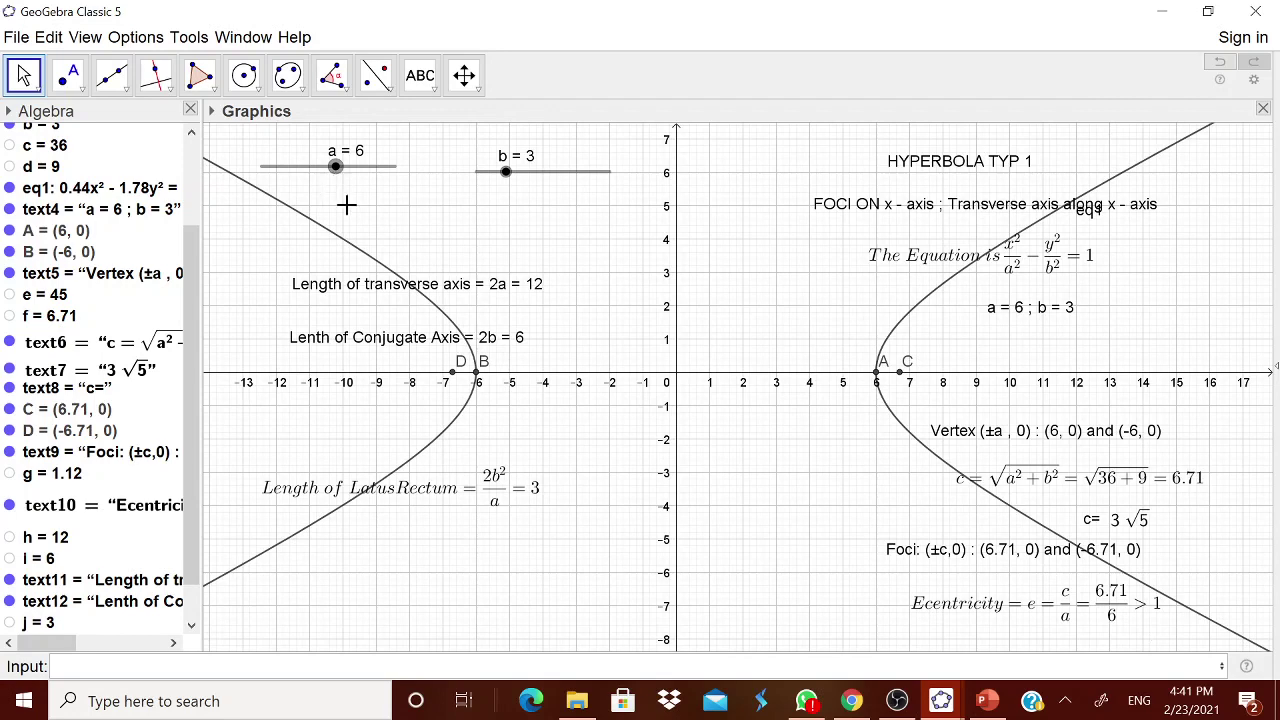
- Start a new text near the hyperbola's right branch, just above the x-axis, with the word "The"
left_click(422, 80)
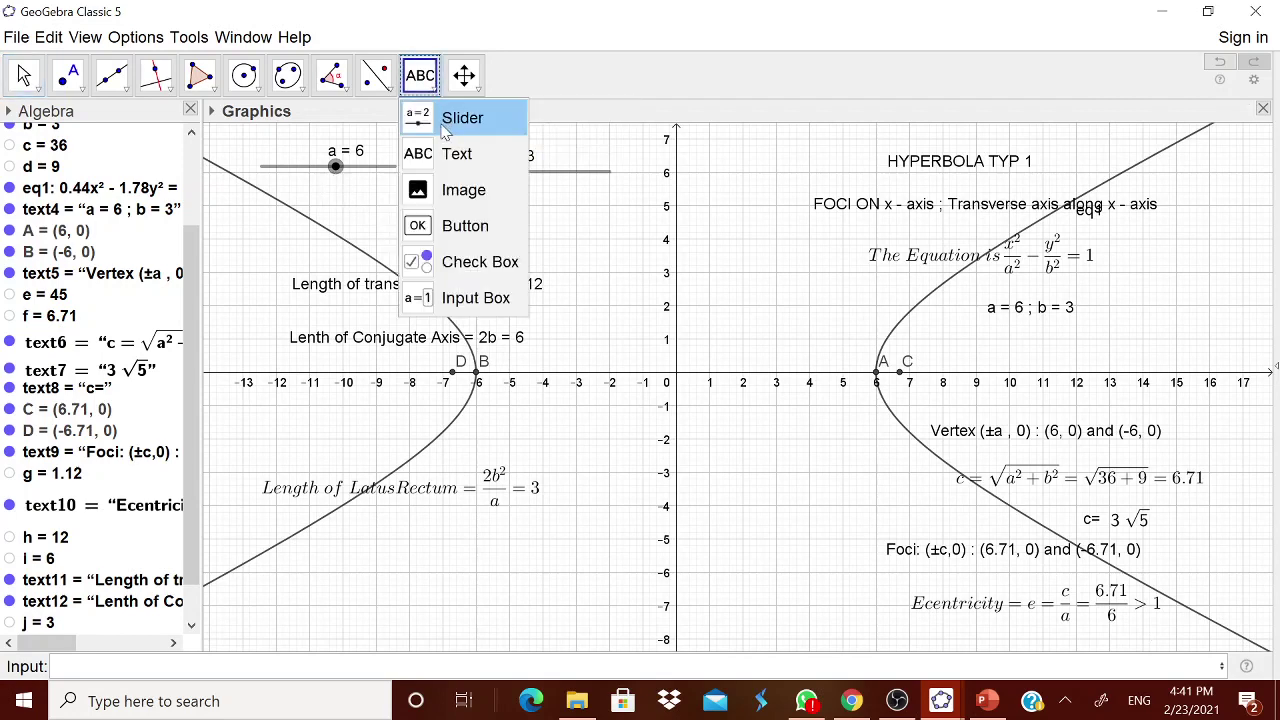
left_click(452, 154)
left_click(815, 314)
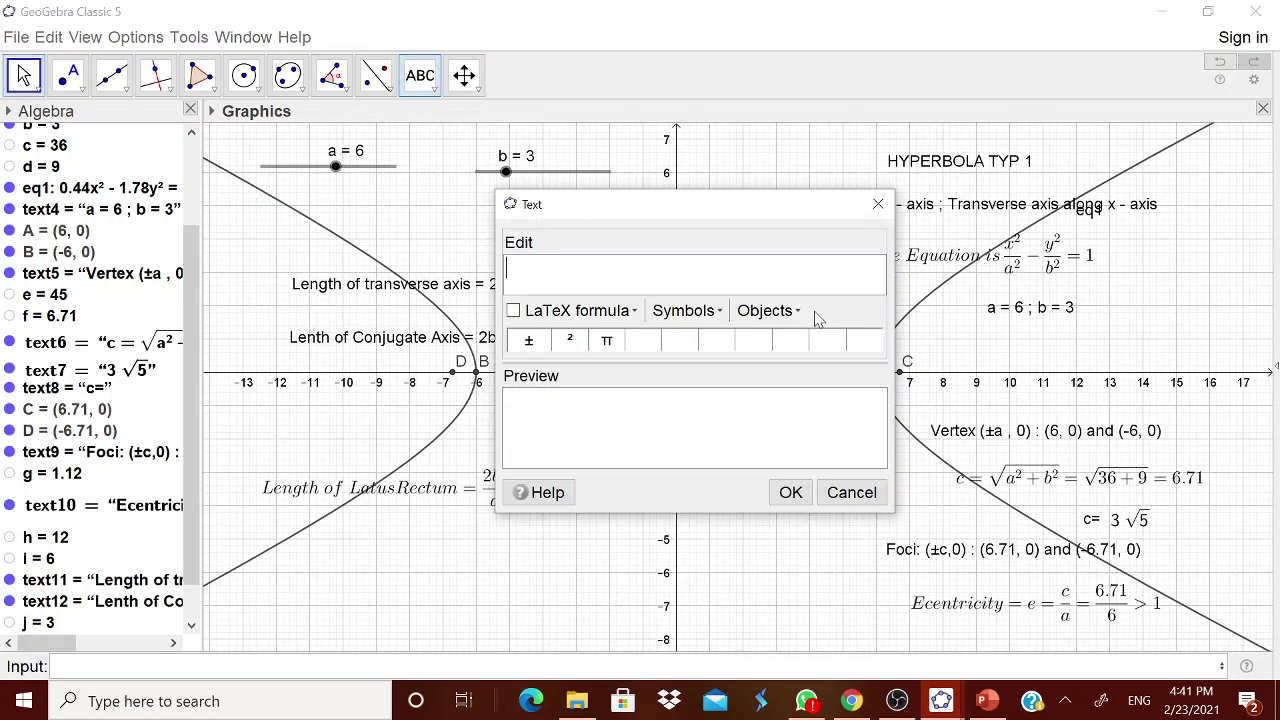
type("The hyper")
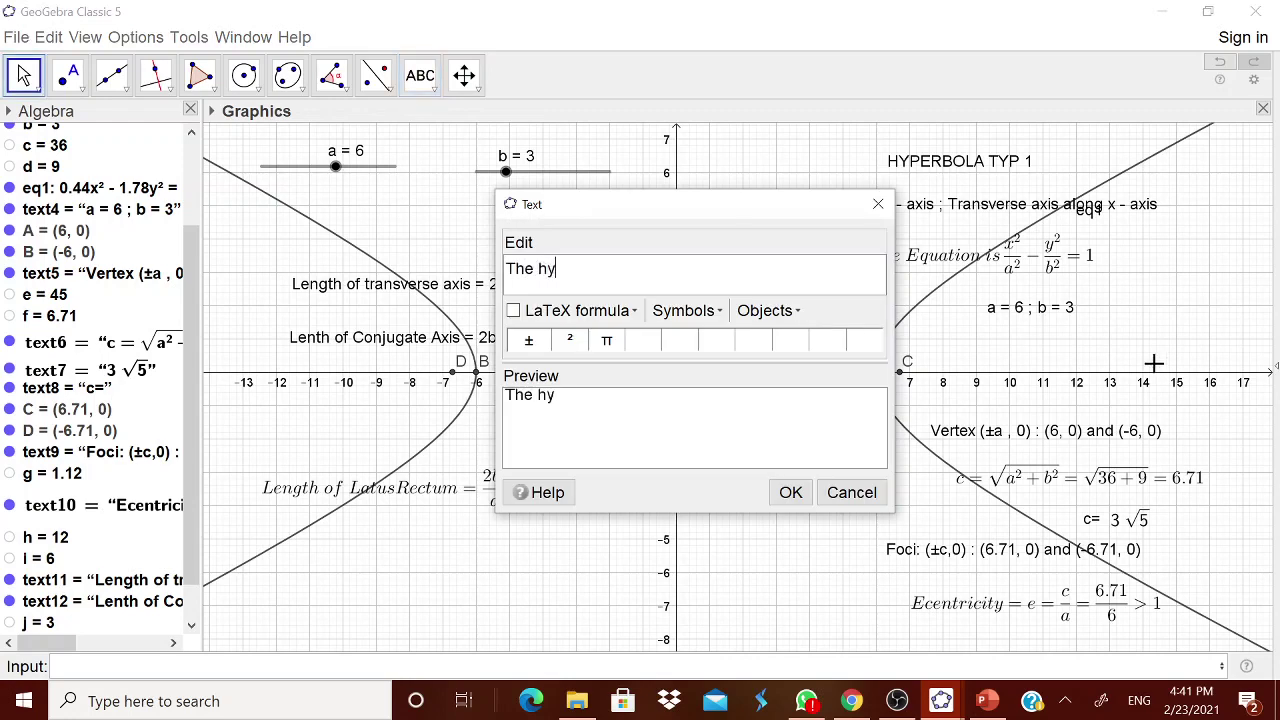
key("BackSpace")
key("BackSpace")
key("BackSpace")
key("BackSpace")
key("BackSpace")
- Make the text a LaTeX formula and extend it to read "The Hyperbola is:" with LaTeX spaces between the words
left_click(580, 311)
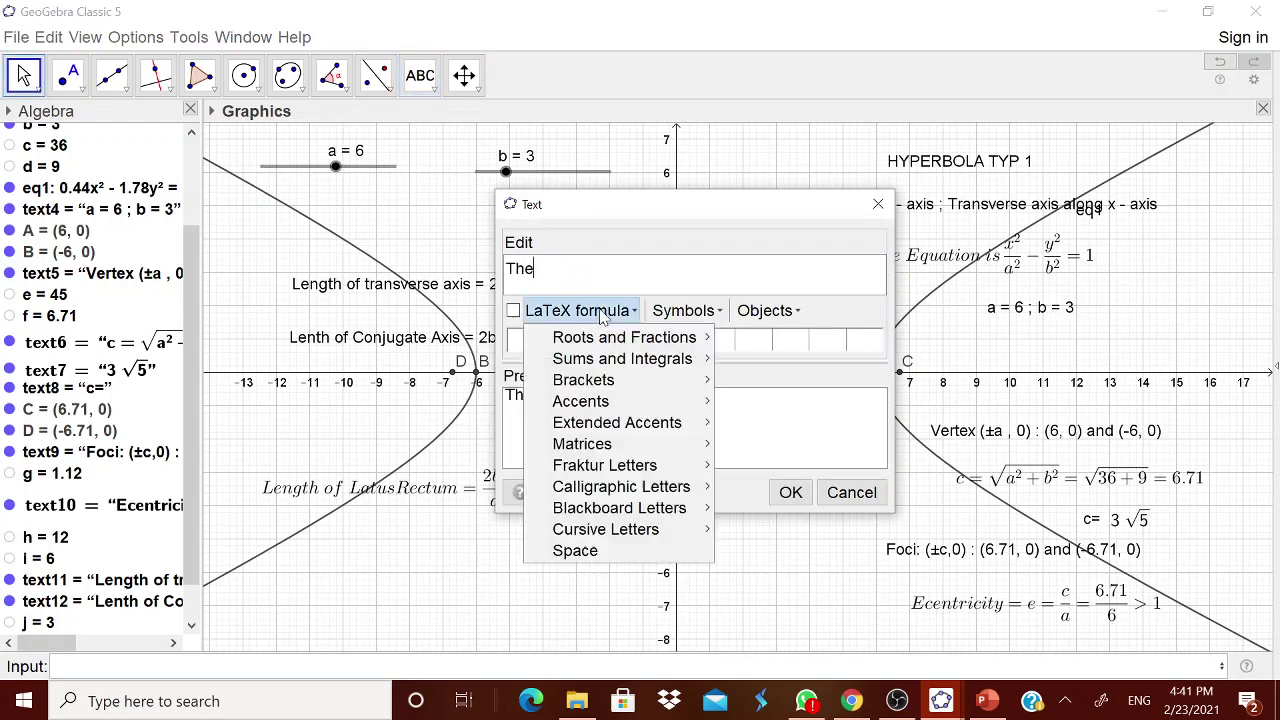
left_click(592, 554)
key("BackSpace")
type("Hyperbola")
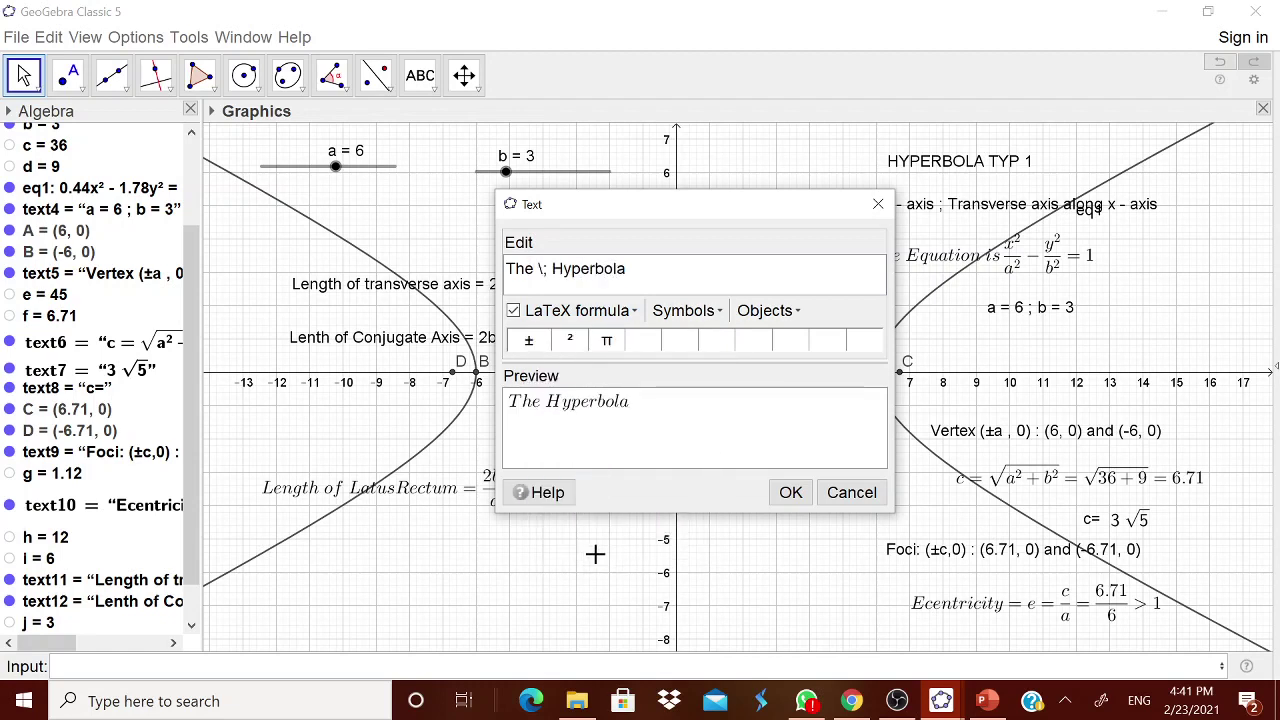
left_click(586, 315)
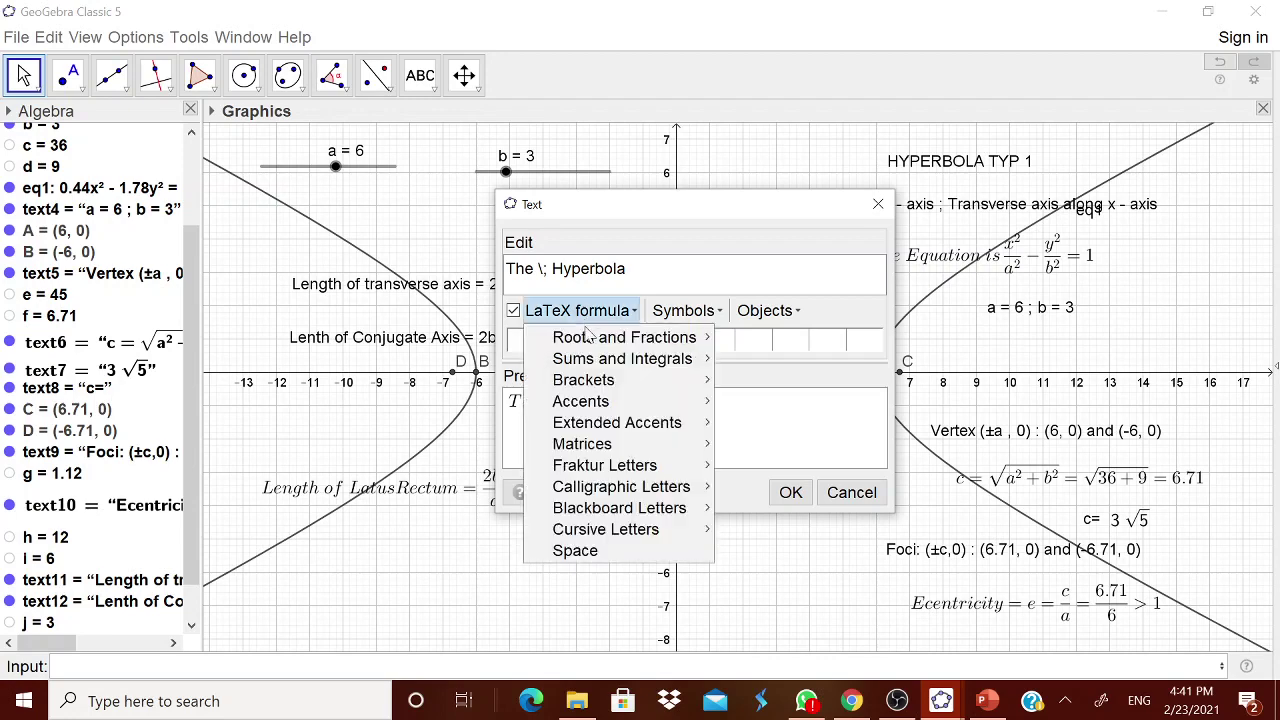
left_click(573, 549)
type("is:")
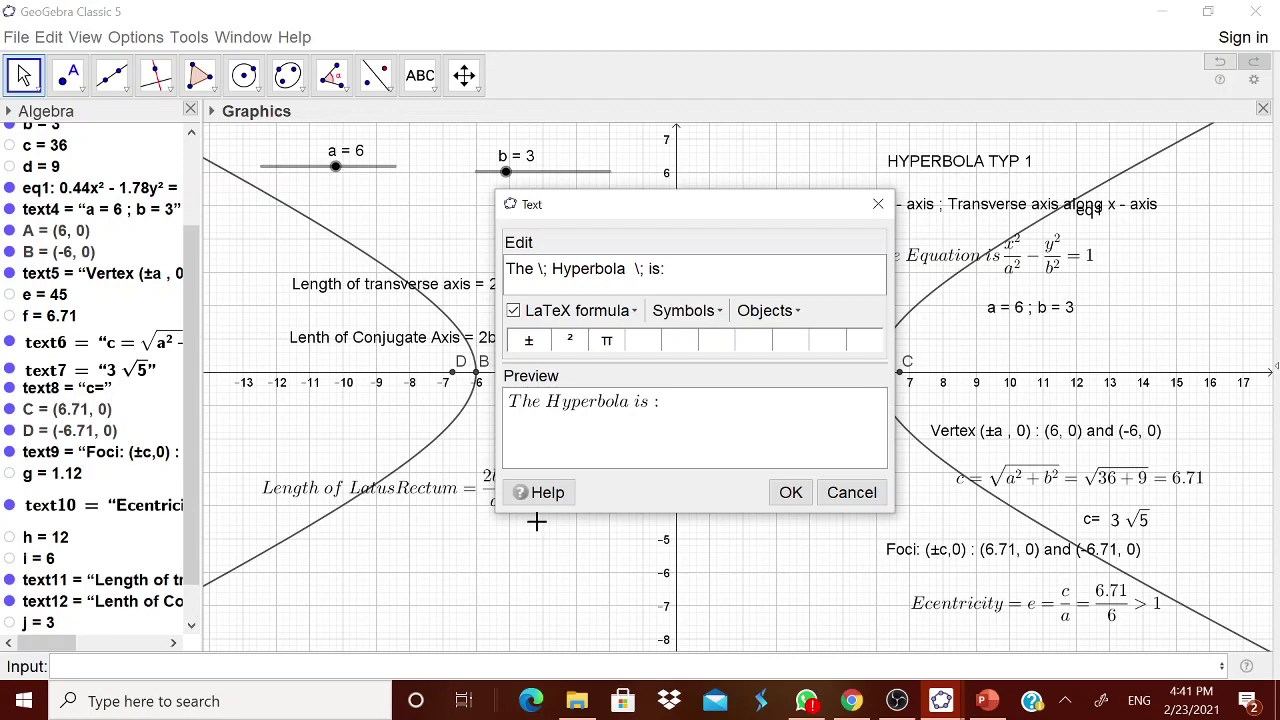
- Append a LaTeX fraction after "is:" and set its numerator to x²
left_click(590, 311)
mouse_move(624, 341)
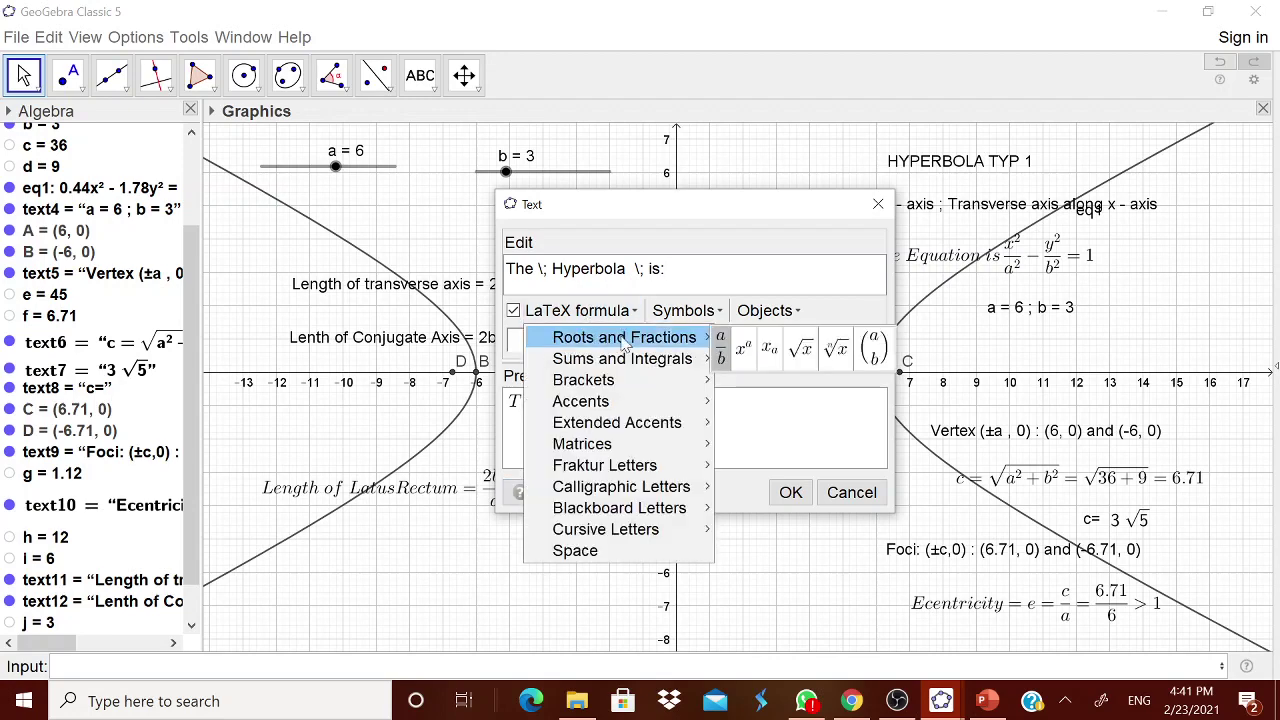
left_click(720, 348)
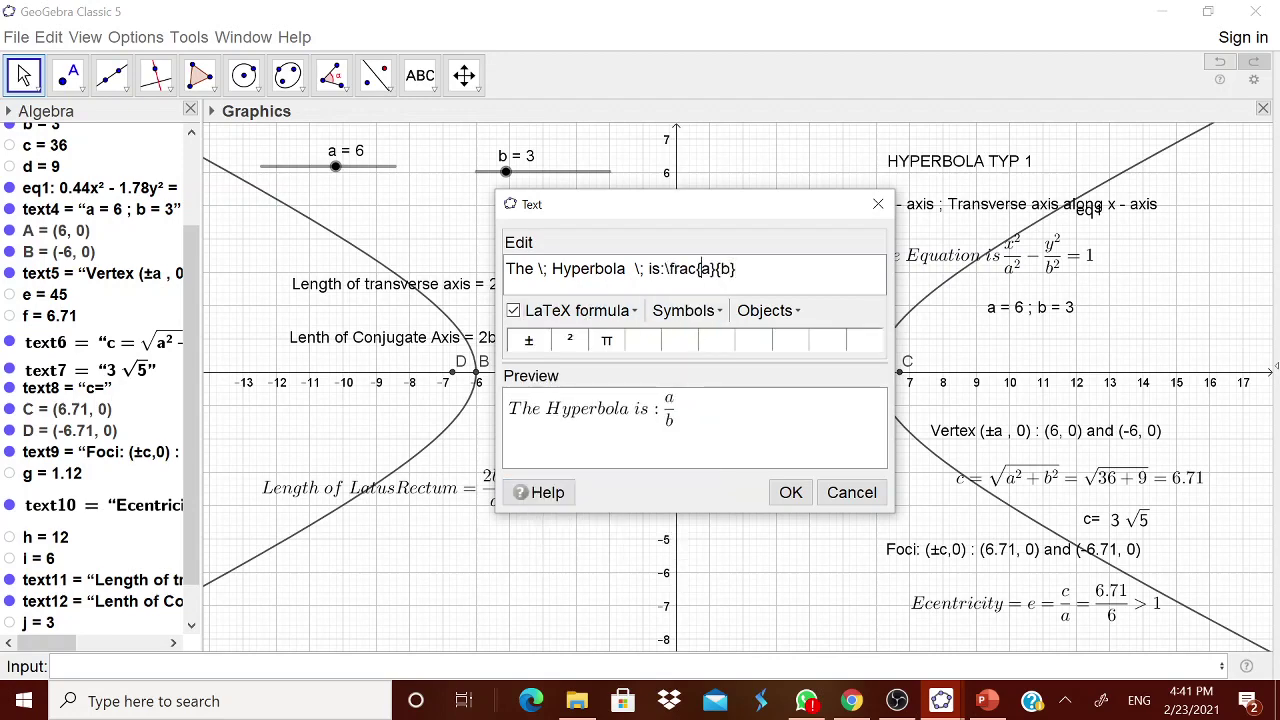
type("x")
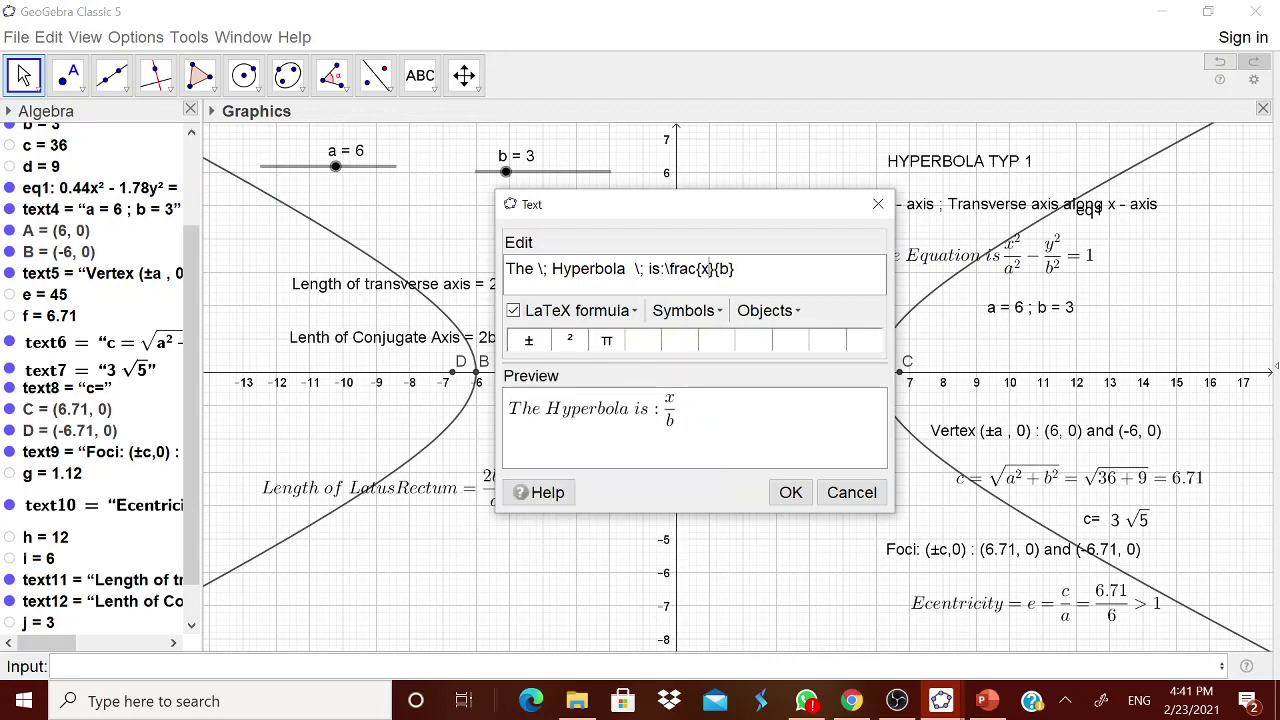
left_click(570, 341)
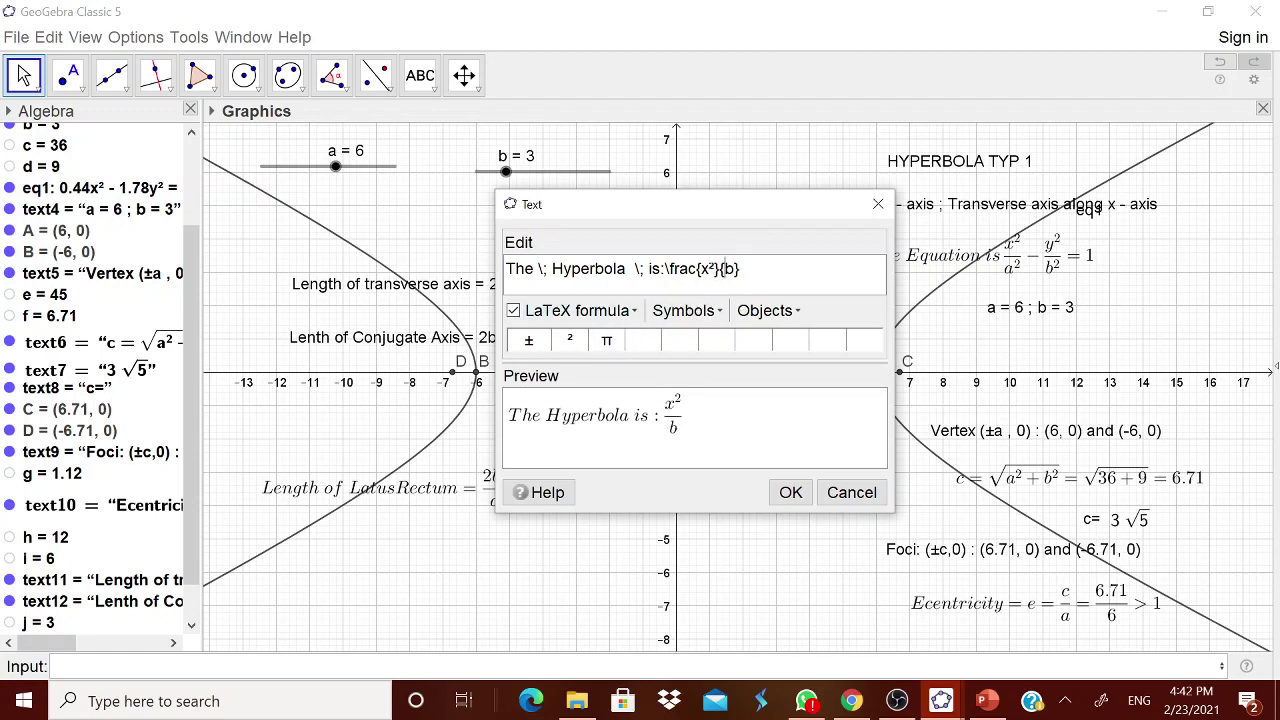
left_click_drag(191, 272, 191, 240)
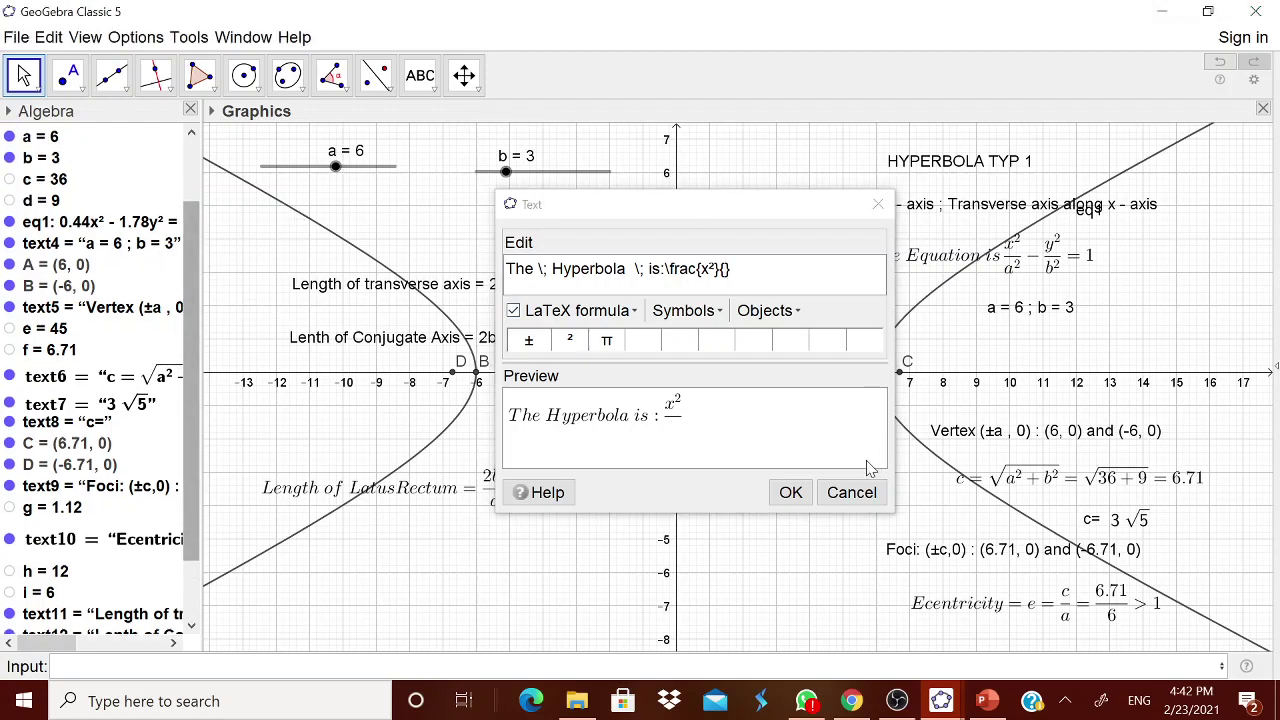
type("c")
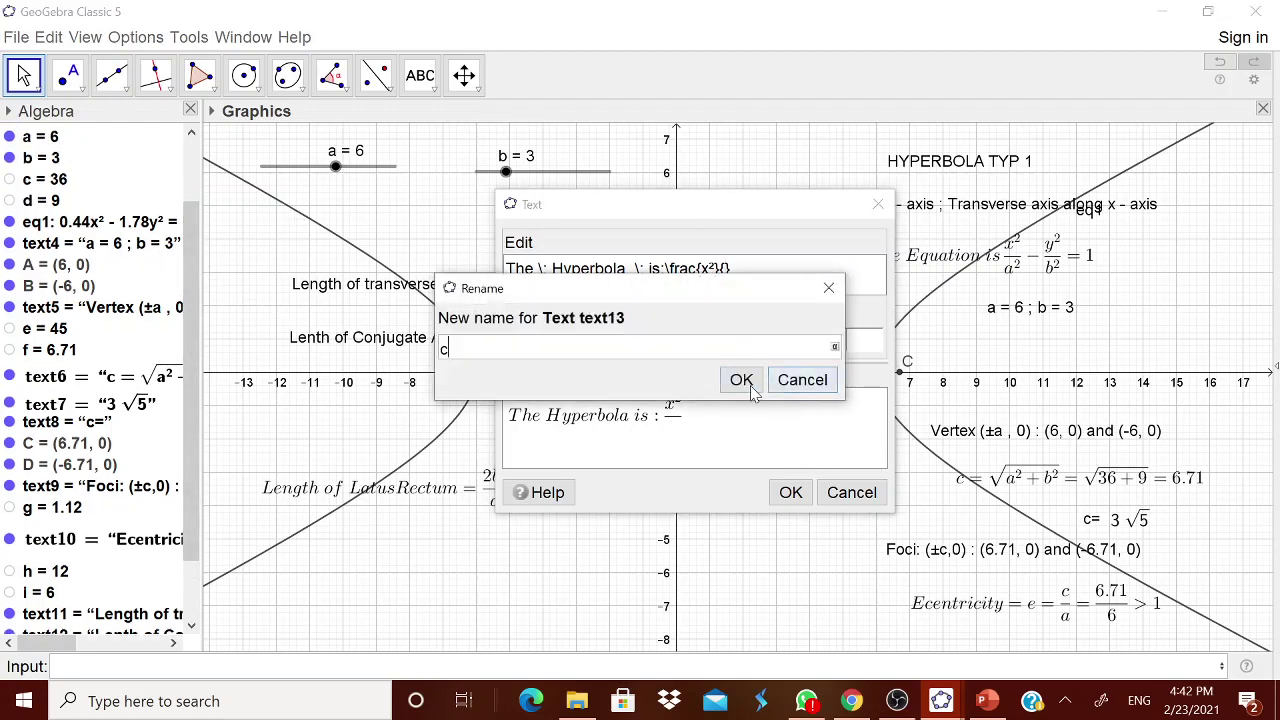
left_click(802, 380)
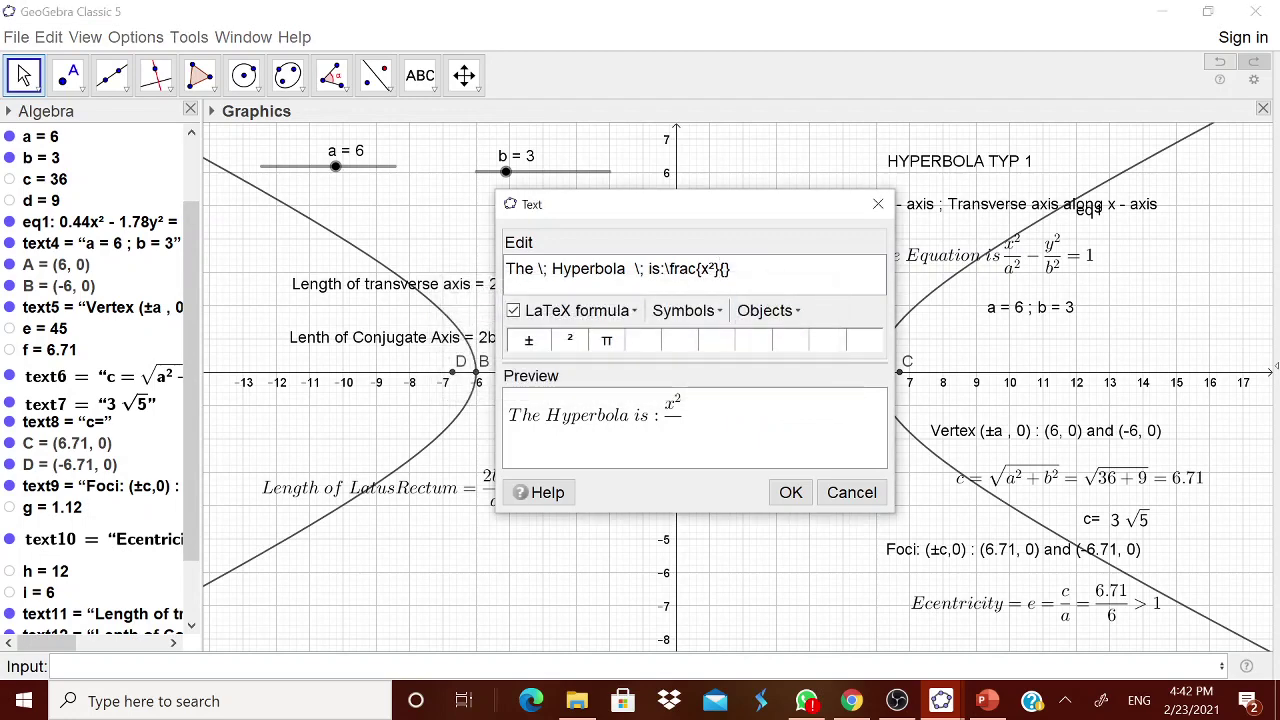
- Insert the linked object c as the denominator under x² and add a minus sign after the fraction
left_click(768, 310)
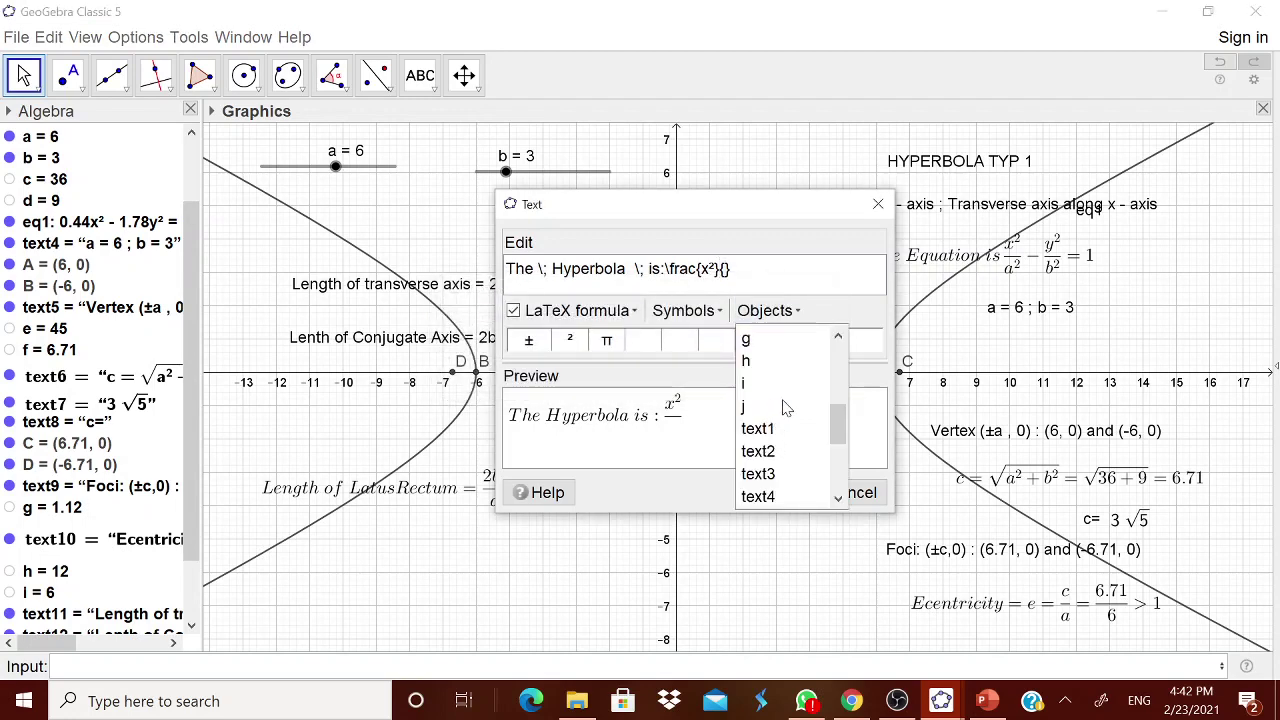
scroll(840, 420, "up", 1)
scroll(840, 409, "up", 2)
left_click(756, 429)
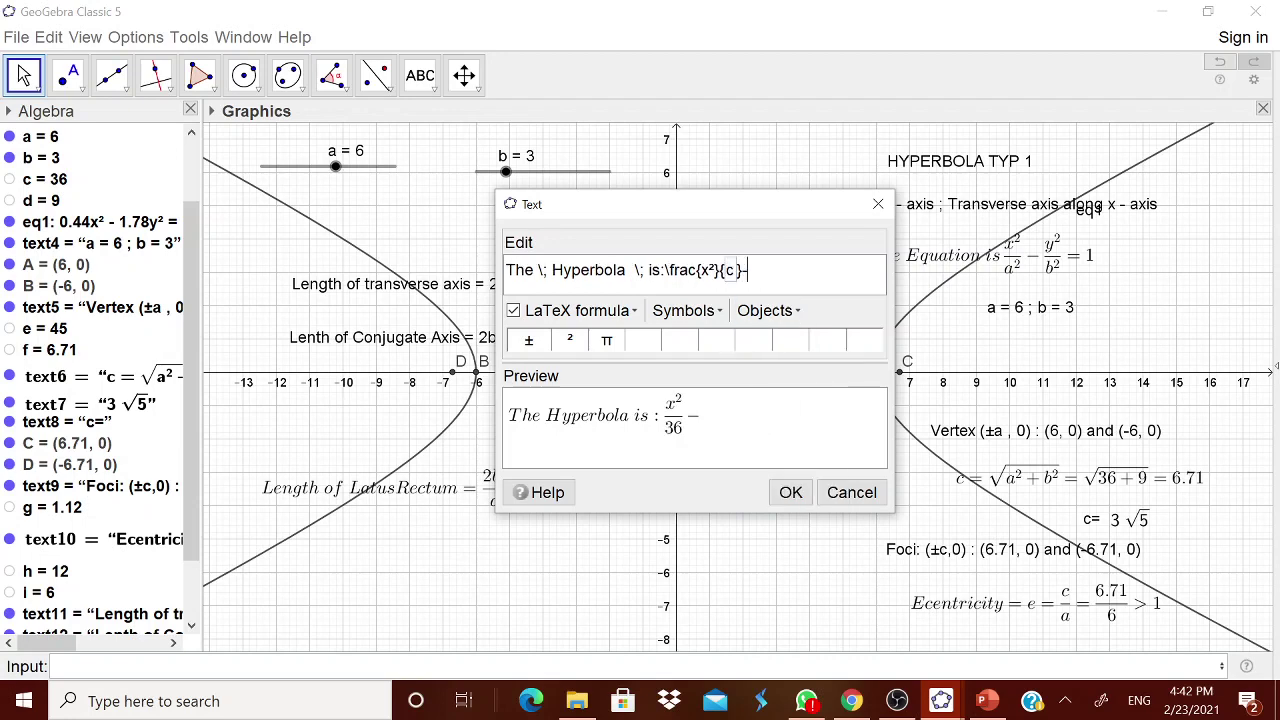
- Append a second LaTeX fraction after the minus sign and set its numerator to y²
left_click(575, 311)
mouse_move(614, 340)
left_click(727, 347)
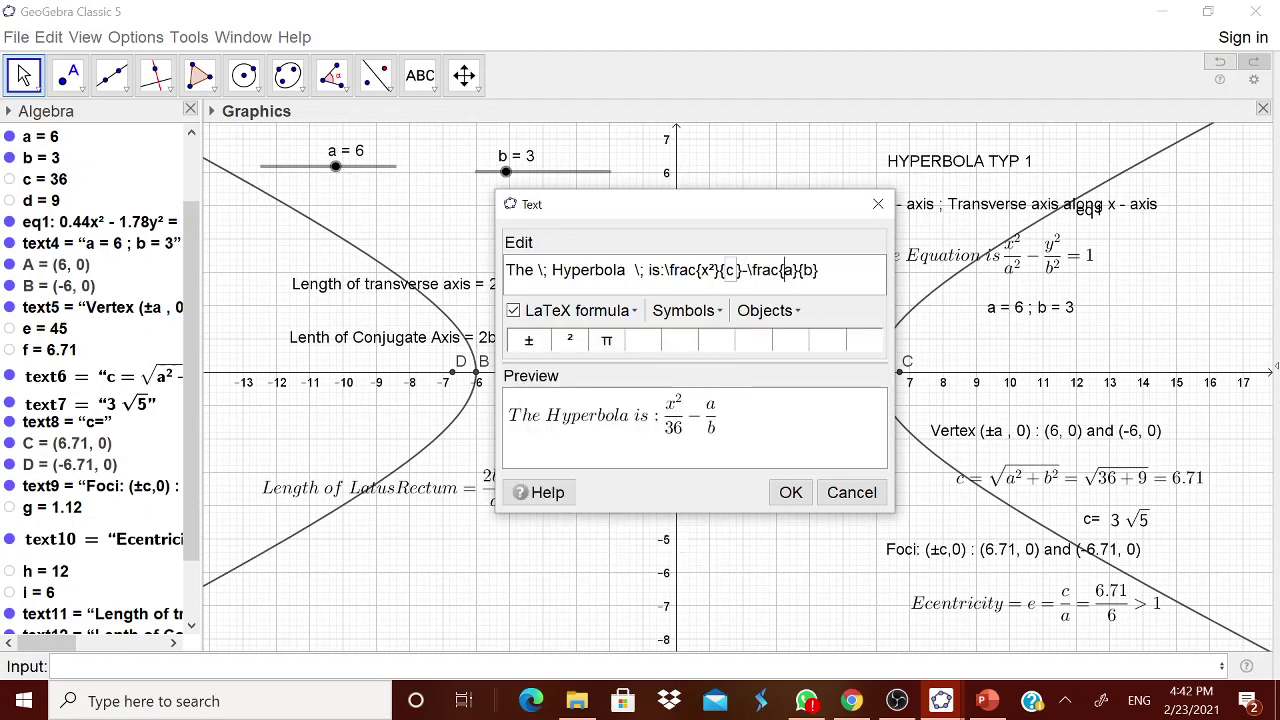
left_click(792, 270)
key("BackSpace")
type("y")
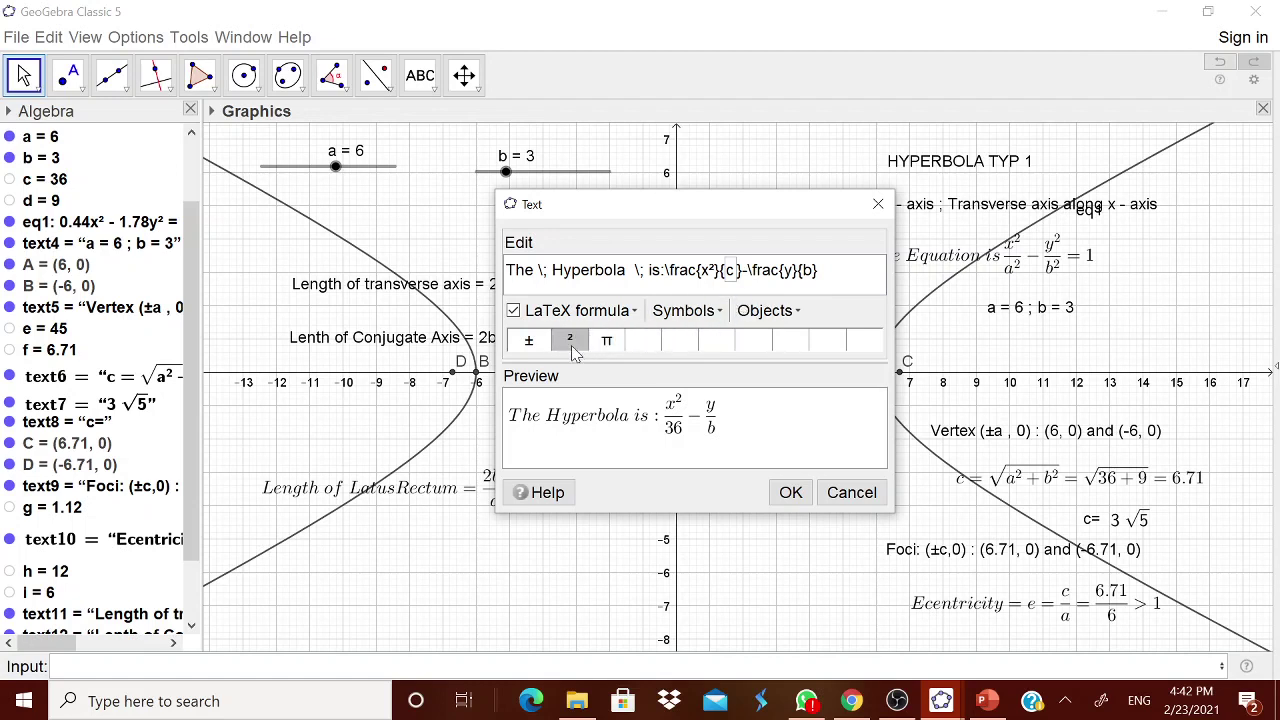
key("shift+Left")
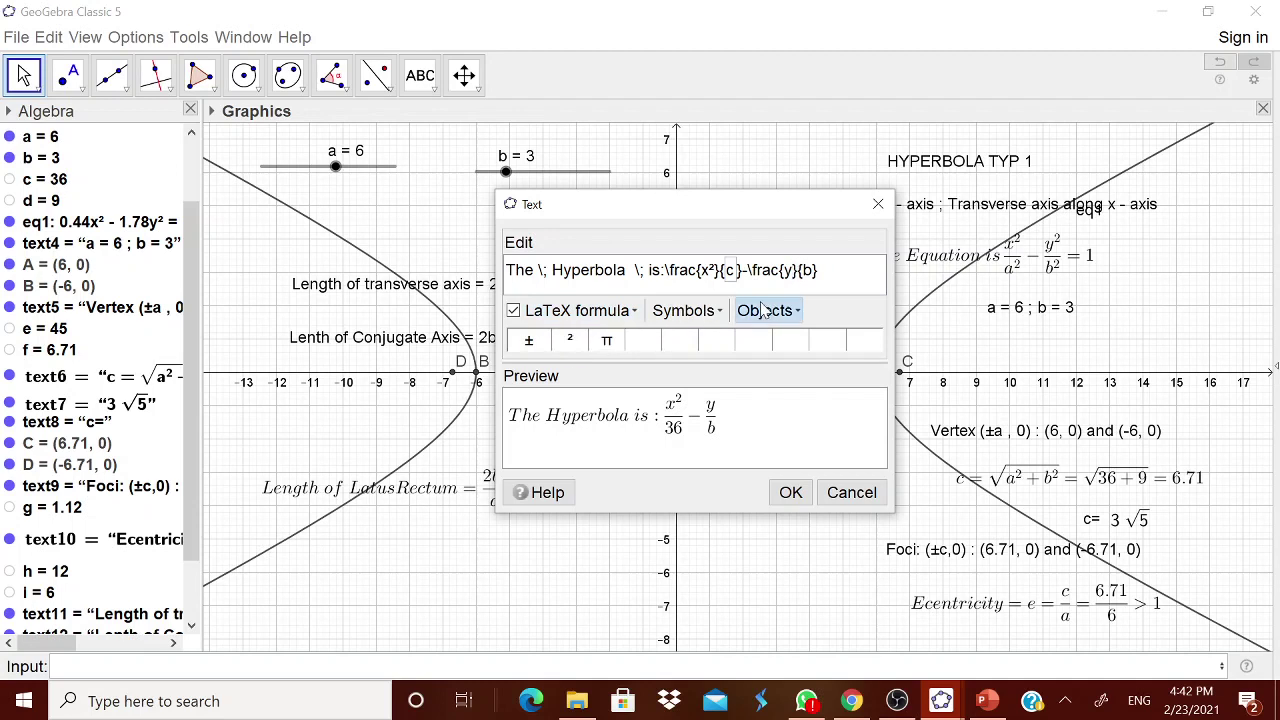
left_click(562, 343)
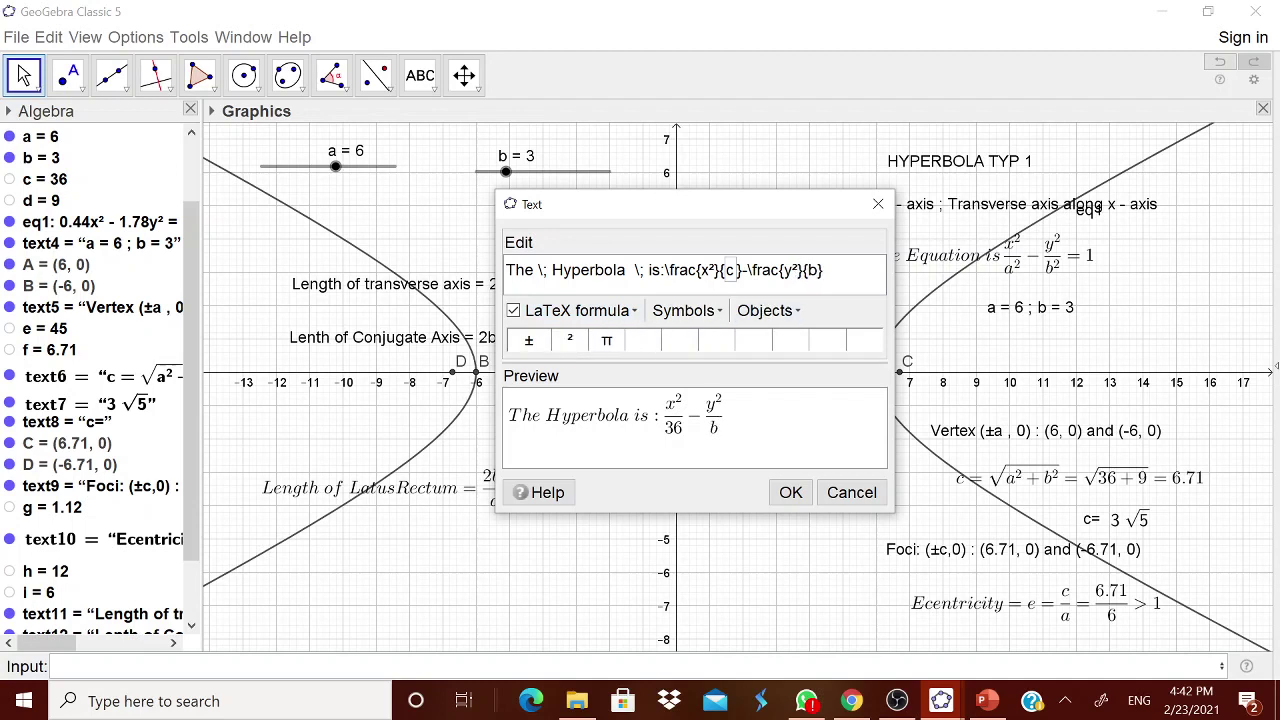
- Insert the linked object d as the denominator under y², end the formula with "= 9" and finish the text
left_click(797, 311)
left_click(764, 456)
left_click(791, 491)
- Place the "The Hyperbola is" text directly under the "The Equation is" text, with the a and b values text below it
left_click_drag(1002, 350, 915, 310)
left_click_drag(1041, 309, 1036, 354)
left_click(1052, 329)
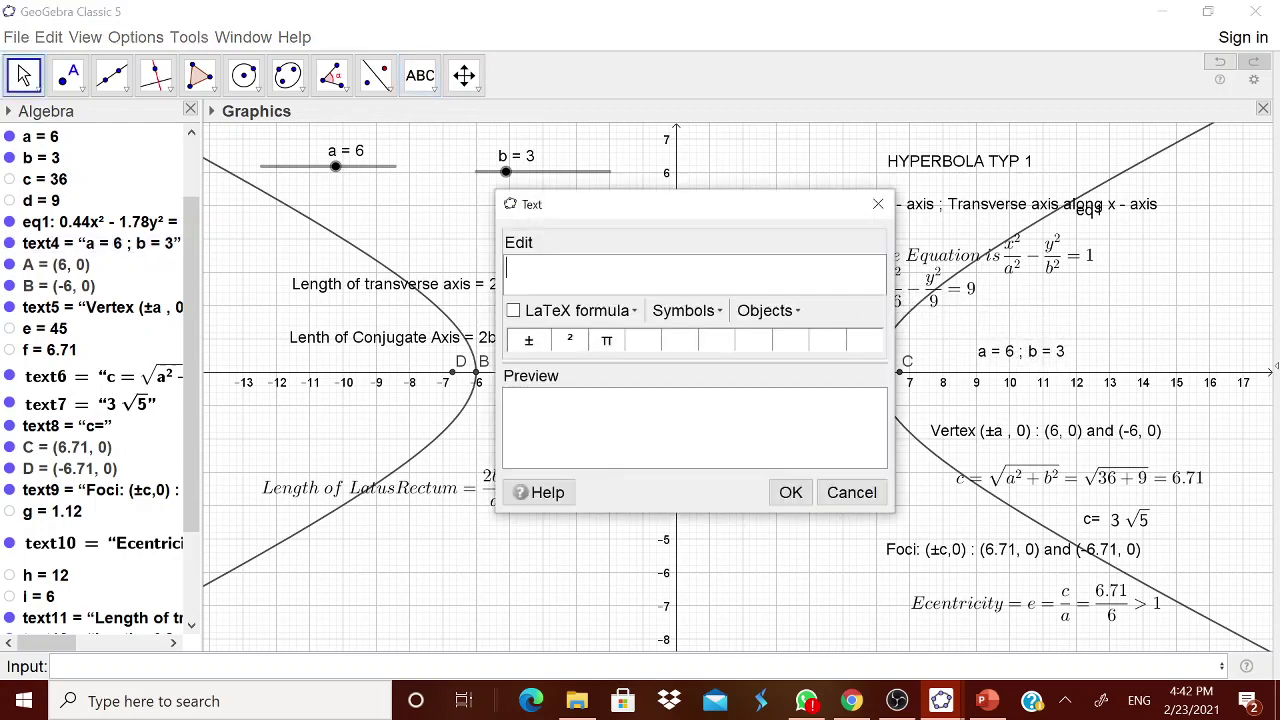
left_click(845, 492)
left_click_drag(893, 308, 1047, 324)
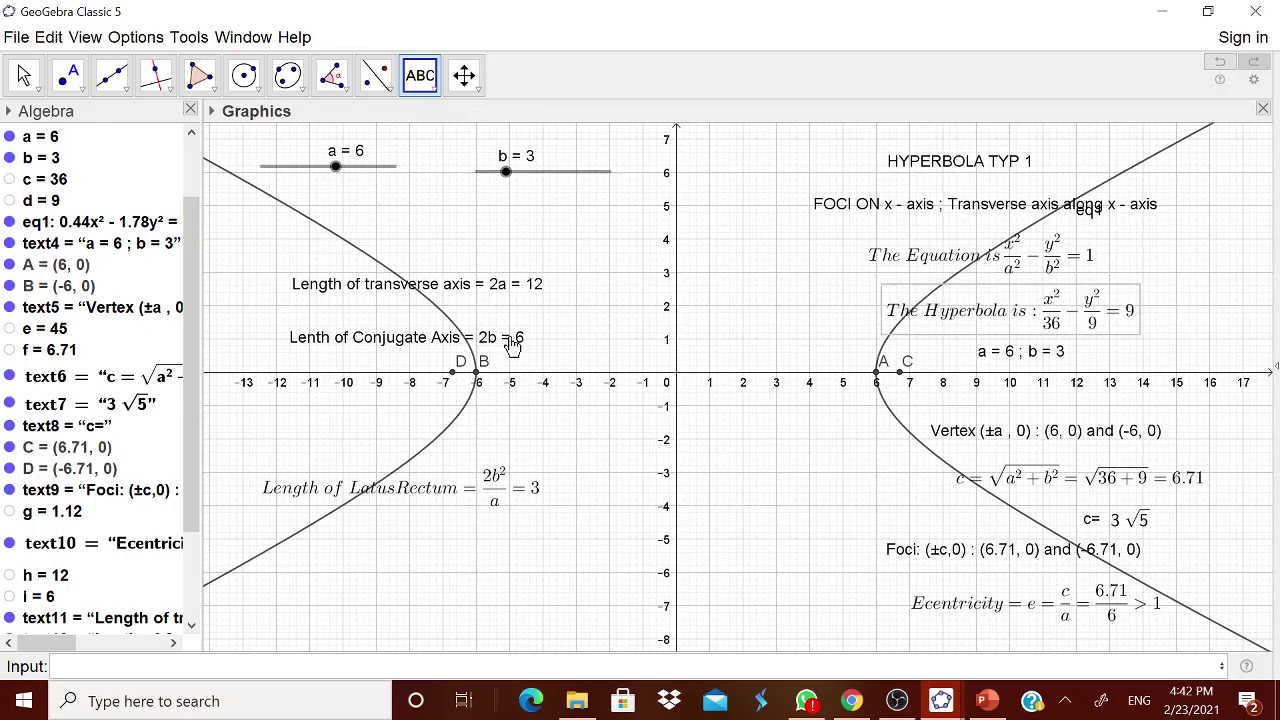
- Test the linked texts by setting slider a to 7 and slider b to 3
key("Escape")
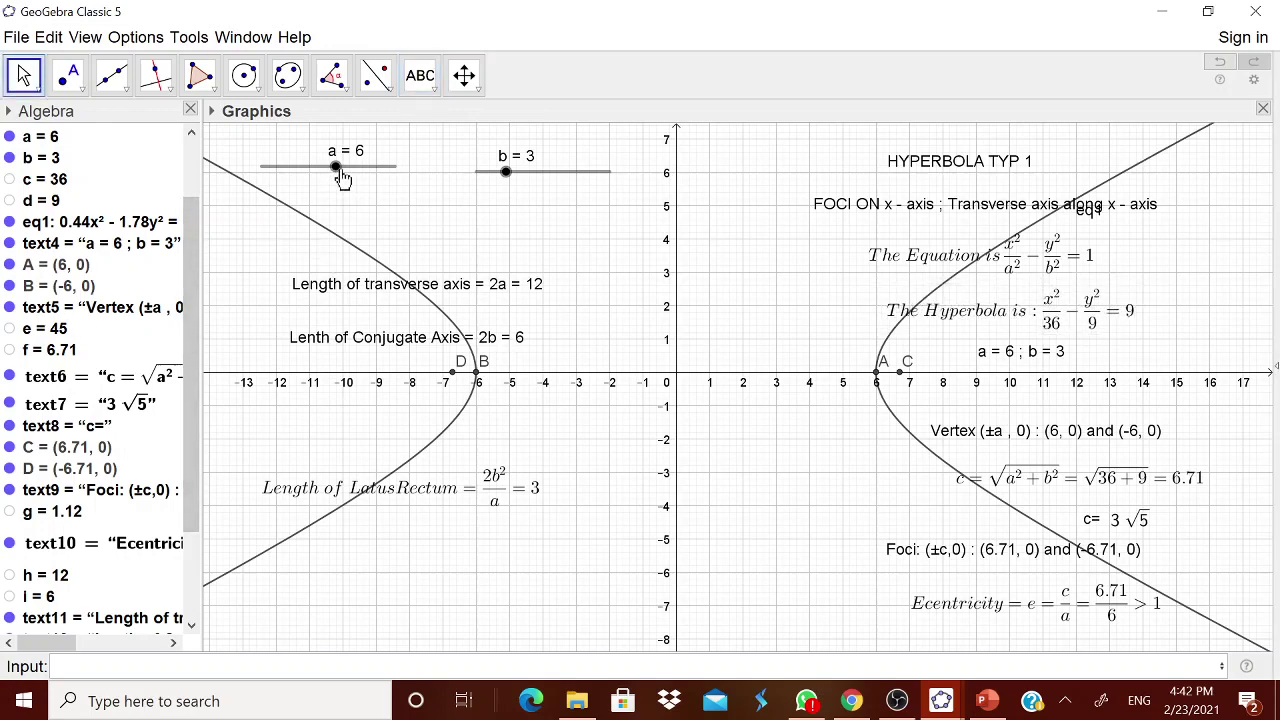
left_click_drag(343, 177, 353, 181)
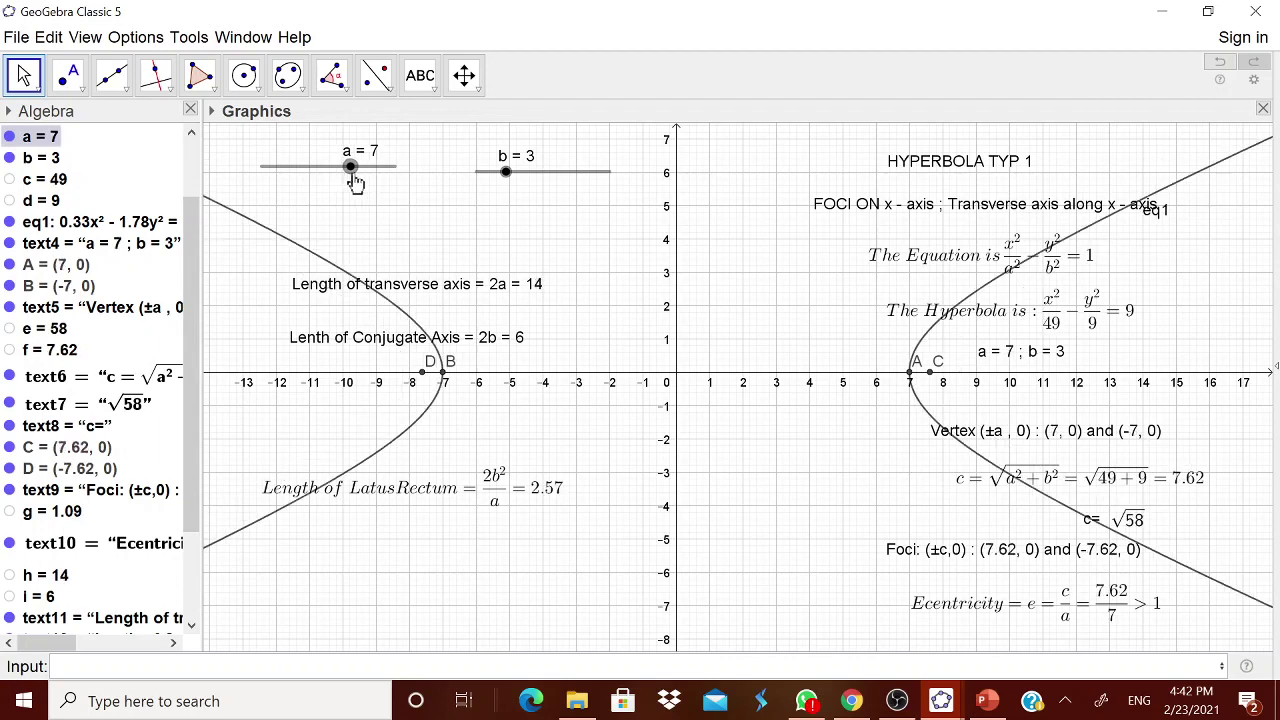
left_click_drag(507, 172, 513, 209)
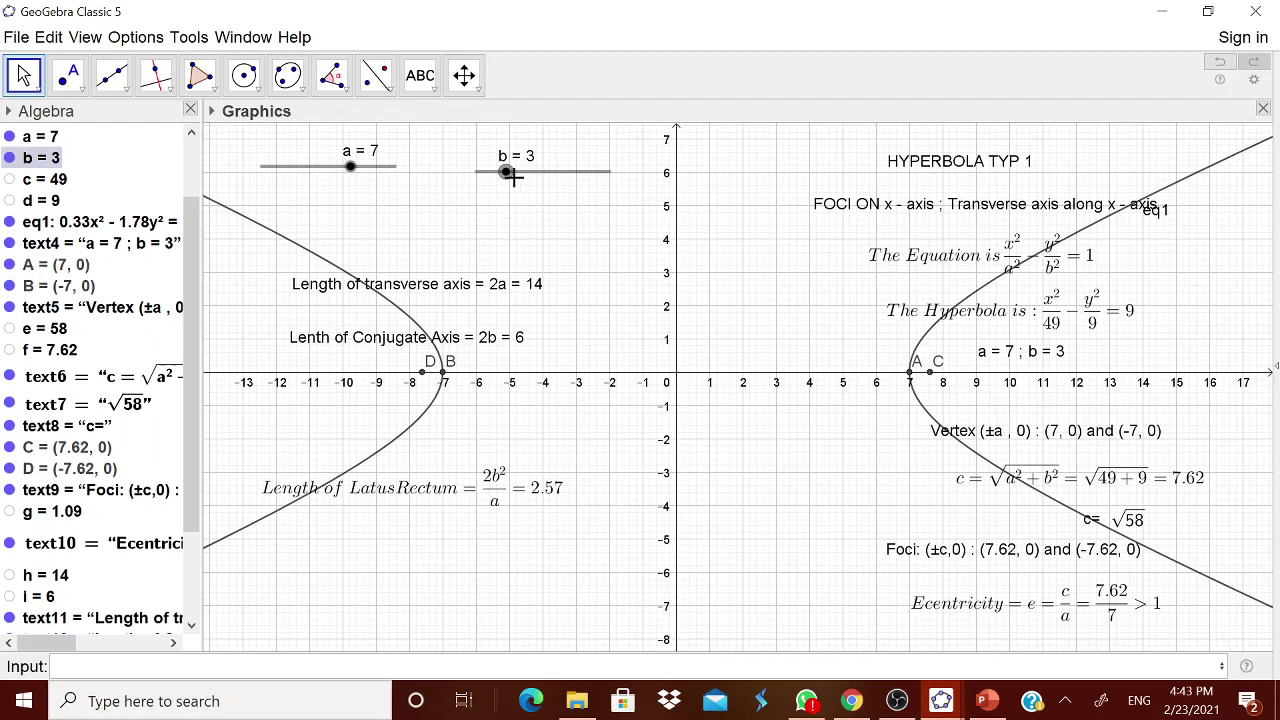
- Save the construction in the Documents folder as TYPE1
left_click(16, 37)
left_click(44, 157)
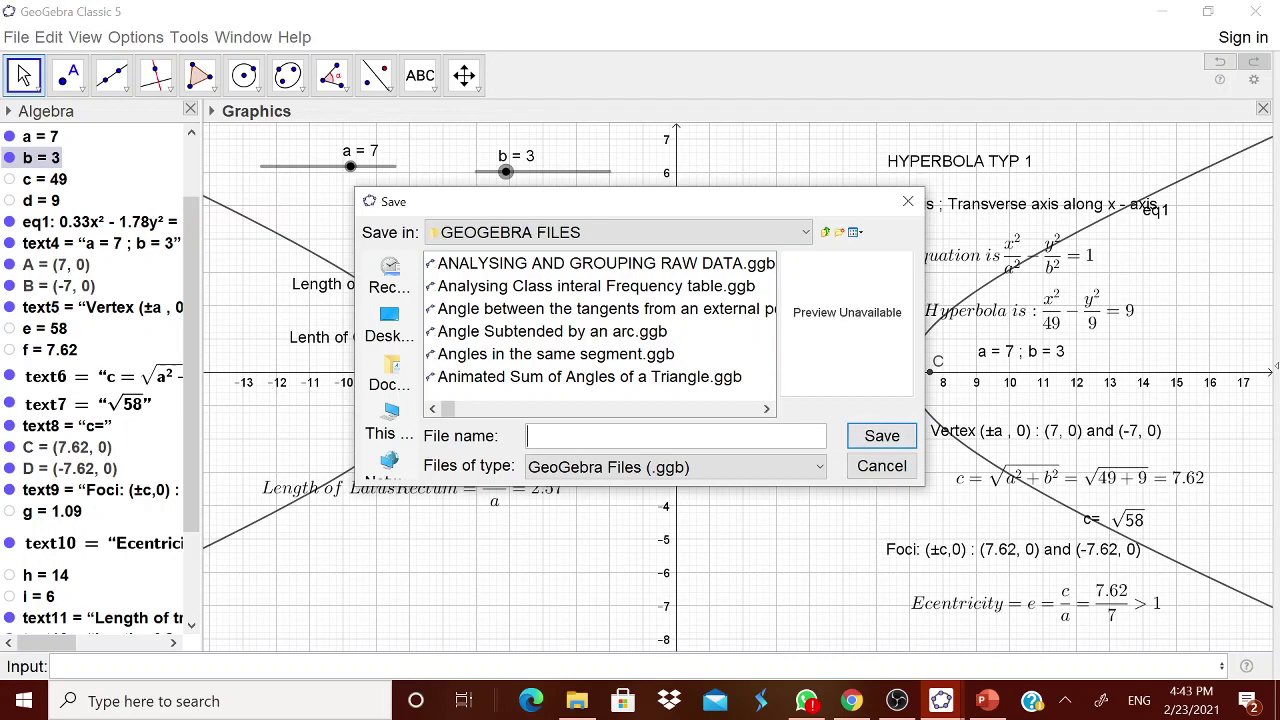
left_click(389, 325)
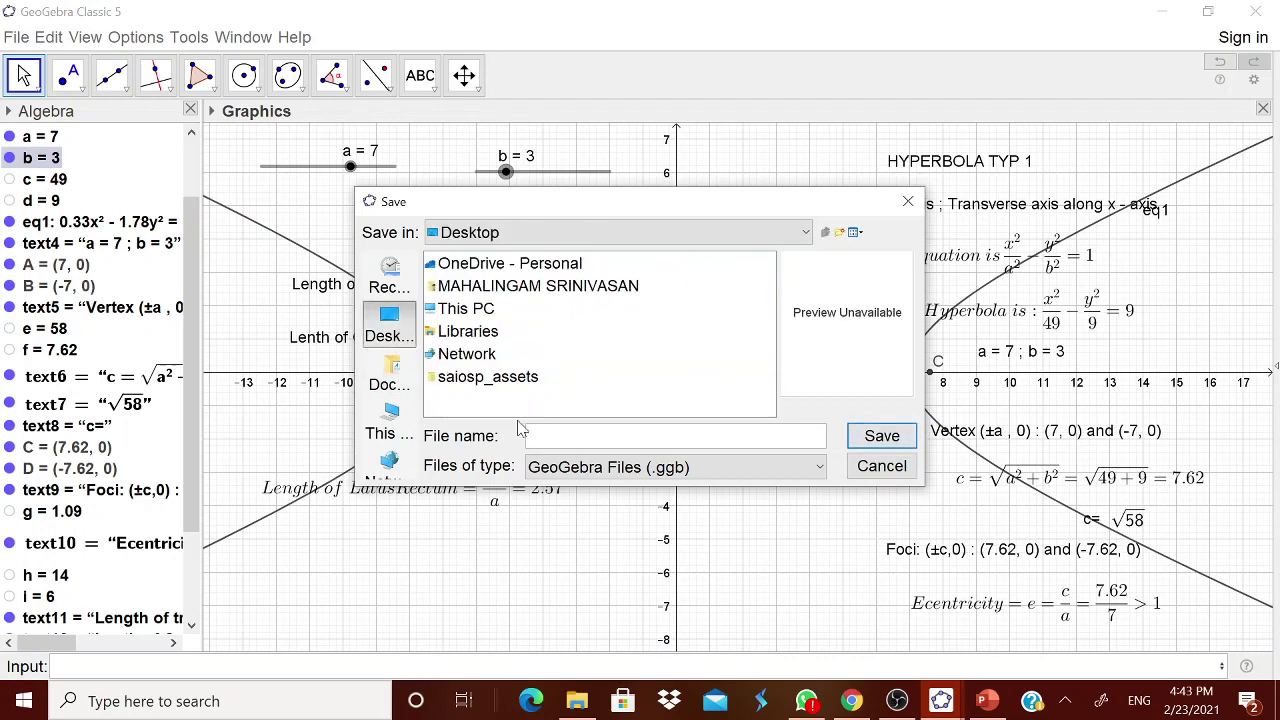
left_click(390, 378)
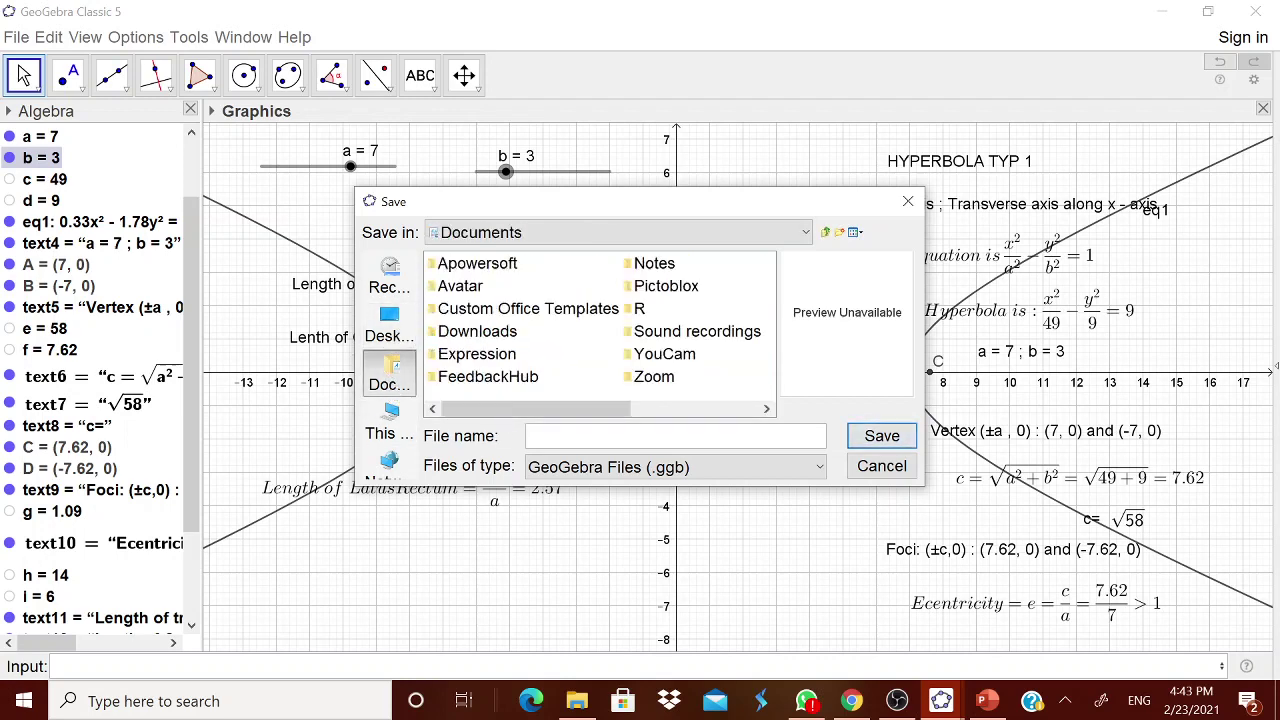
type("TYPE1")
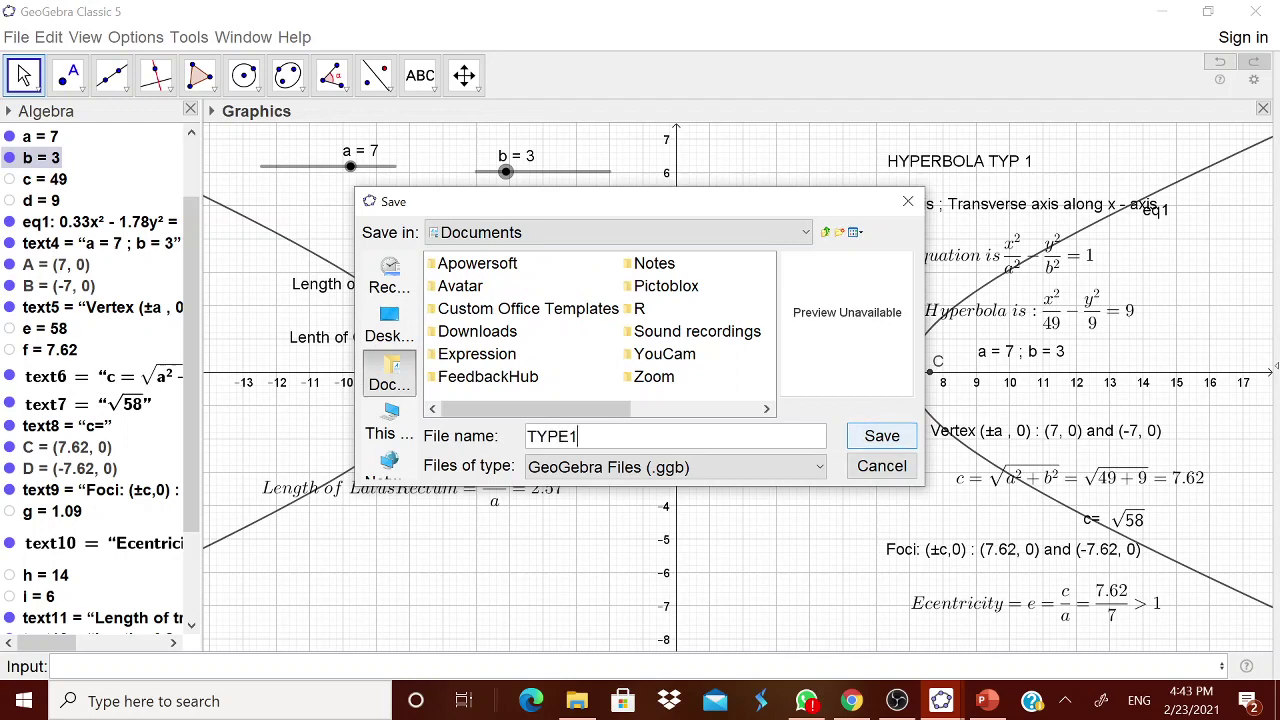
left_click(876, 436)
- Save a copy of the construction in the Documents folder as TYPE2.ggb
left_click(16, 37)
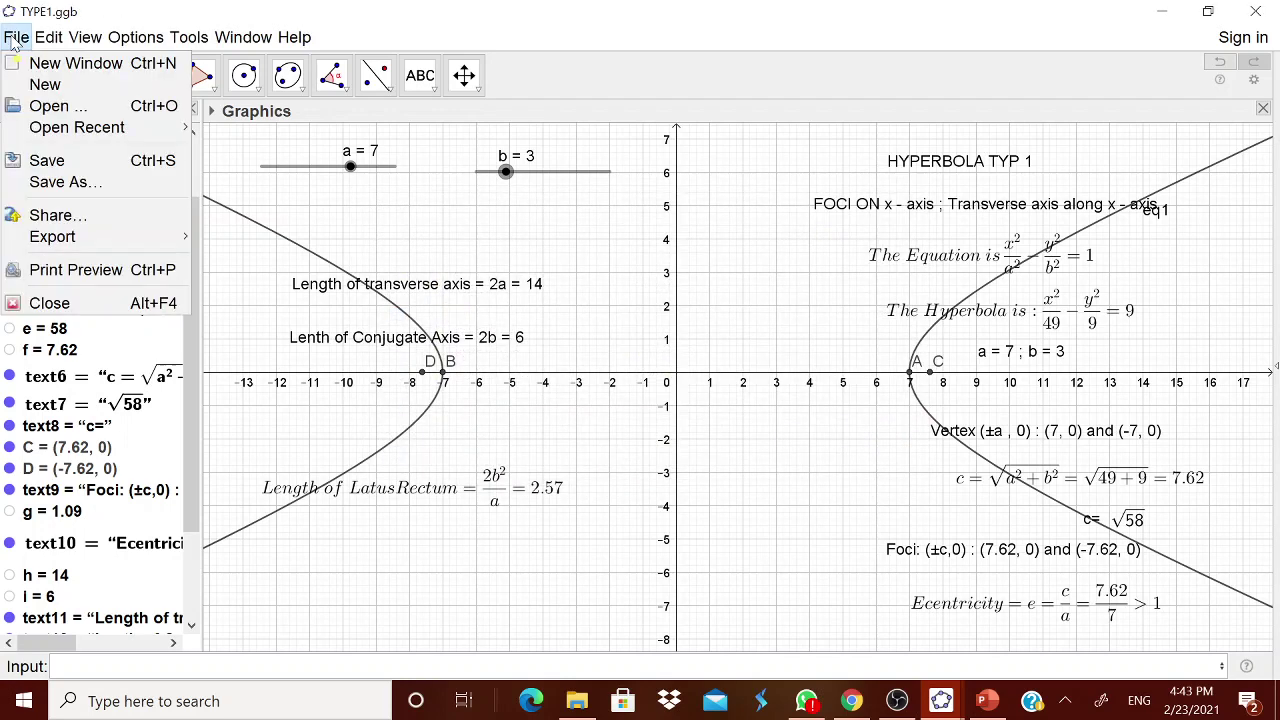
left_click(57, 183)
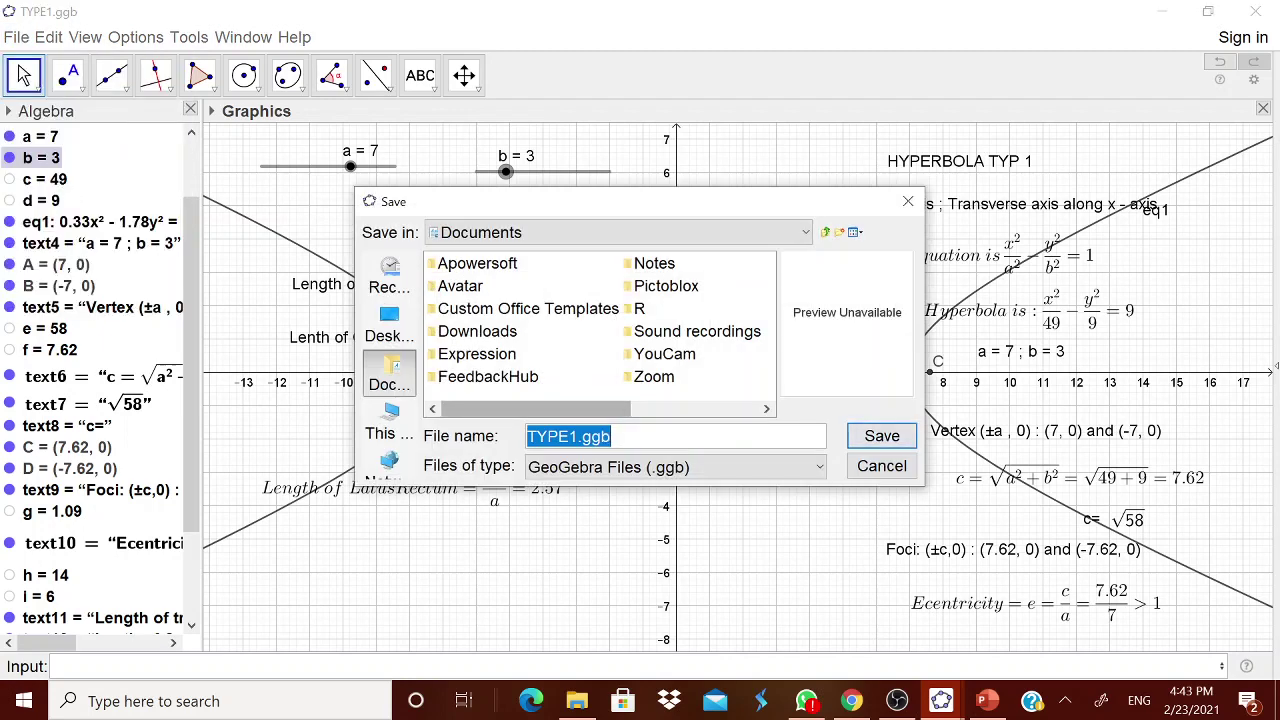
left_click(569, 436)
key("shift+Right")
type("2")
left_click(881, 436)
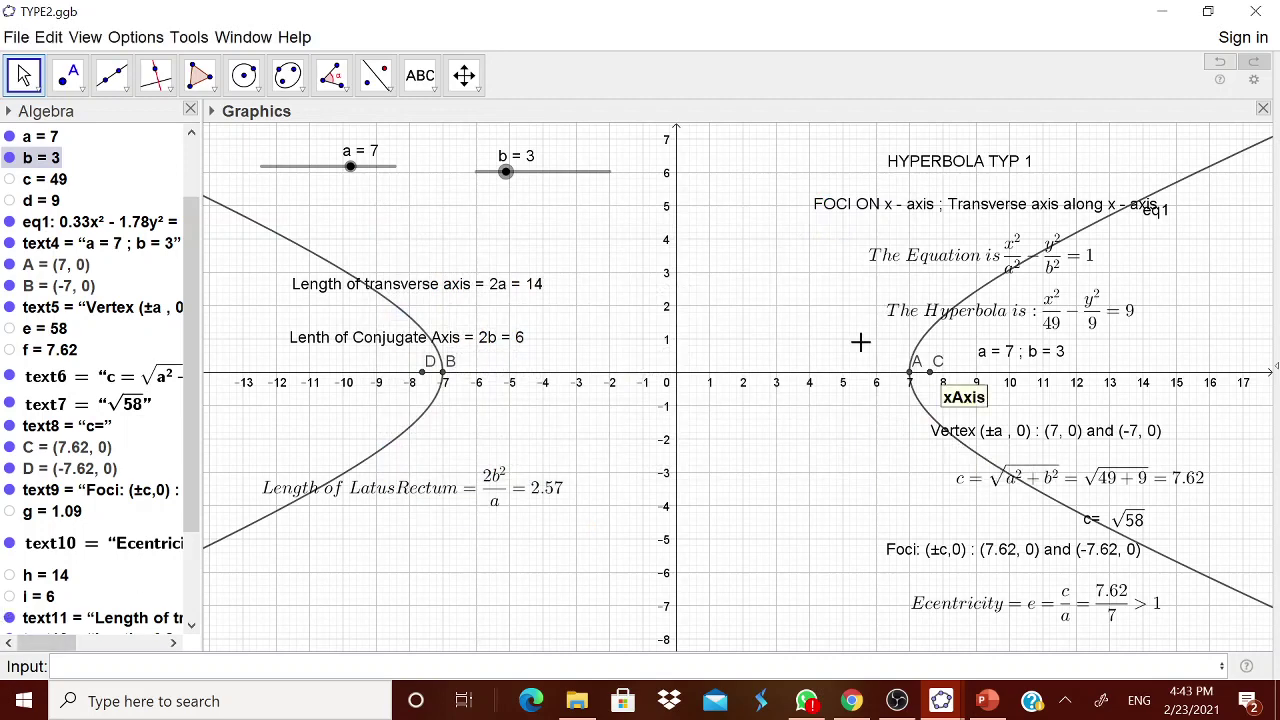
- Change the title text to "HYPERBOLA TYPE 2" in its object properties
right_click(948, 171)
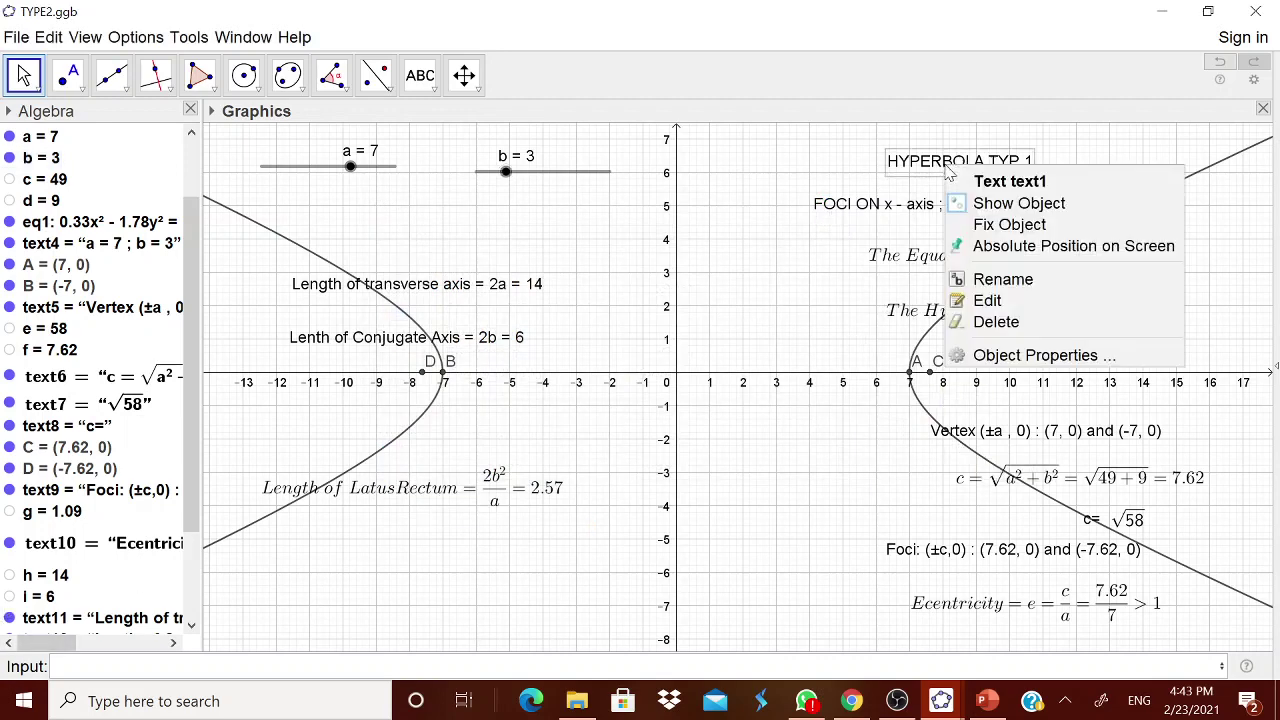
left_click(1030, 360)
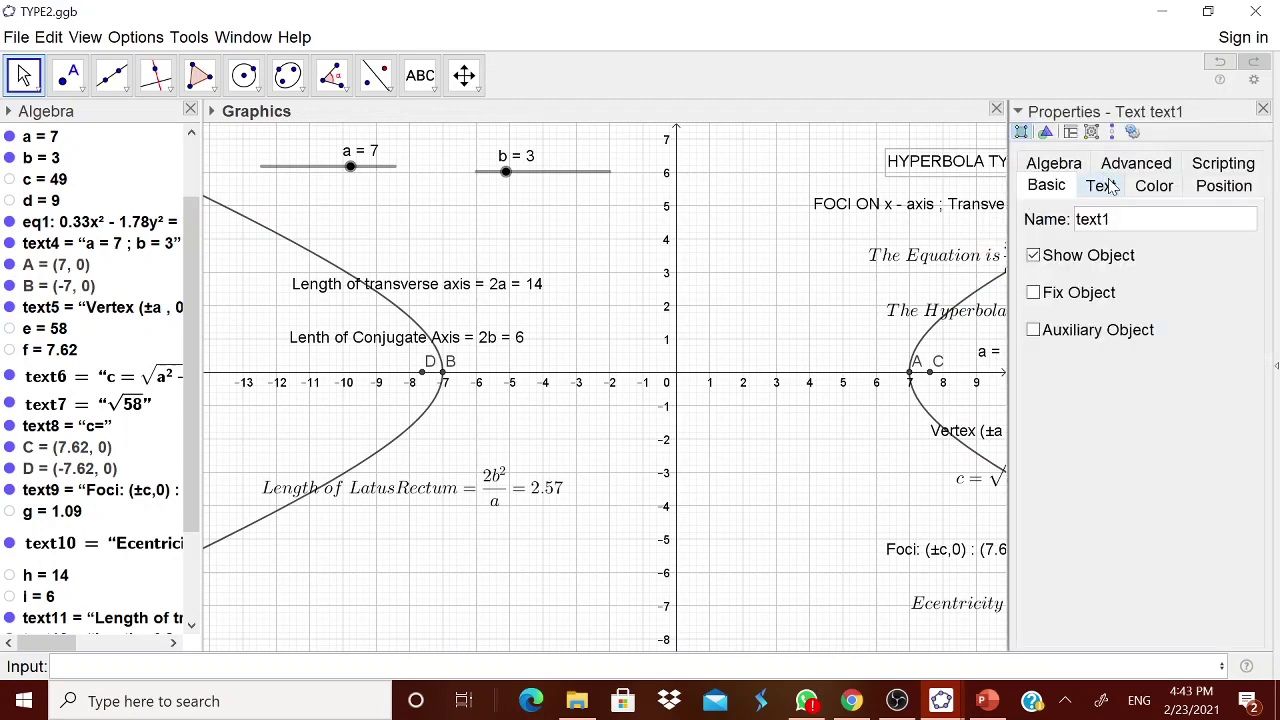
left_click(1101, 185)
left_click(1157, 252)
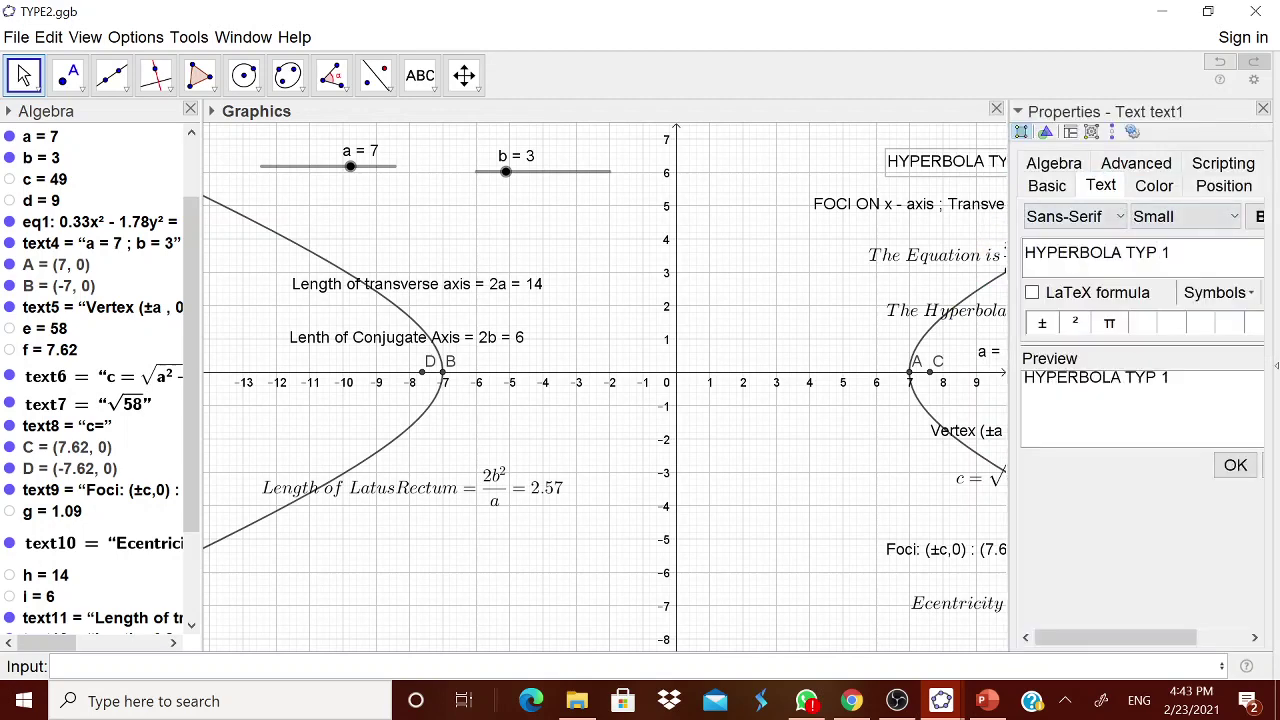
type("E")
left_click(1234, 467)
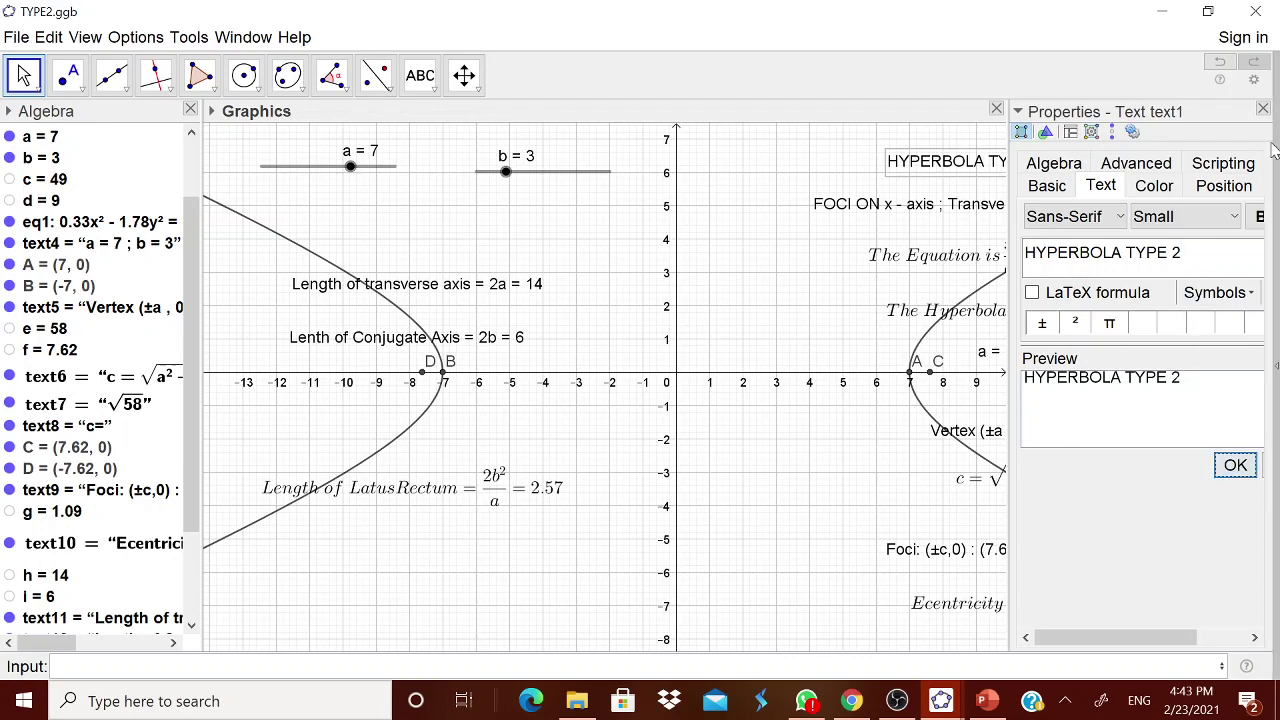
left_click(1263, 108)
- Edit the foci text under the title to read "FOCI ON Y - axis ; Transverse axis along y - axis"
right_click(862, 210)
left_click(950, 390)
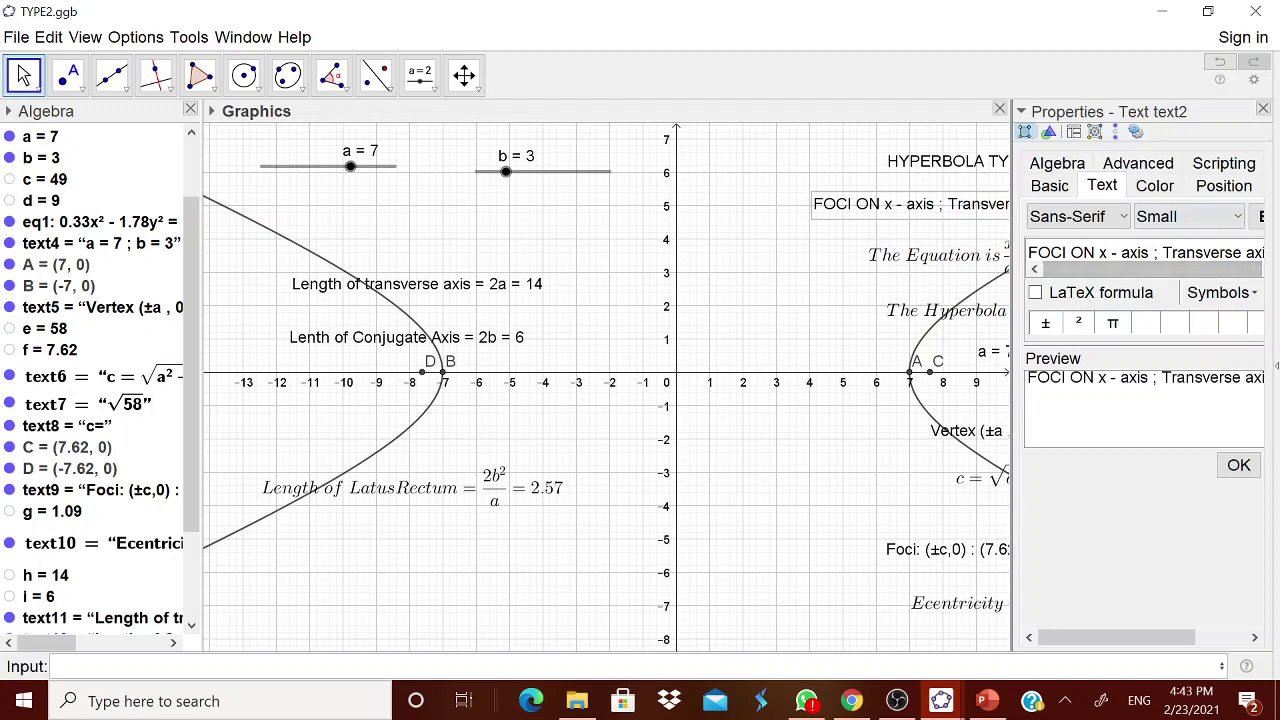
double_click(1103, 250)
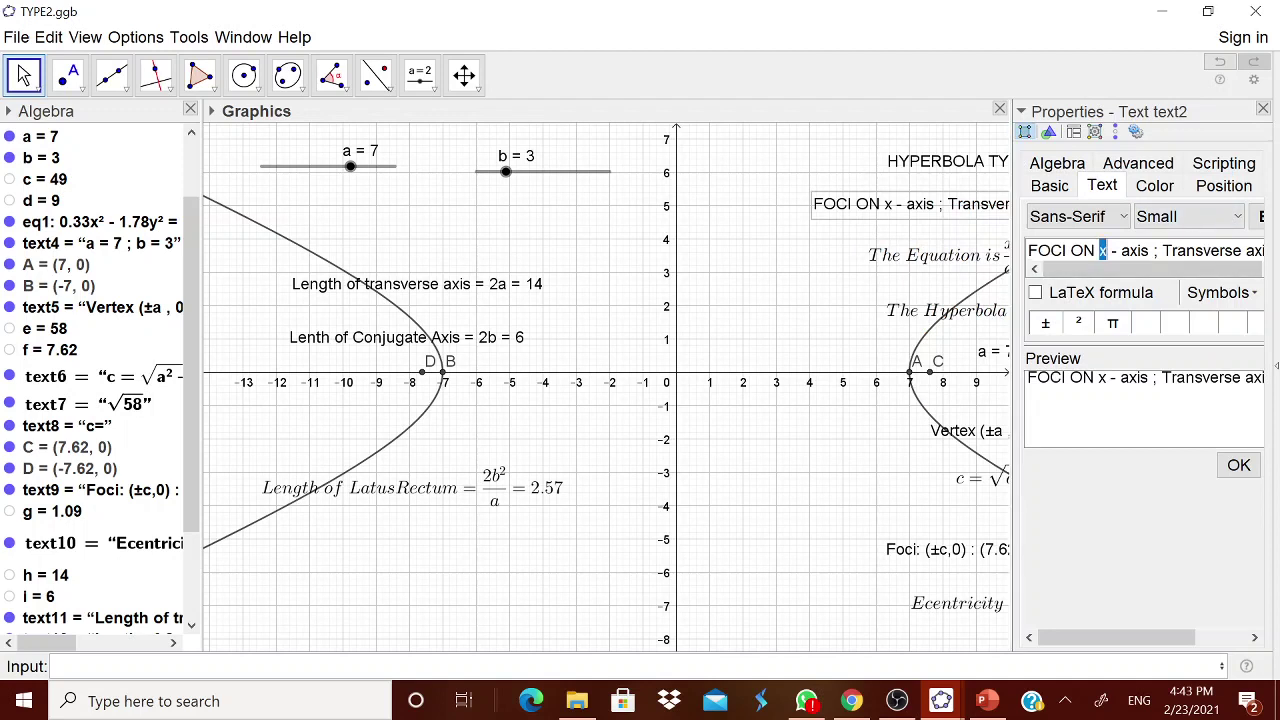
type("Y")
left_click_drag(1180, 270, 1222, 278)
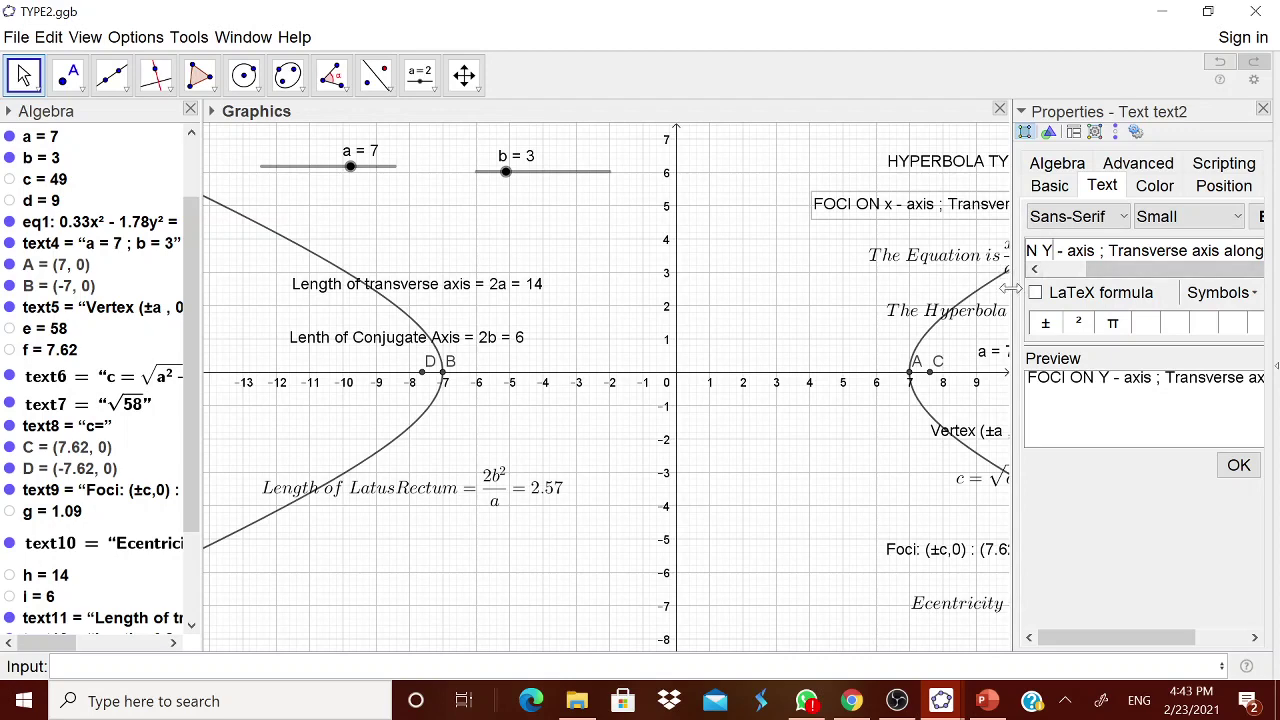
left_click_drag(1012, 288, 834, 288)
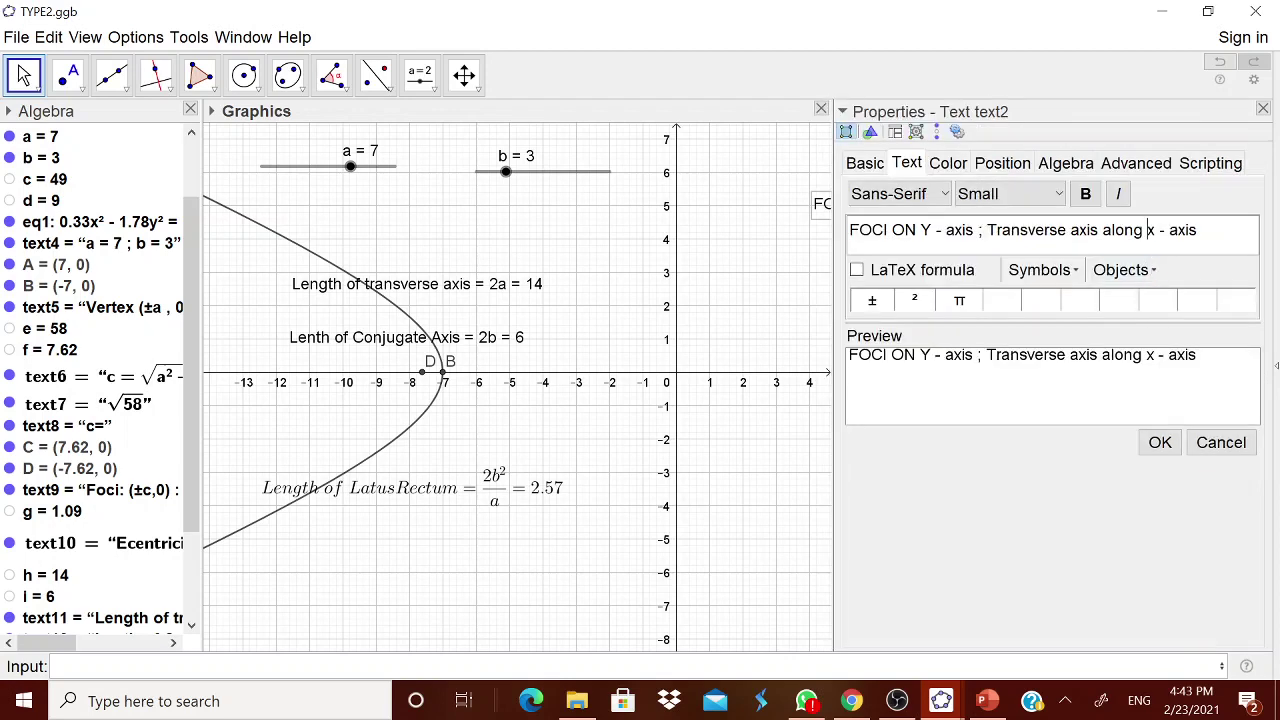
type("y")
left_click(1158, 443)
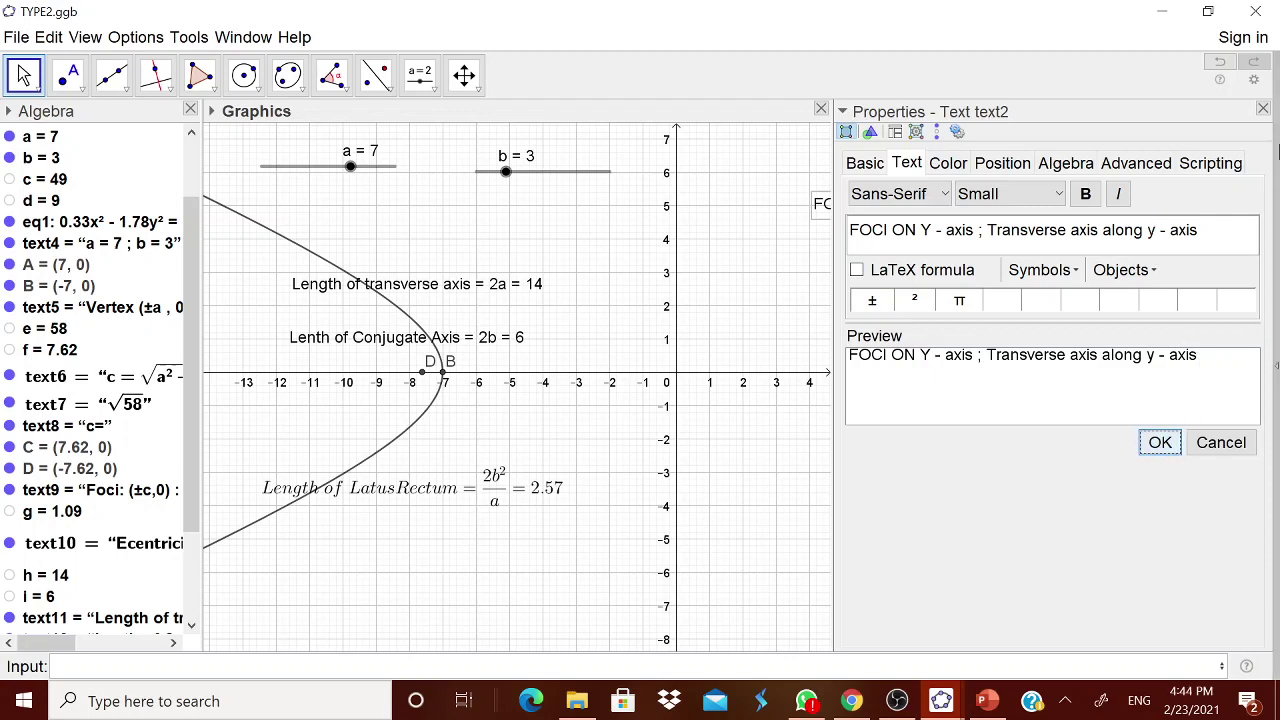
left_click(1263, 108)
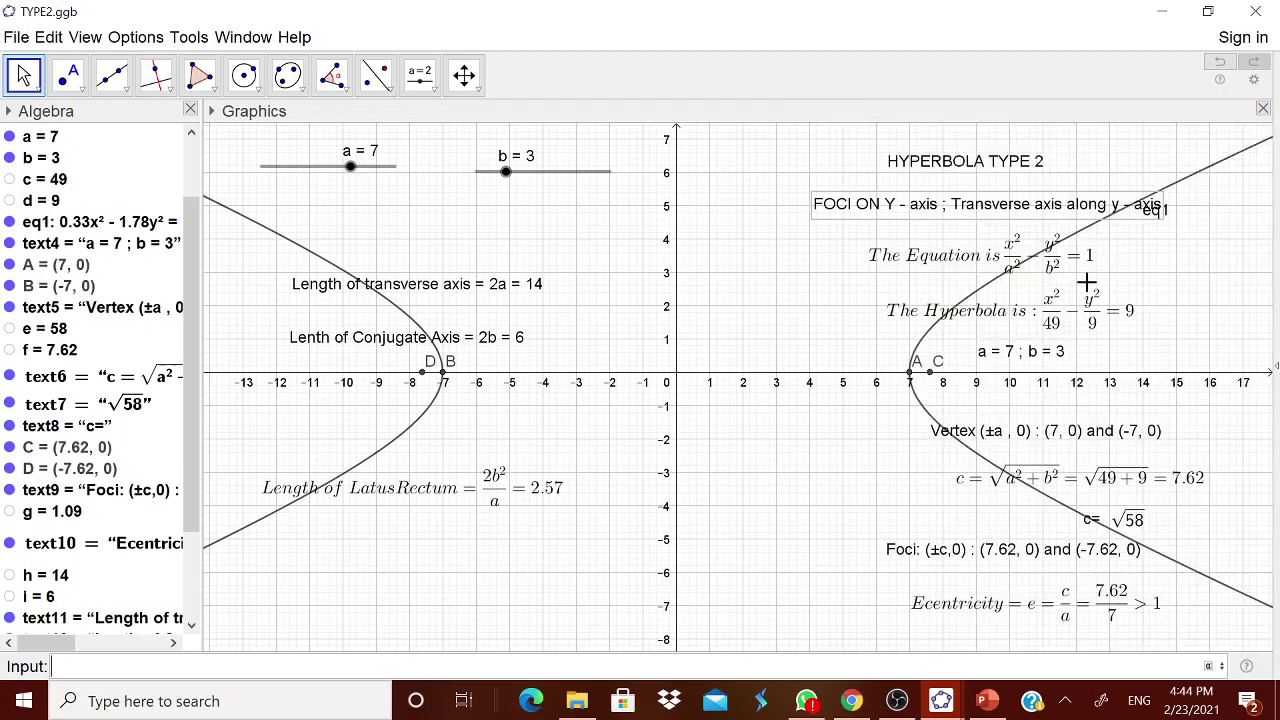
- Swap the variables in the "The Equation is" text so the formula reads y²/a² − x²/b² = 1
right_click(926, 264)
left_click(965, 430)
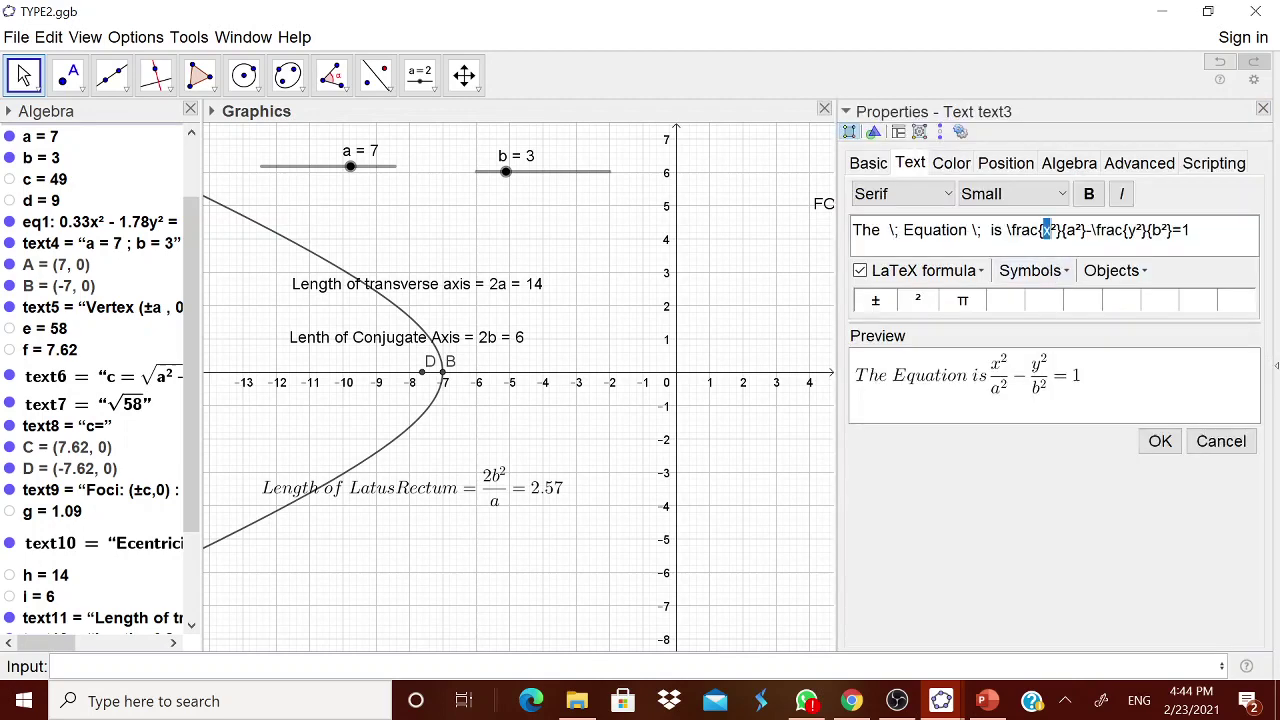
type("y")
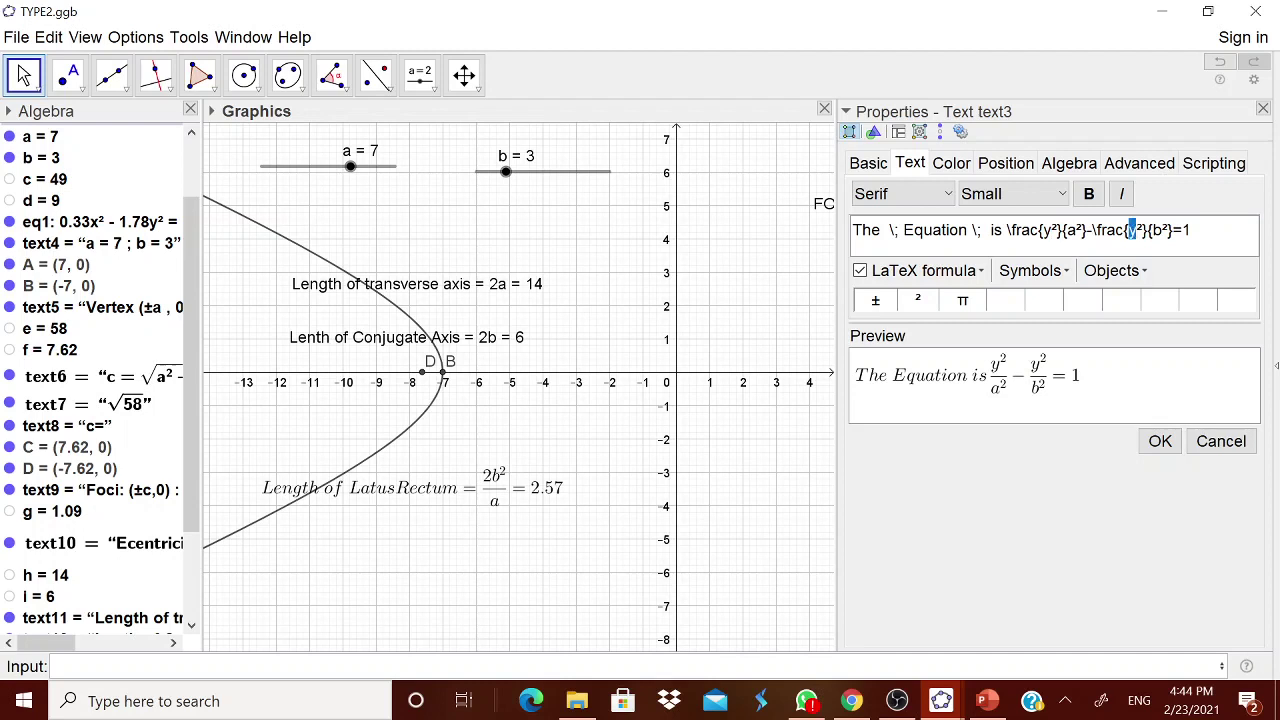
type("x")
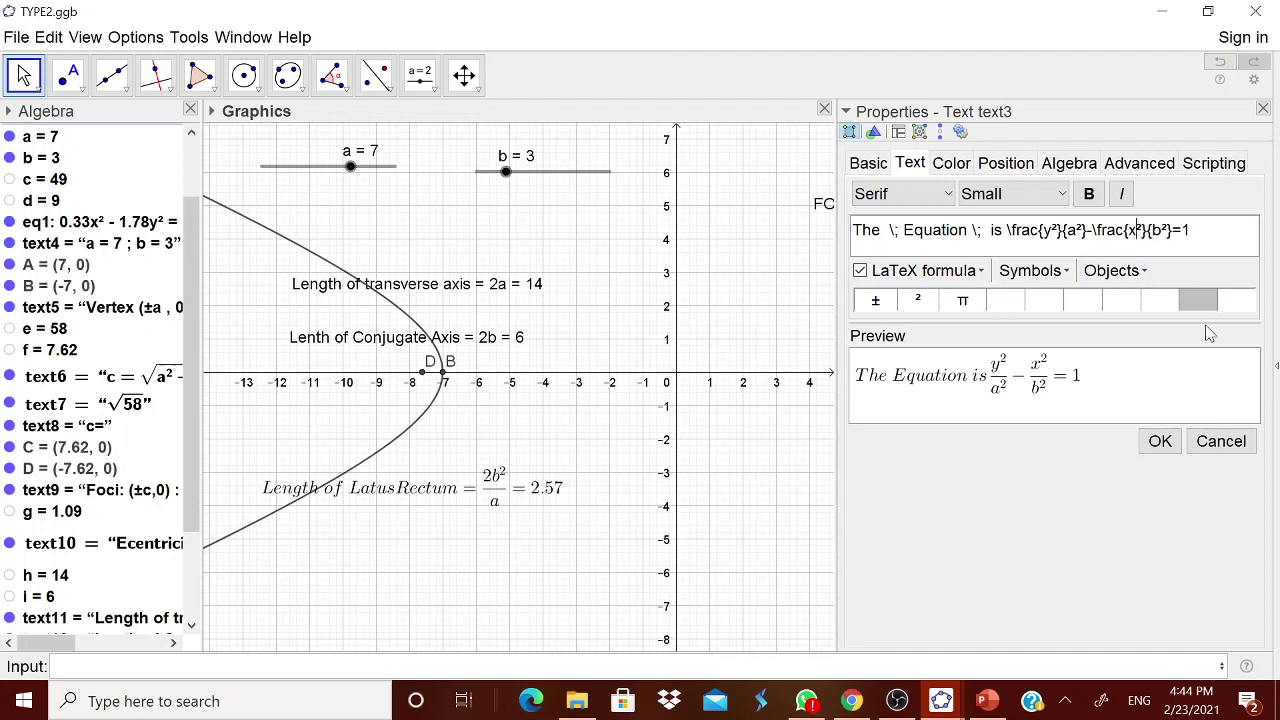
left_click(1160, 441)
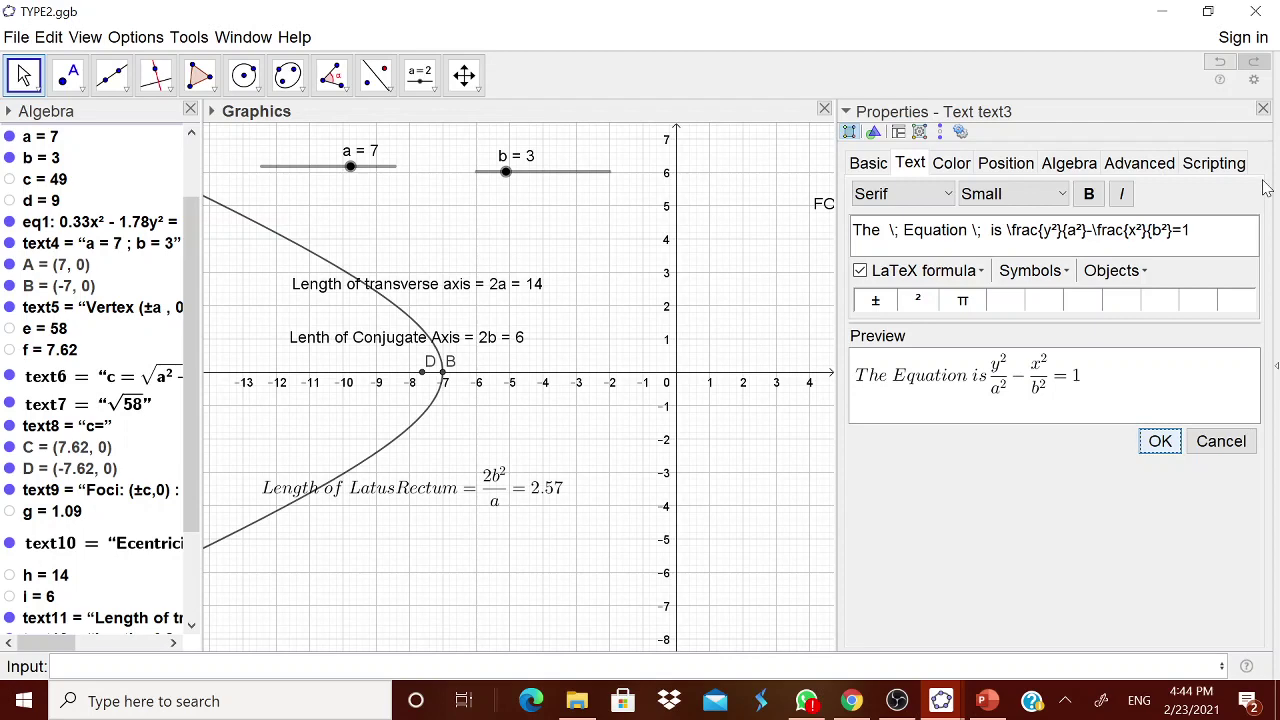
left_click(1264, 112)
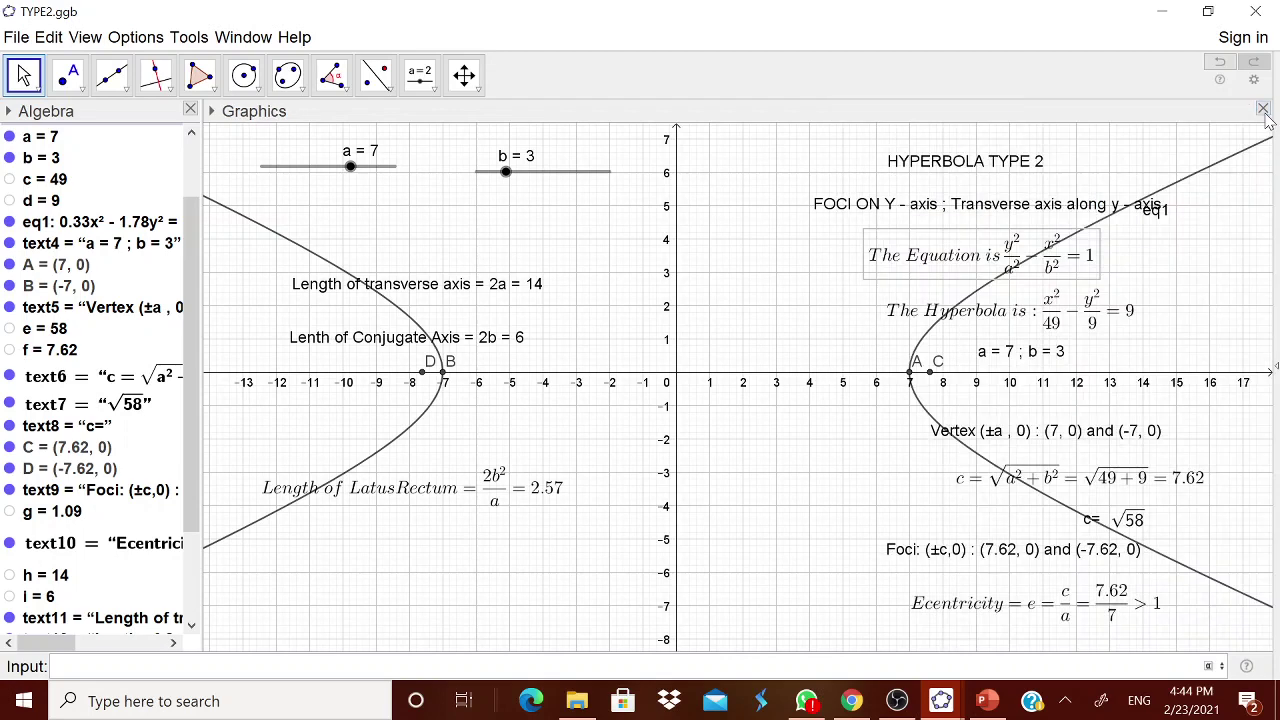
- Redefine the hyperbola eq1 as y² / c - x² / d = 1 in its object properties
right_click(328, 263)
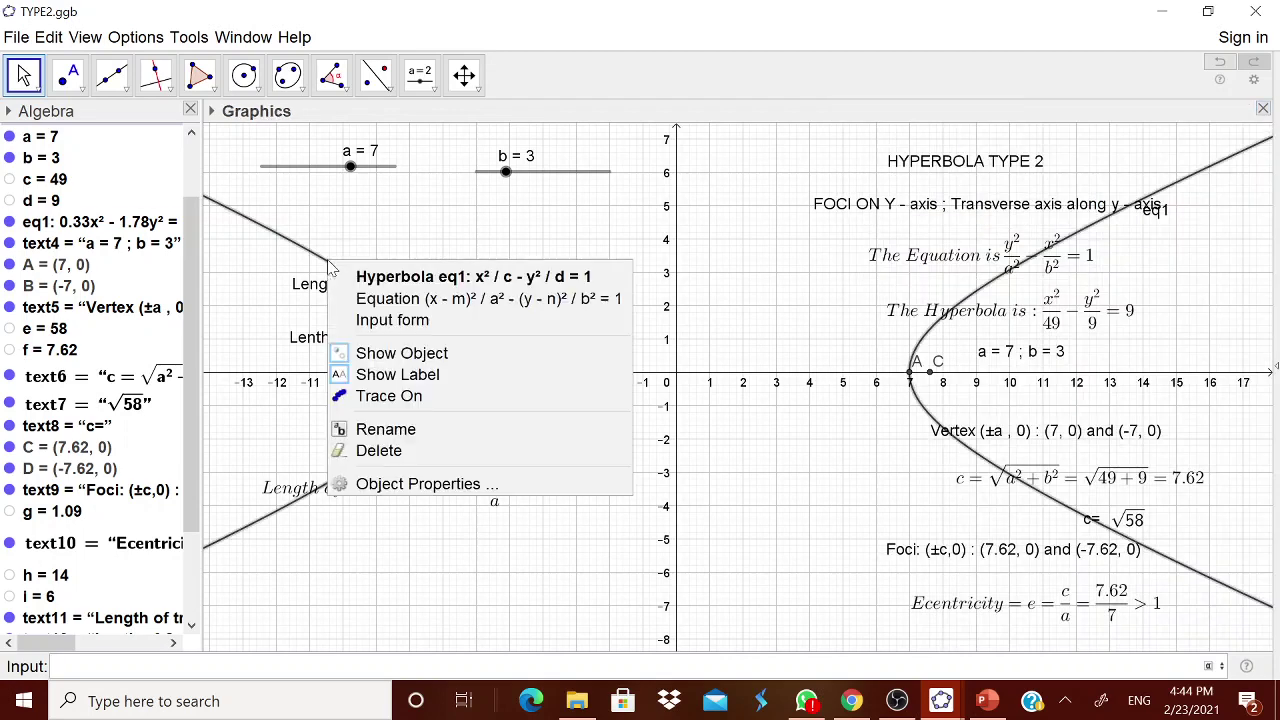
left_click(443, 485)
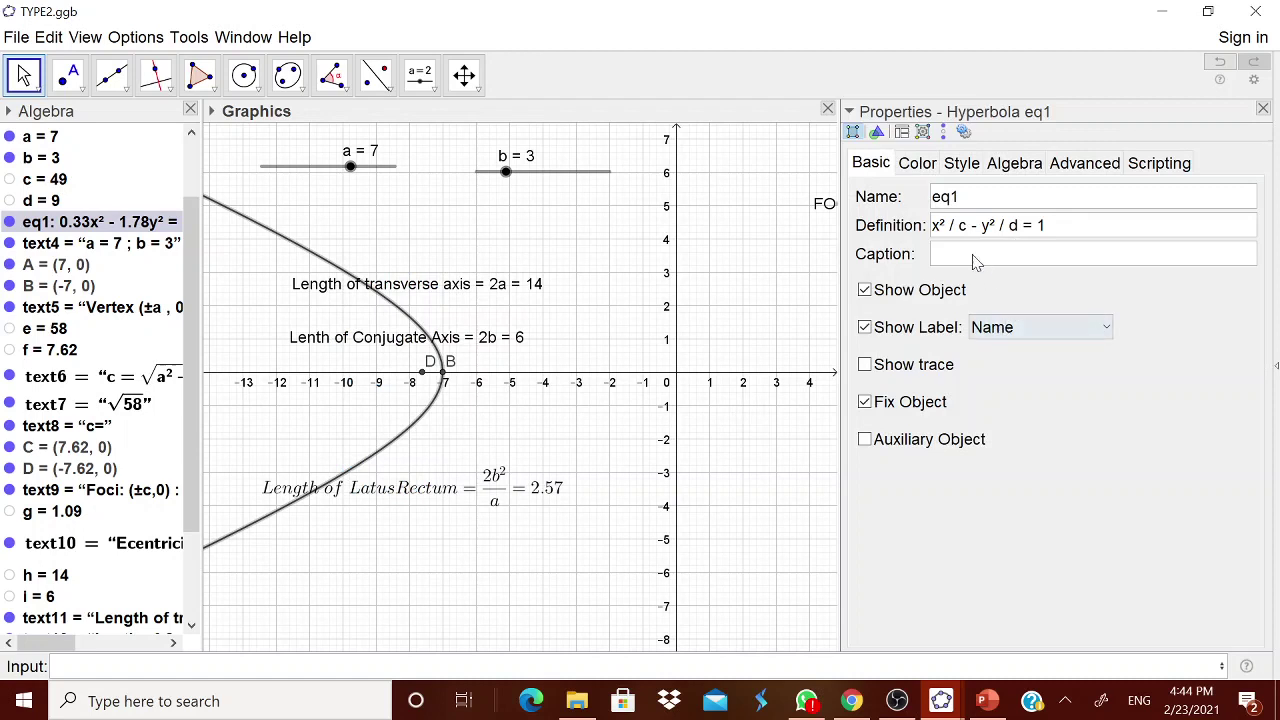
left_click(960, 229)
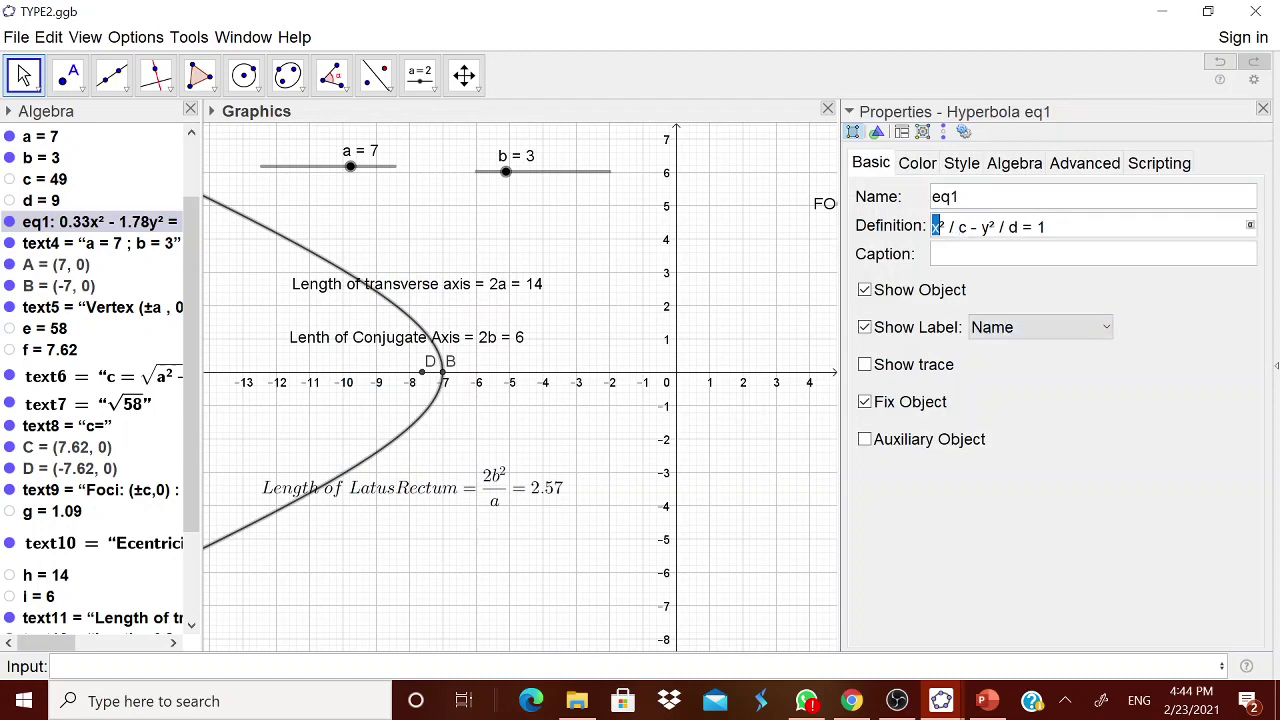
type("y")
type("x")
key("Return")
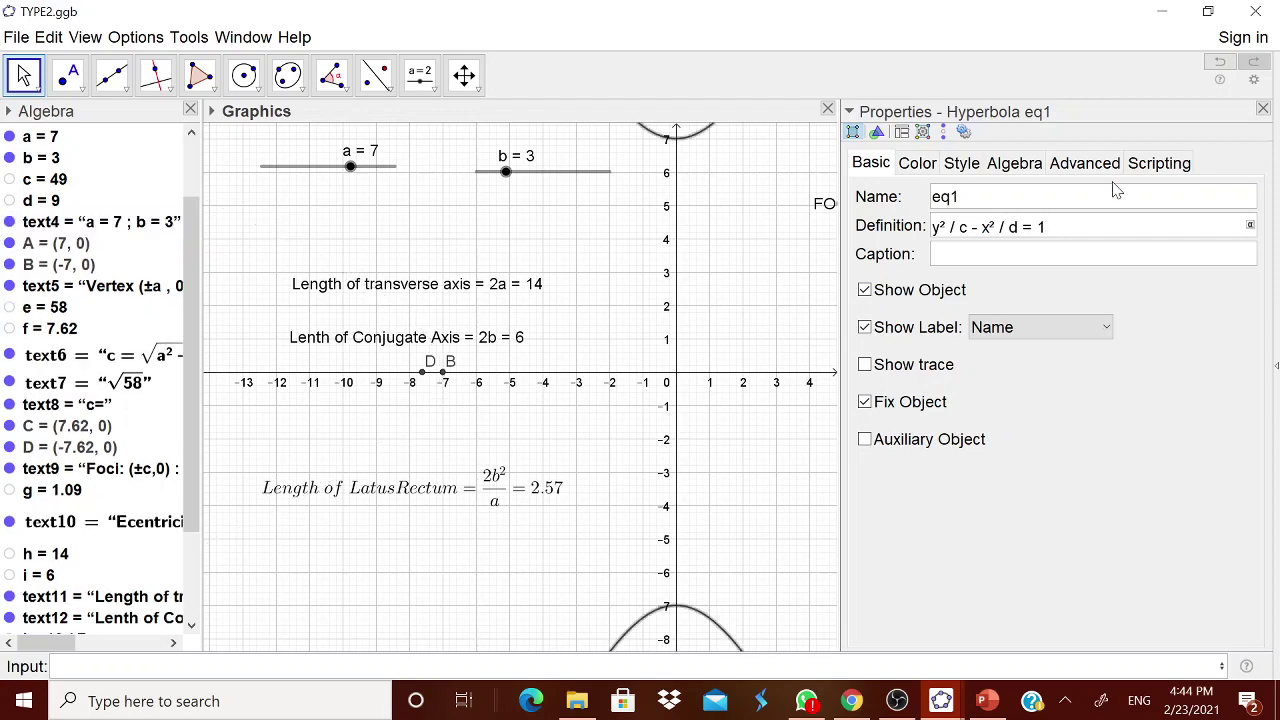
- Close the hyperbola's properties and set slider a to 3 and slider b to 4
left_click(1263, 109)
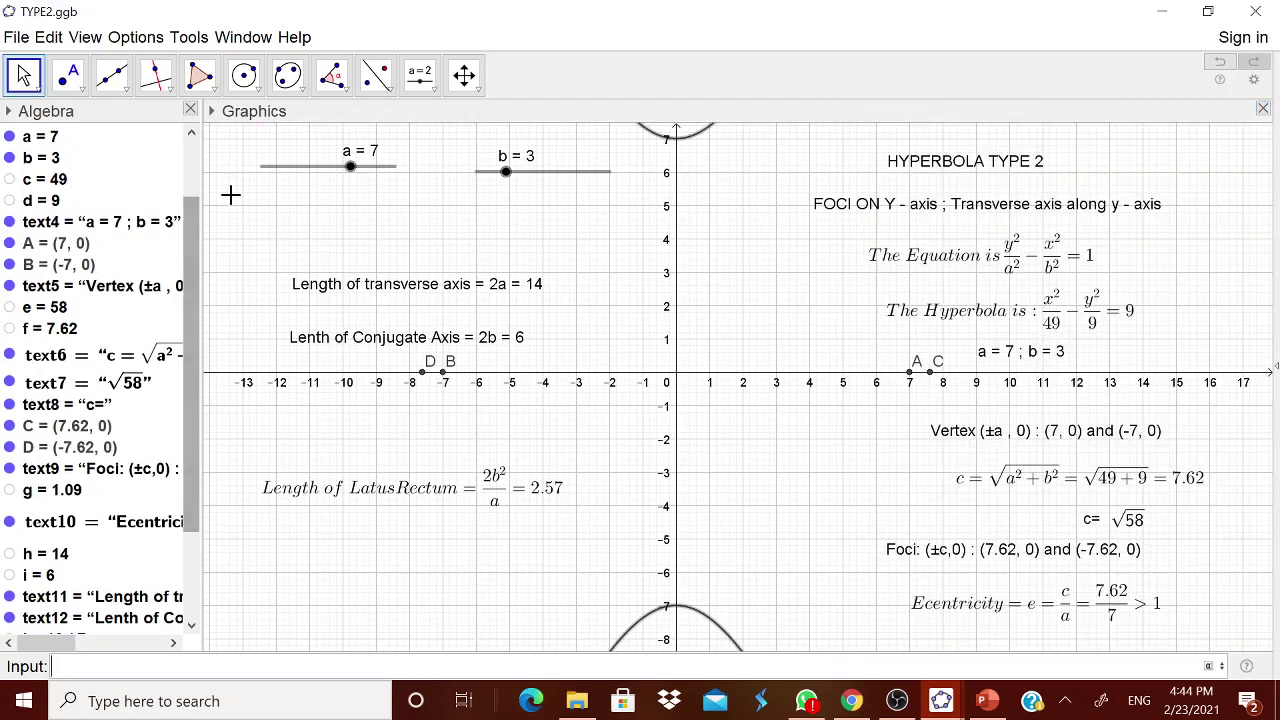
left_click_drag(351, 176, 294, 180)
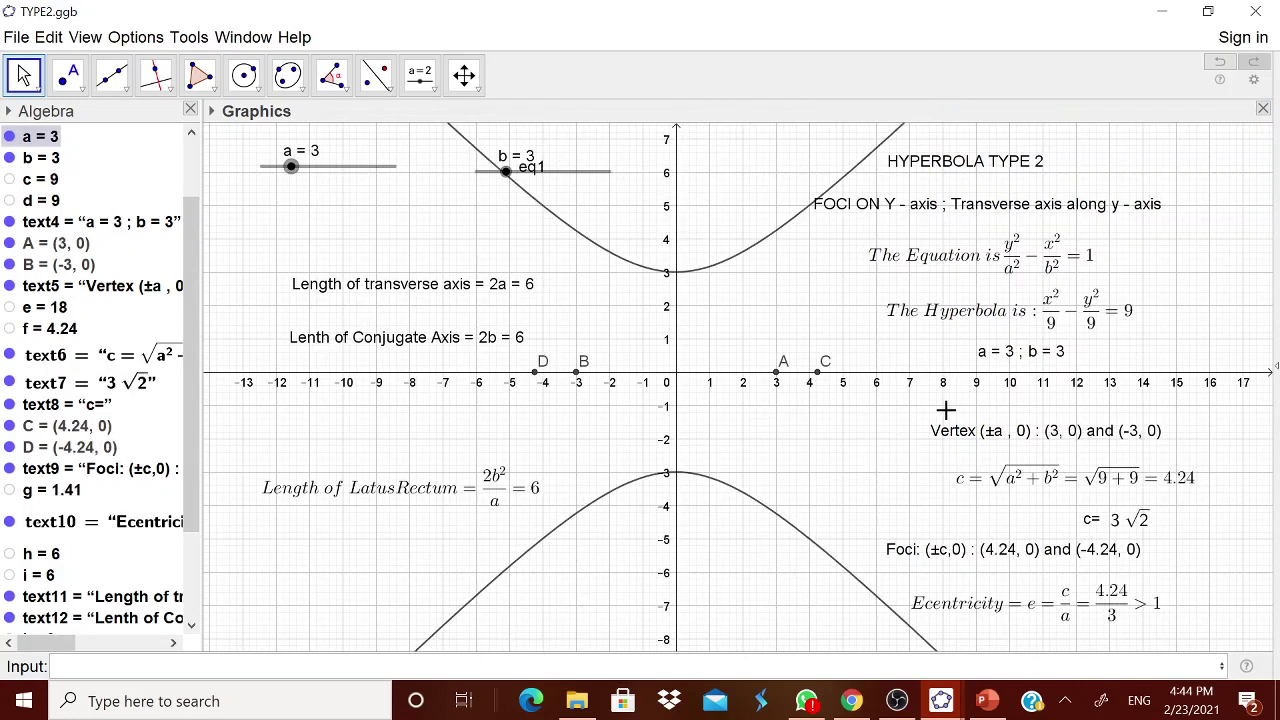
left_click(507, 173)
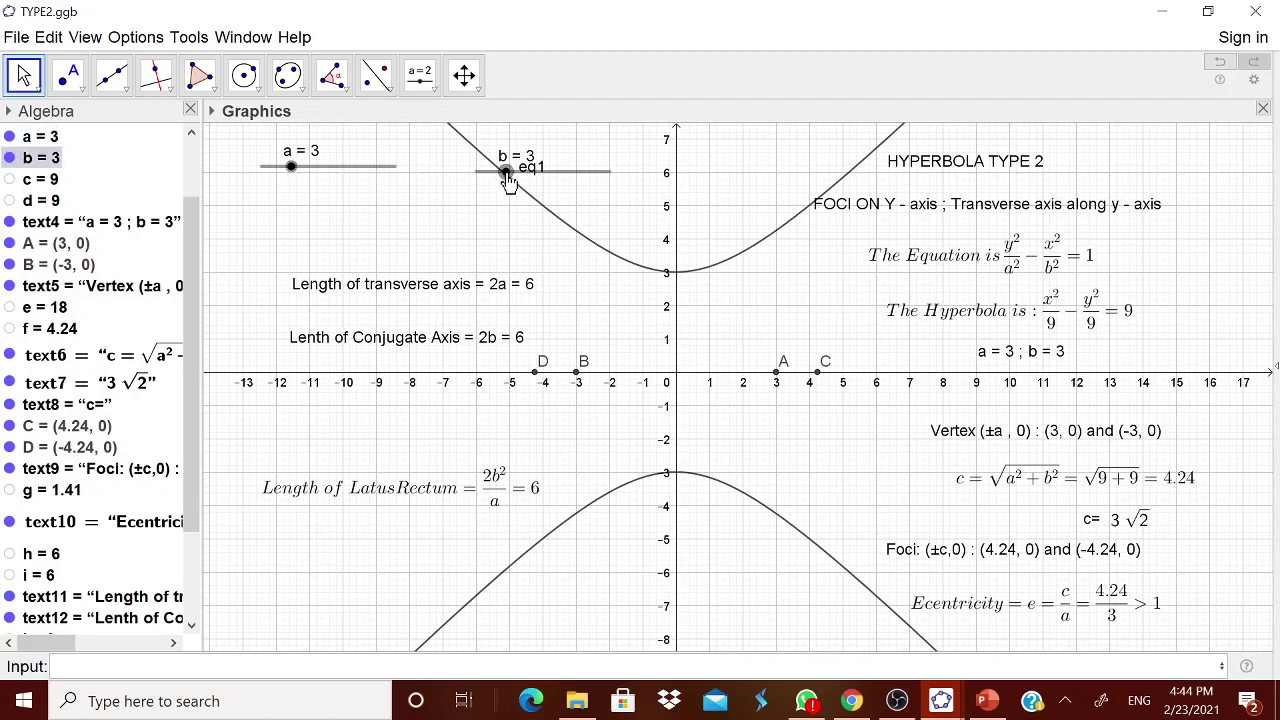
left_click_drag(508, 173, 520, 173)
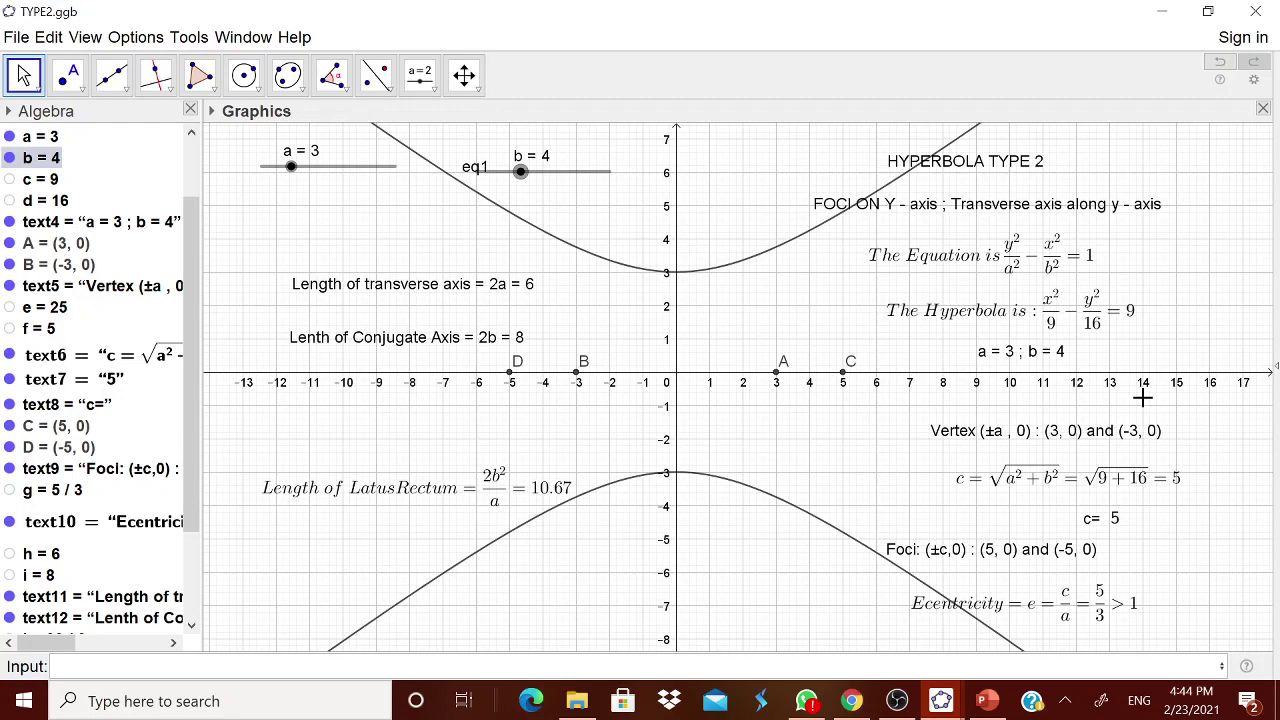
- Hide the four x-axis points D, B, A and C from the graph
right_click(950, 438)
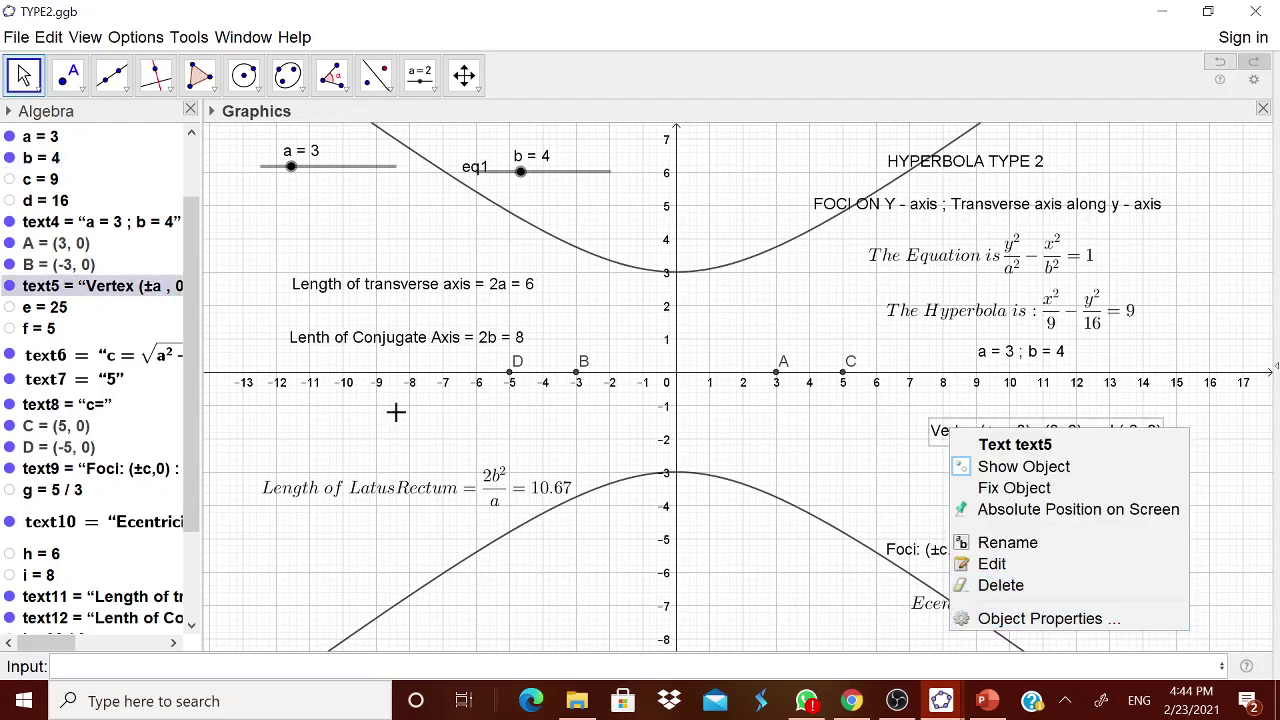
right_click(515, 382)
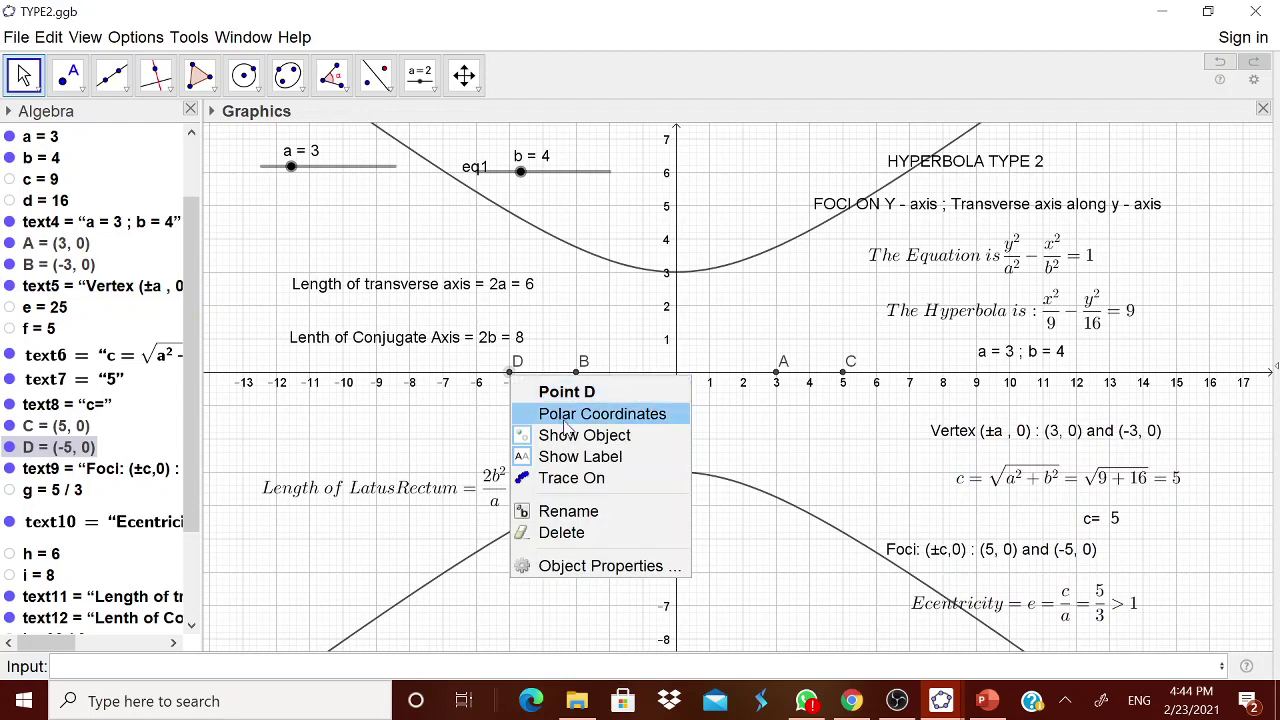
left_click(586, 506)
right_click(579, 381)
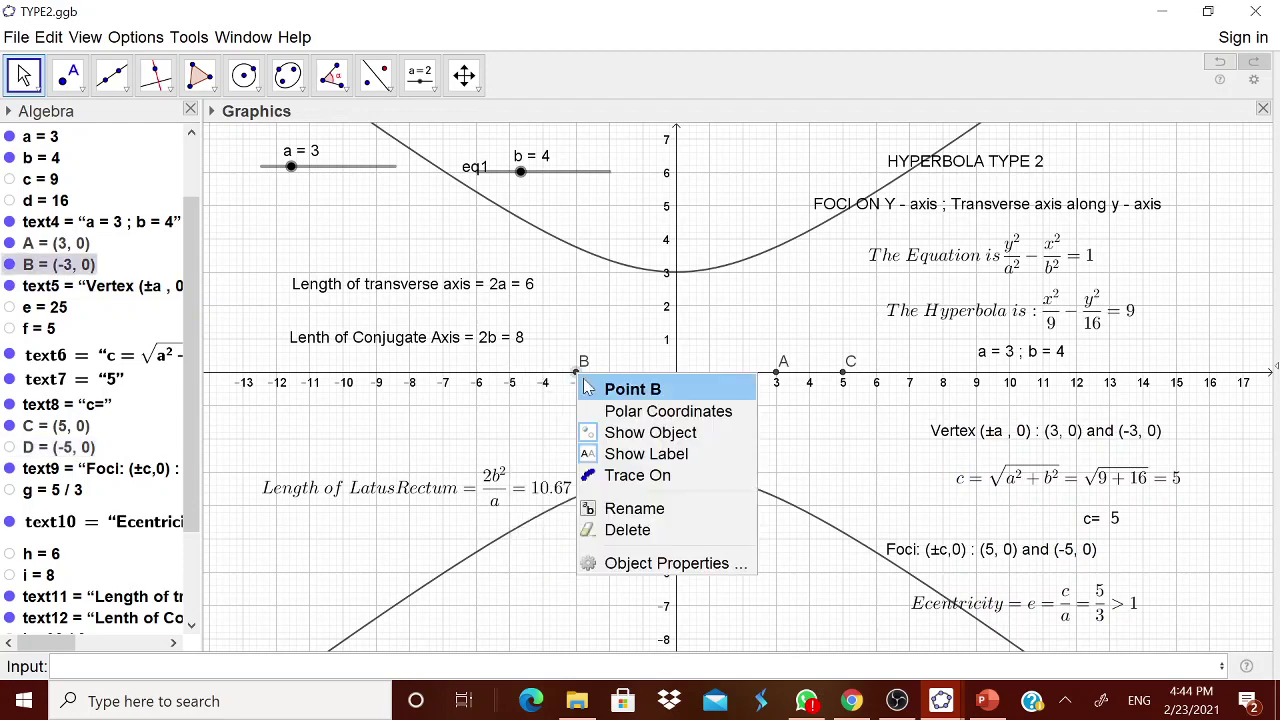
left_click(645, 432)
right_click(778, 381)
left_click(815, 437)
right_click(843, 381)
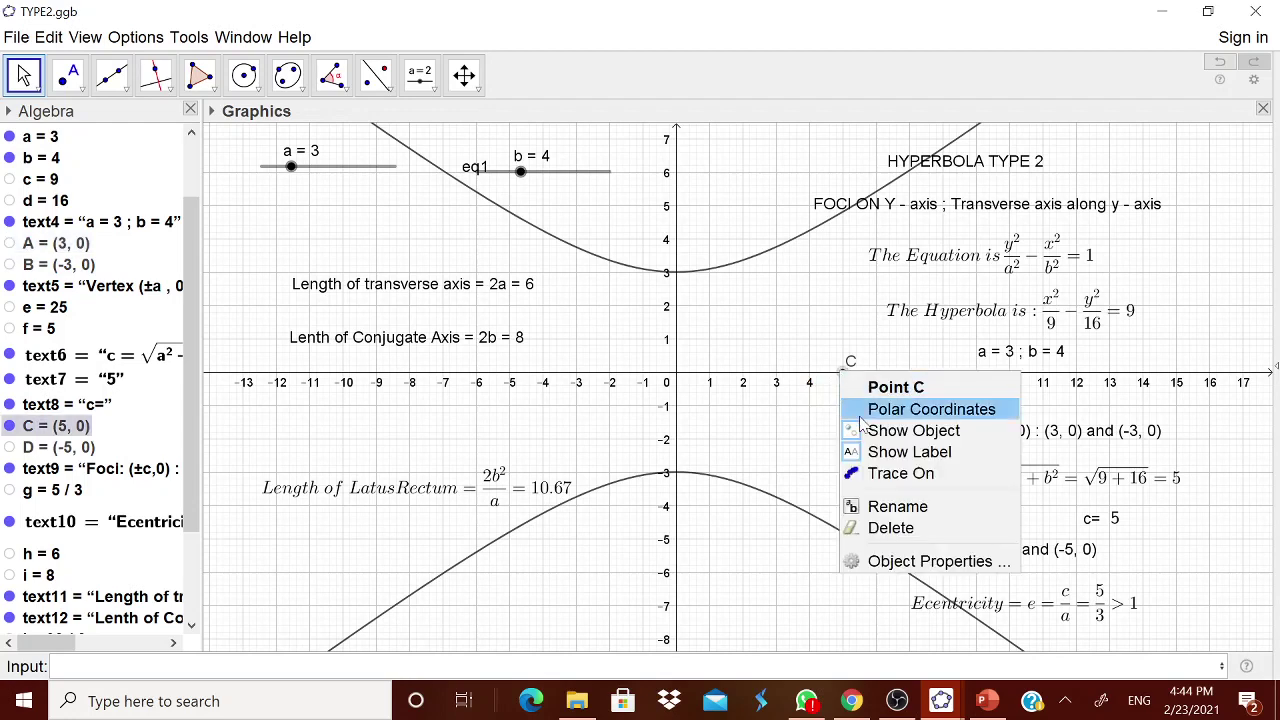
left_click(890, 433)
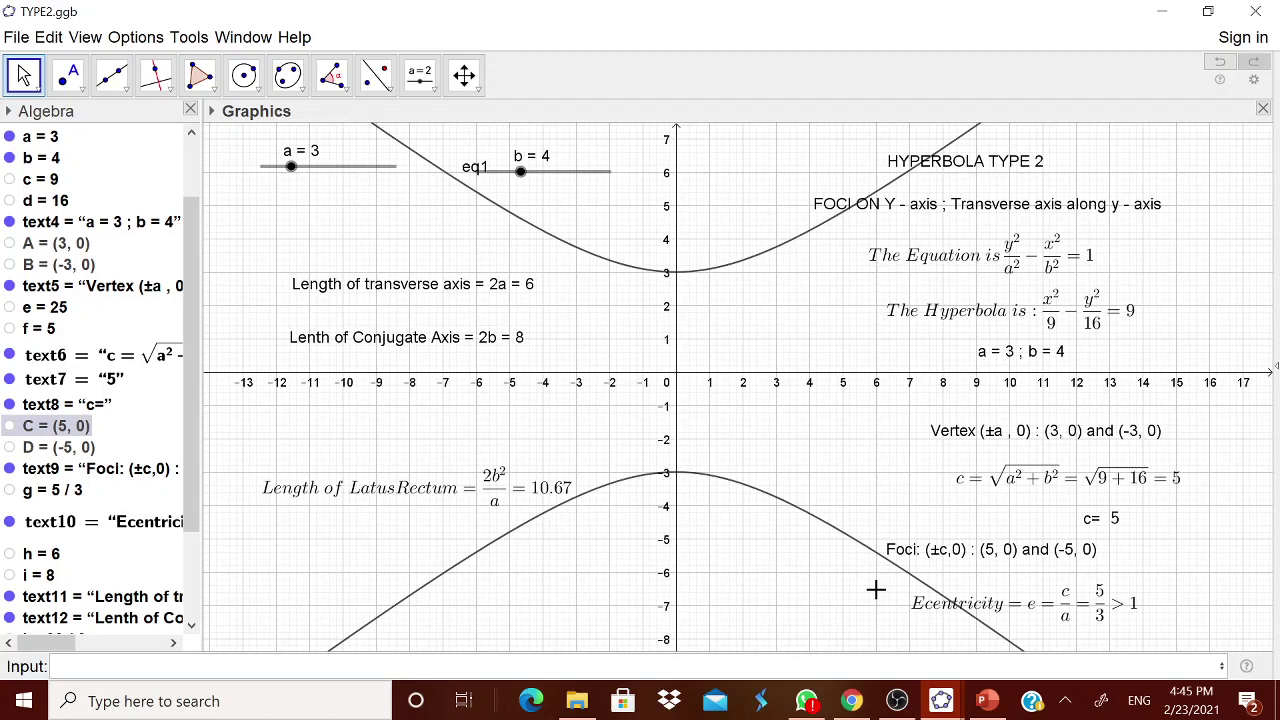
- Change the coordinates in the vertex text (text5) to (0, ±a ) in its object properties
right_click(968, 440)
left_click(1030, 626)
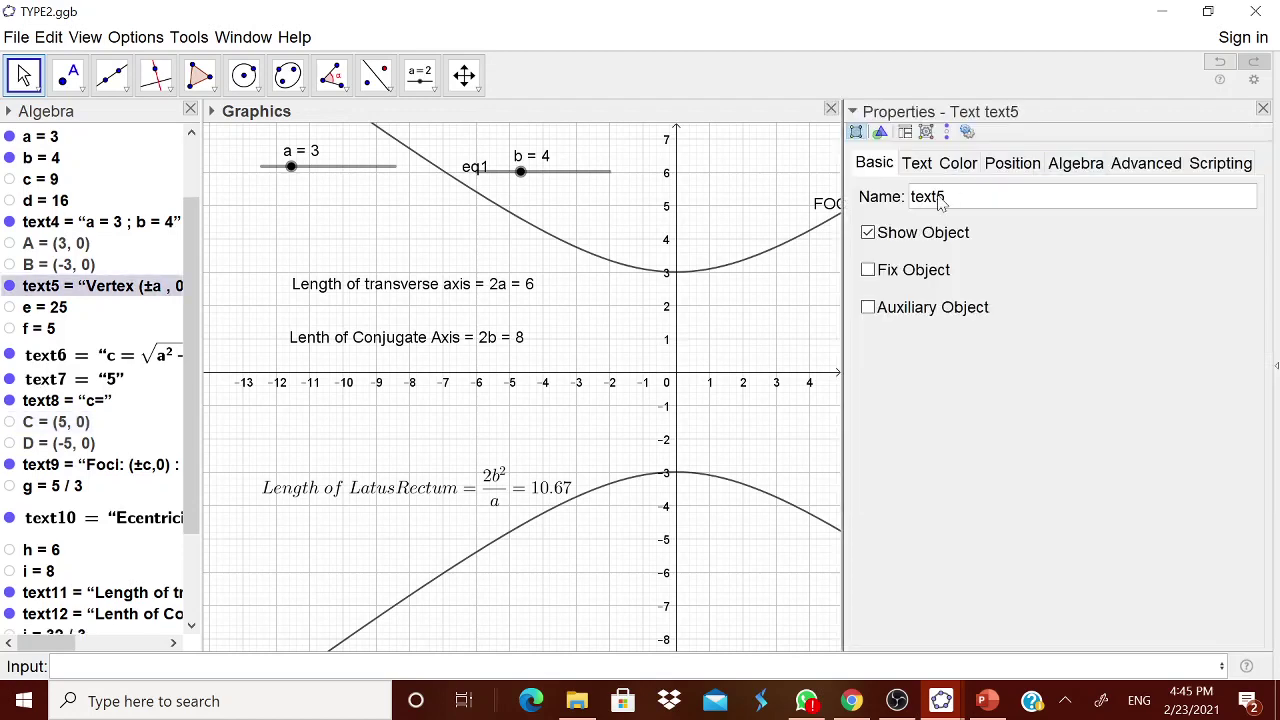
left_click(917, 163)
left_click(915, 260)
type("0, ±a , 0) : A and B")
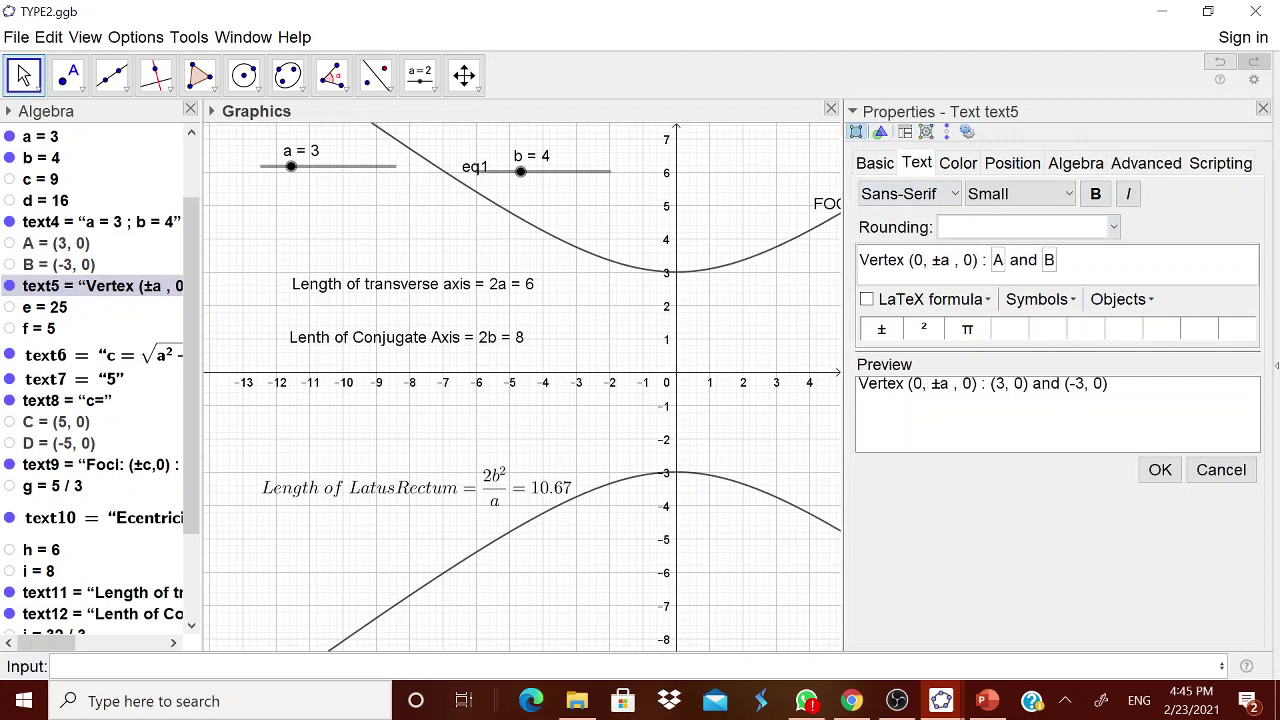
key("Delete")
key("Delete")
key("Delete")
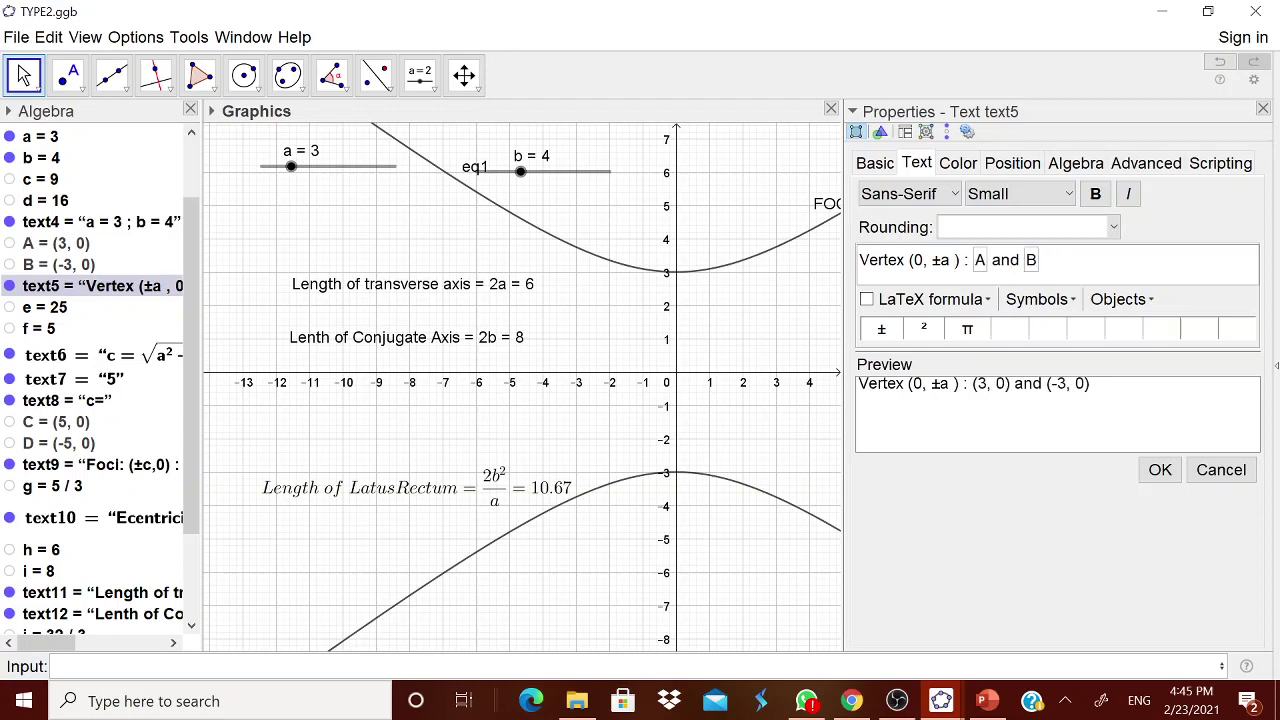
- Remove the linked points A and B from the vertex text, leaving "Vertex (0, ±a ) :", and apply the edit
key("Right")
key("Right")
key("Right")
key("shift+Right")
key("shift+Right")
key("shift+Right")
key("shift+Right")
key("shift+Right")
key("shift+Right")
key("shift+Right")
key("Right")
key("shift+Left")
key("shift+Left")
key("shift+Left")
key("shift+Left")
key("shift+Left")
key("BackSpace")
key("BackSpace")
key("Delete")
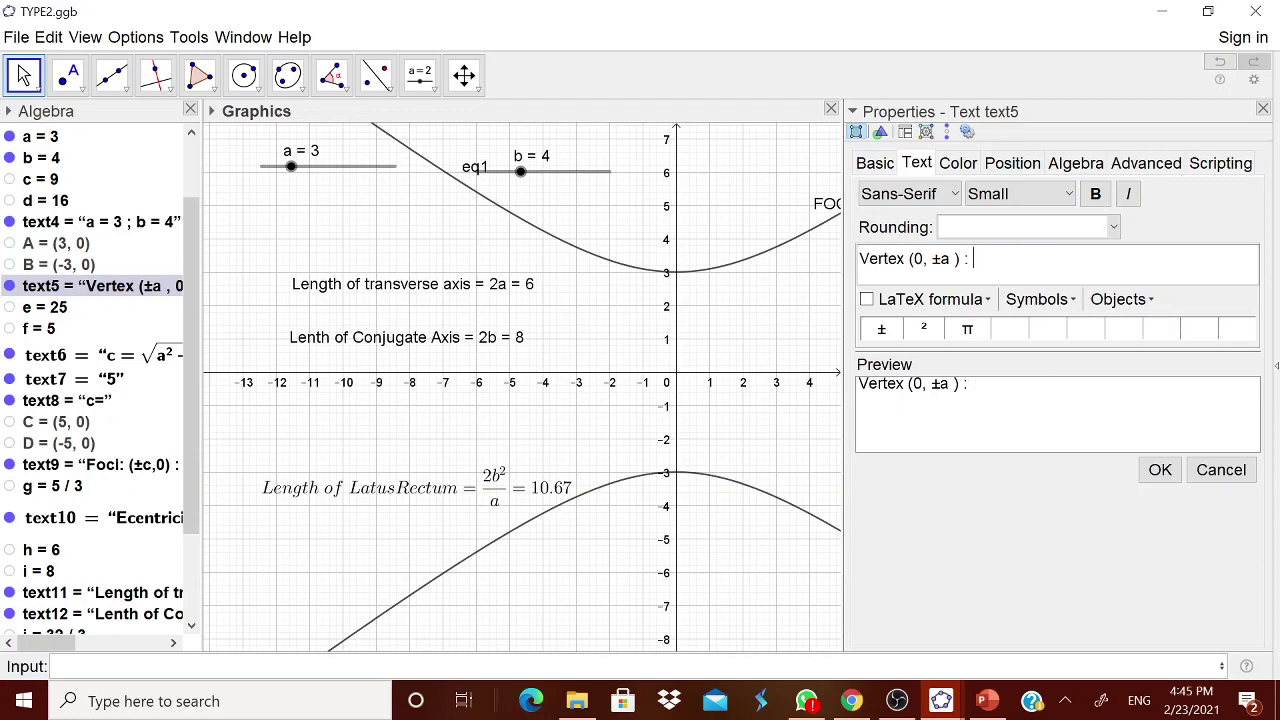
left_click(1159, 469)
left_click(1263, 109)
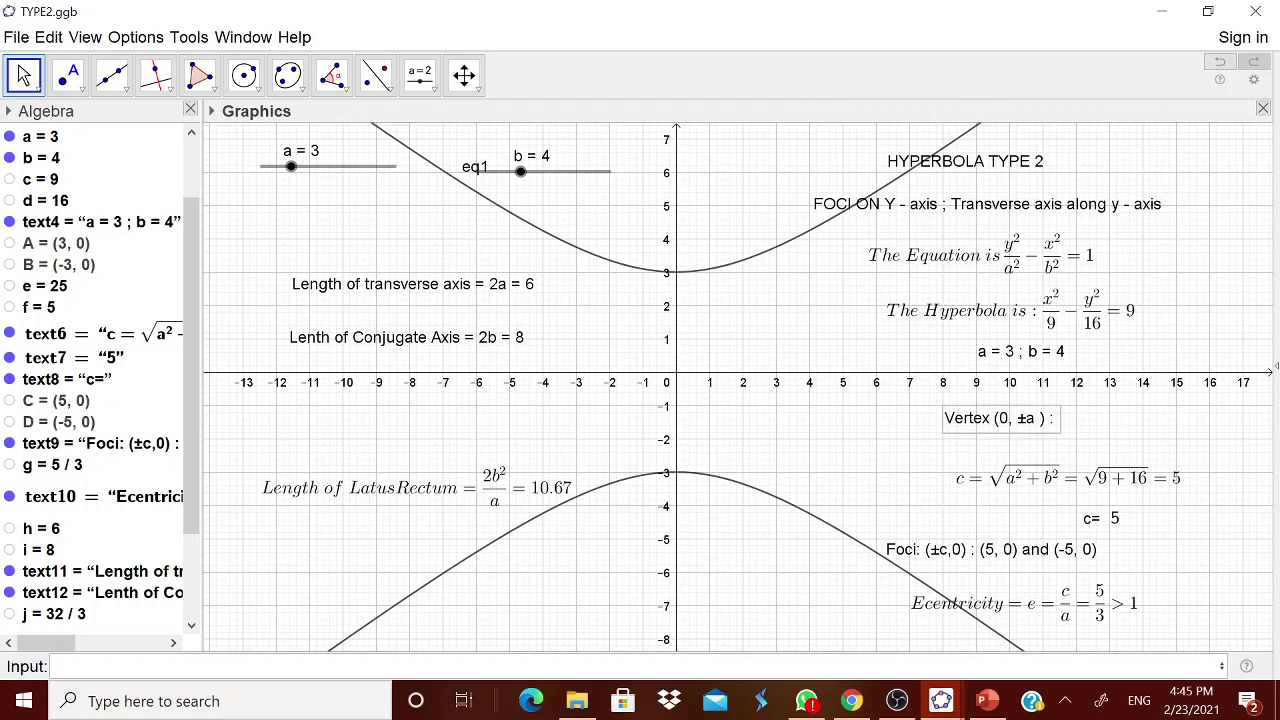
- Create the two vertex points on the y-axis at (0,a) and (0,-a)
type("(0,a")
key("Return")
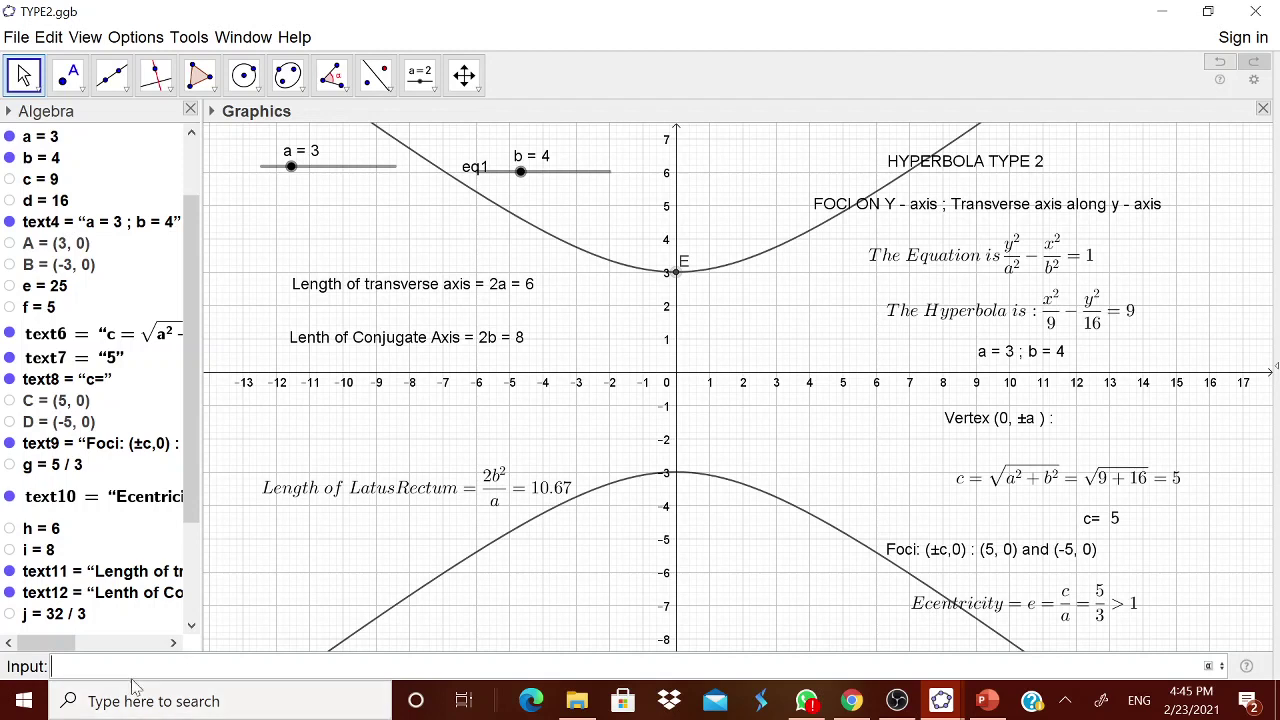
type("(0,-aq")
key("BackSpace")
type(")")
key("Return")
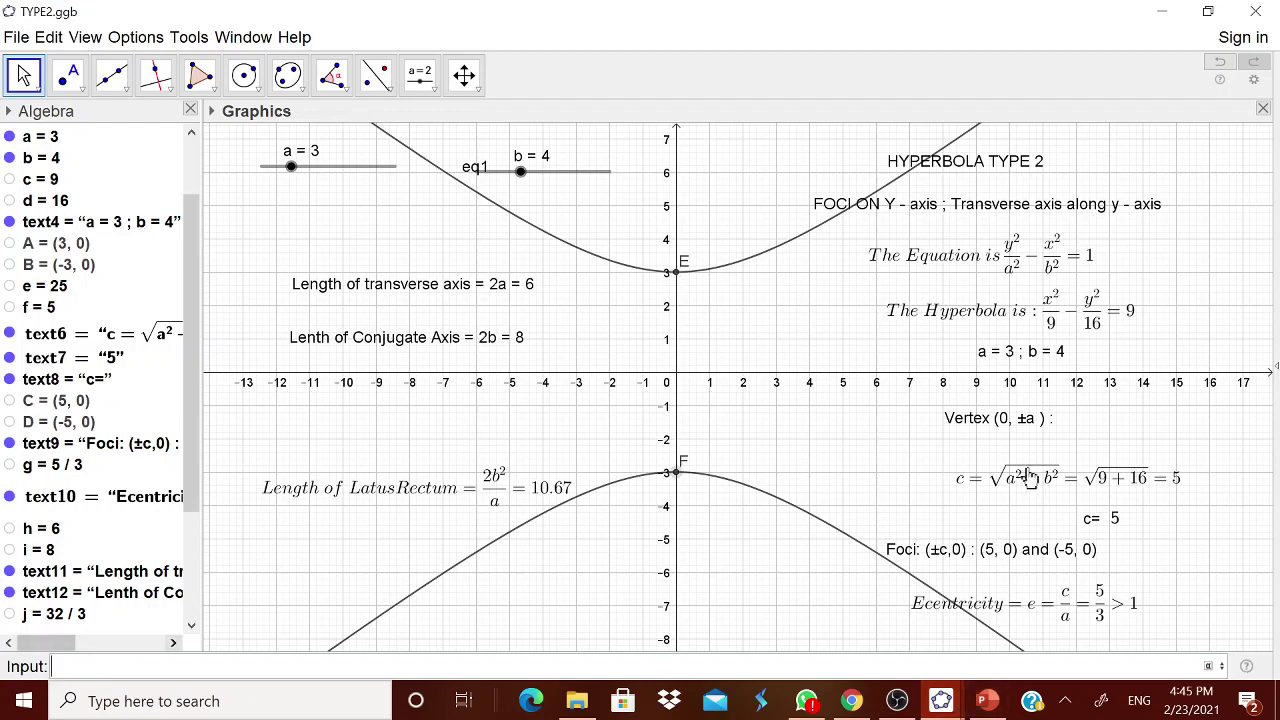
- Append the linked points E and F to the vertex text, joined by "and", and apply the edit
right_click(958, 418)
left_click(1007, 608)
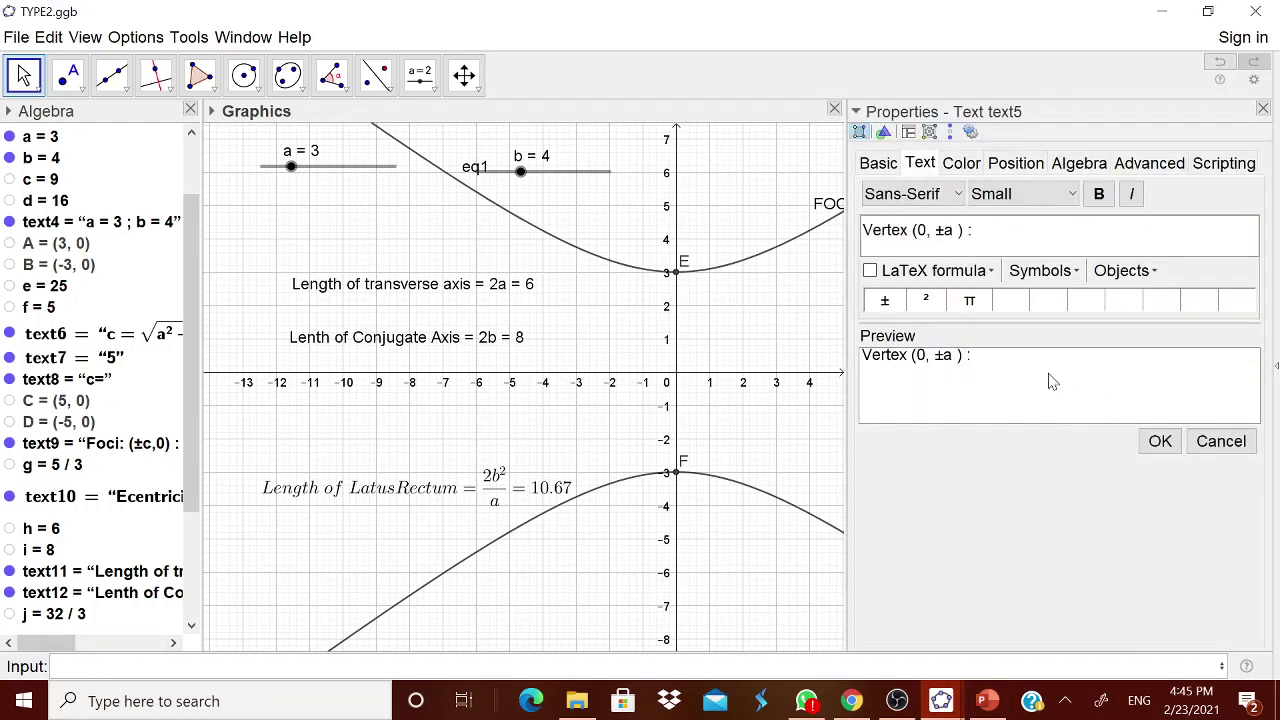
left_click(1125, 270)
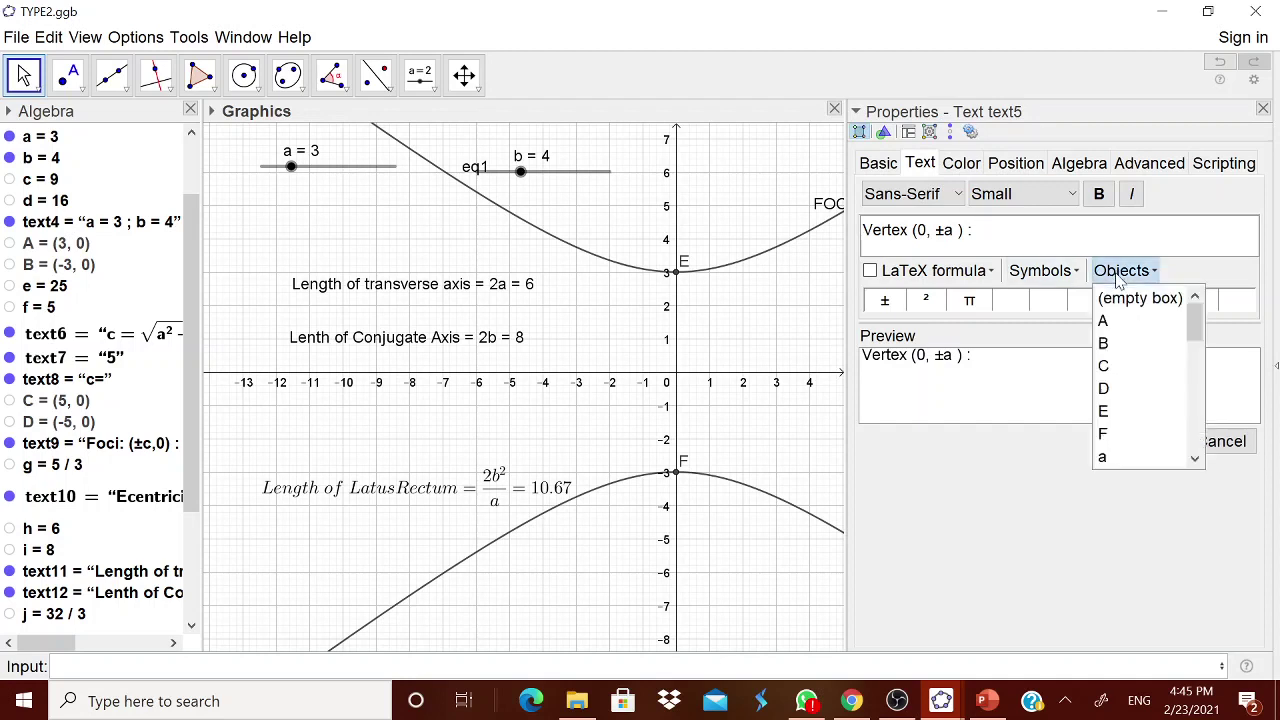
left_click(1108, 409)
type("and")
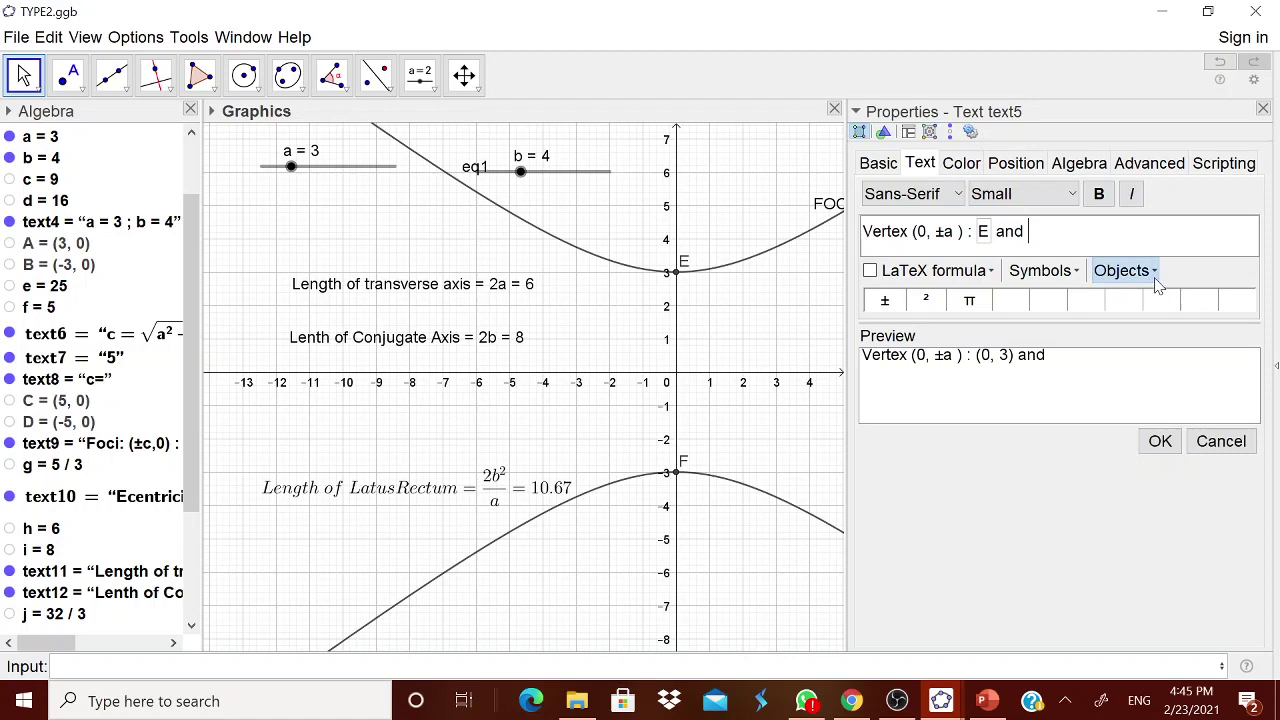
left_click(1125, 270)
left_click(1106, 432)
left_click(1158, 441)
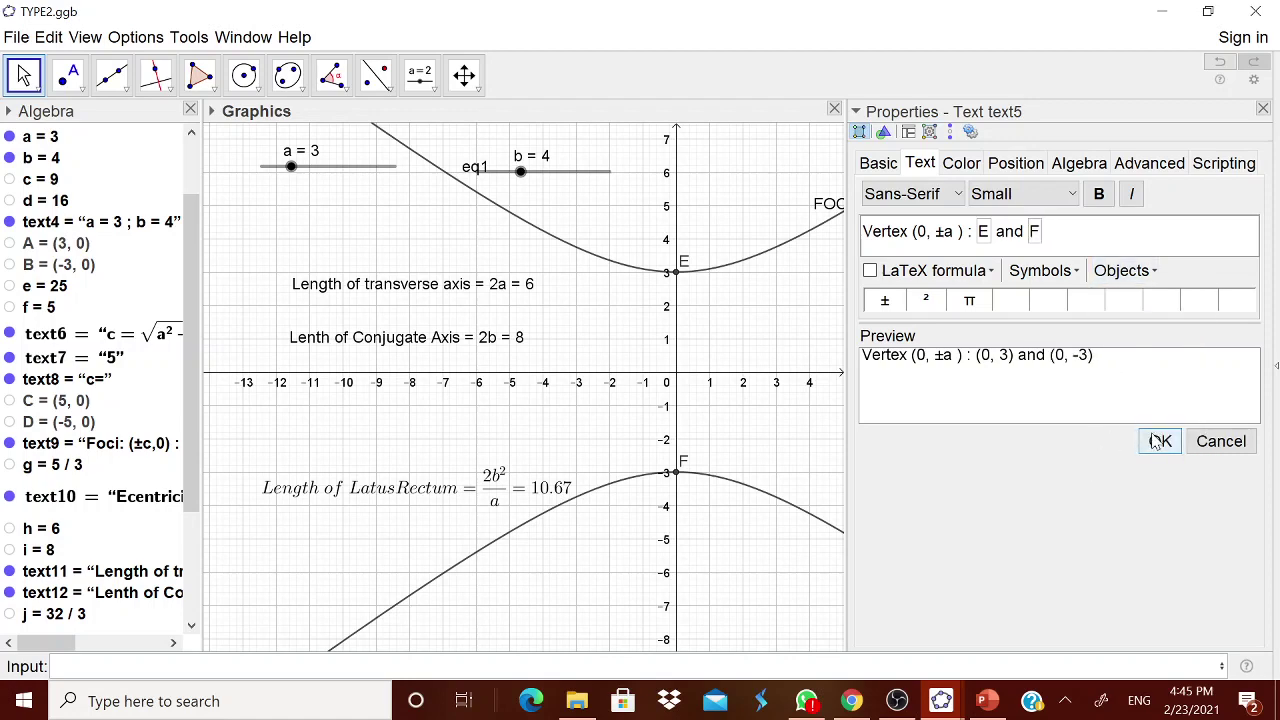
left_click(1263, 109)
- Shift the Foci text to the right, clear of the curve, and delete its linked points C and D
left_click_drag(1041, 559, 1124, 561)
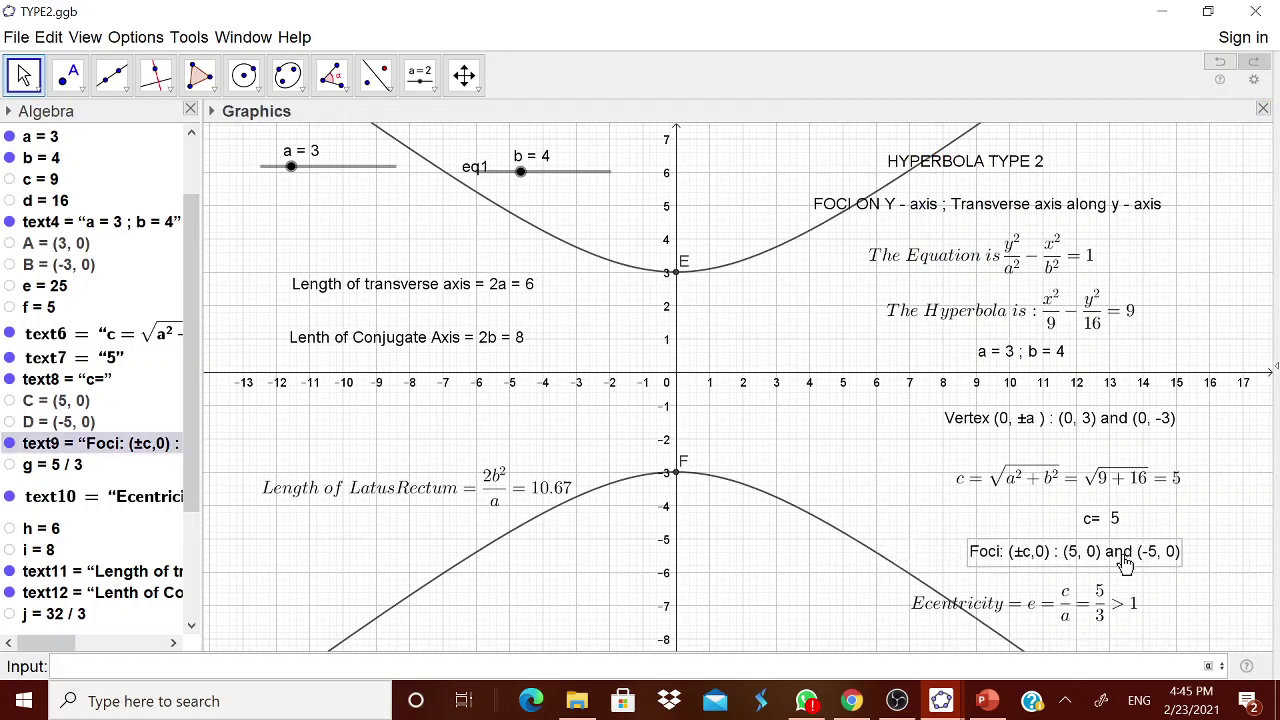
right_click(1022, 560)
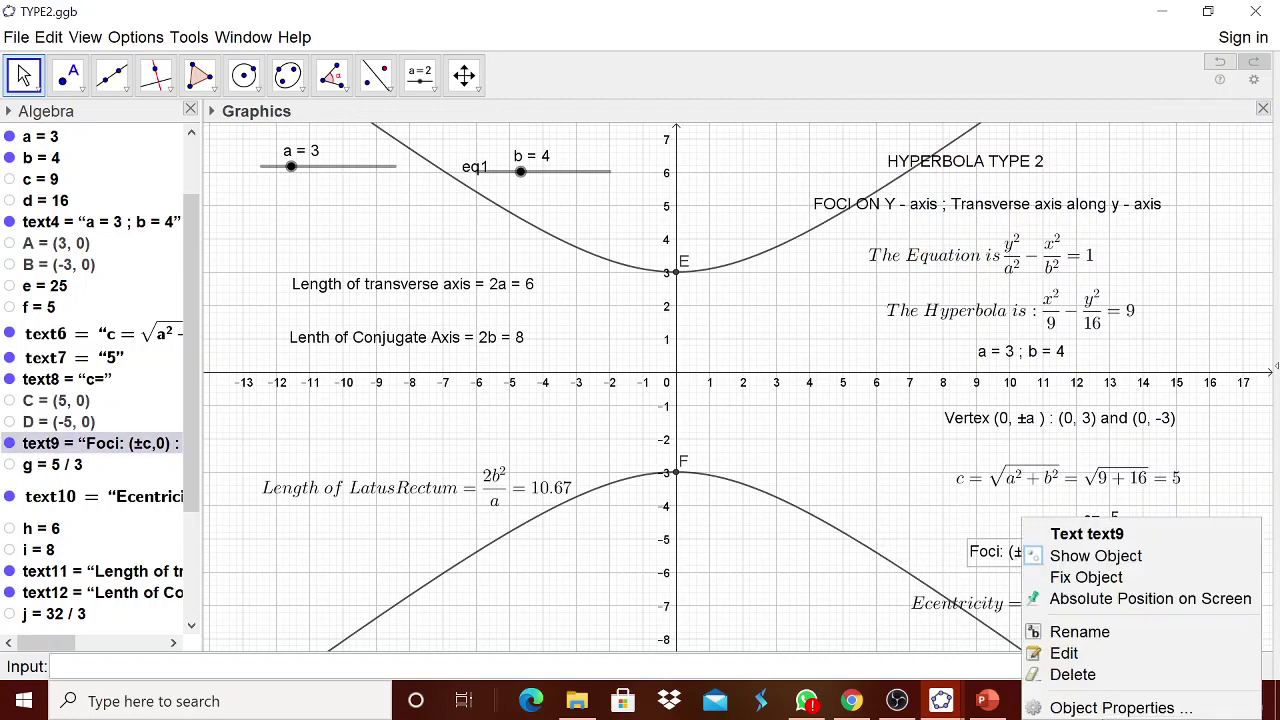
left_click(1092, 708)
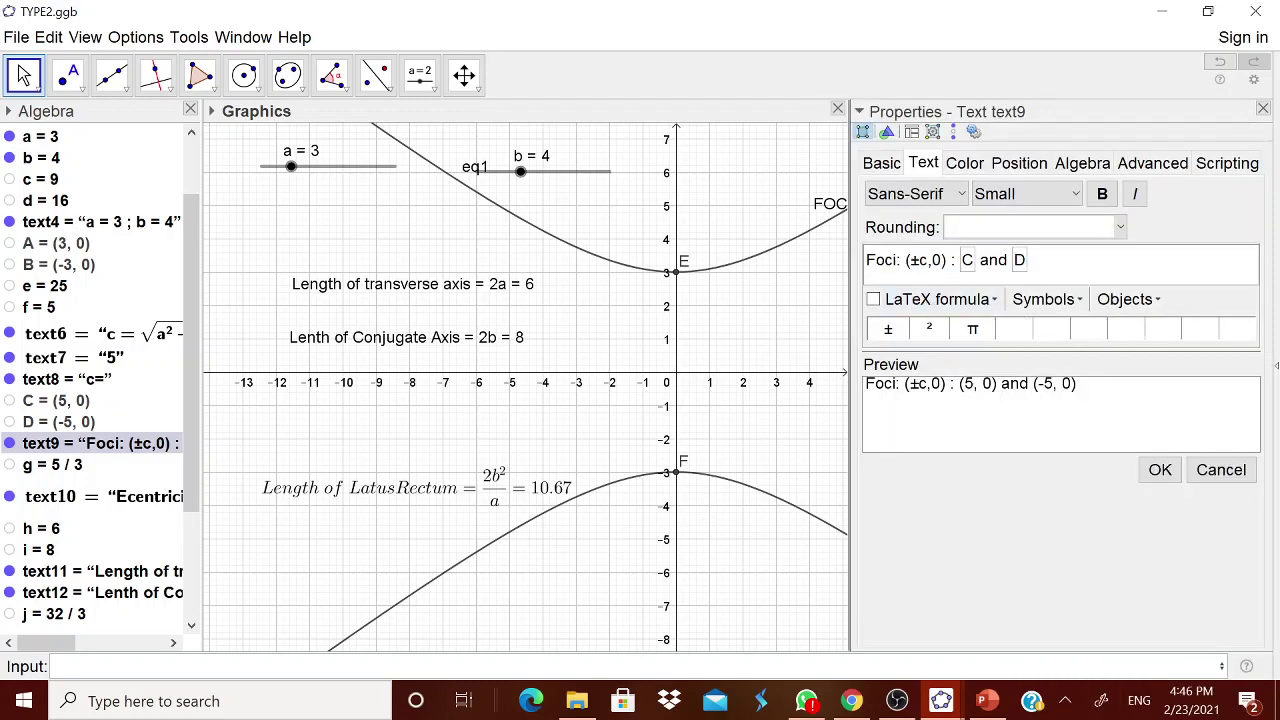
key("BackSpace")
key("BackSpace")
key("BackSpace")
key("BackSpace")
key("BackSpace")
key("BackSpace")
key("BackSpace")
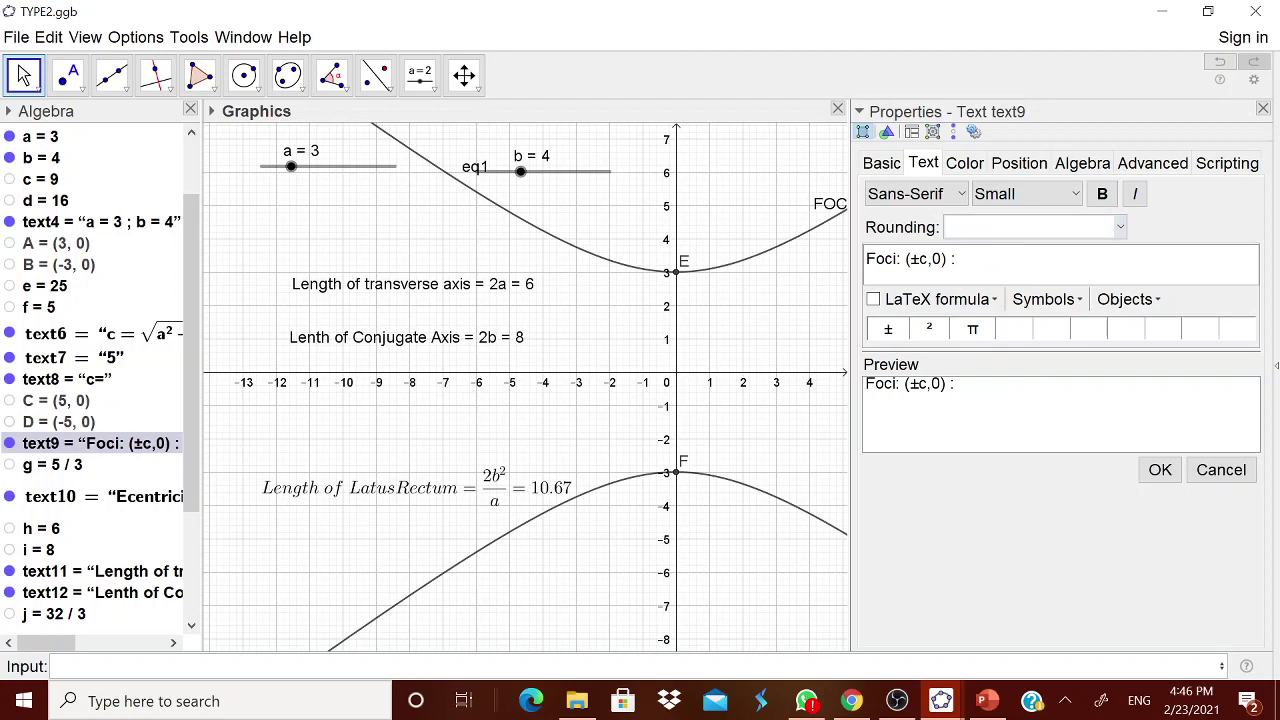
- Change the coordinates in the Foci text to read "Foci: (0 ,±c) :" and apply the edit
left_click(907, 258)
type("0 ,m")
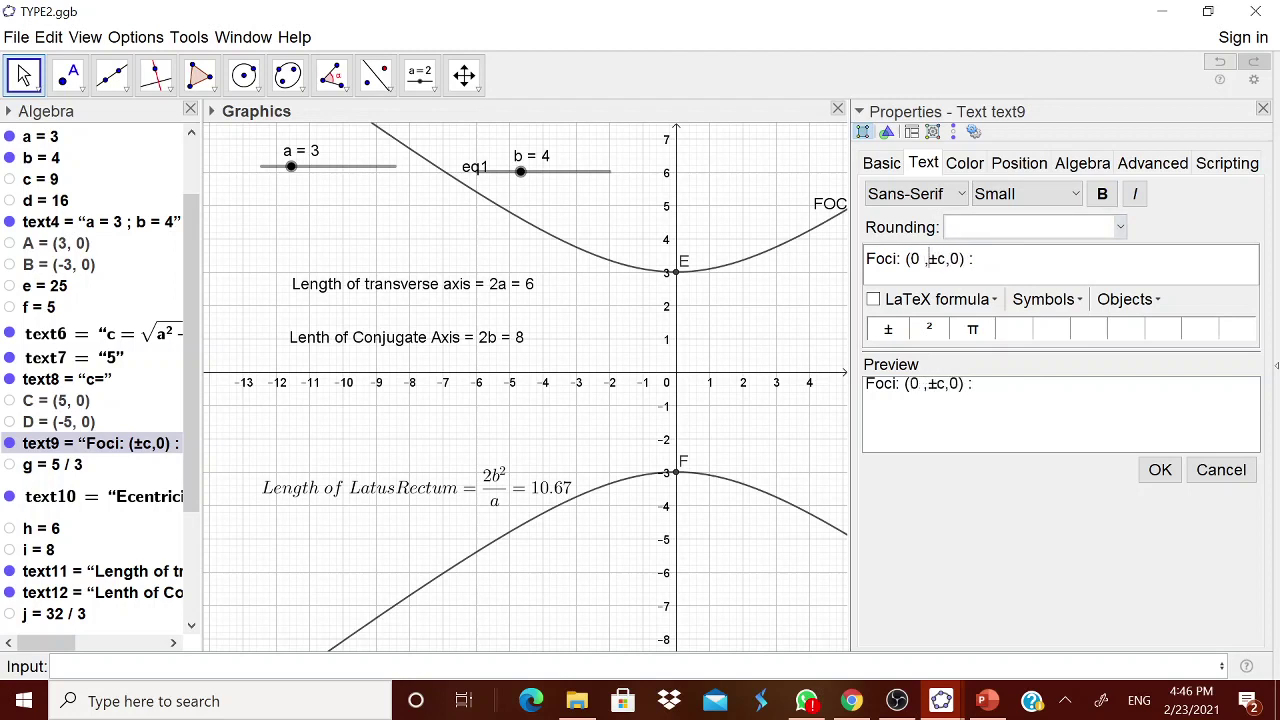
key("BackSpace")
key("BackSpace")
key("BackSpace")
left_click(1160, 470)
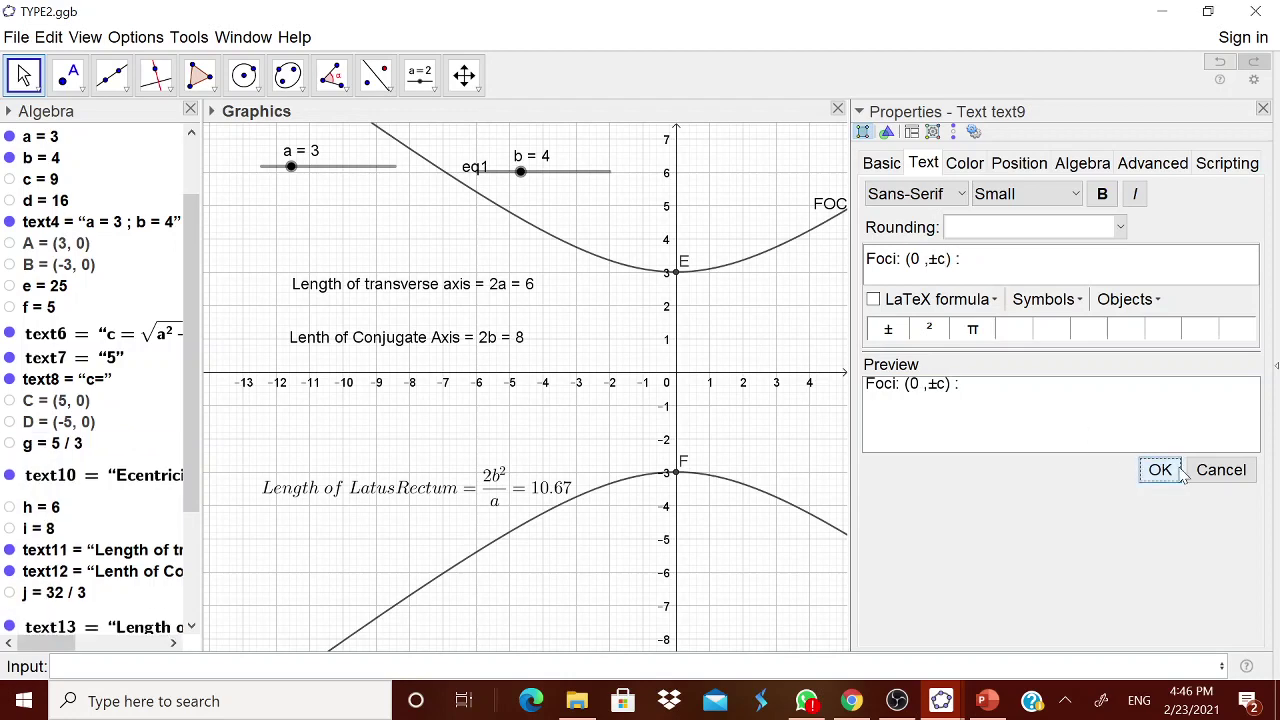
left_click(1262, 108)
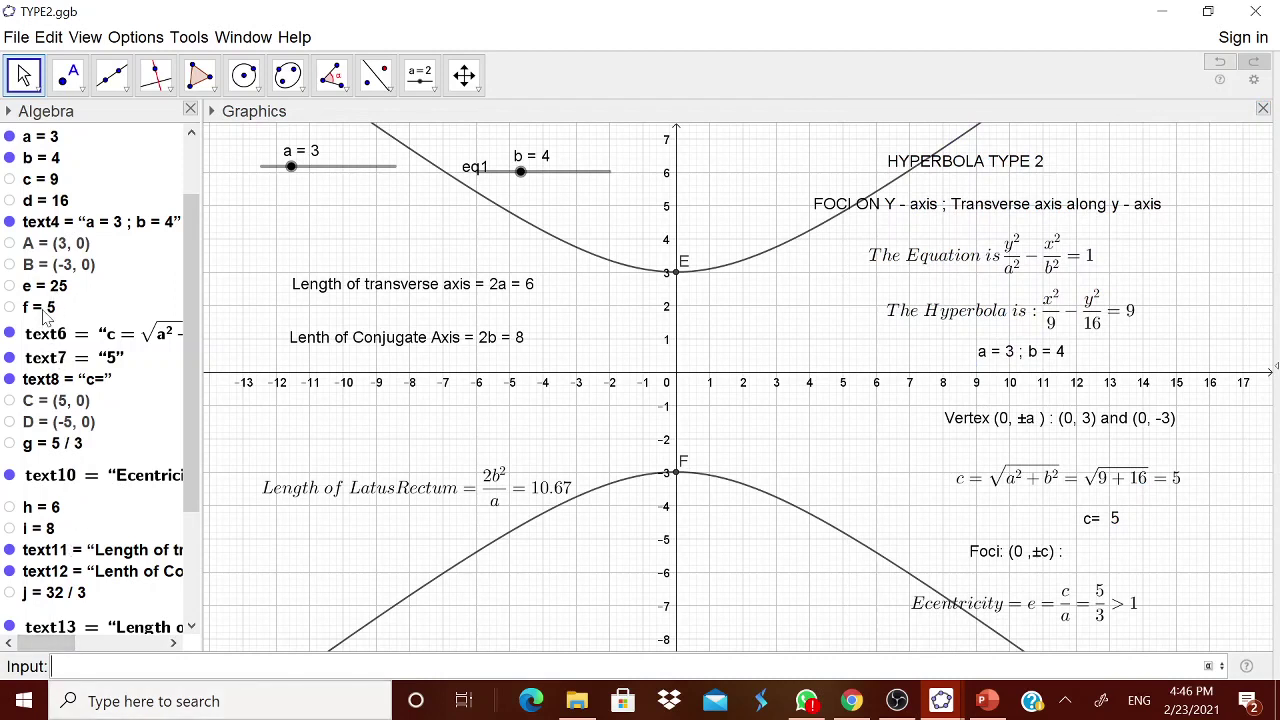
- Create the two foci points on the y-axis at (0,f) and (0,-f)
type("(0")
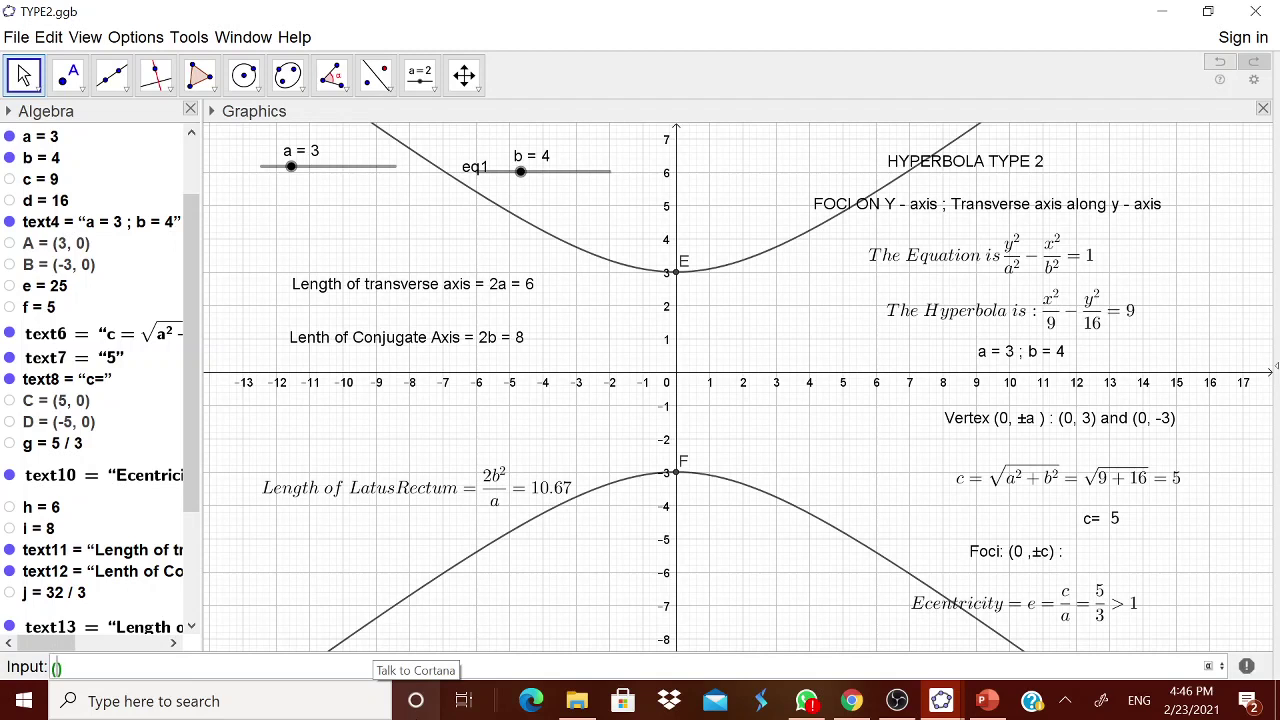
type(",f")
key("Return")
type("(0,")
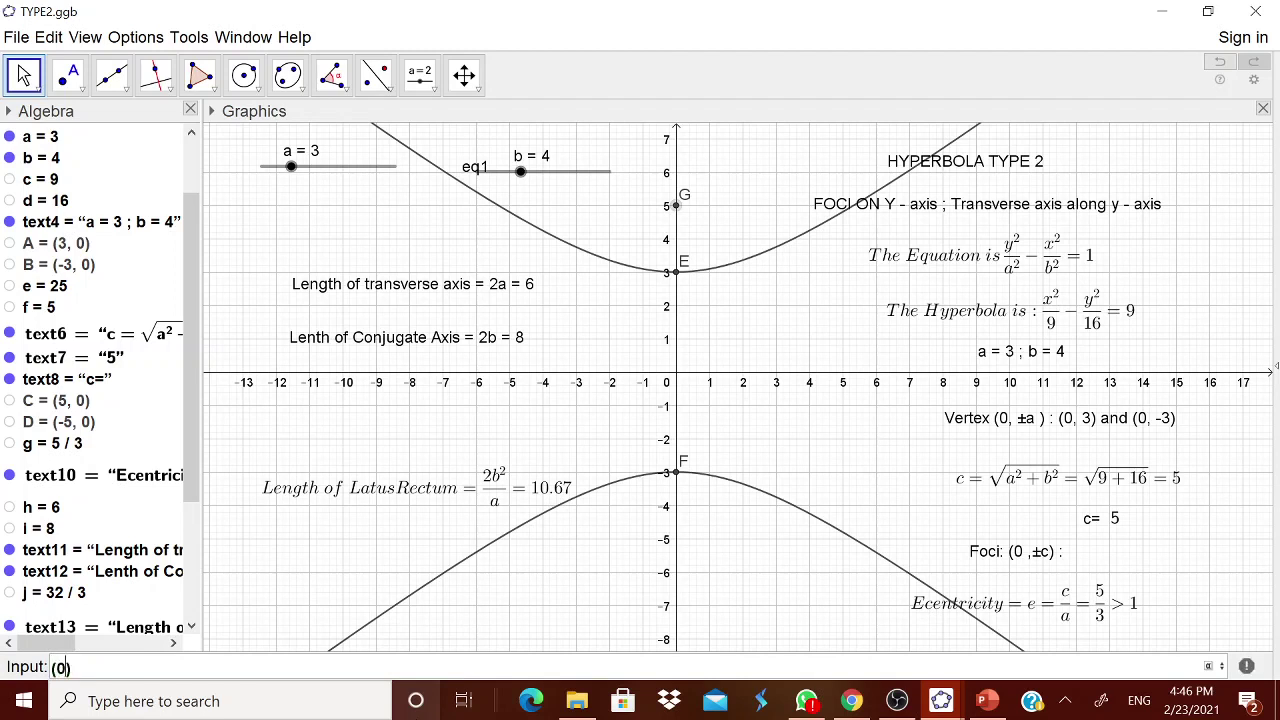
type("-f")
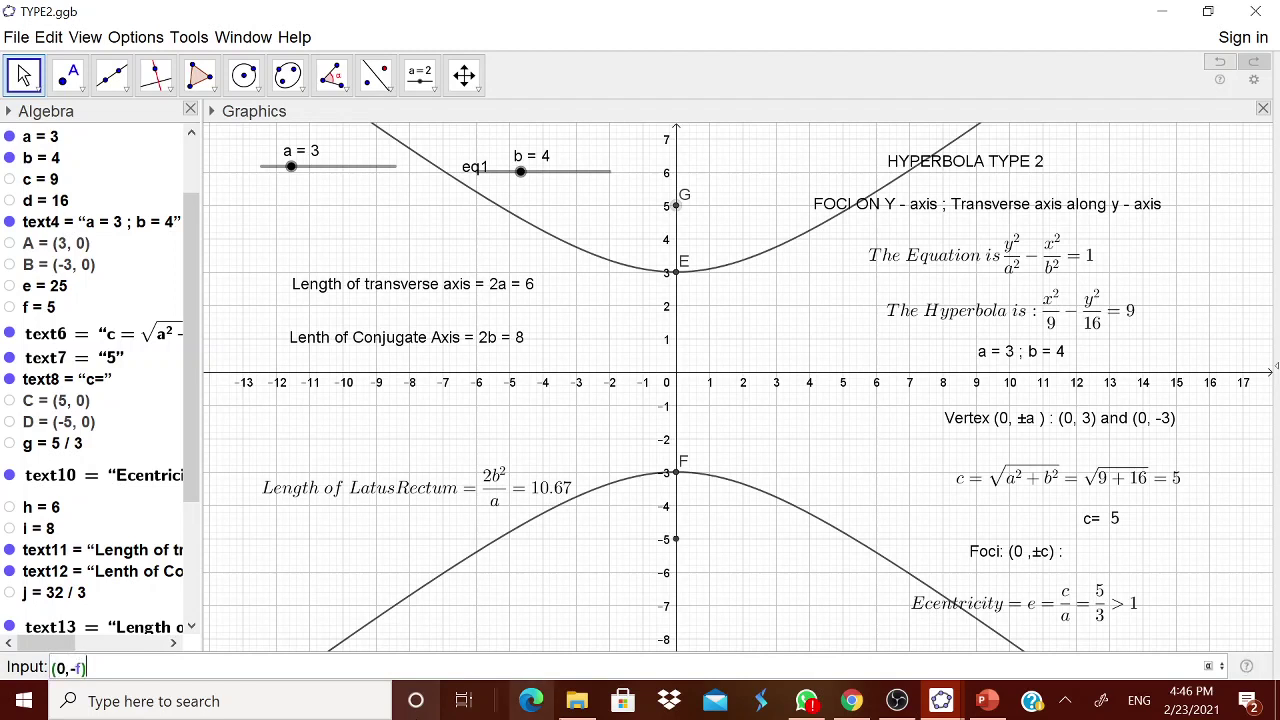
right_click(679, 545)
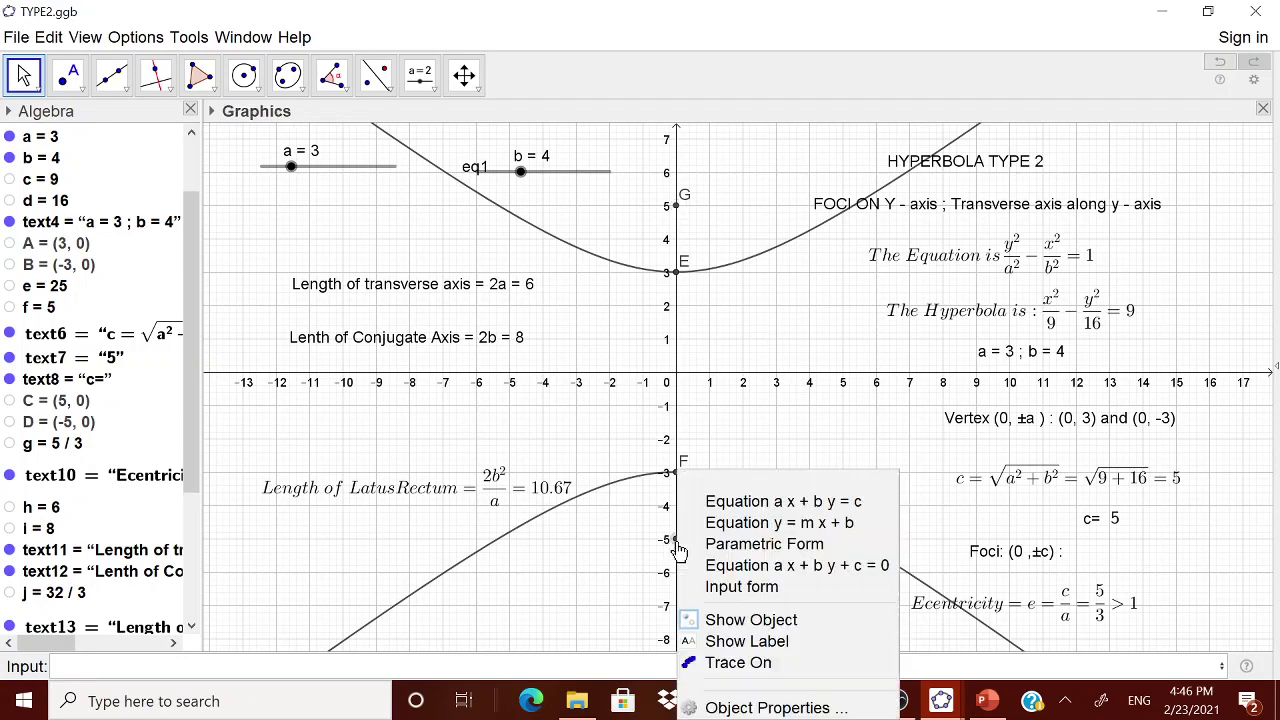
left_click(743, 441)
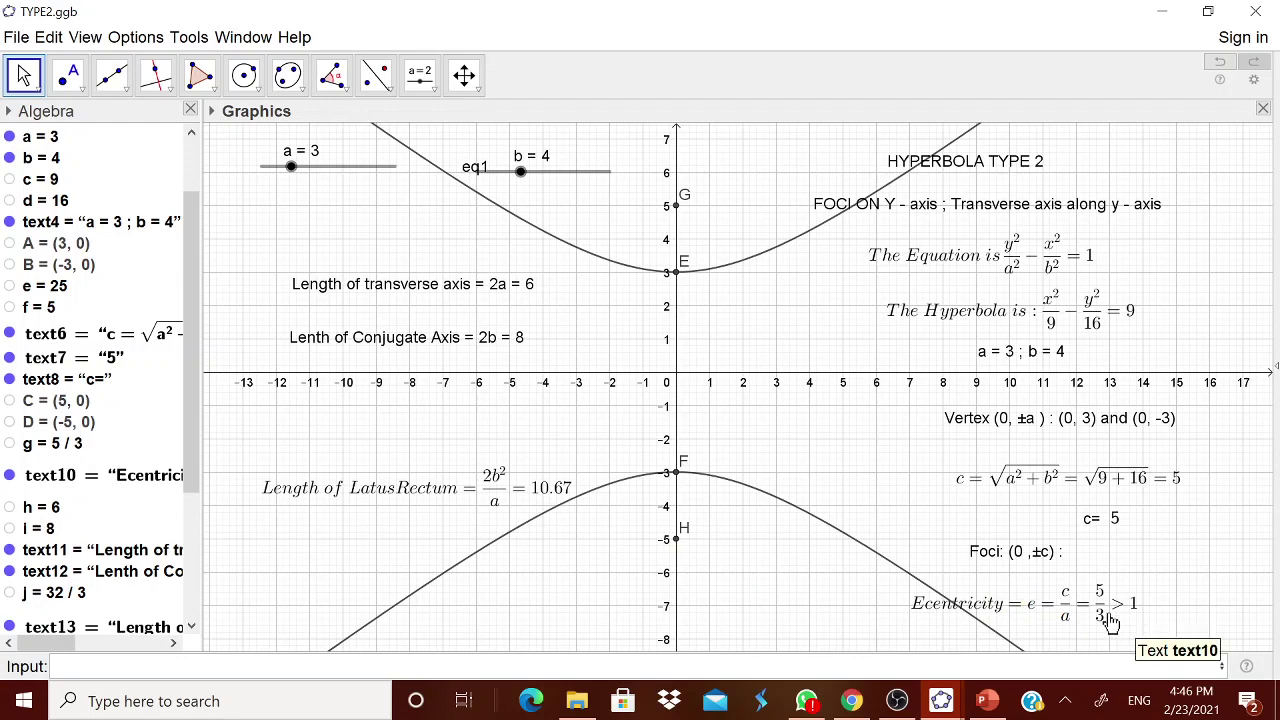
- Append the linked points G and H to the Foci text, joined by "and", and apply the edit
right_click(1007, 556)
left_click(1075, 708)
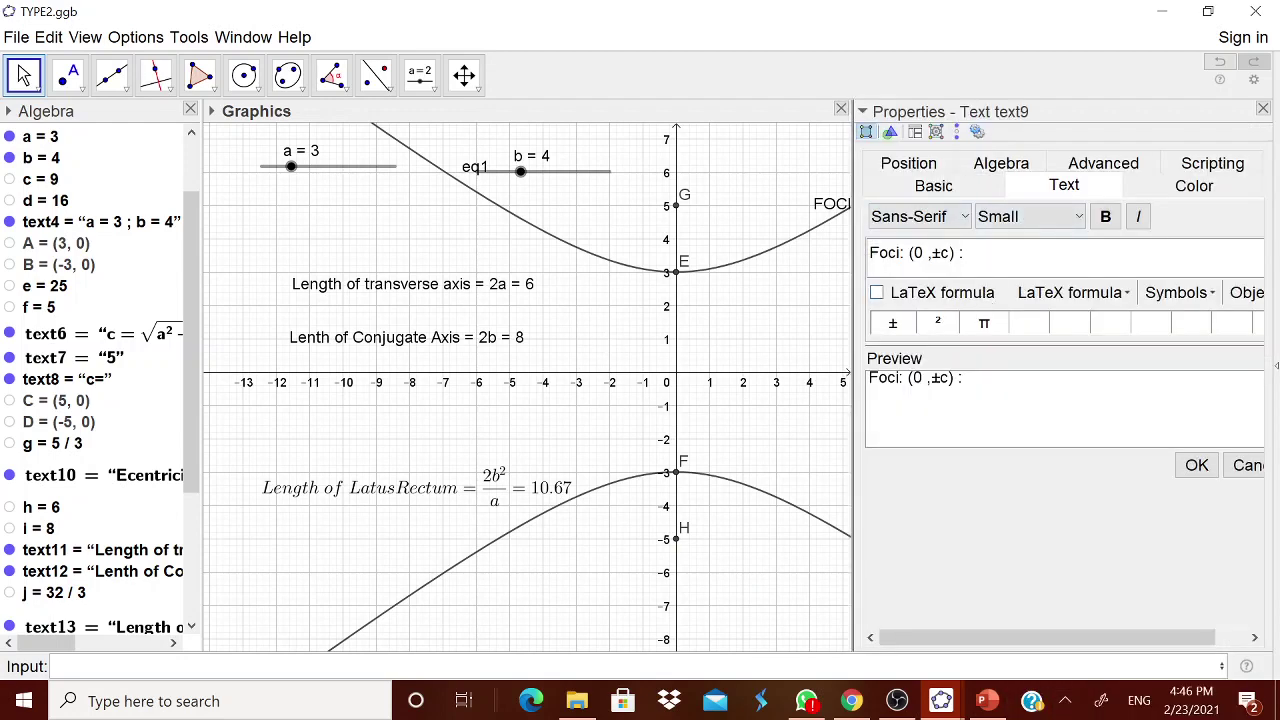
left_click(1247, 293)
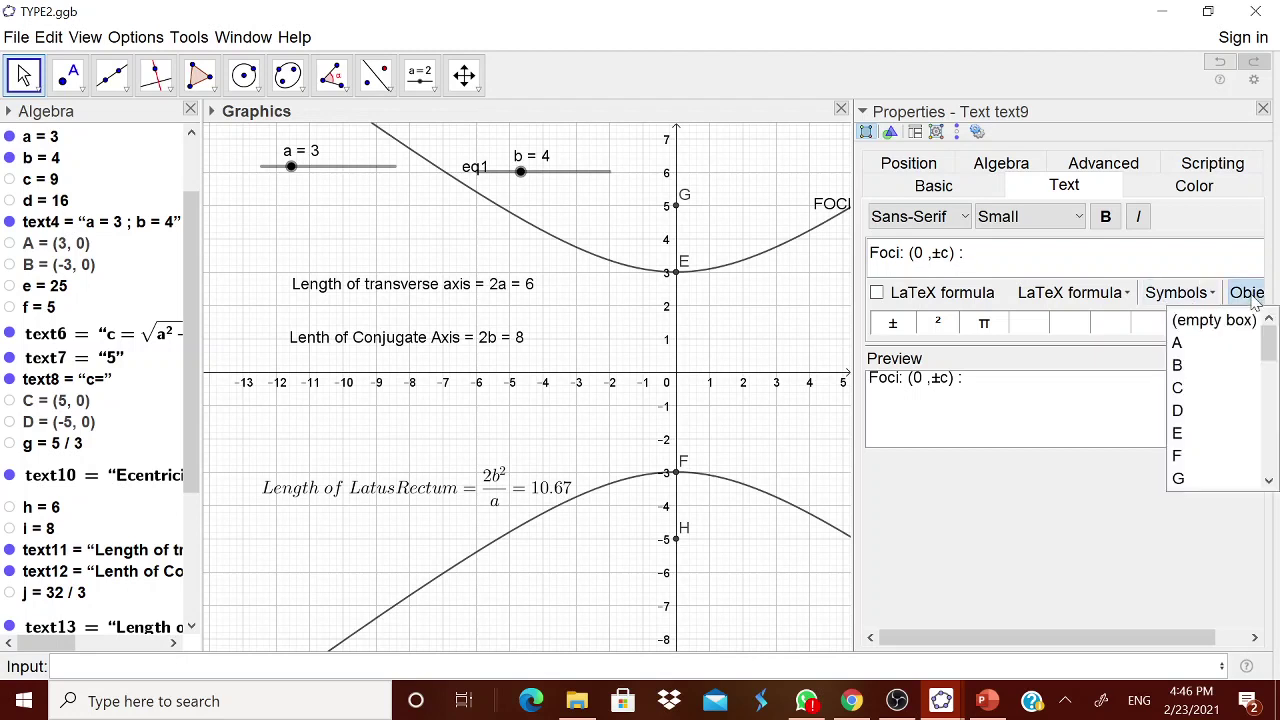
left_click(1178, 479)
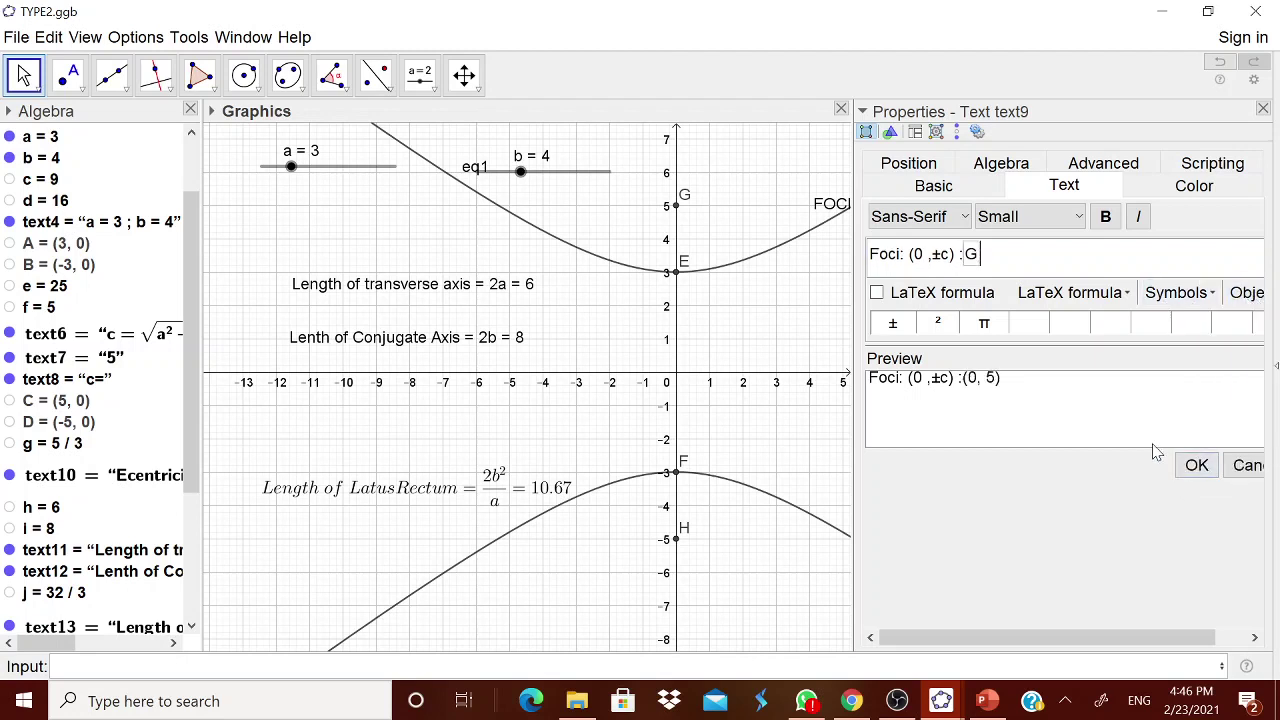
type("NS")
key("BackSpace")
key("BackSpace")
key("BackSpace")
type("A")
key("BackSpace")
type("aND")
key("BackSpace")
key("BackSpace")
type("and")
key("BackSpace")
key("BackSpace")
key("BackSpace")
type("nd")
left_click(1247, 292)
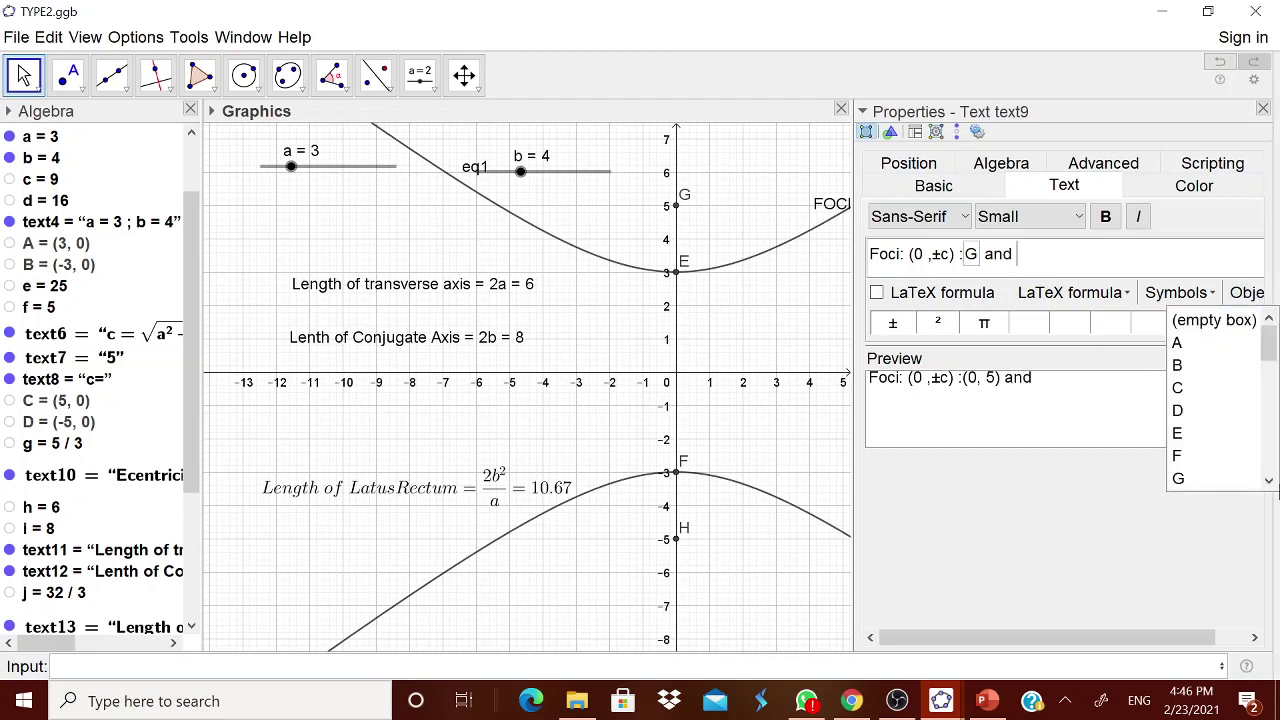
left_click(1268, 480)
left_click(1188, 480)
left_click(1192, 466)
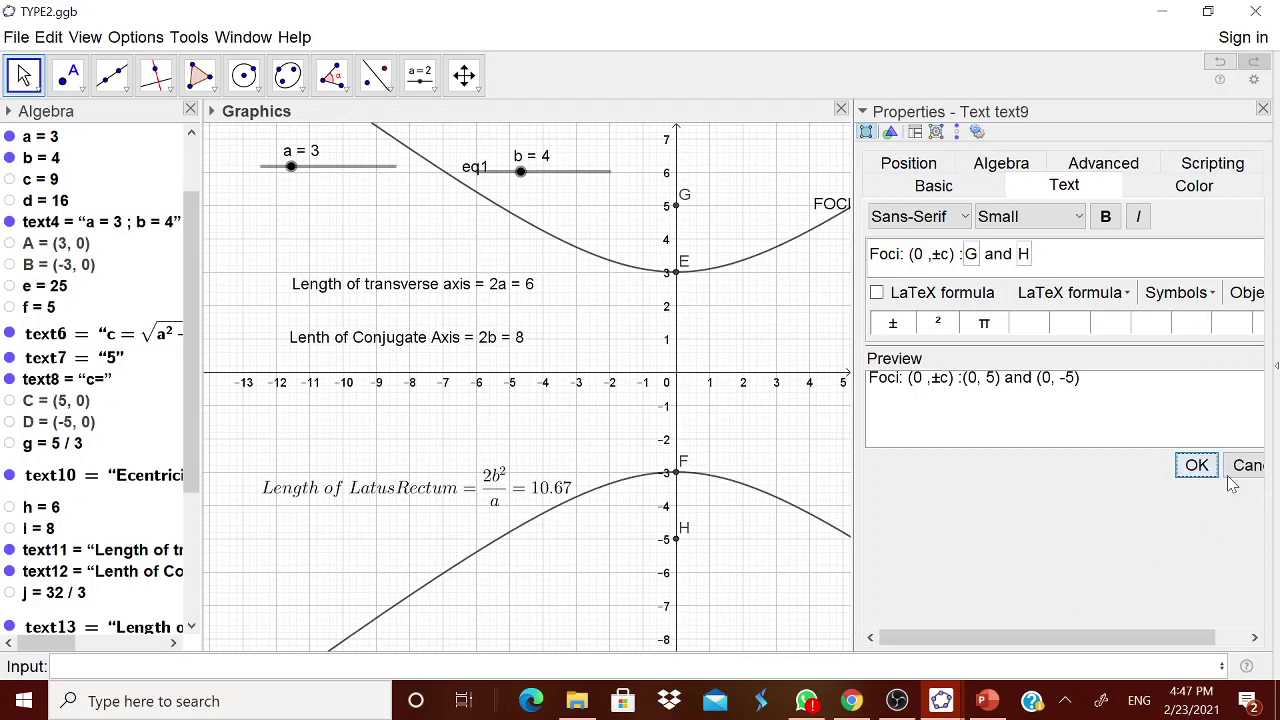
left_click(1263, 109)
left_click(1077, 563)
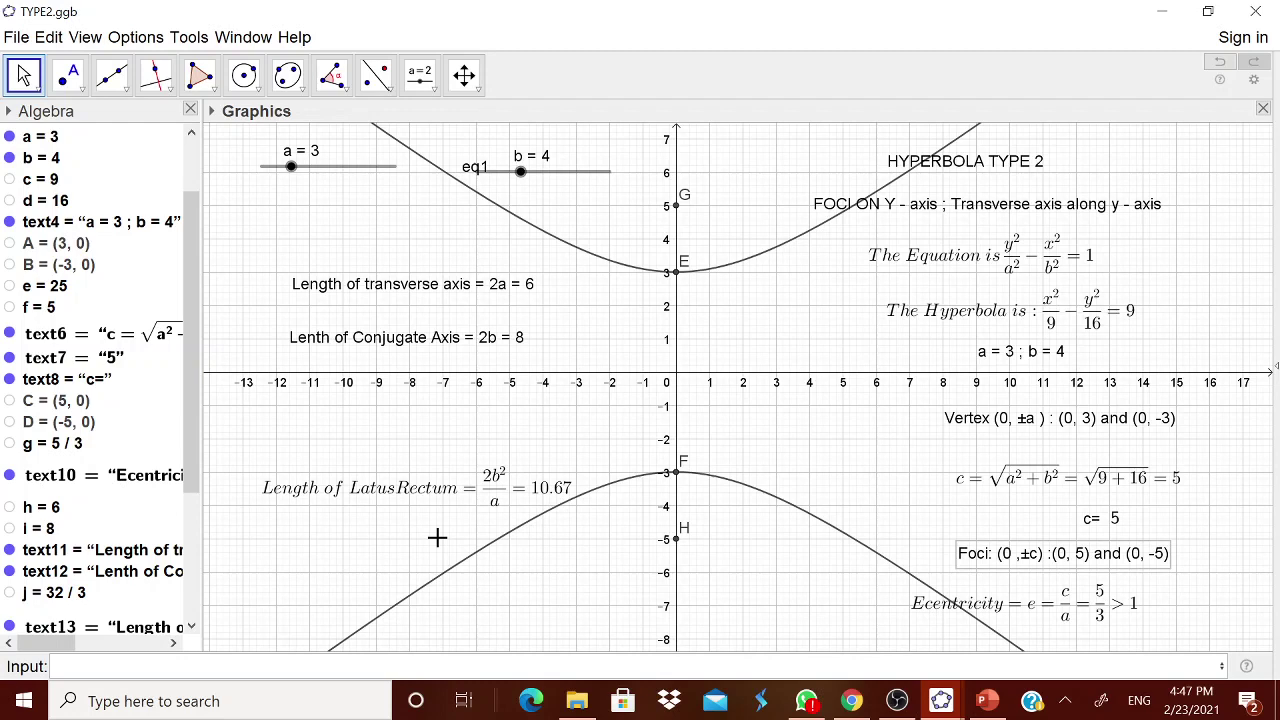
- Set slider a to 4 to test the linked vertices, foci and texts
mouse_move(291, 167)
left_mouse_down()
mouse_move(337, 167)
mouse_move(306, 167)
left_mouse_up()
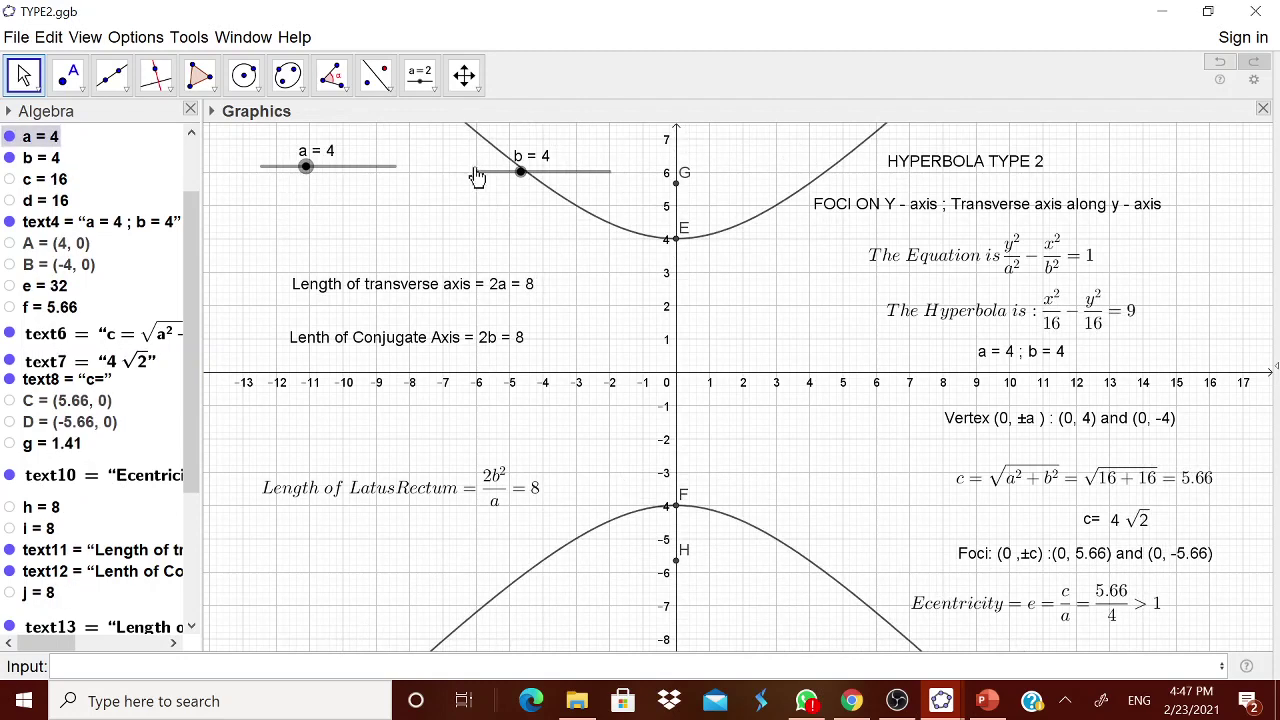